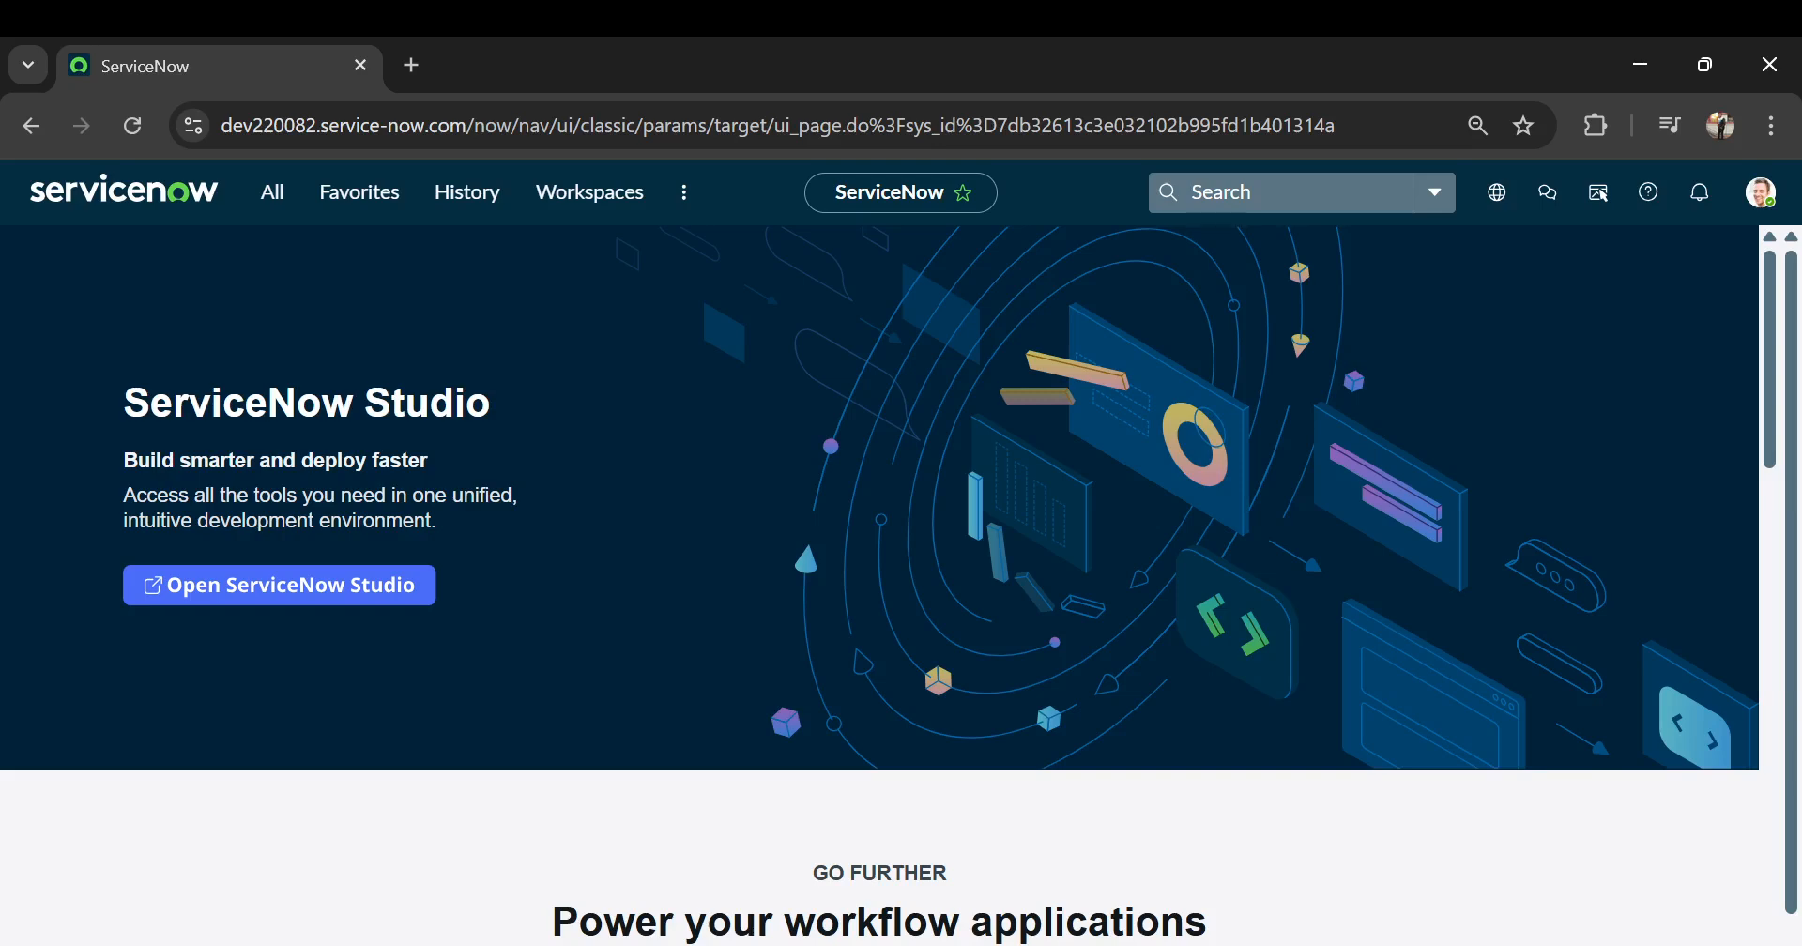
- Find the Maintain Items module of the Service Catalog and start a new catalog item record
{"action": "left_click", "coordinate": [273, 195]}
{"action": "type", "text": "mainat"}
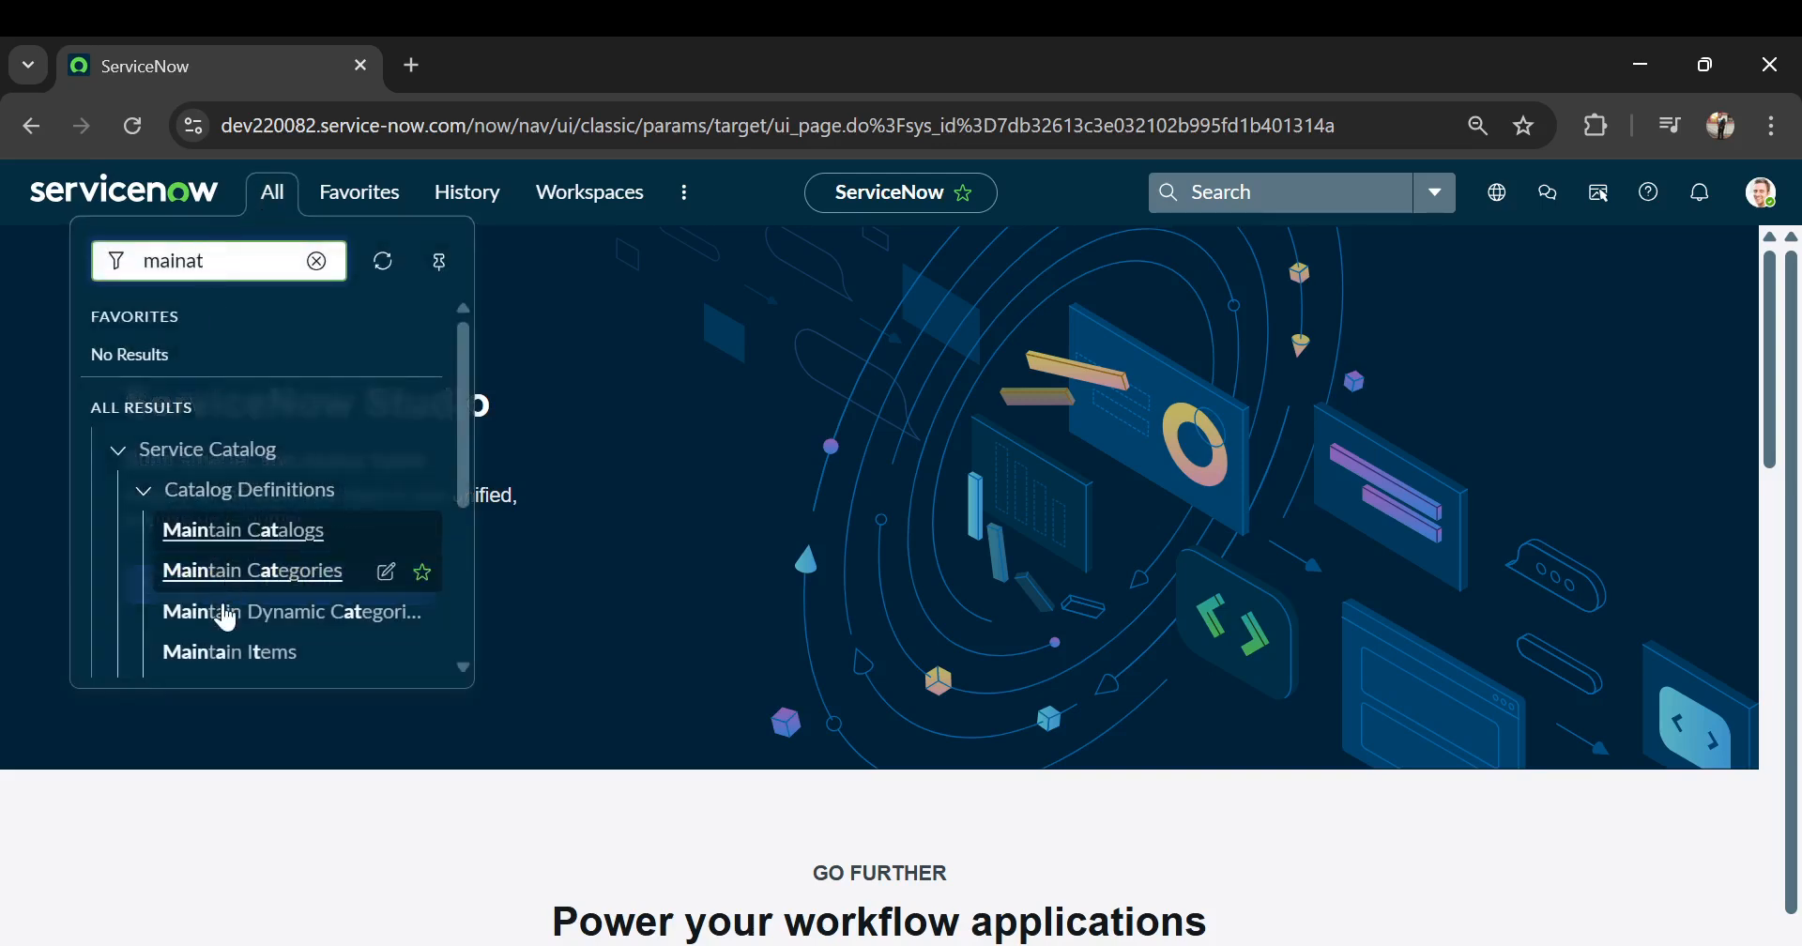
{"action": "left_click", "coordinate": [225, 653]}
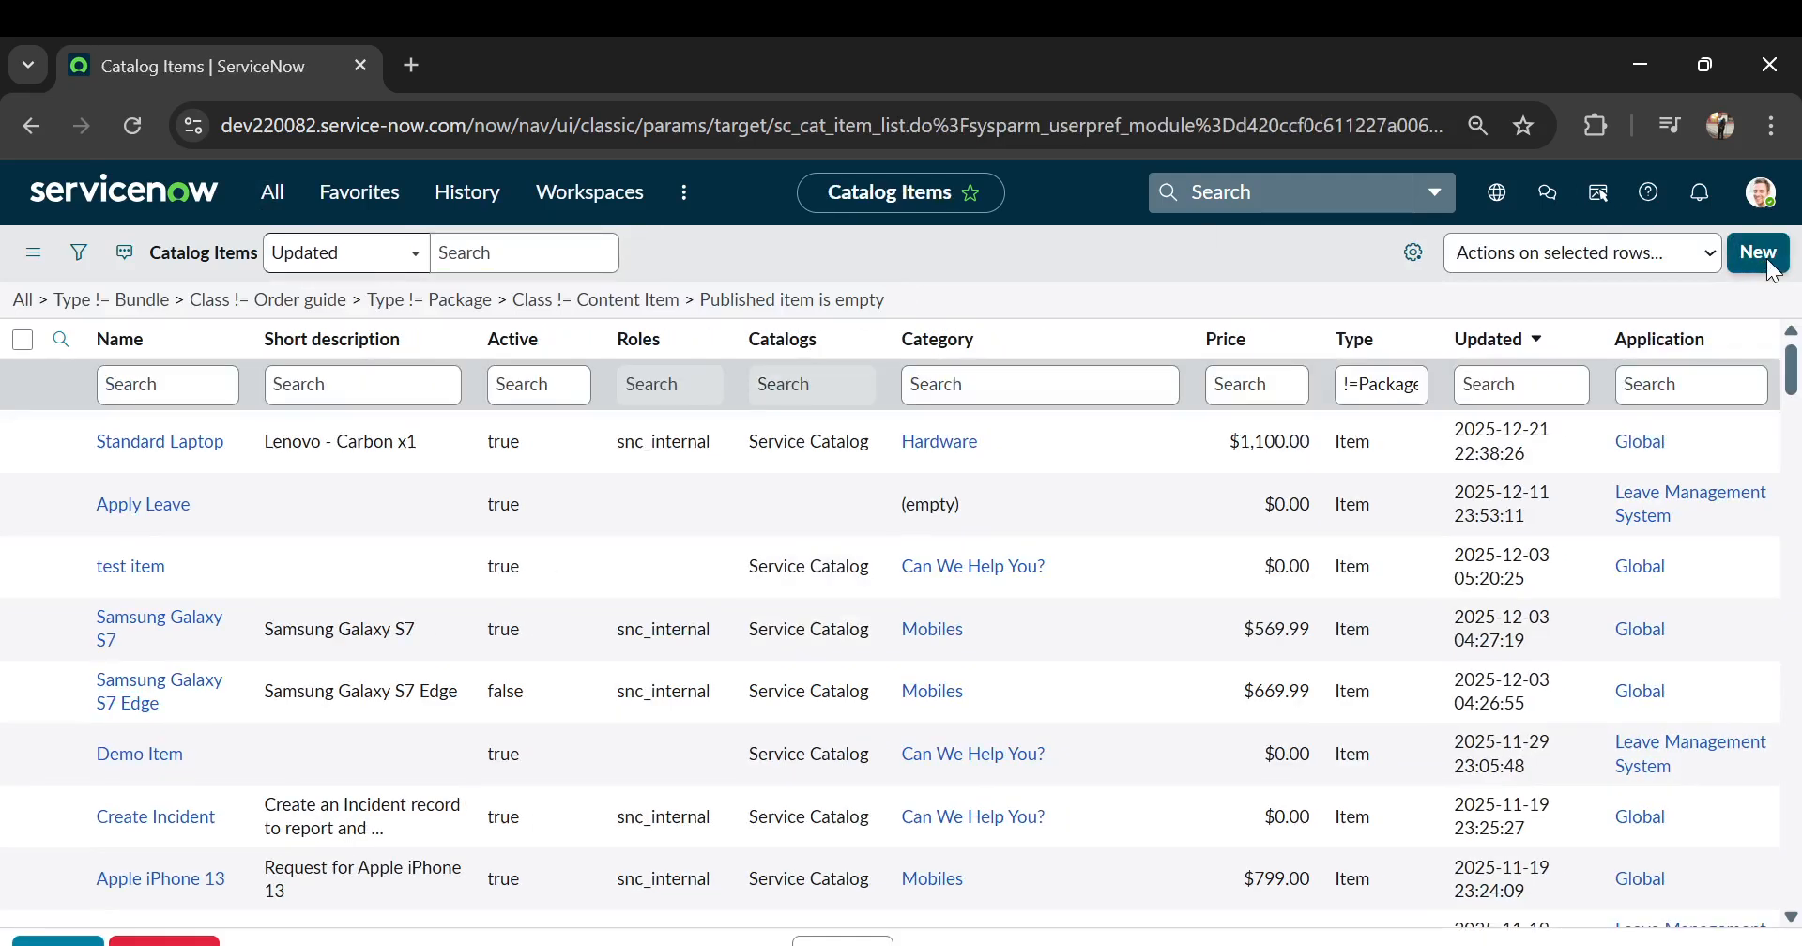
{"action": "left_click", "coordinate": [1760, 253]}
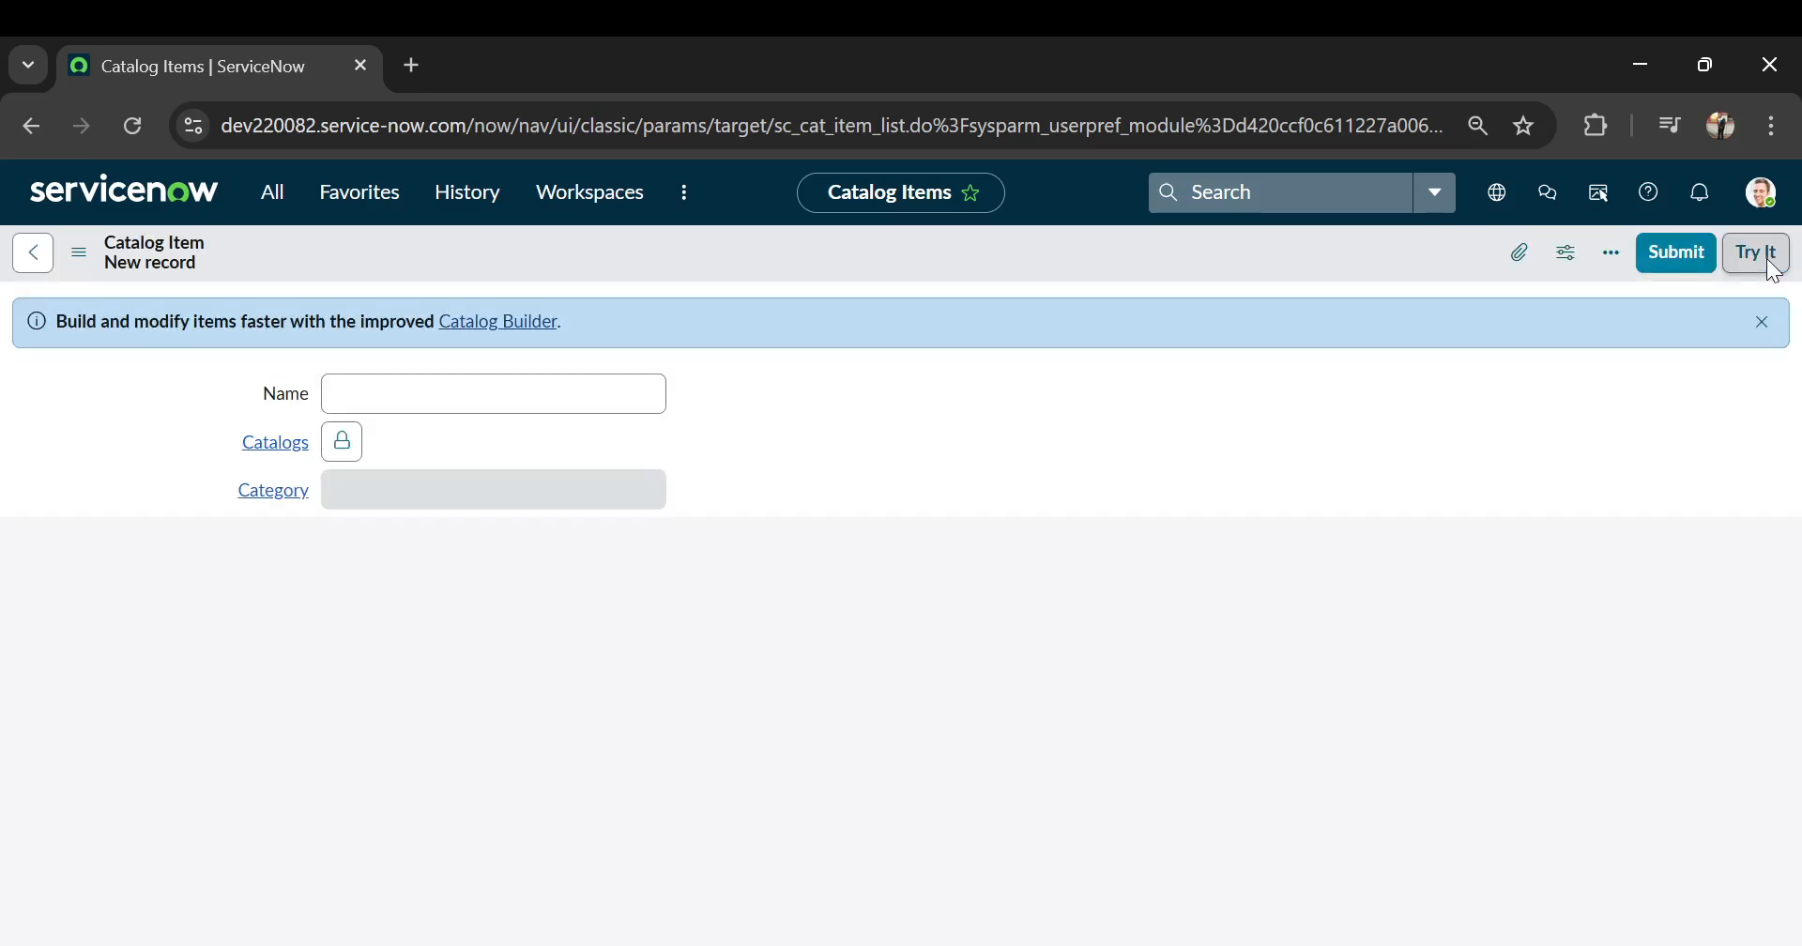
- Examine the blank catalog item form, including its general fields, item details, process engine and pricing settings
{"action": "scroll", "coordinate": [709, 519], "scroll_direction": "down", "scroll_amount": 1}
{"action": "scroll", "coordinate": [484, 616], "scroll_direction": "down", "scroll_amount": 1}
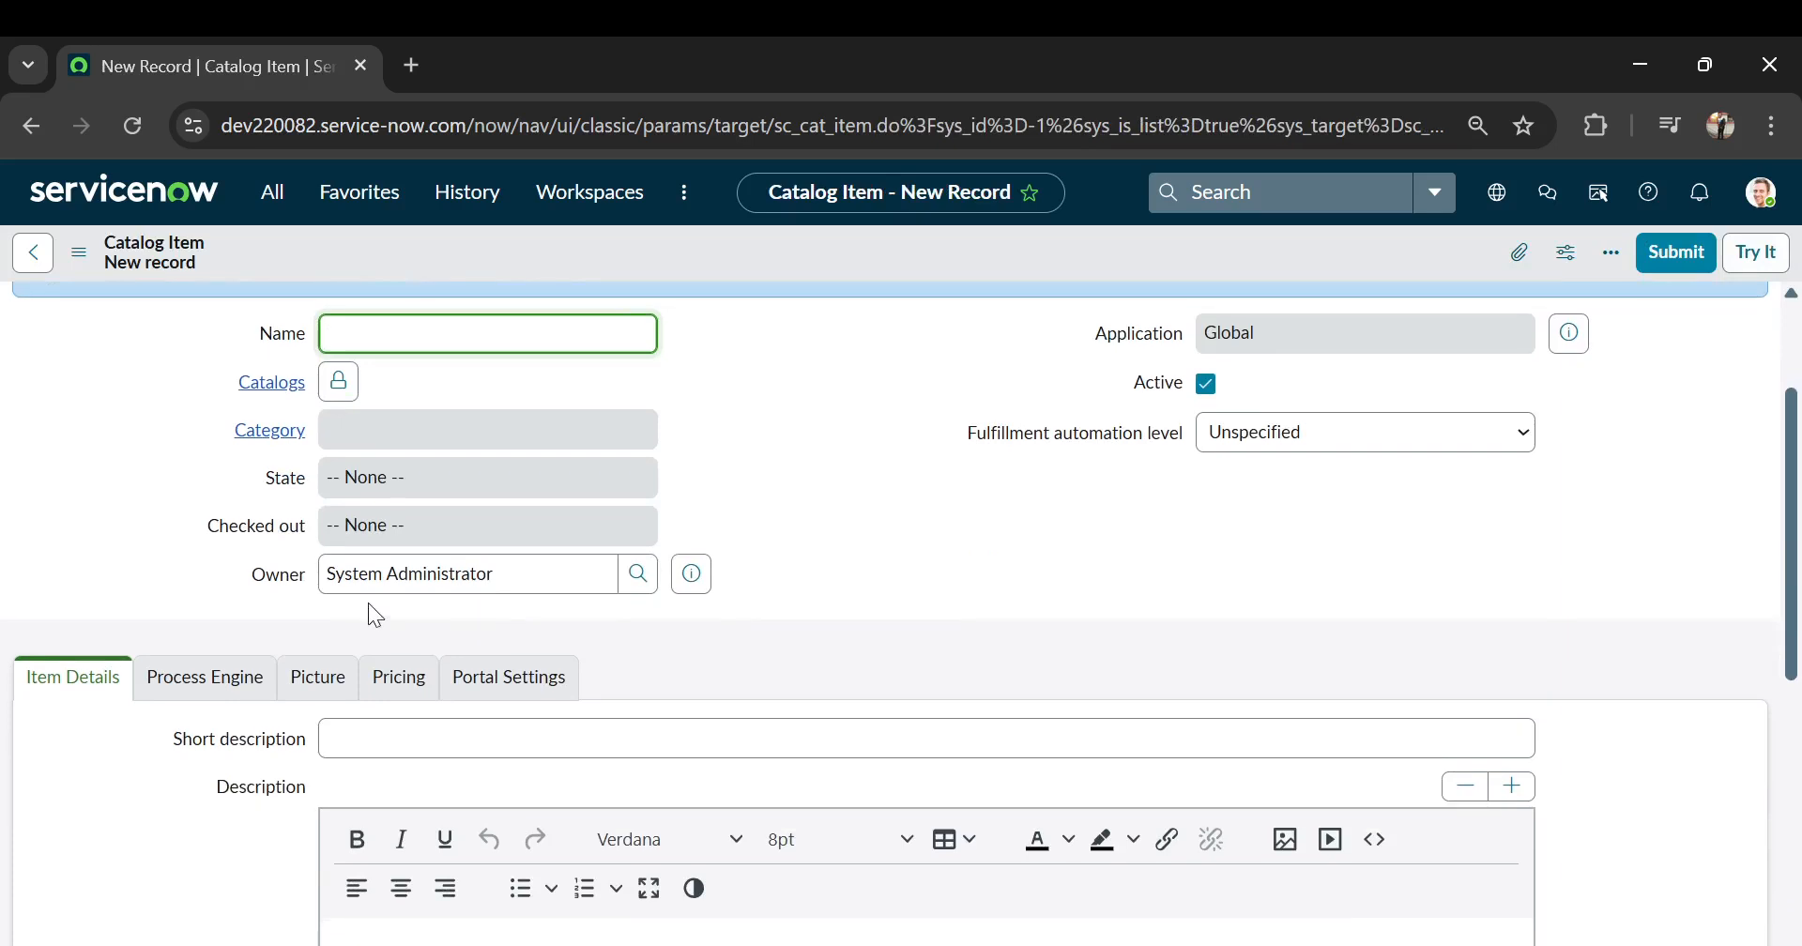
{"action": "scroll", "coordinate": [370, 610], "scroll_direction": "down", "scroll_amount": 1}
{"action": "scroll", "coordinate": [188, 672], "scroll_direction": "down", "scroll_amount": 2}
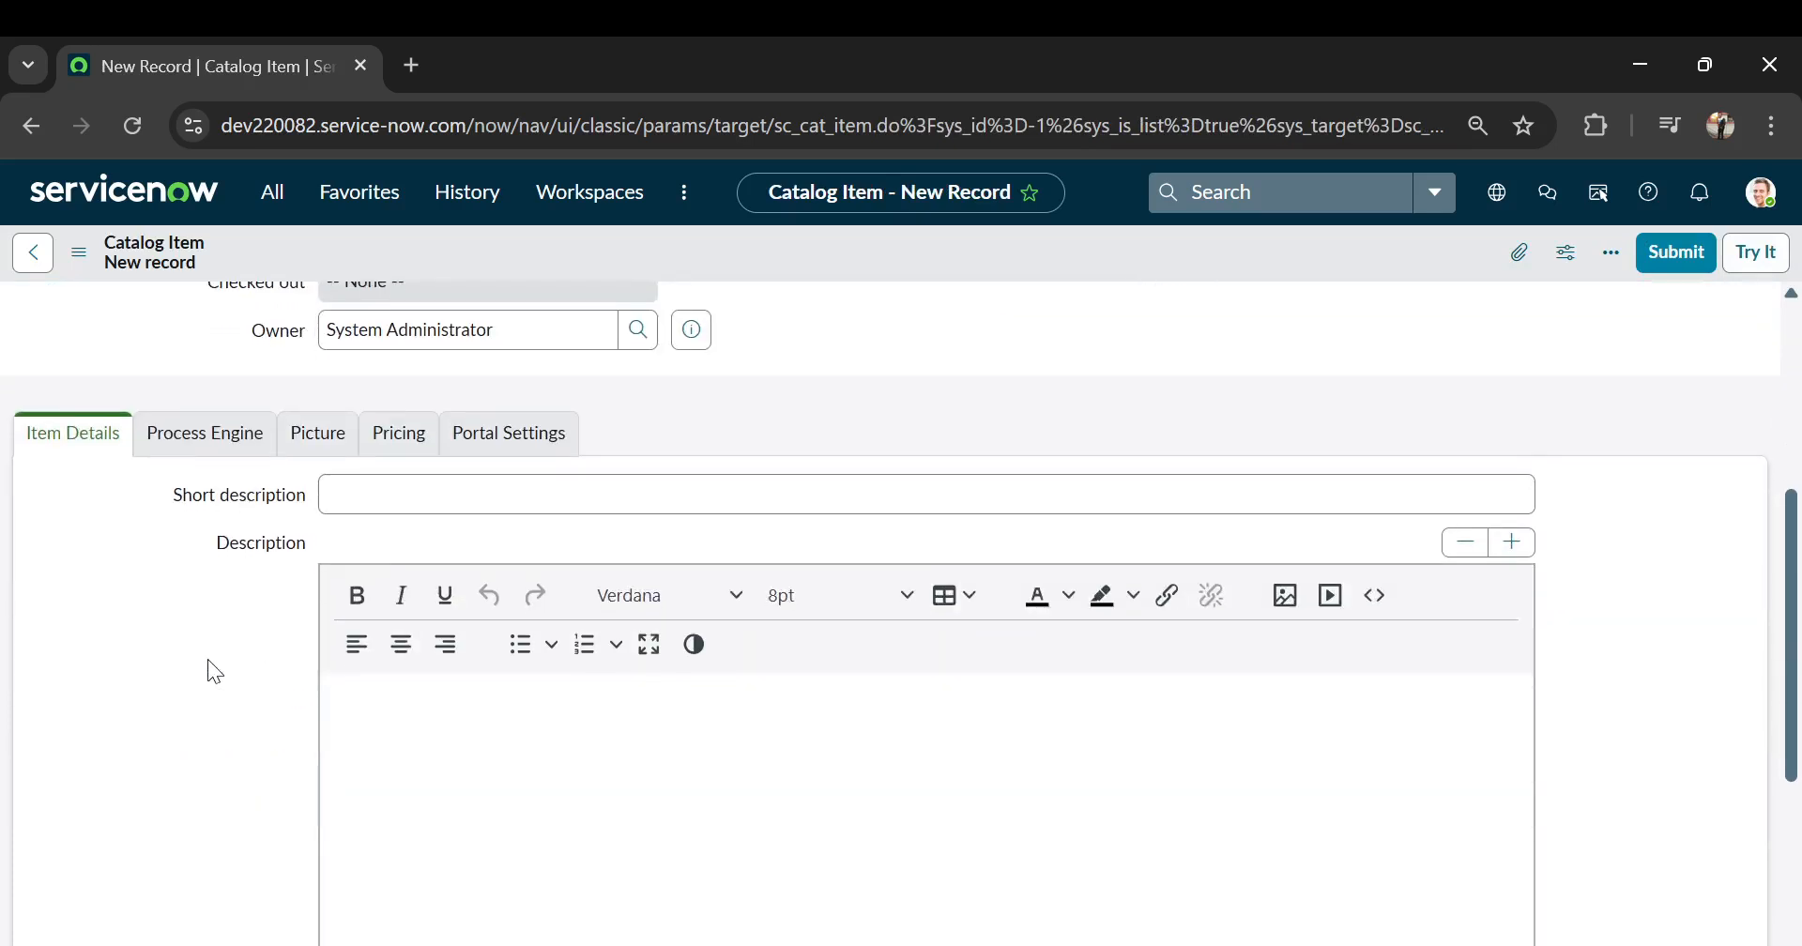
{"action": "left_click", "coordinate": [192, 433]}
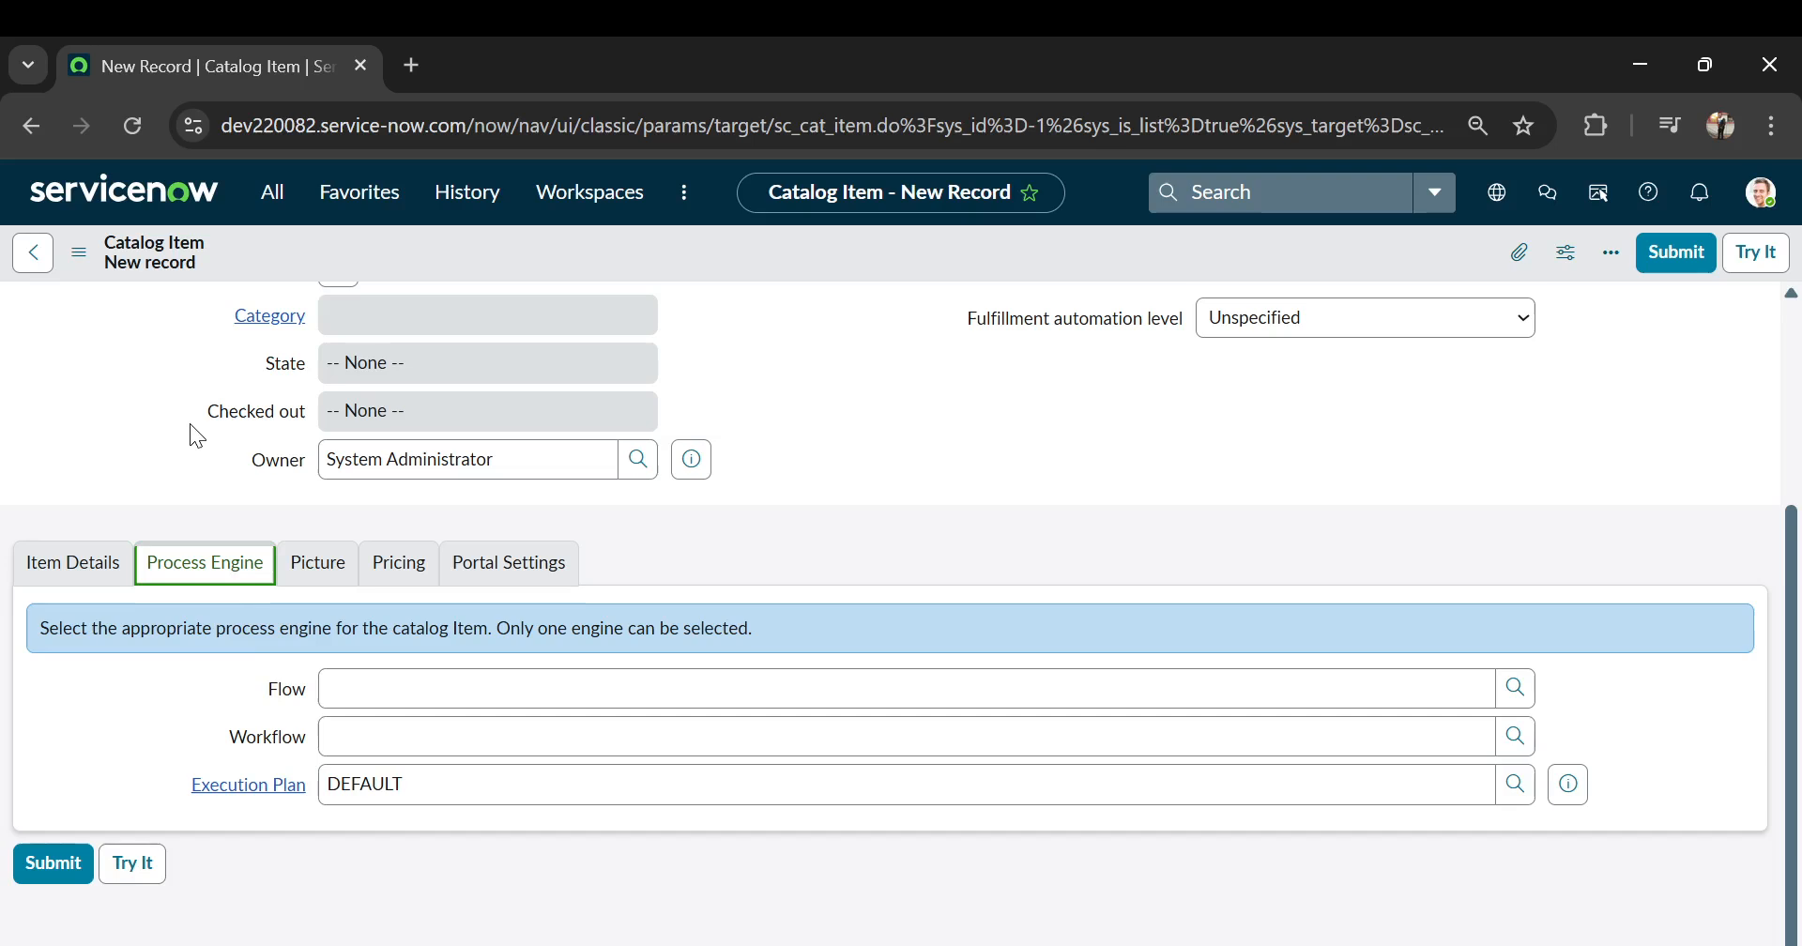
{"action": "left_click", "coordinate": [391, 572]}
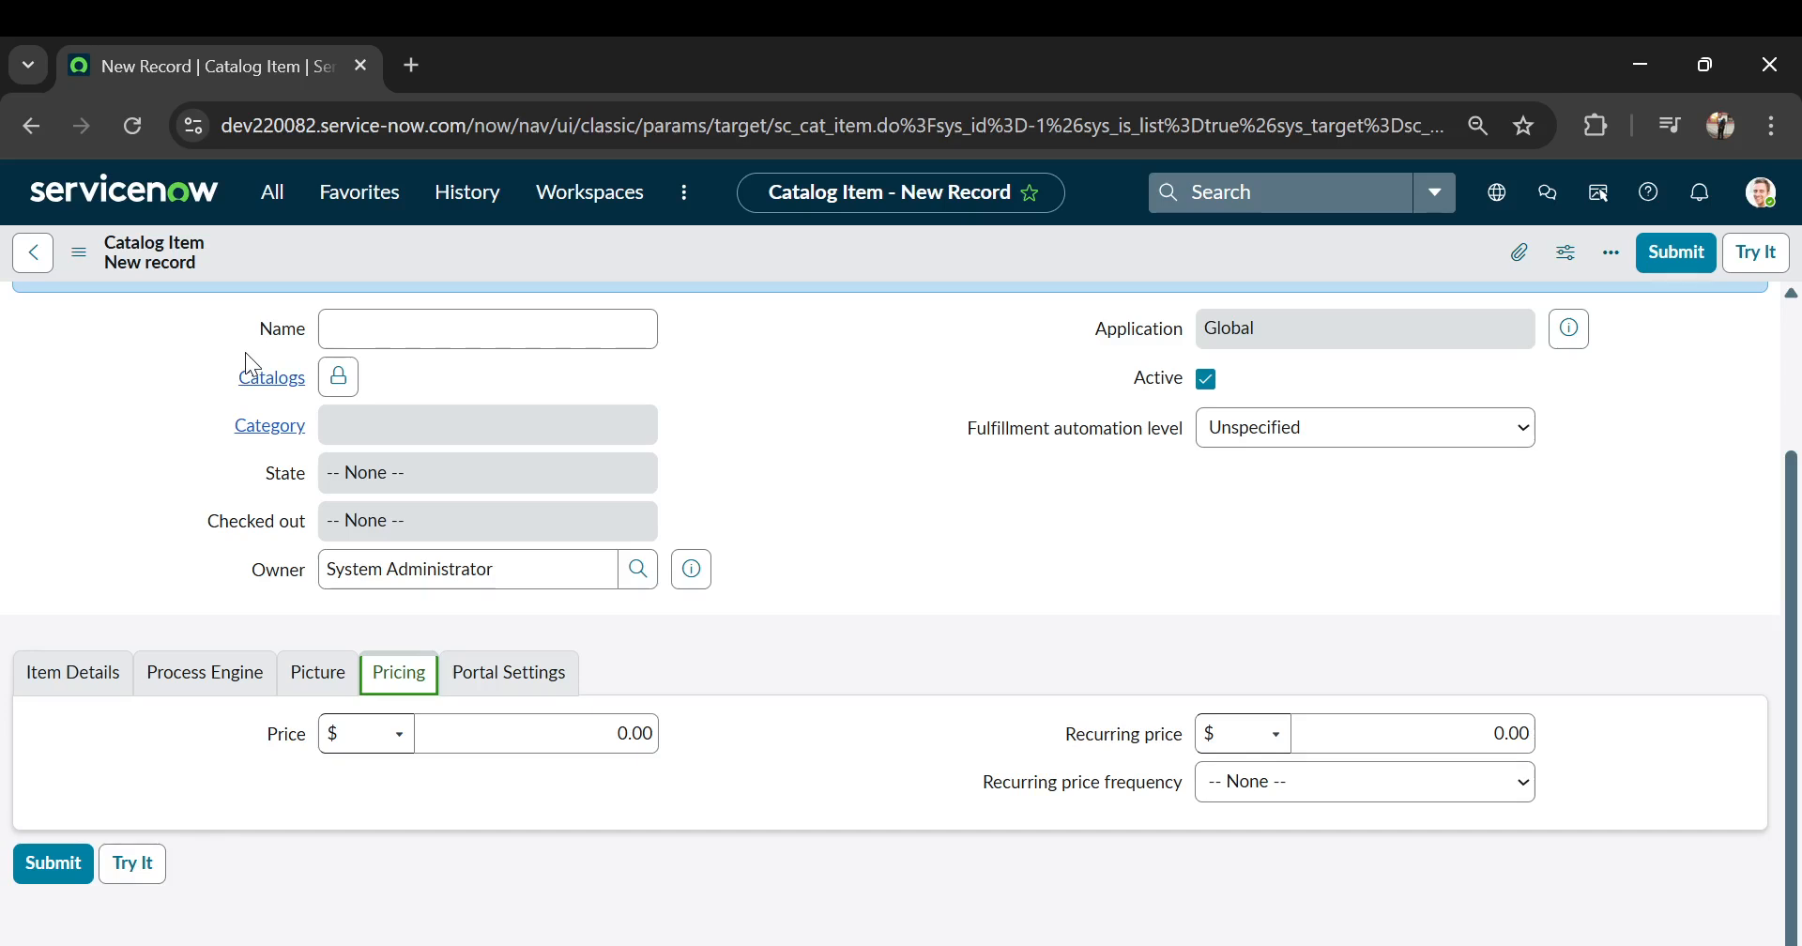
{"action": "scroll", "coordinate": [154, 436], "scroll_direction": "up", "scroll_amount": 3}
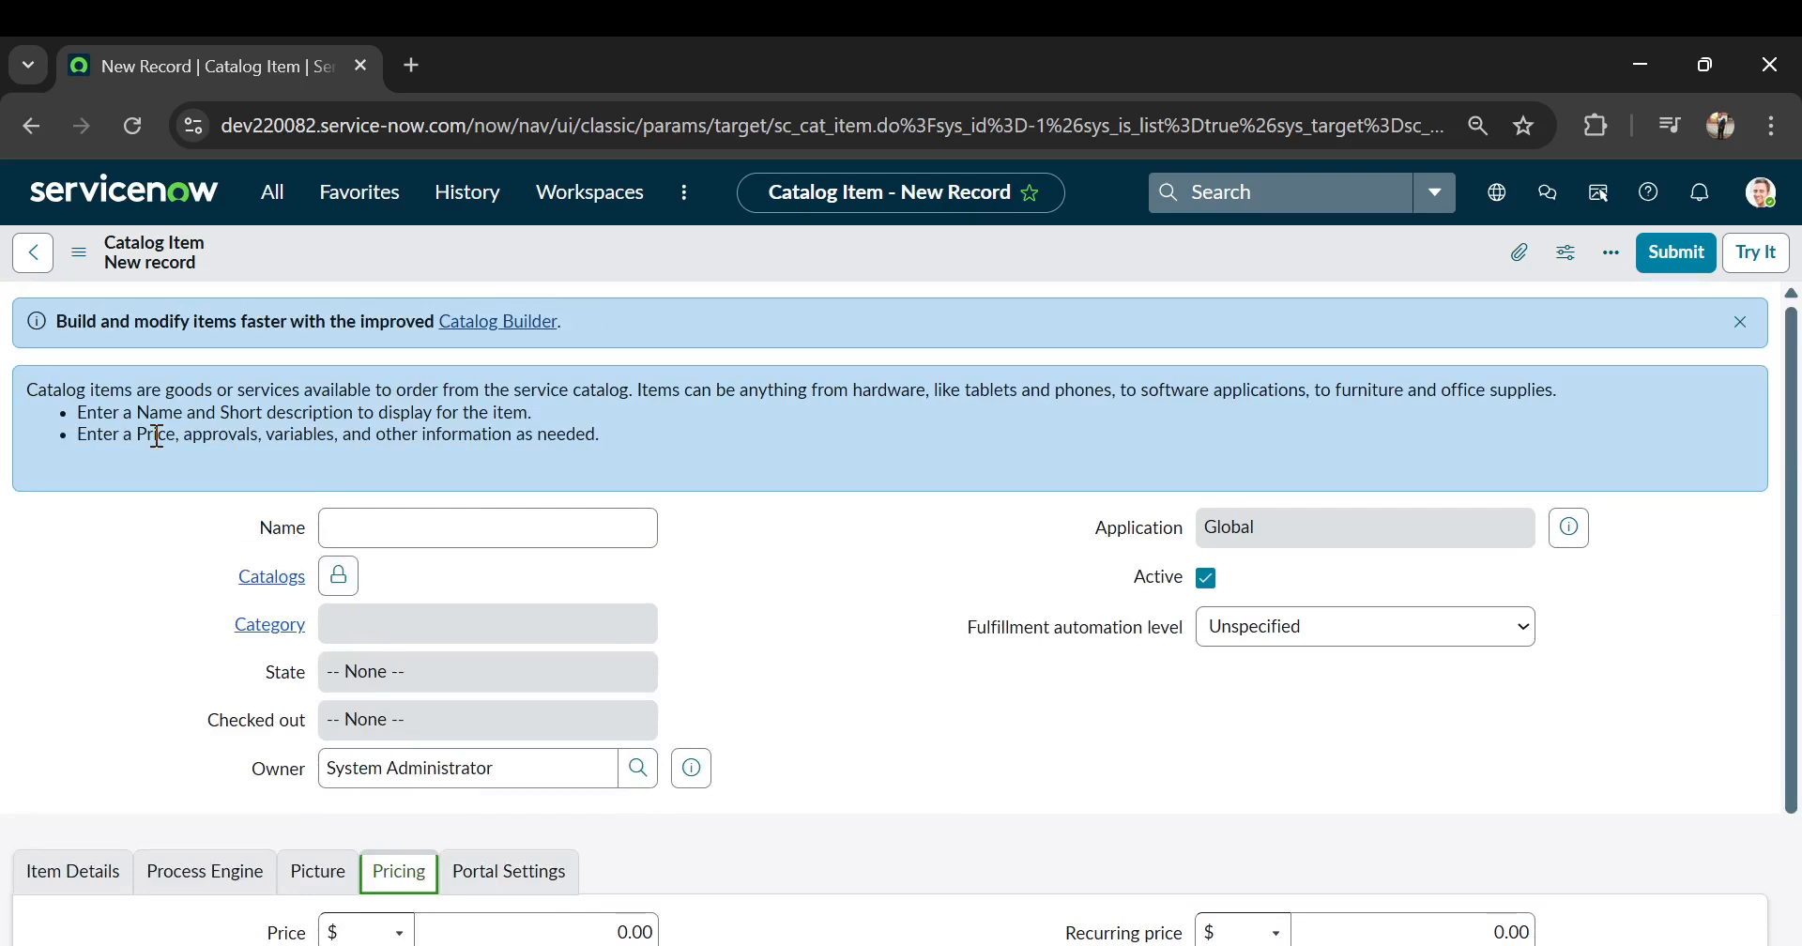
{"action": "scroll", "coordinate": [567, 434], "scroll_direction": "down", "scroll_amount": 1}
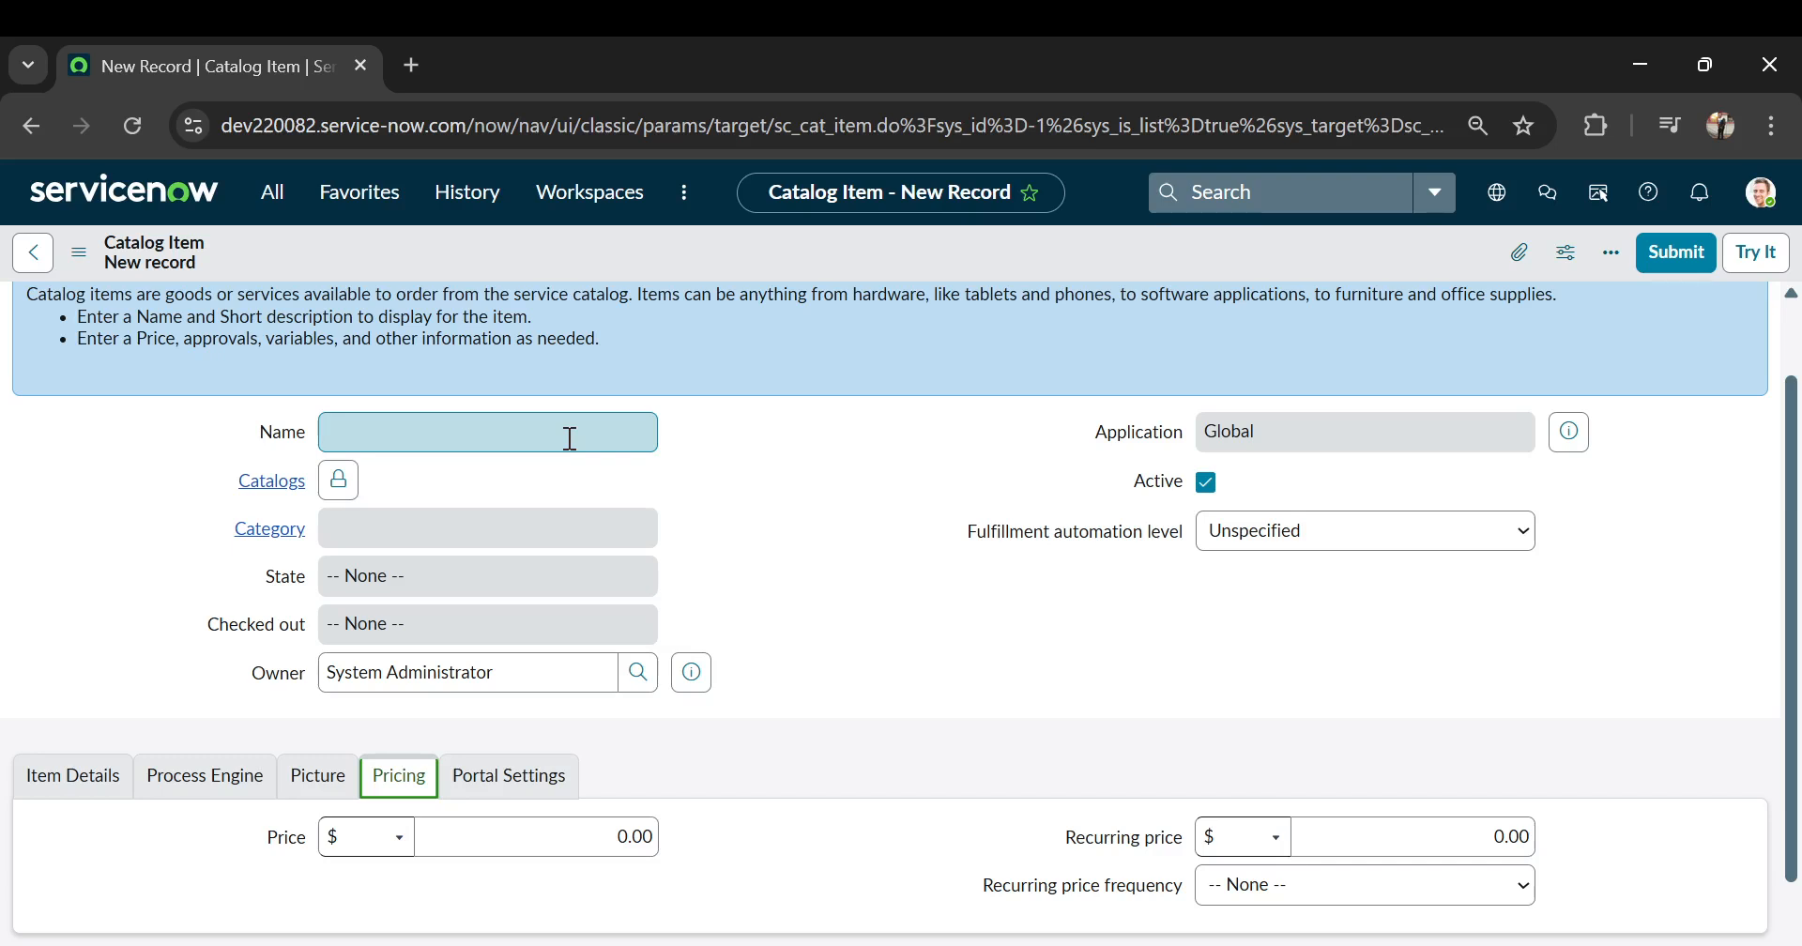
{"action": "scroll", "coordinate": [570, 439], "scroll_direction": "down", "scroll_amount": 2}
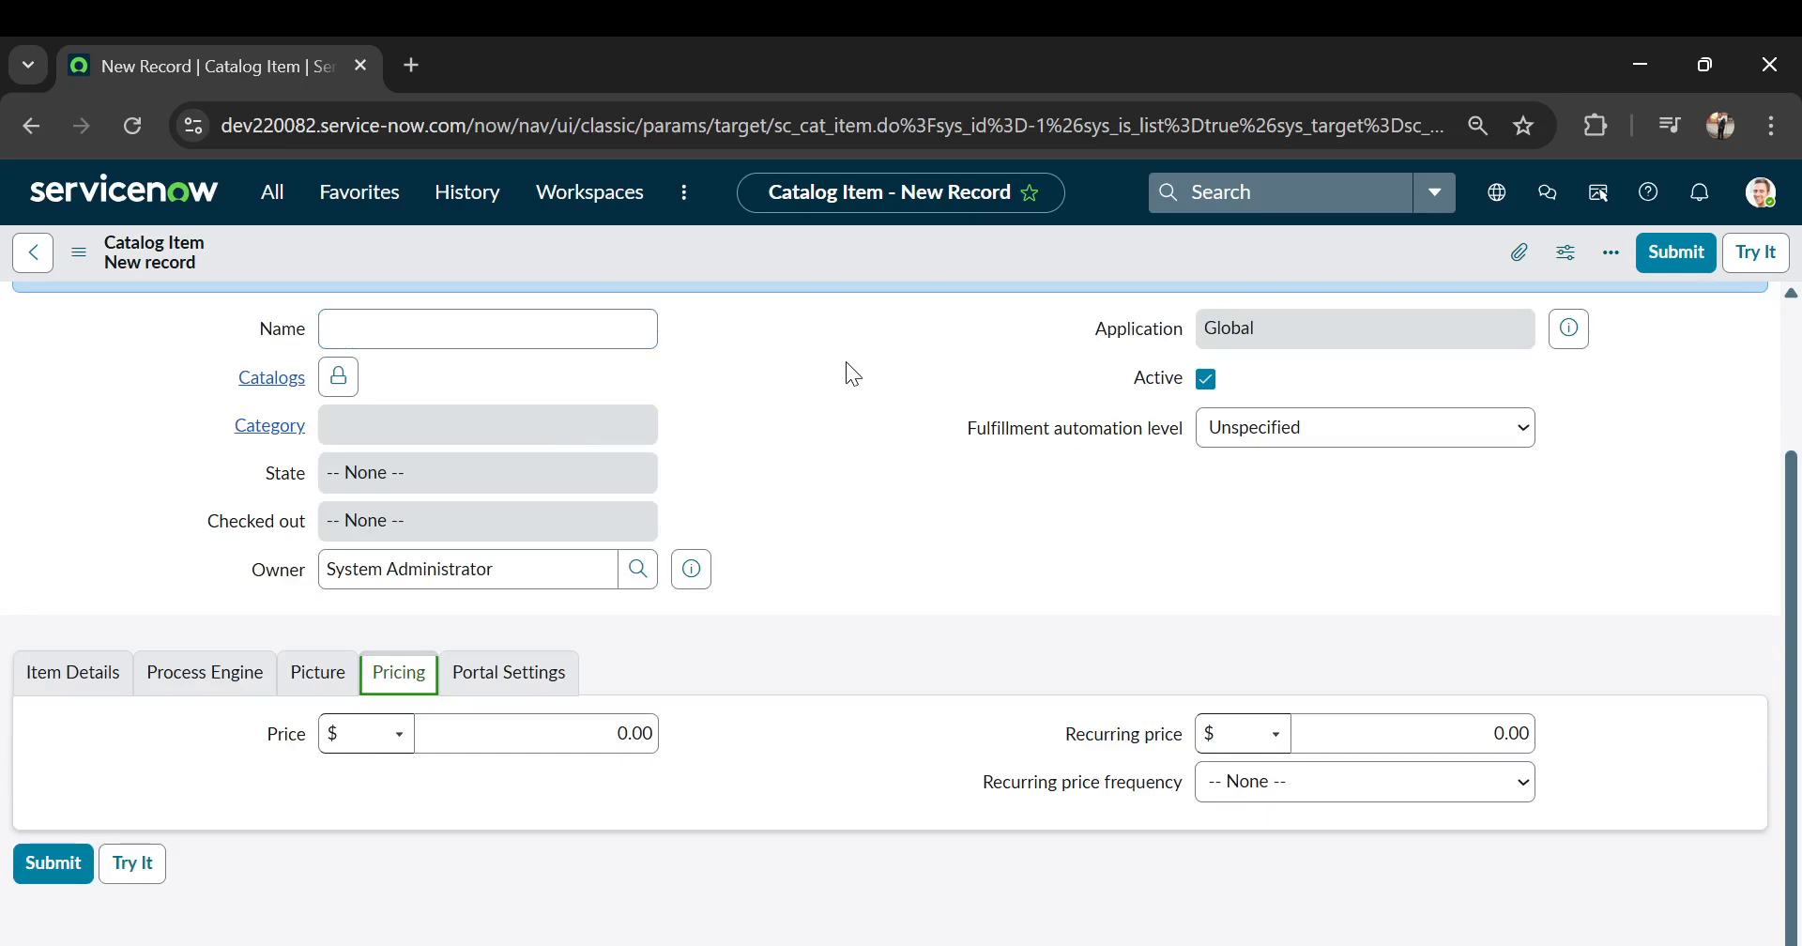
{"action": "scroll", "coordinate": [777, 363], "scroll_direction": "up", "scroll_amount": 3}
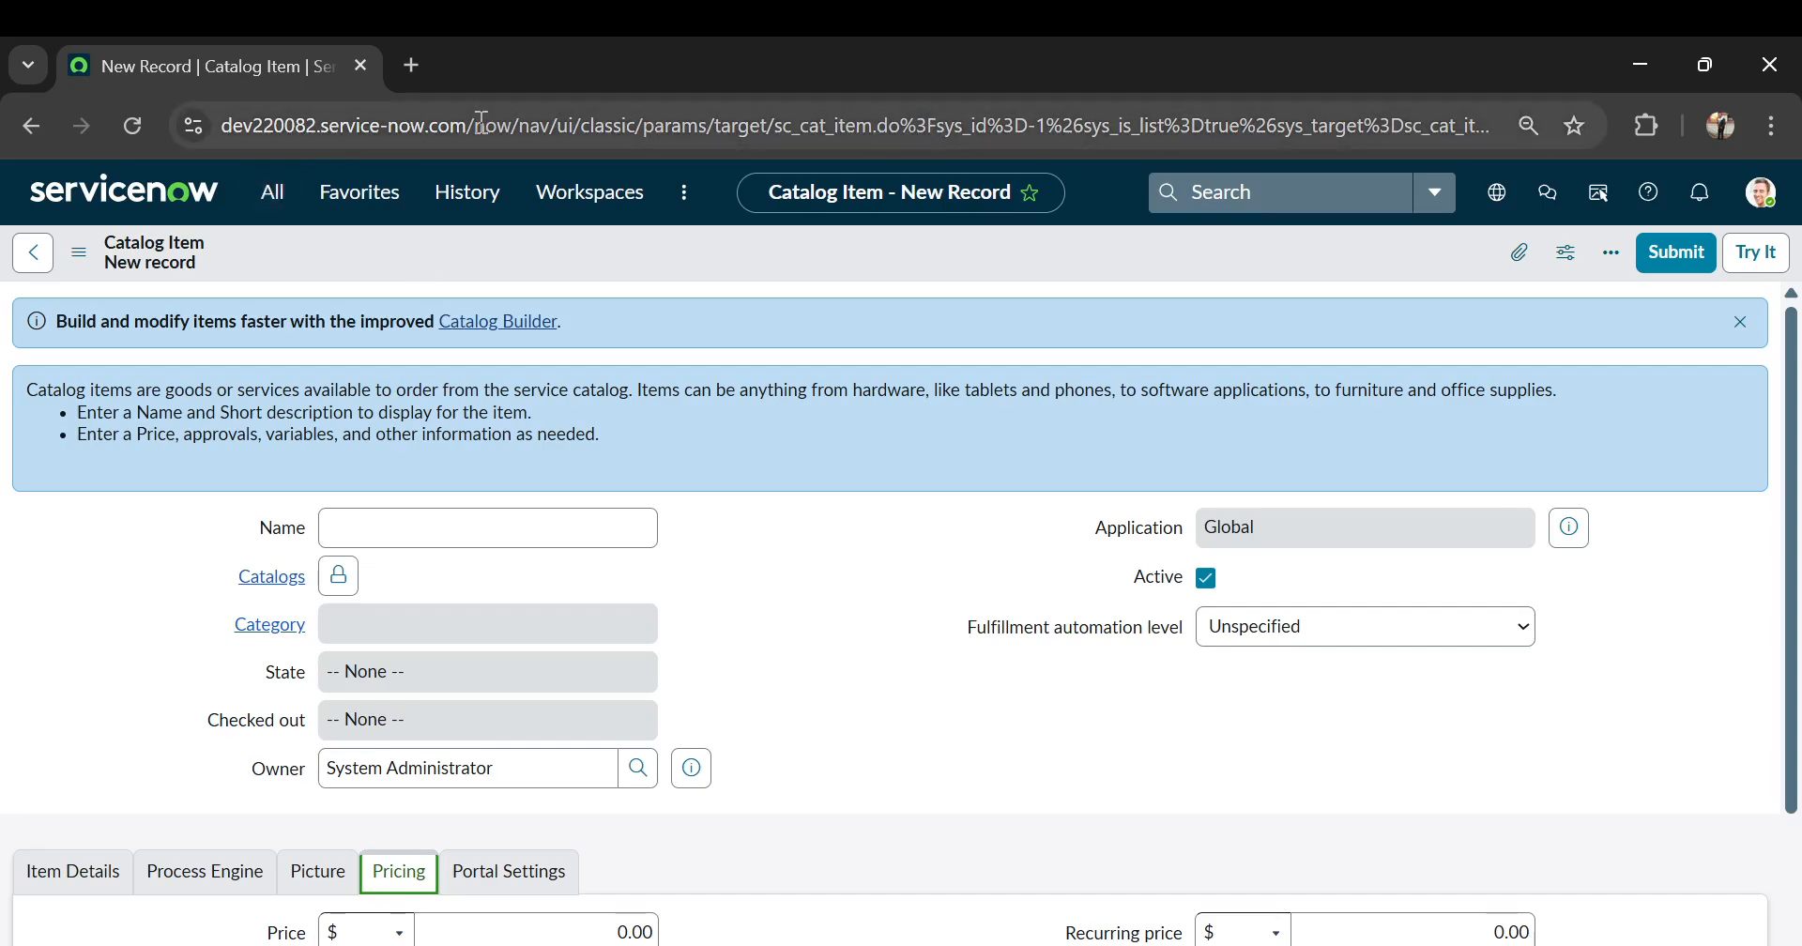
- Leave the unsaved catalog item form and open the sys_user_list table on the instance
{"action": "left_click_drag", "start_coordinate": [474, 124], "coordinate": [1796, 441]}
{"action": "key", "text": "BackSpace"}
{"action": "key", "text": "Return"}
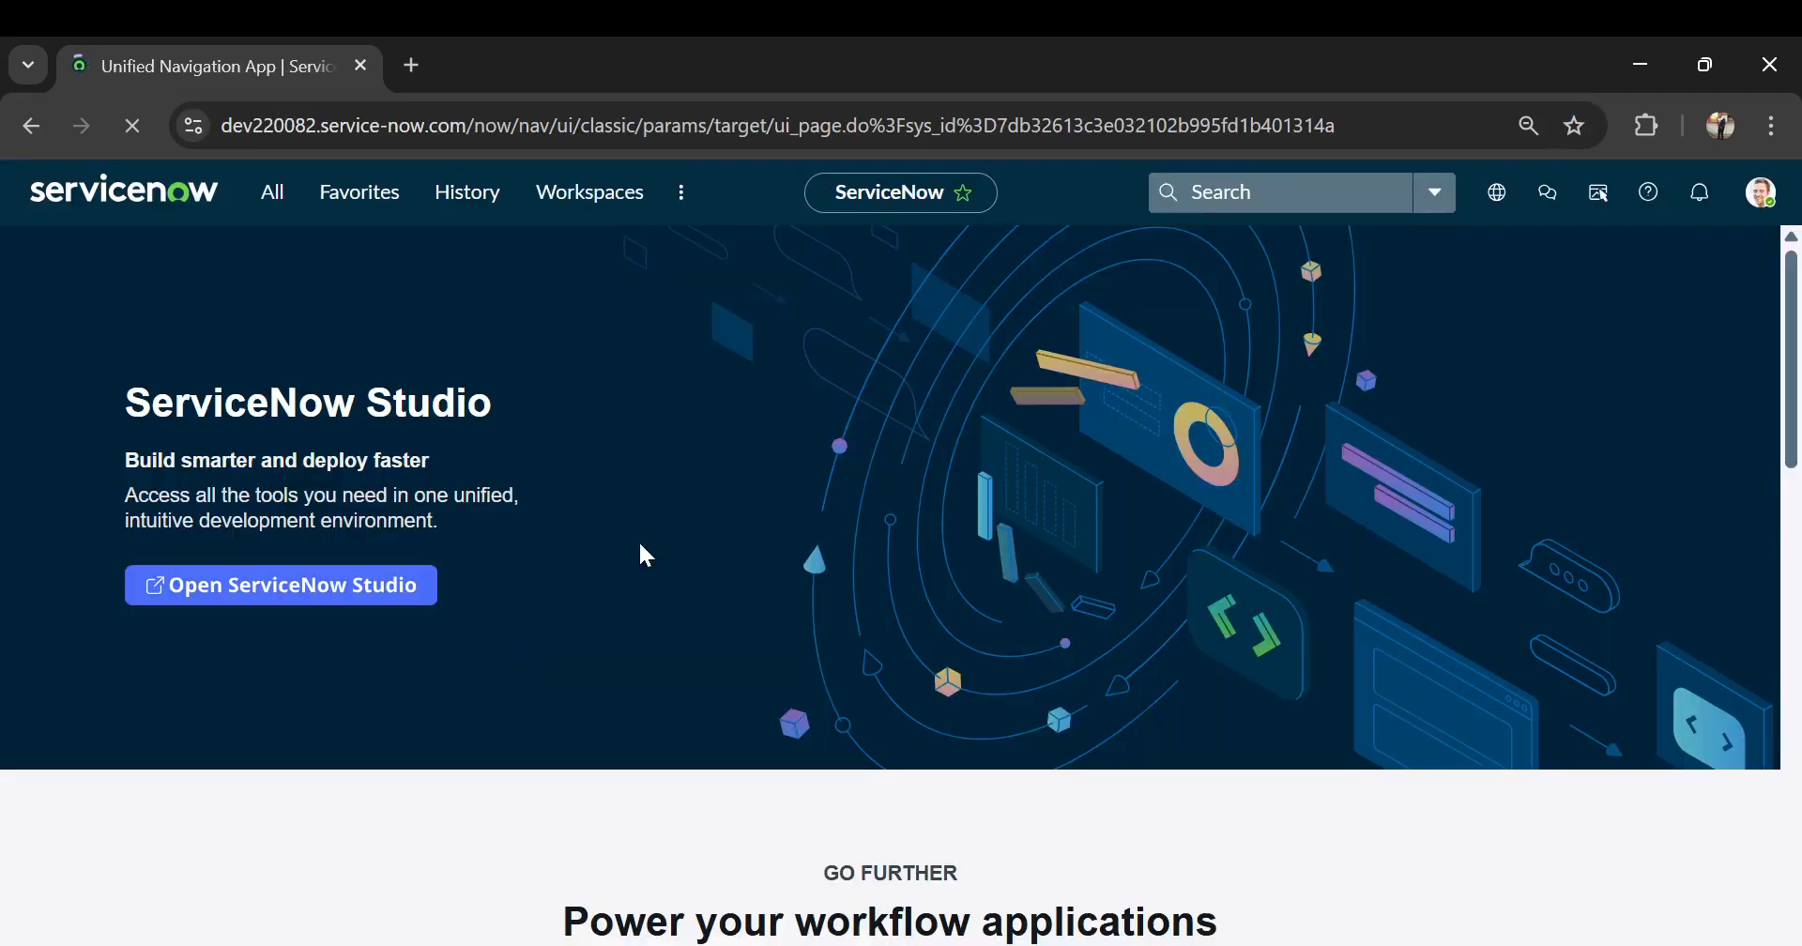
{"action": "left_click_drag", "start_coordinate": [474, 125], "coordinate": [1352, 132]}
{"action": "type", "text": "sys_user_list"}
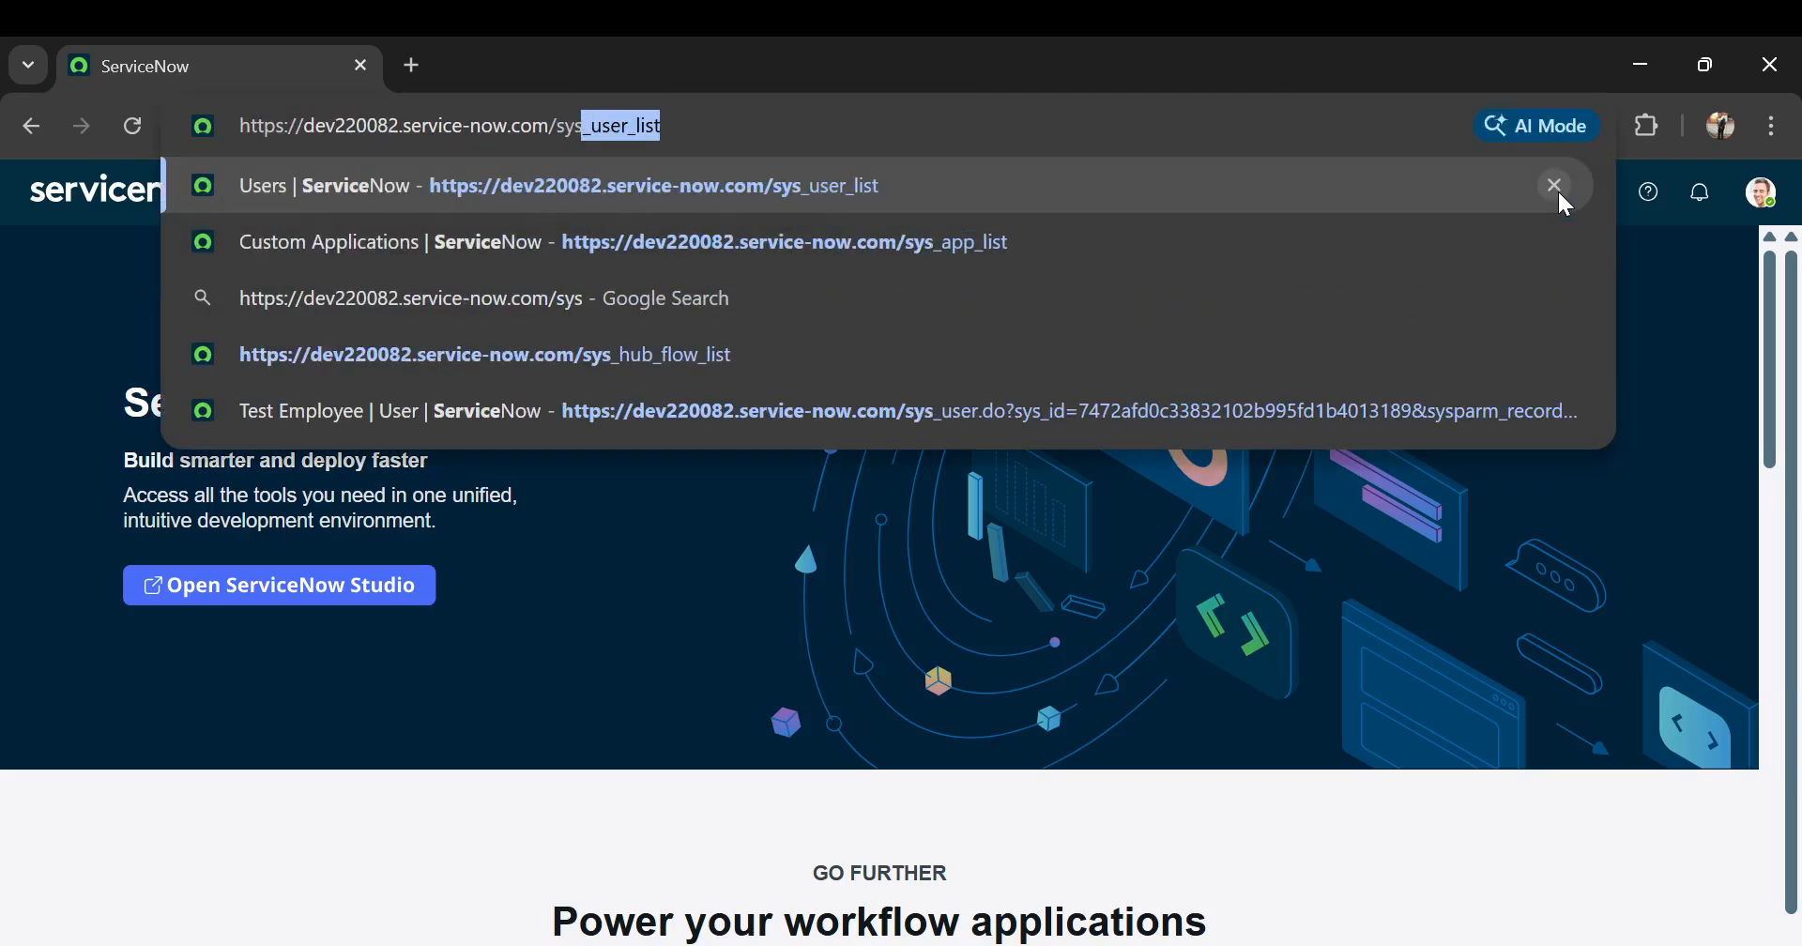
{"action": "key", "text": "Return"}
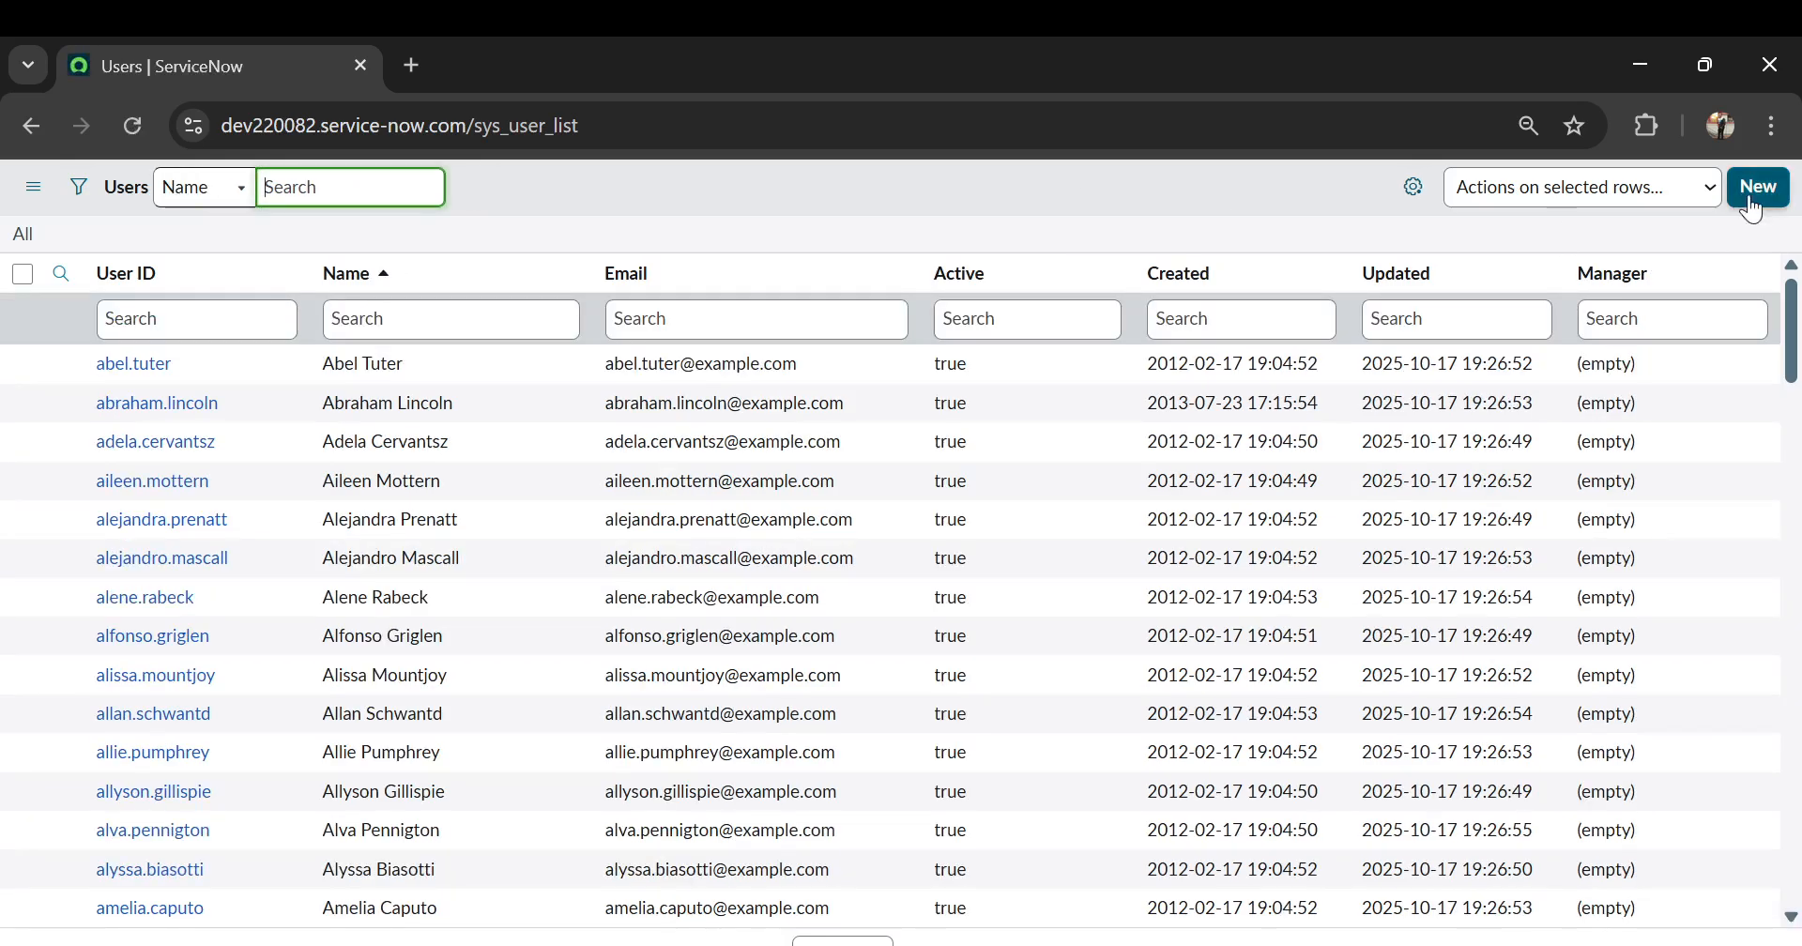
- Create and save a new user record with user ID cb_editor, first name cb and last name editor
{"action": "left_click", "coordinate": [1758, 192]}
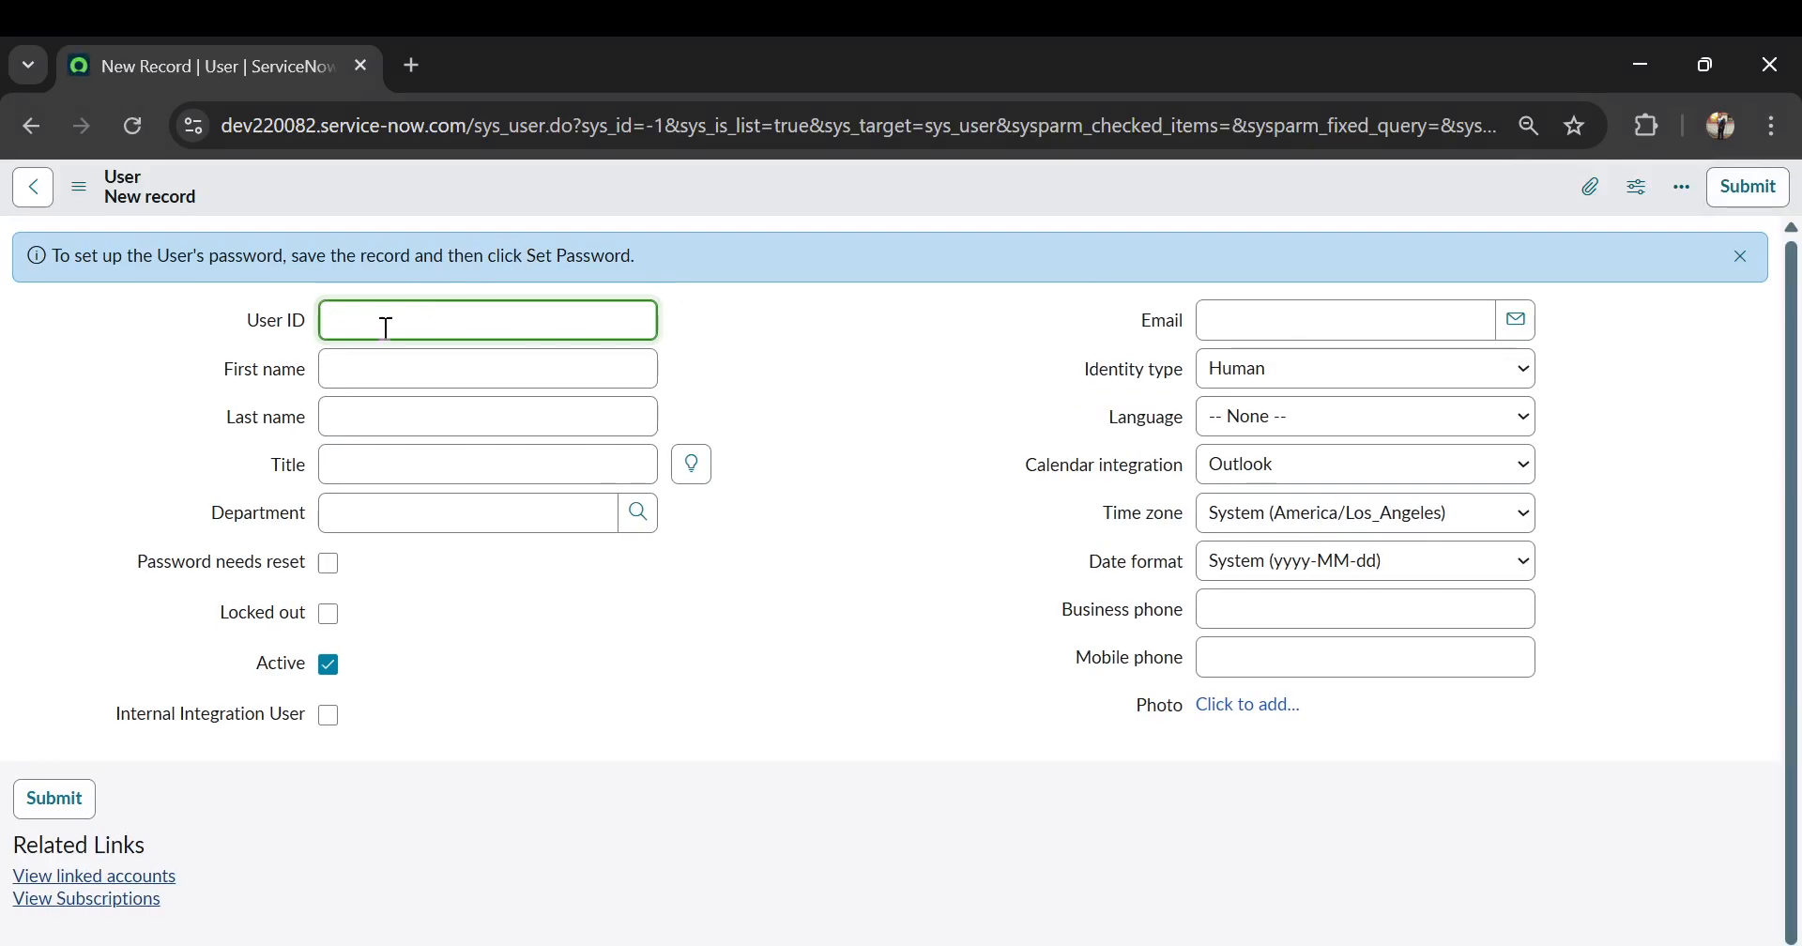
{"action": "type", "text": "cb_editor"}
{"action": "key", "text": "Tab"}
{"action": "type", "text": "cb"}
{"action": "key", "text": "Tab"}
{"action": "type", "text": "editor"}
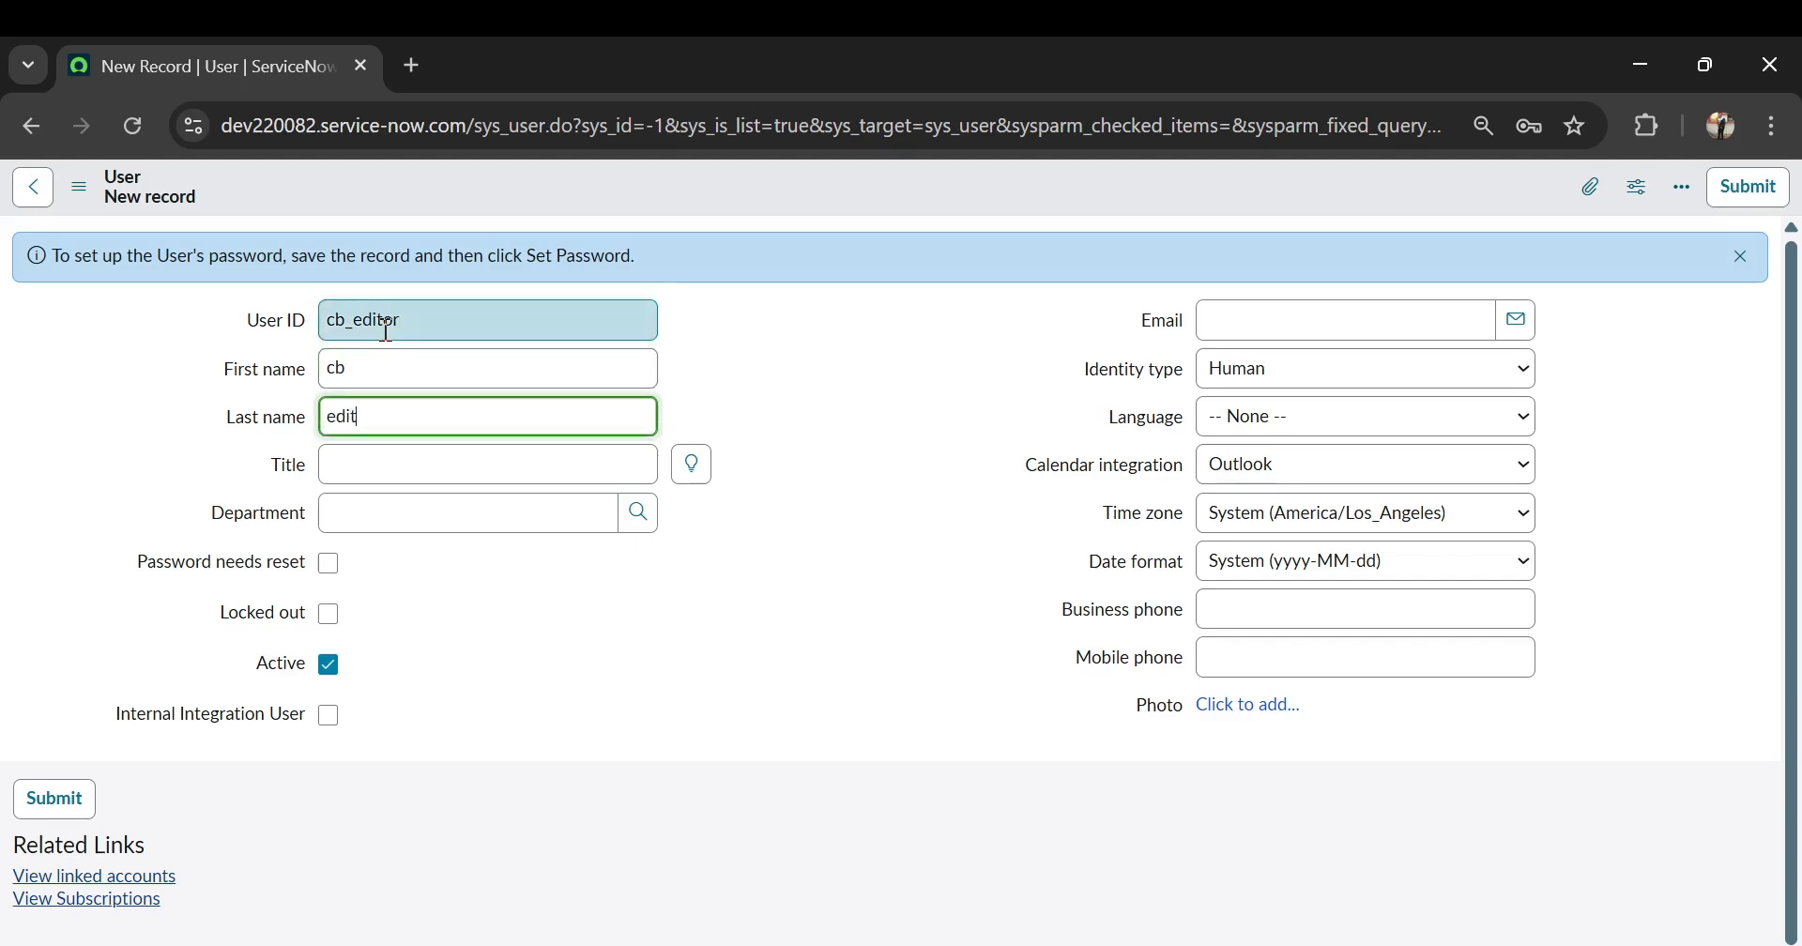
{"action": "left_click", "coordinate": [75, 191]}
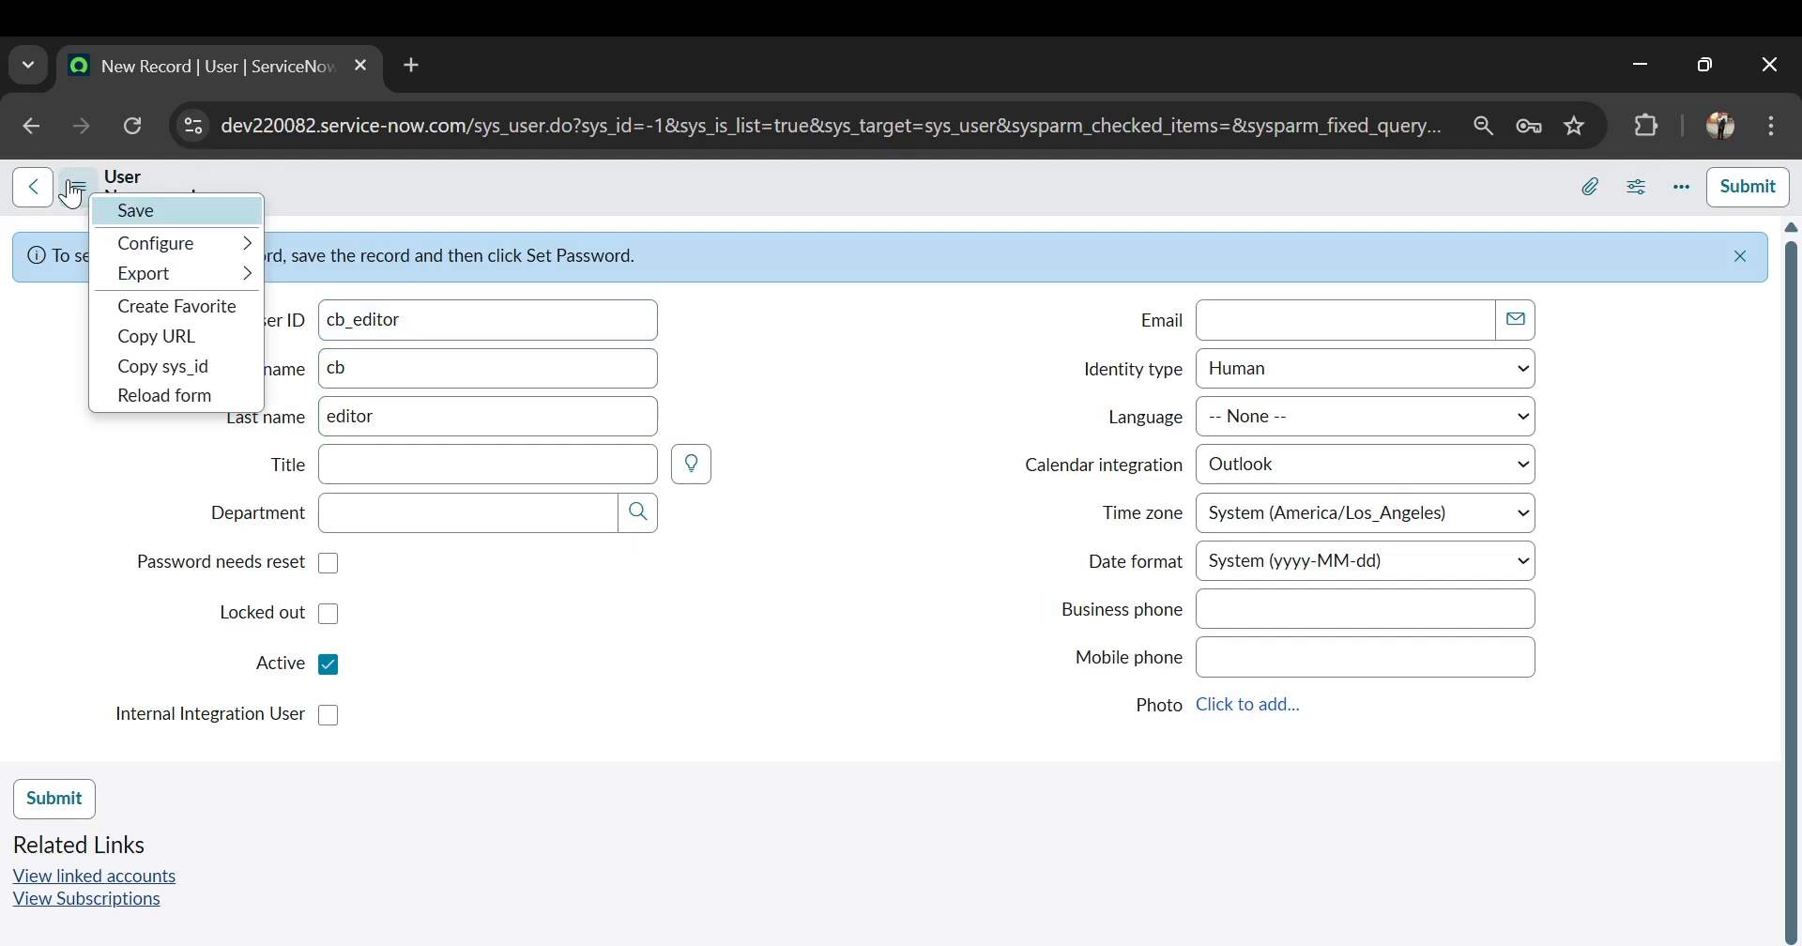
{"action": "left_click", "coordinate": [110, 206]}
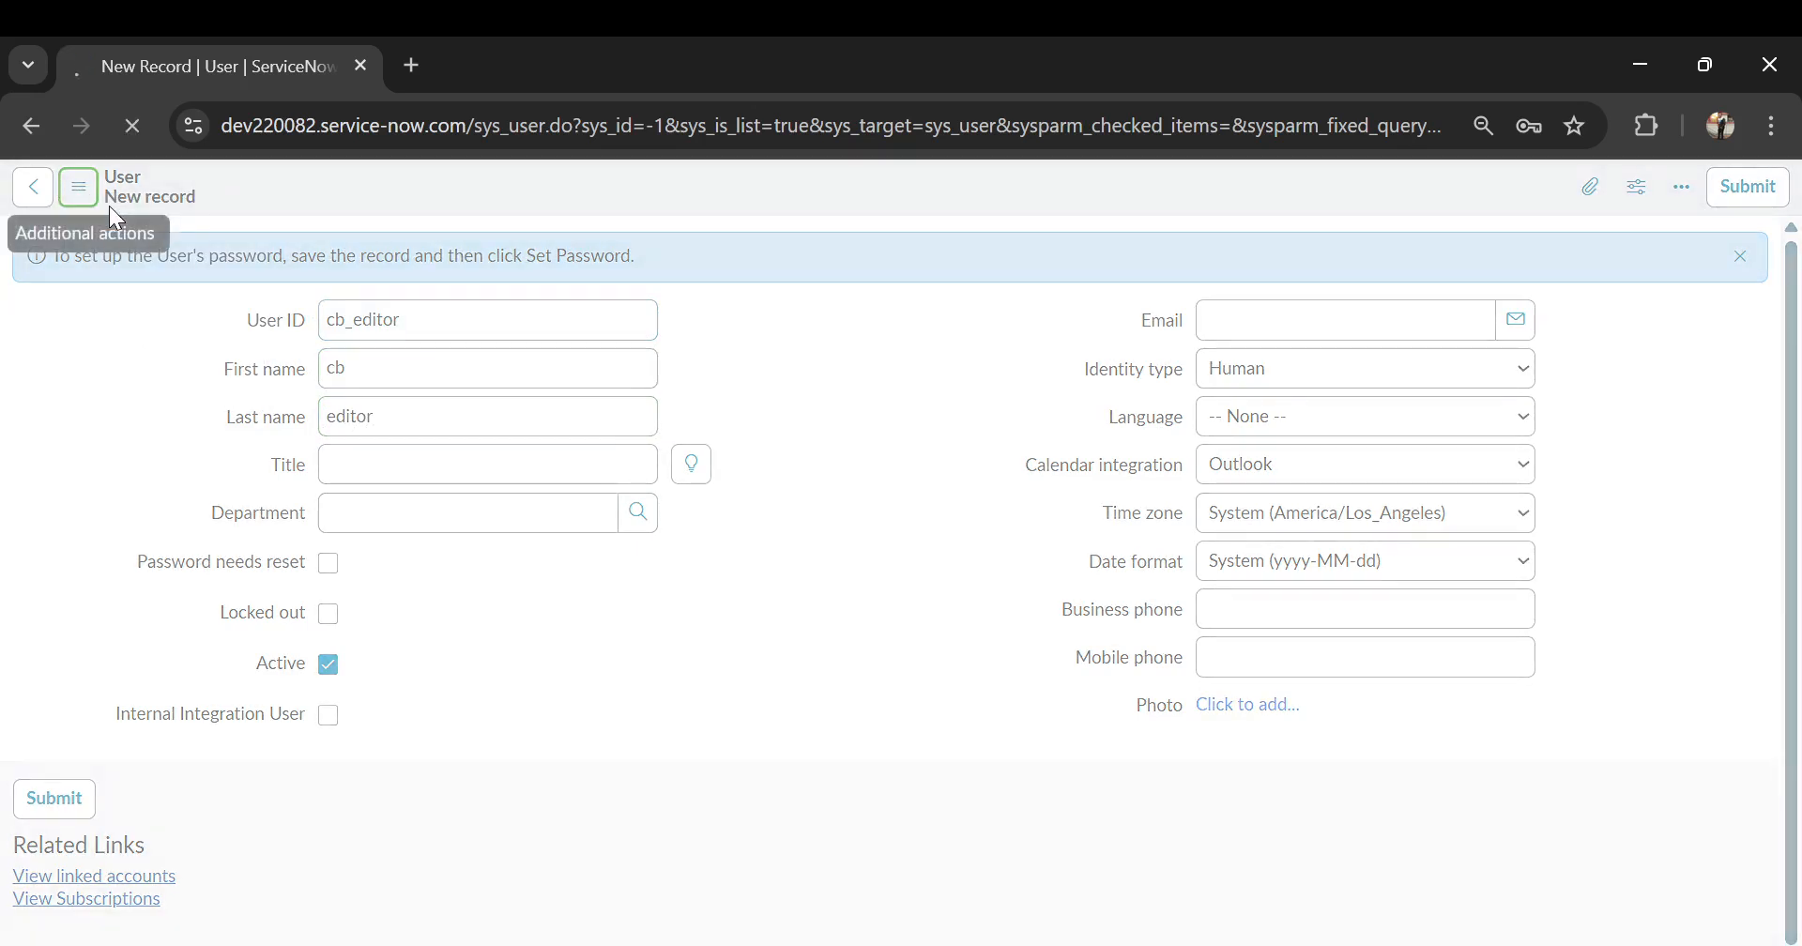
- Add the catalog_builder_editor role to the cb_editor user and save the role assignment
{"action": "scroll", "coordinate": [458, 411], "scroll_direction": "down", "scroll_amount": 1}
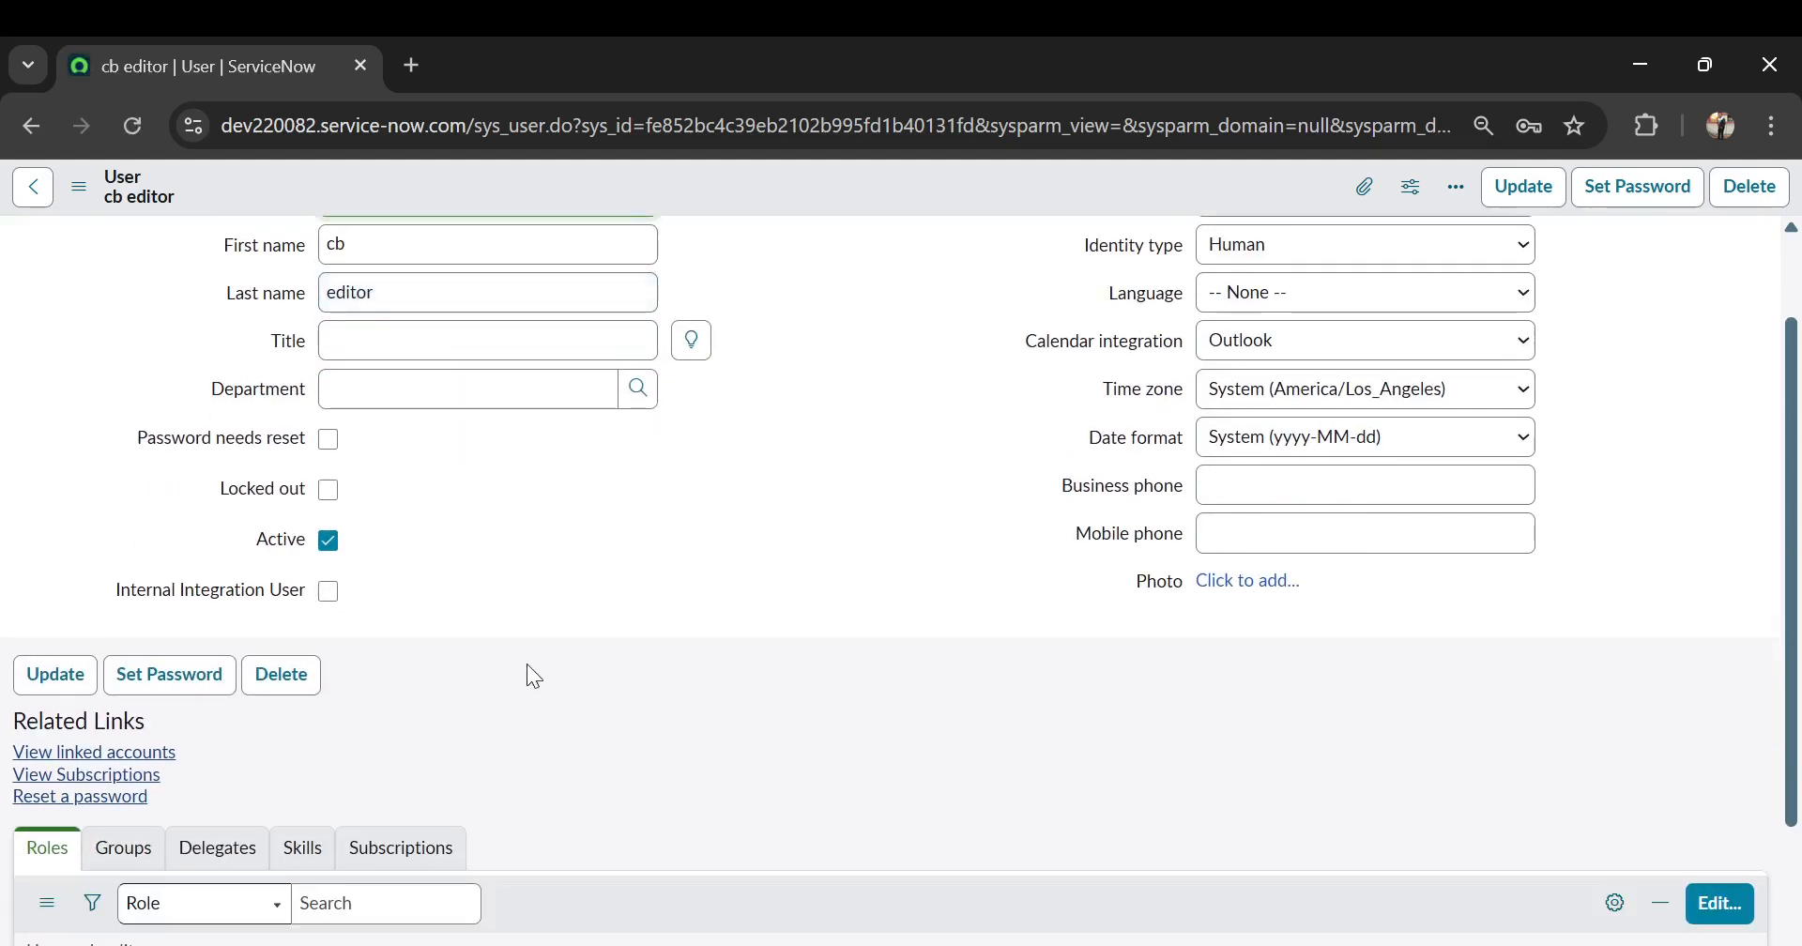
{"action": "scroll", "coordinate": [526, 663], "scroll_direction": "down", "scroll_amount": 3}
{"action": "left_click", "coordinate": [1722, 682]}
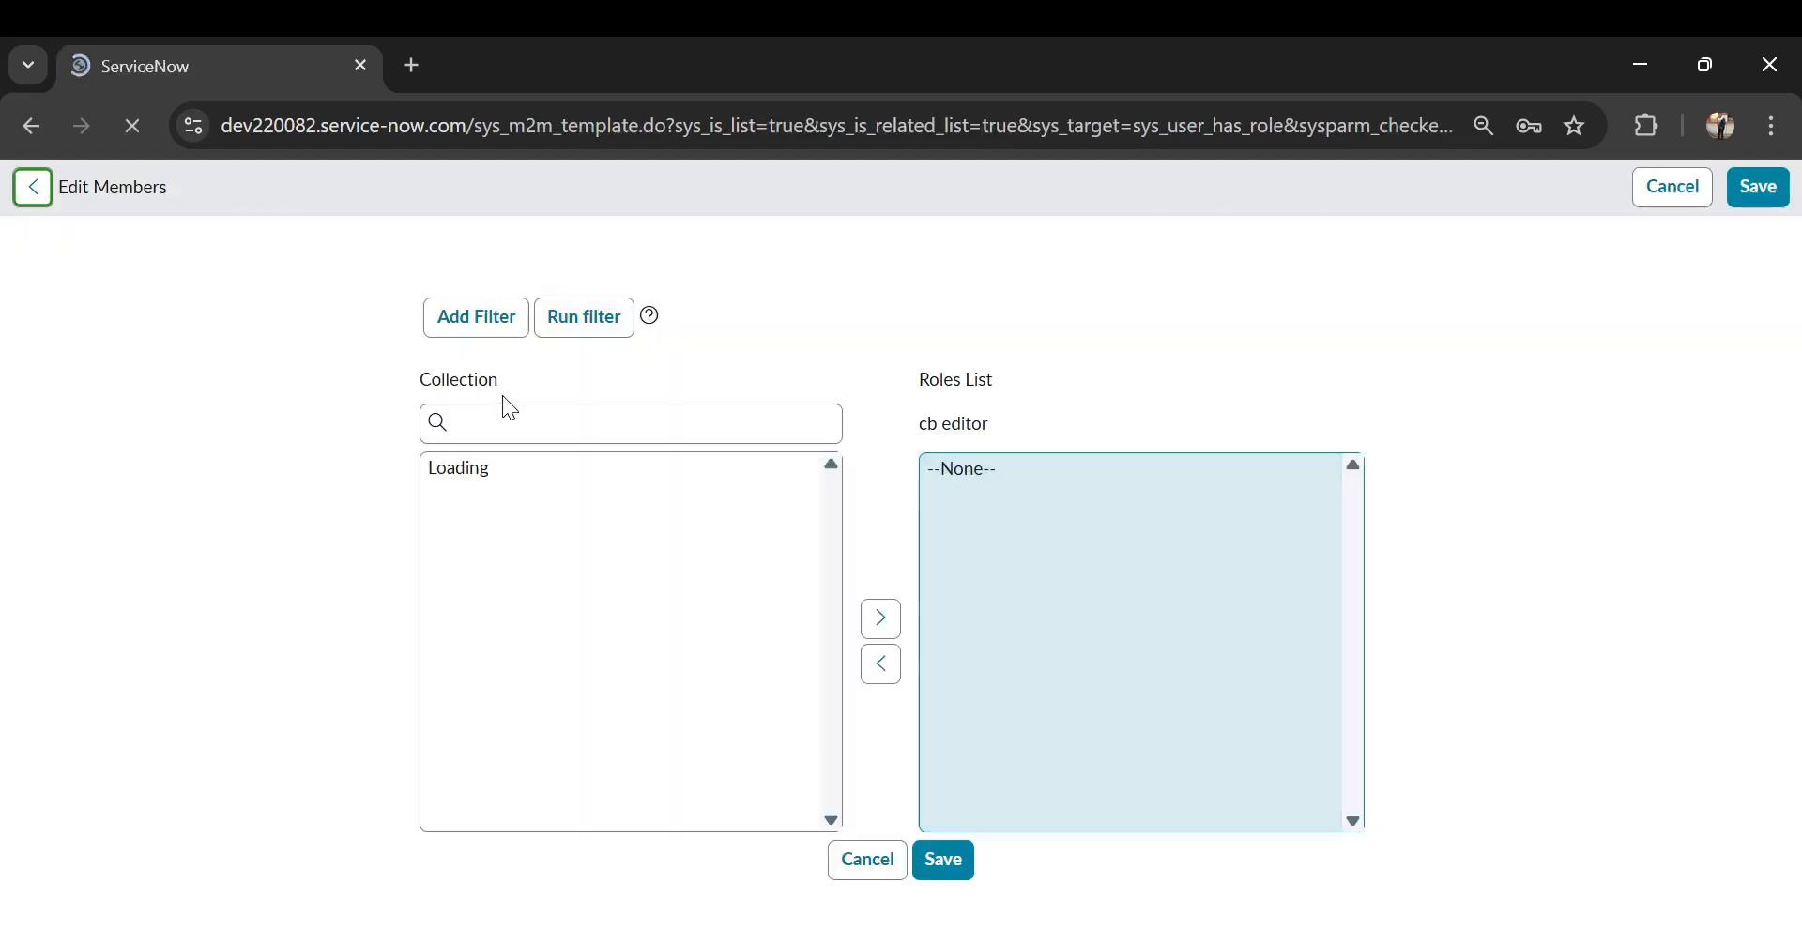
{"action": "left_click", "coordinate": [491, 419]}
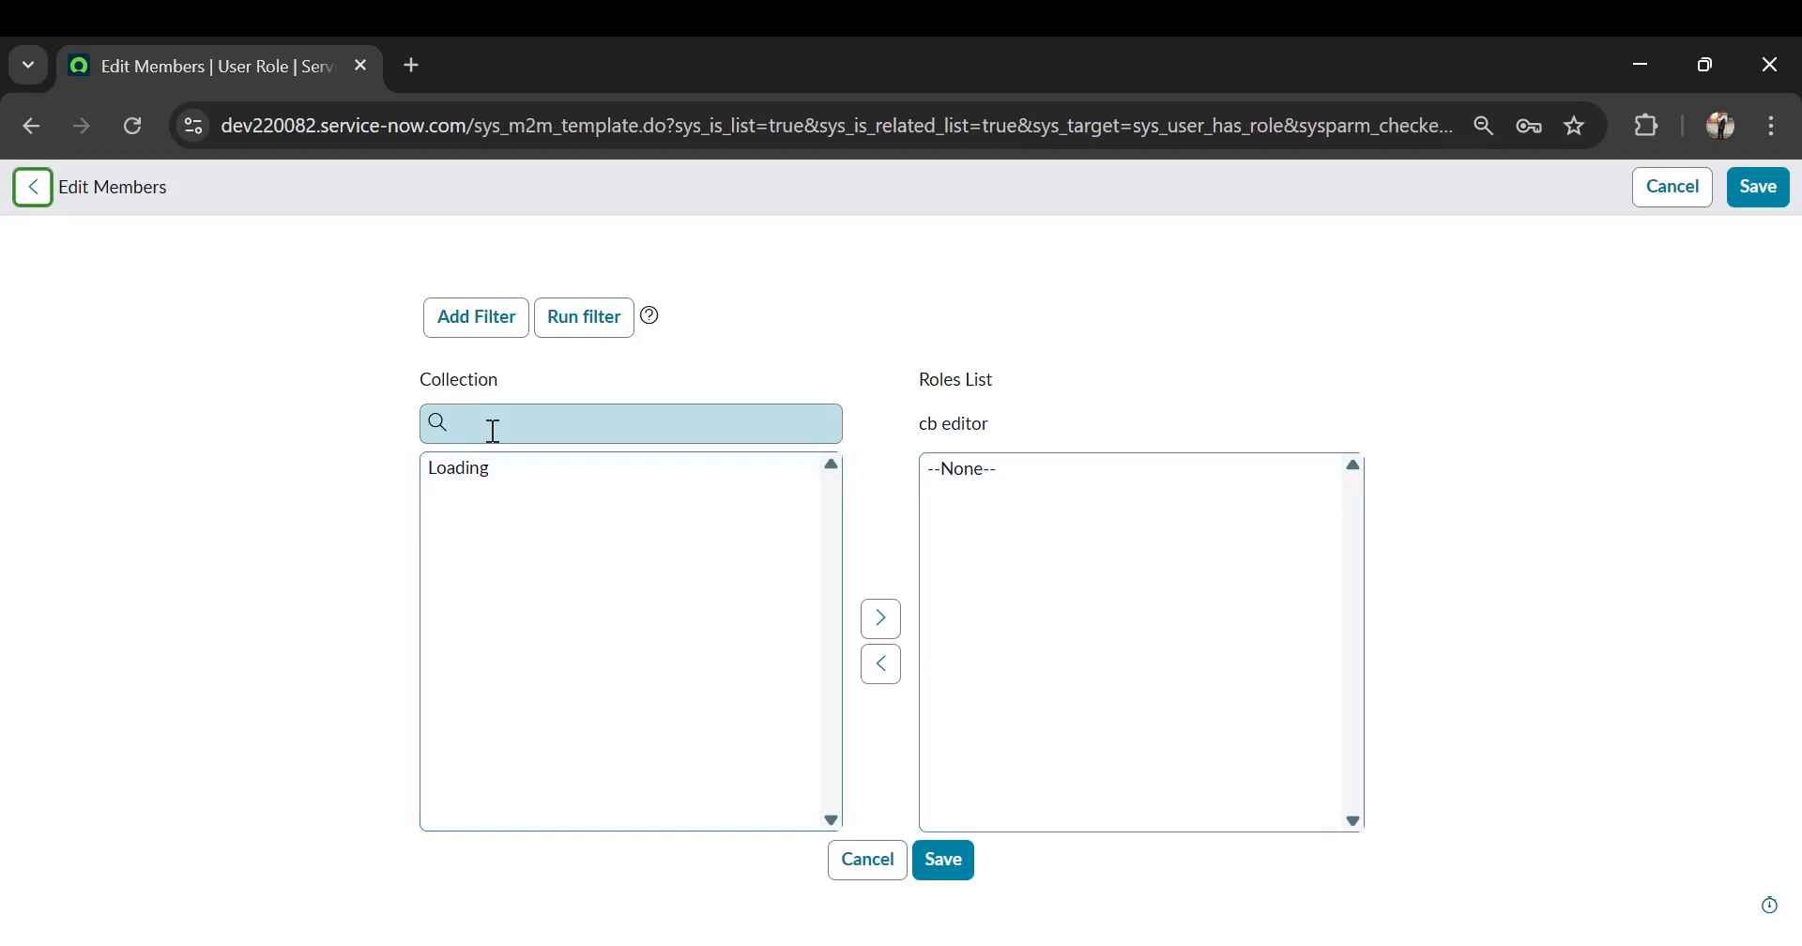
{"action": "left_click", "coordinate": [497, 487]}
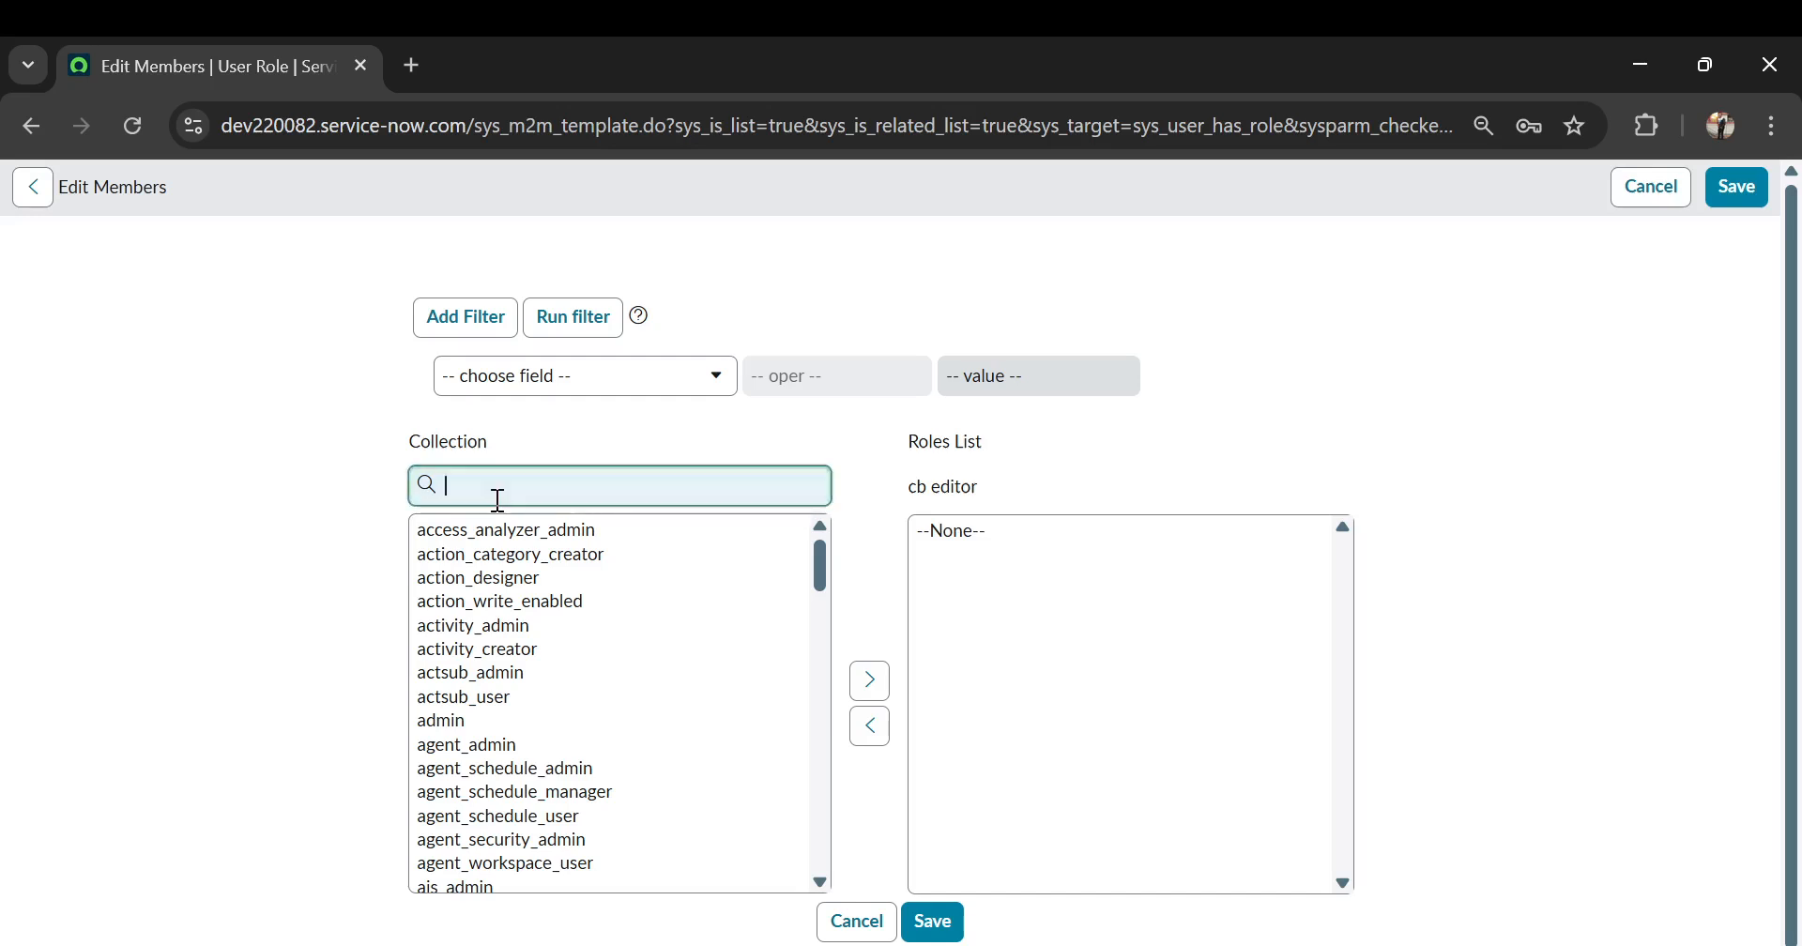
{"action": "type", "text": "catalog"}
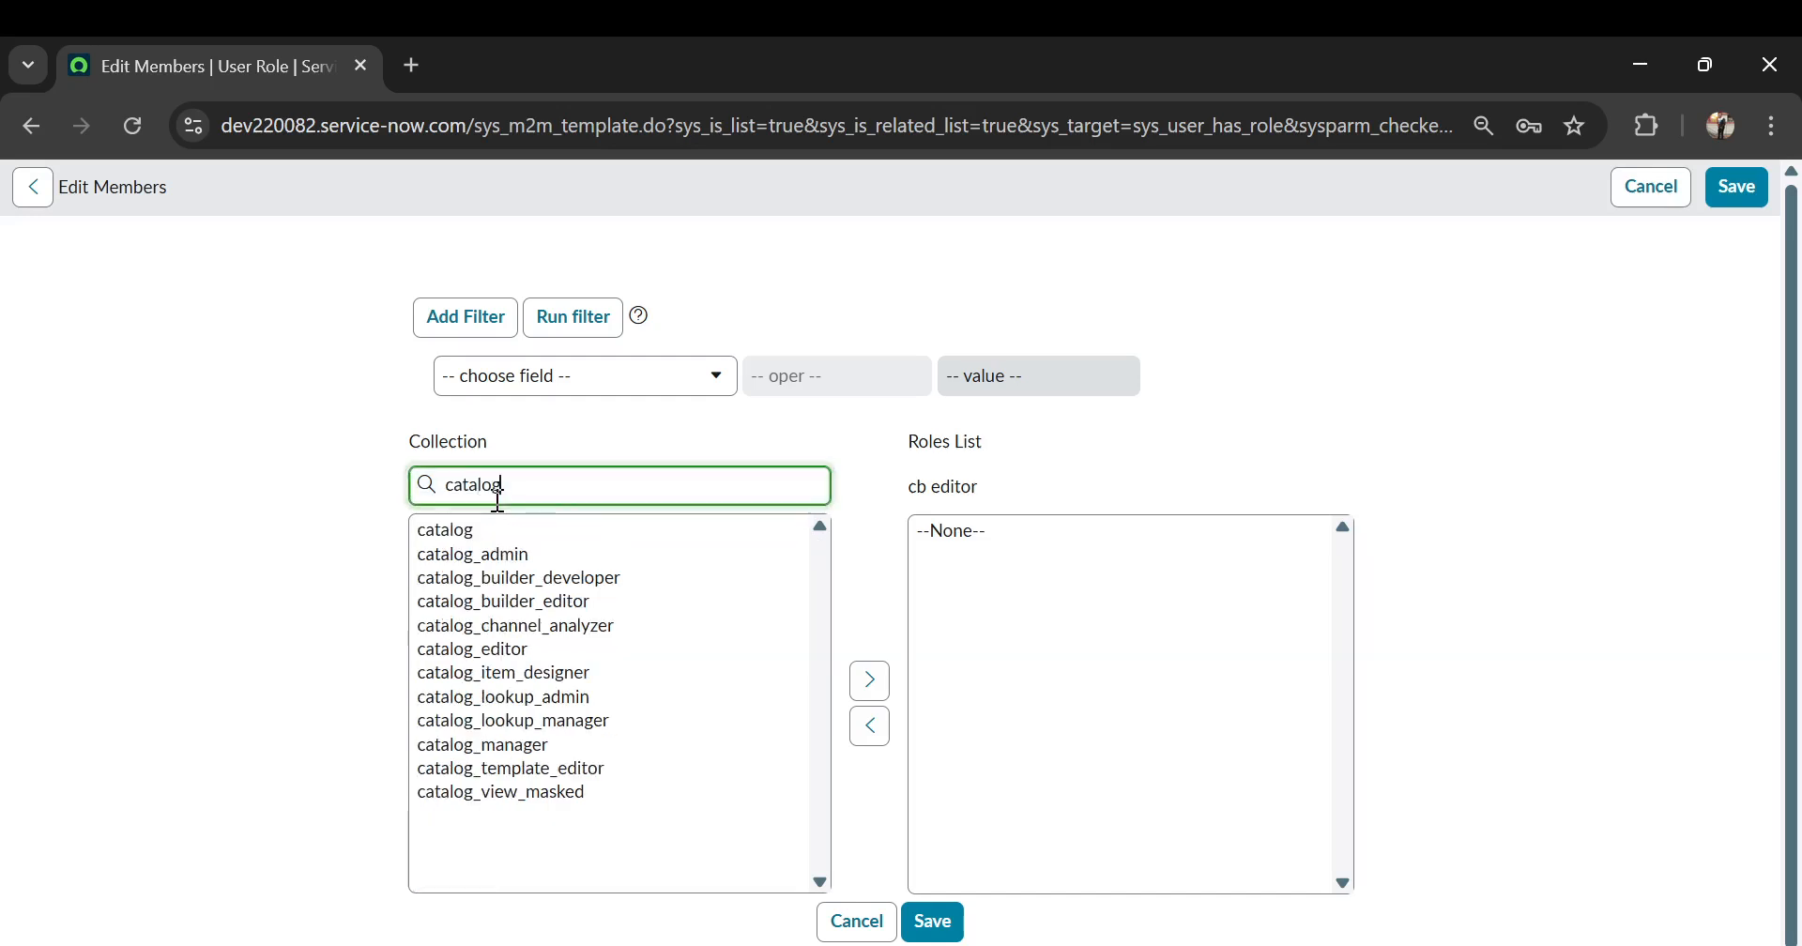
{"action": "left_click", "coordinate": [597, 606]}
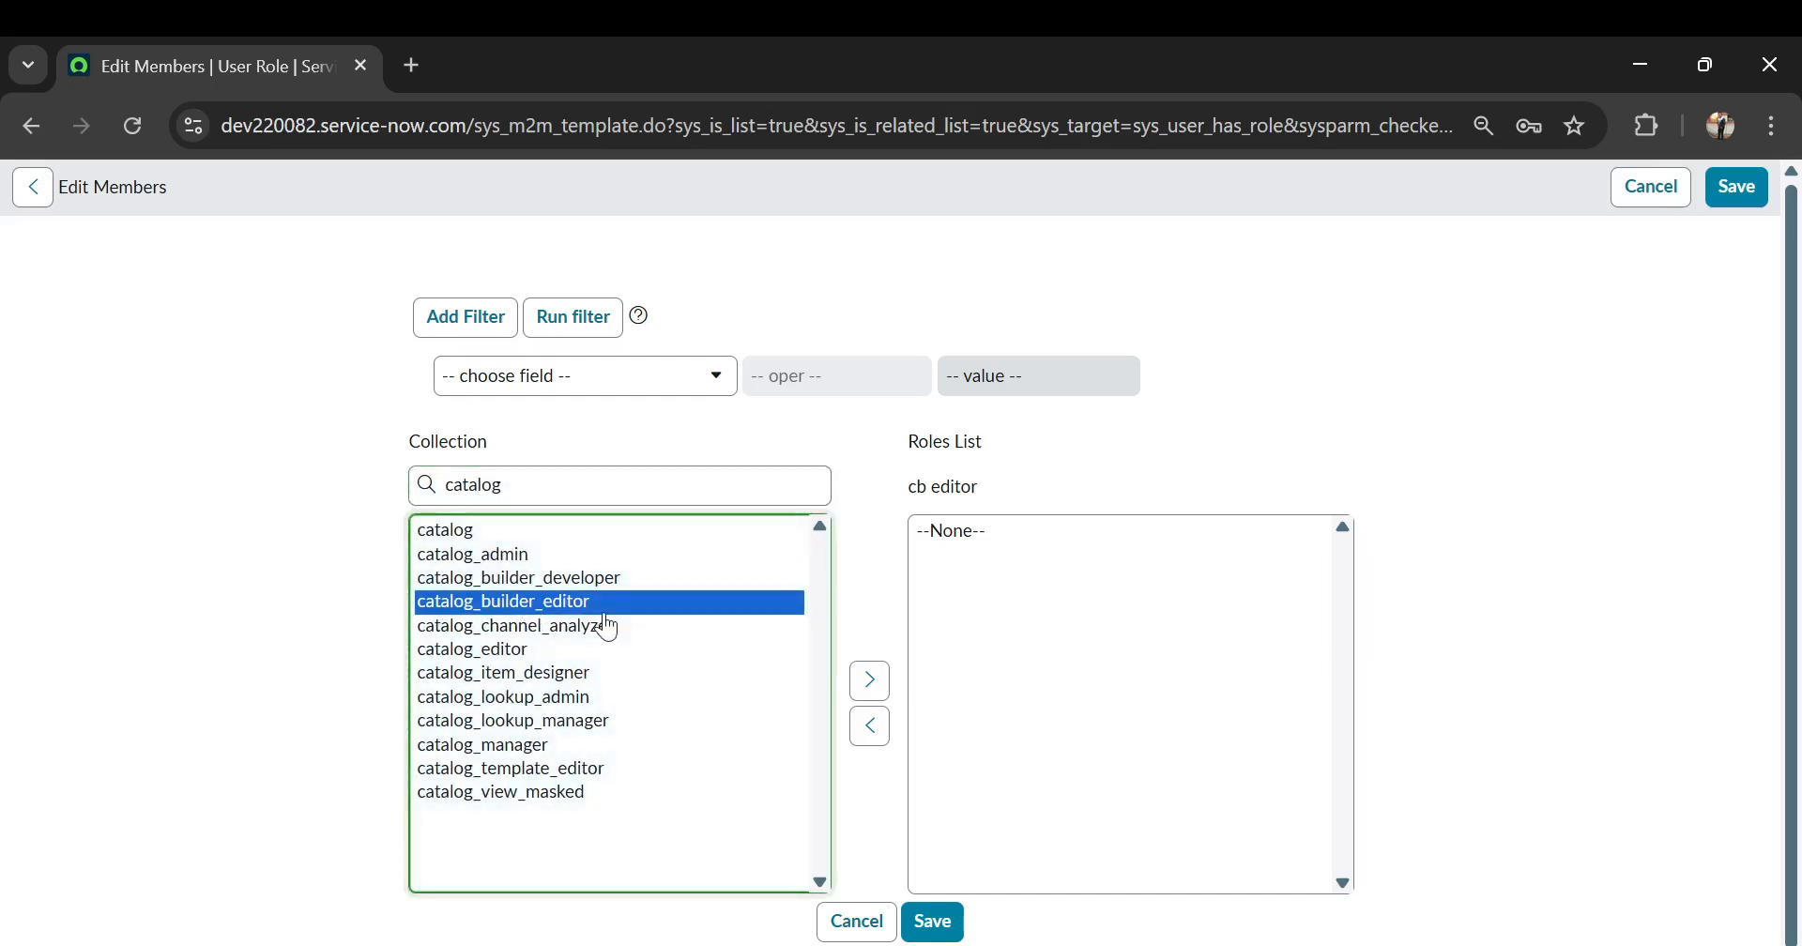
{"action": "left_click", "coordinate": [870, 680]}
{"action": "left_click", "coordinate": [934, 923]}
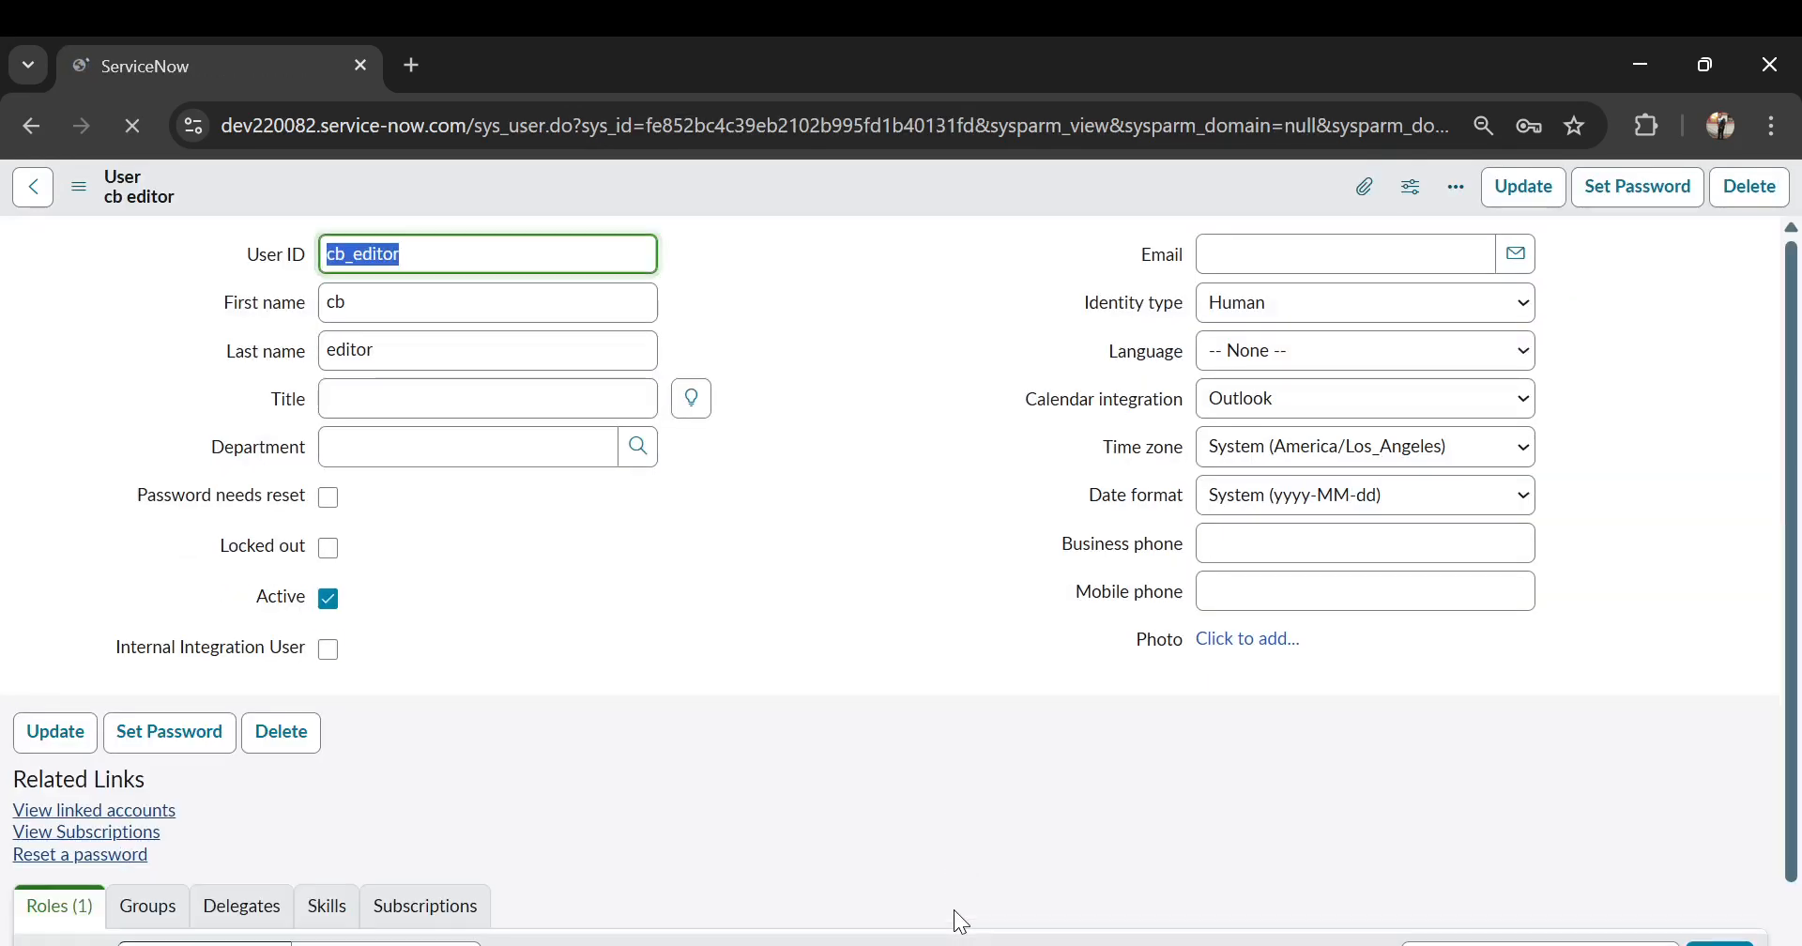
- Return to the instance home page and impersonate the cb_editor user
{"action": "left_click_drag", "start_coordinate": [475, 125], "coordinate": [1455, 125]}
{"action": "key", "text": "BackSpace"}
{"action": "key", "text": "Return"}
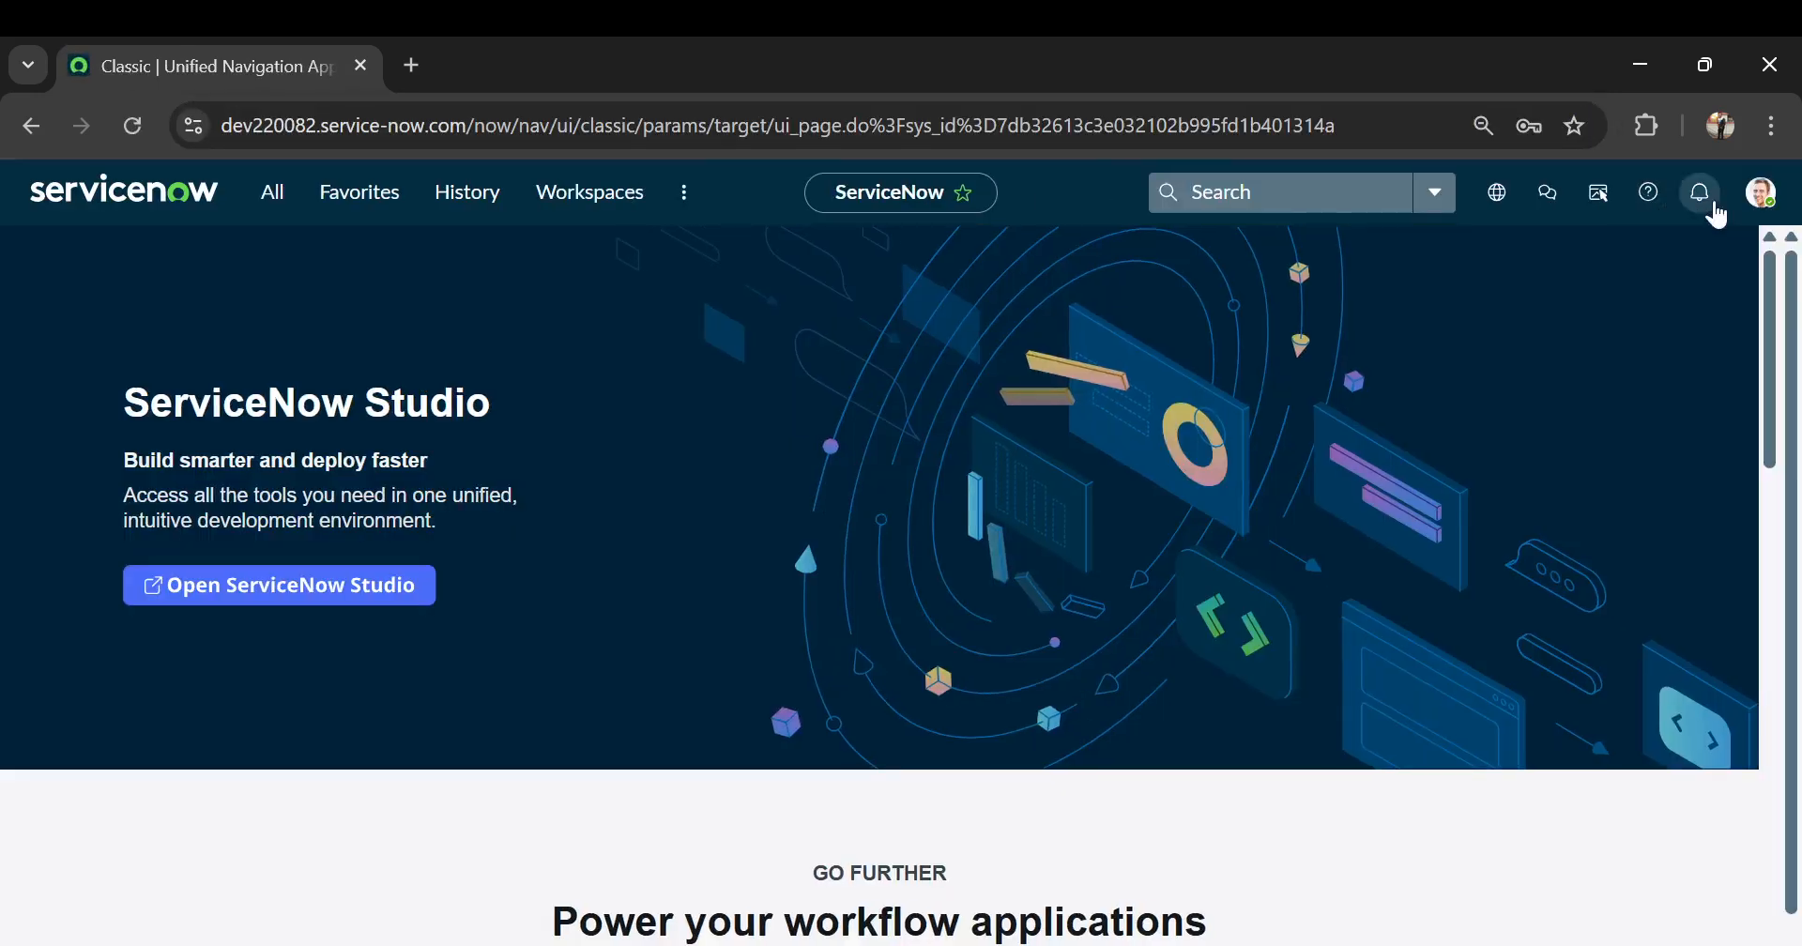
{"action": "left_click", "coordinate": [1759, 207]}
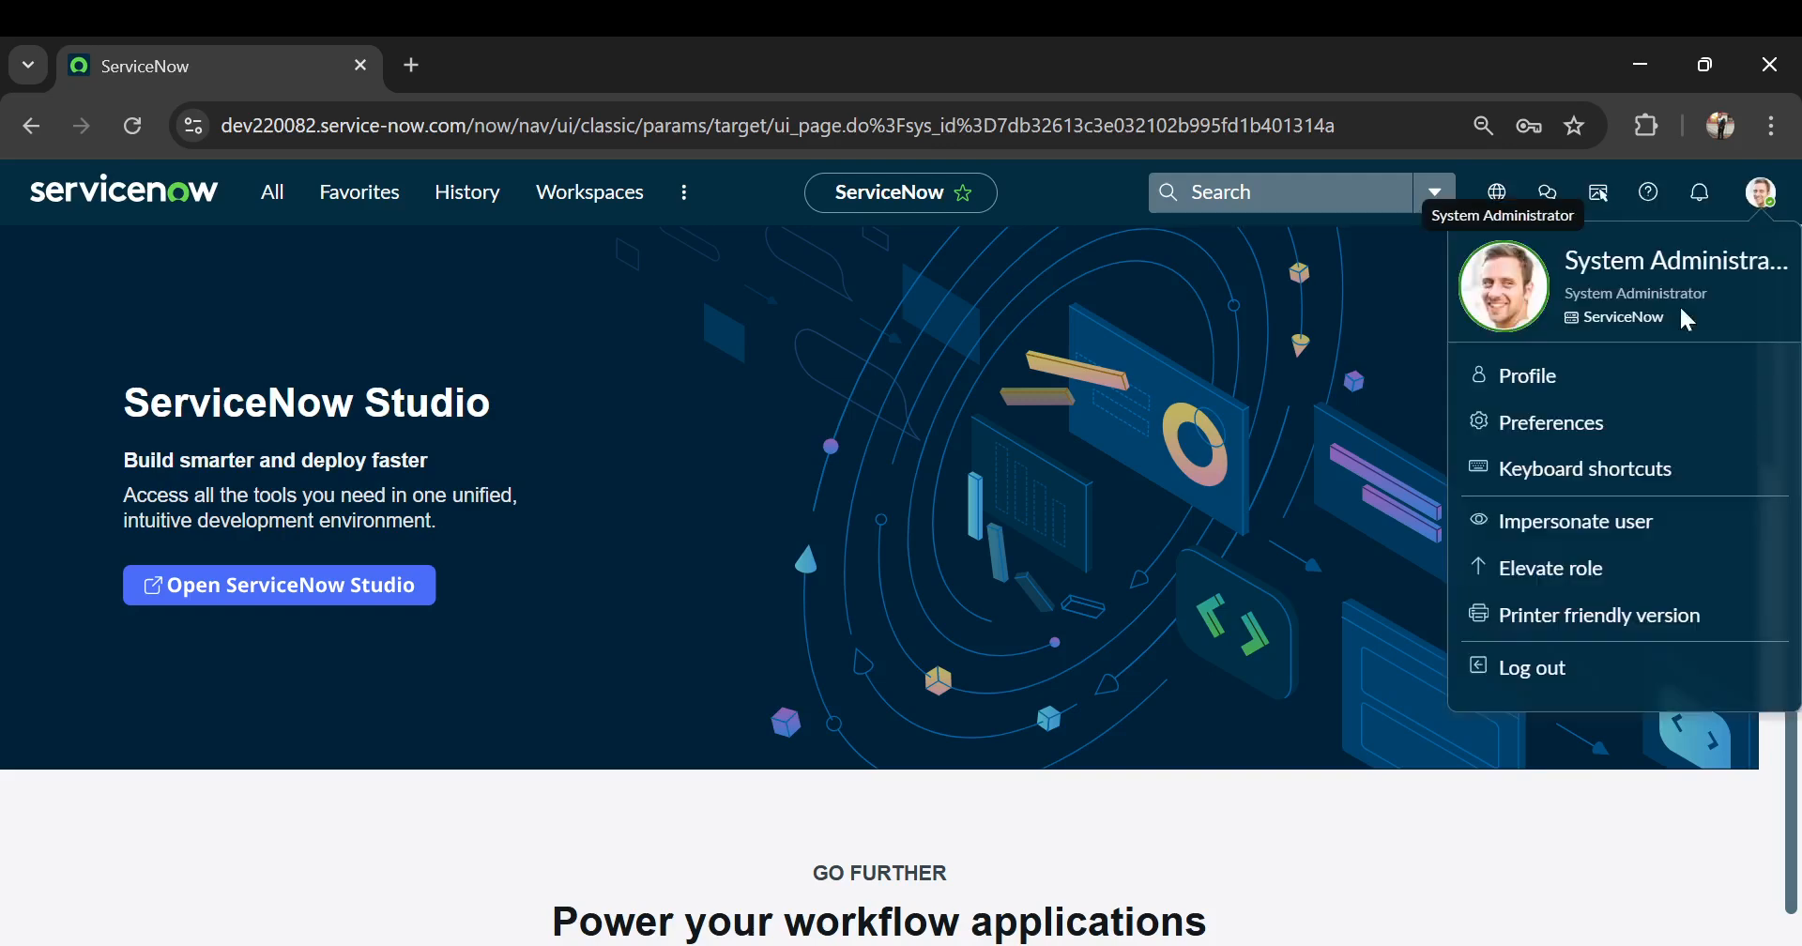
{"action": "left_click", "coordinate": [1507, 518]}
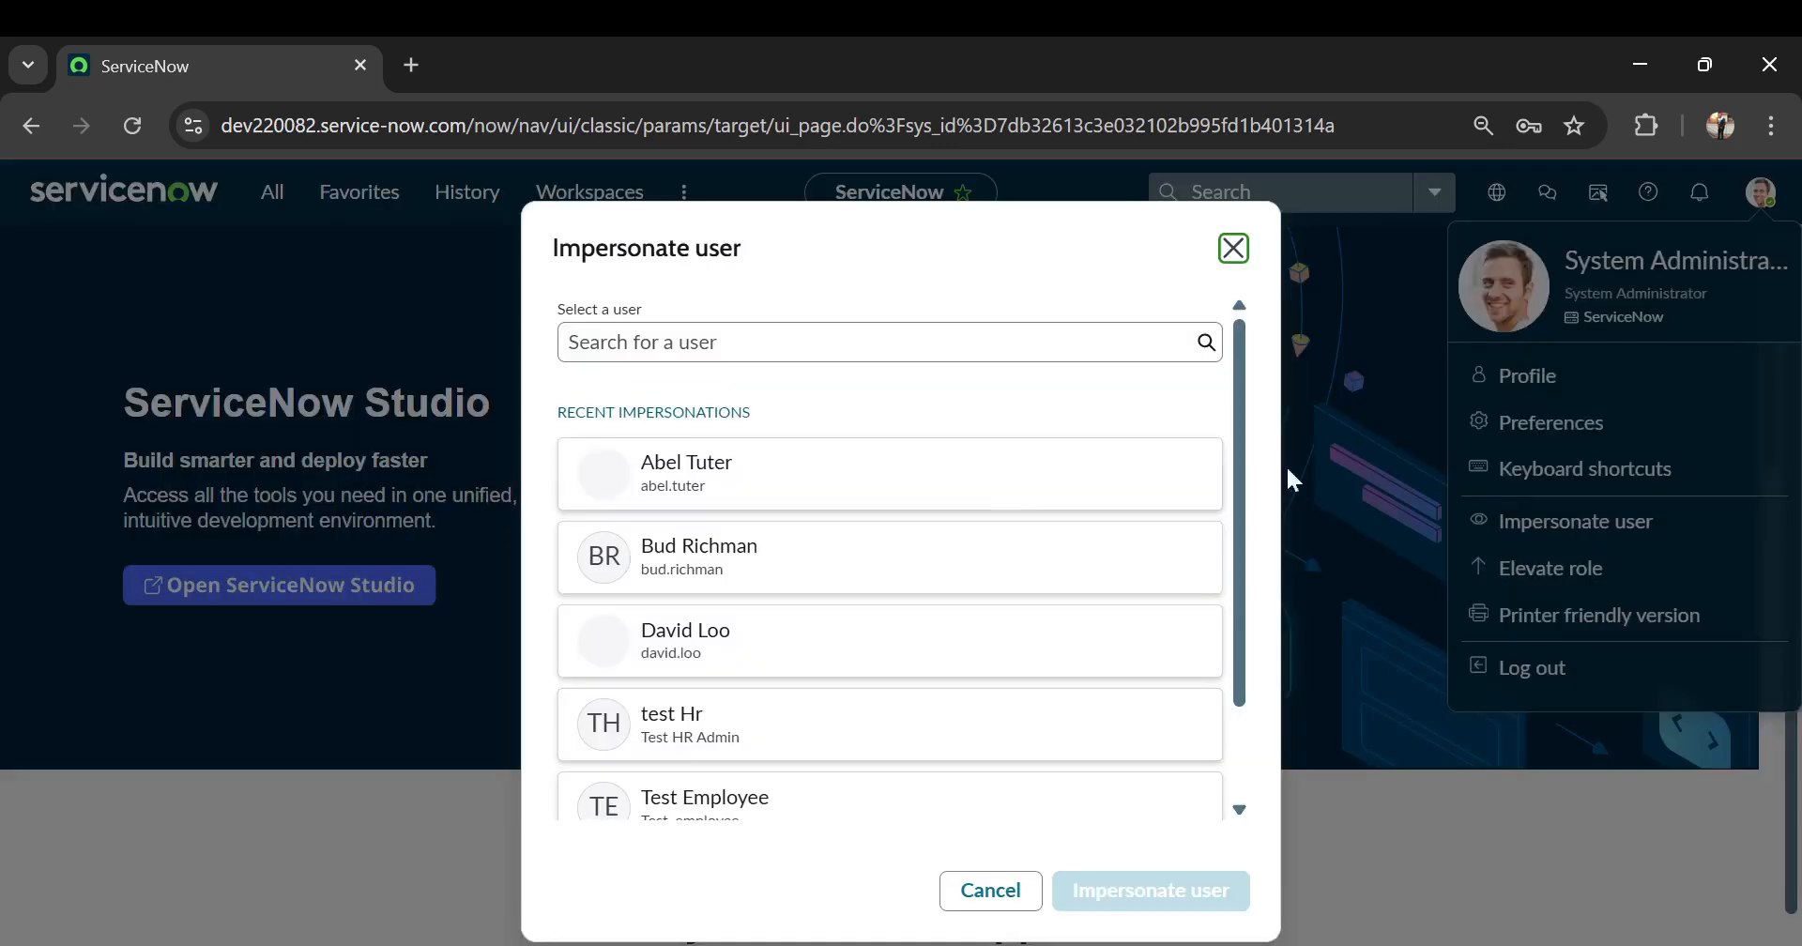
{"action": "left_click", "coordinate": [686, 340]}
{"action": "type", "text": "cb"}
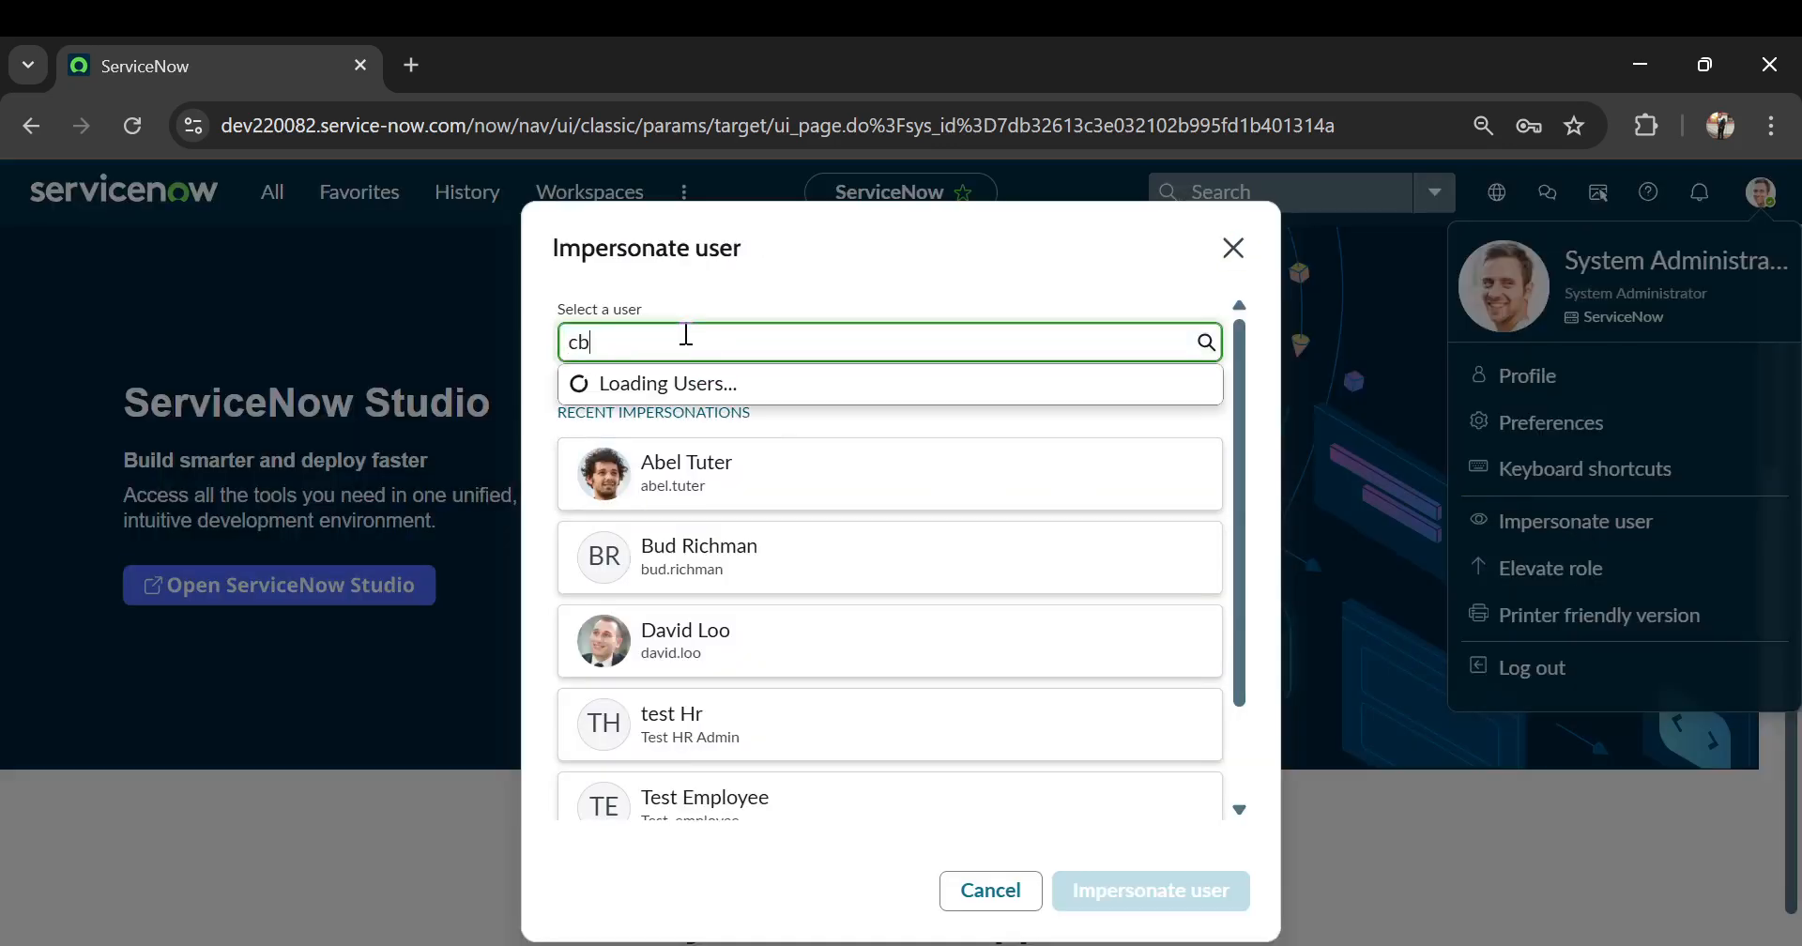
{"action": "type", "text": "_edi"}
{"action": "left_click", "coordinate": [670, 398]}
{"action": "left_click", "coordinate": [1130, 897]}
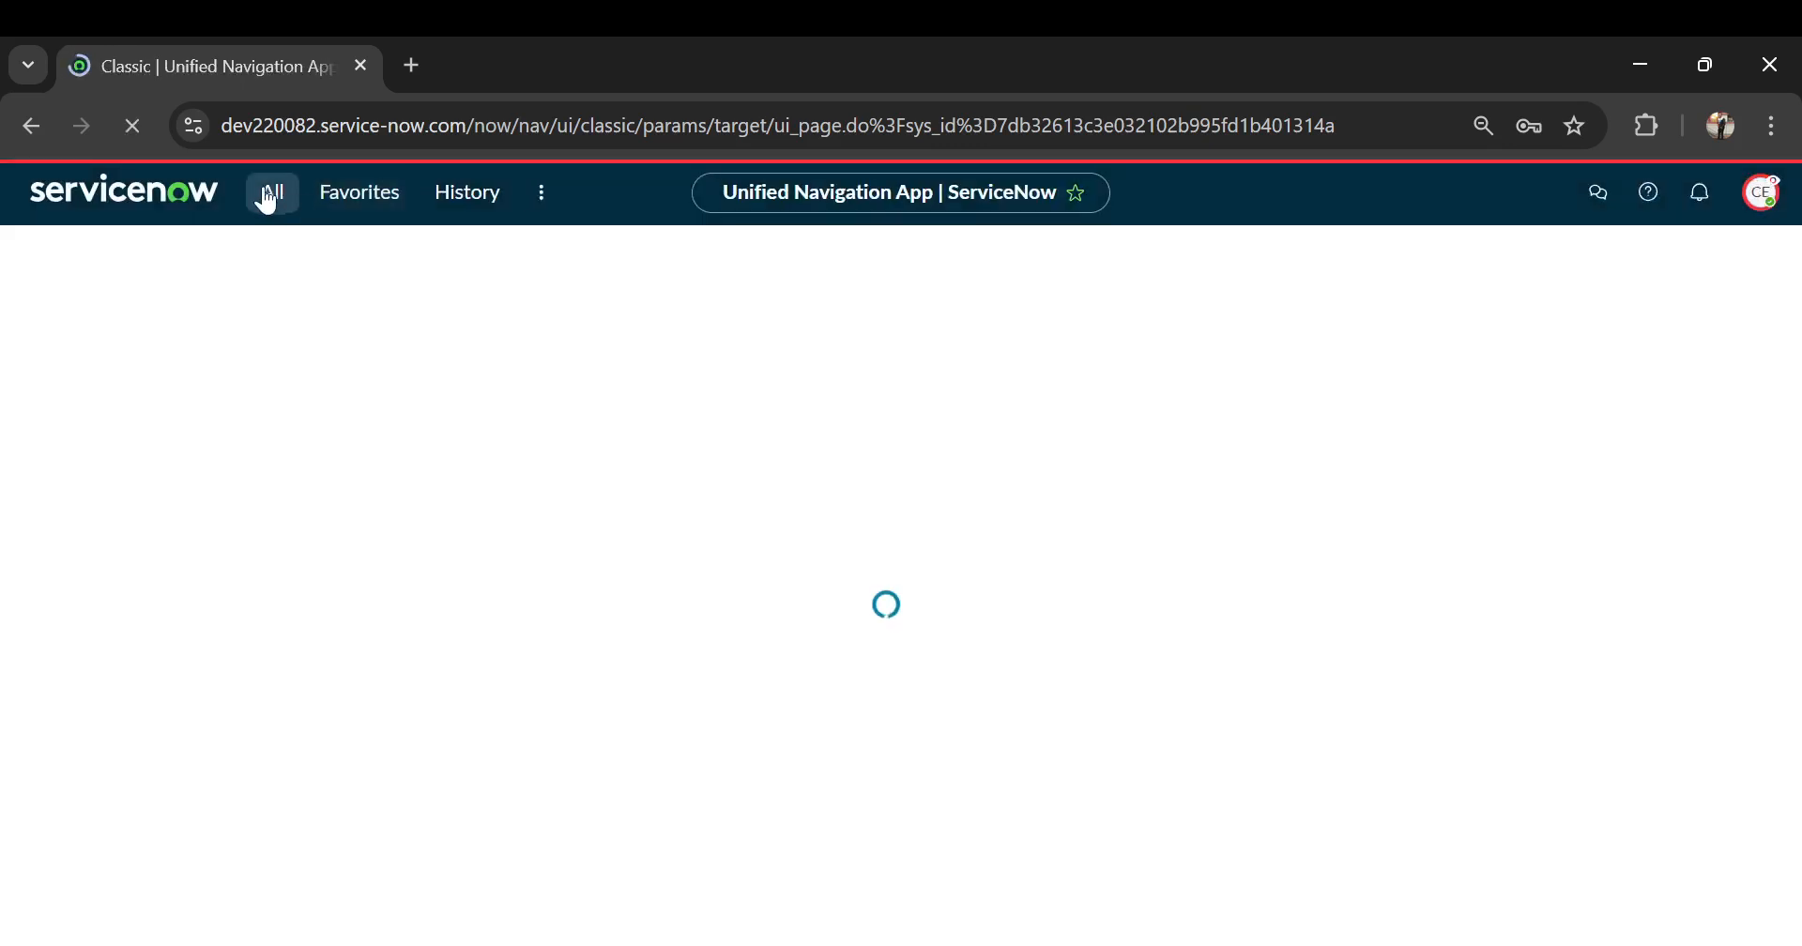
- Find Catalog Builder among the impersonated user's modules, dismiss the introductory tour and open Catalog Builder
{"action": "left_click", "coordinate": [262, 196]}
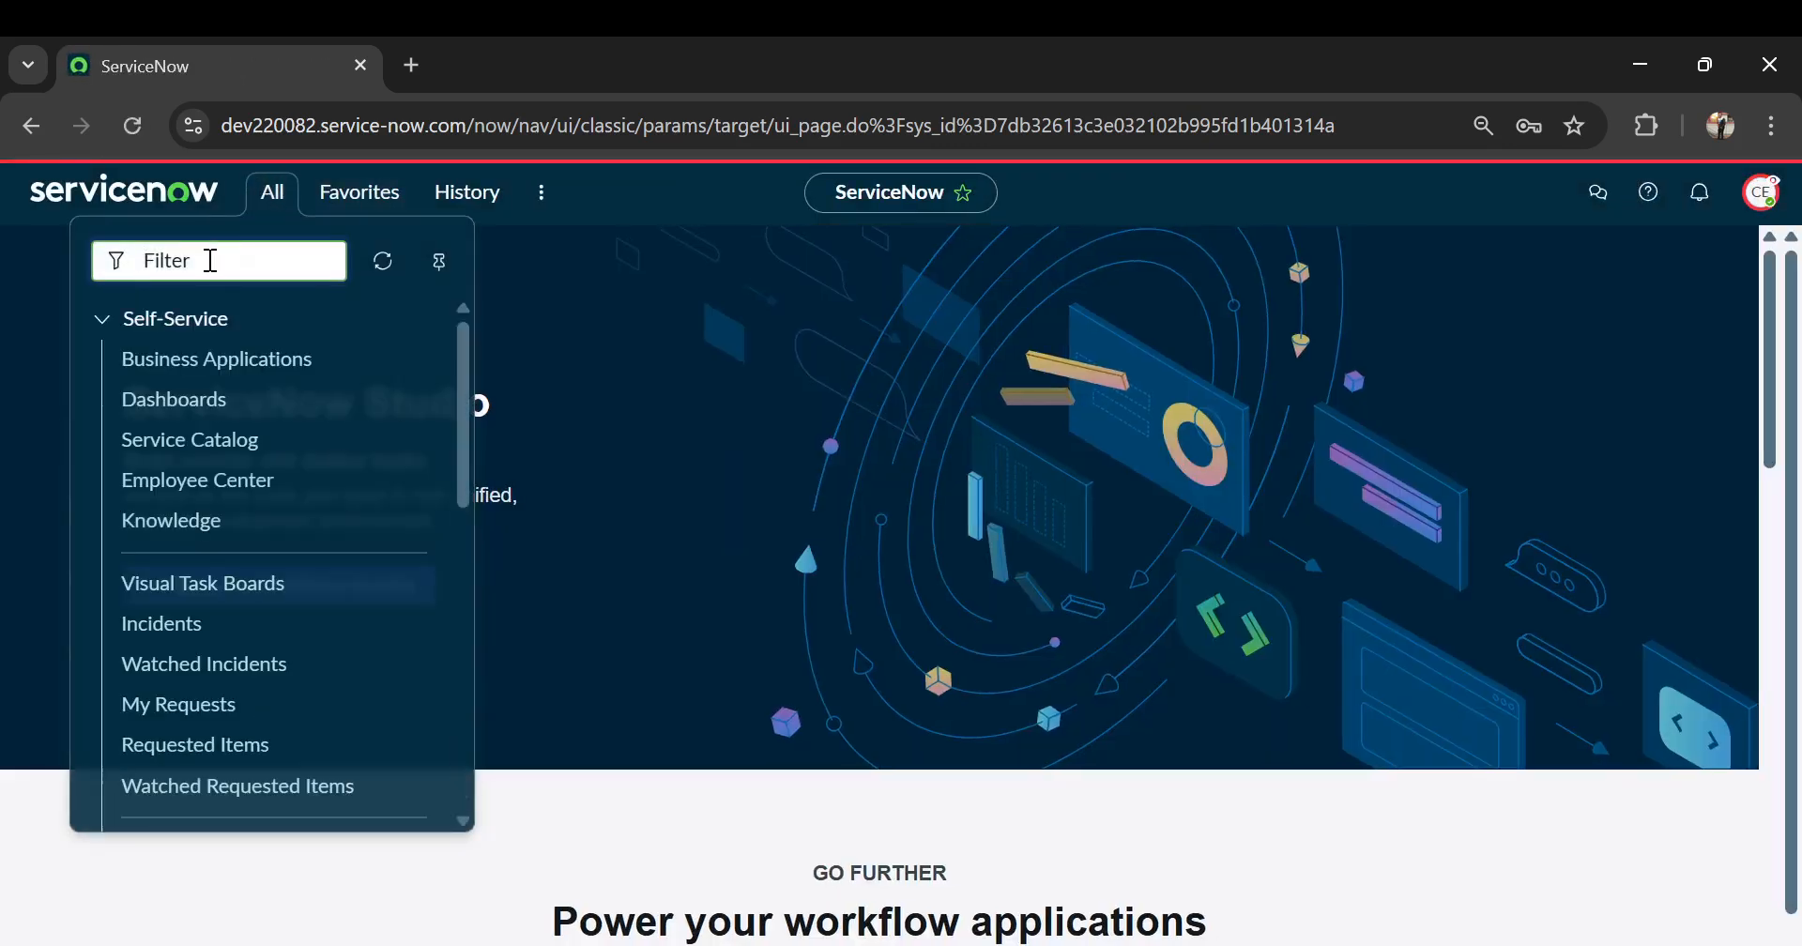
{"action": "type", "text": "catalog"}
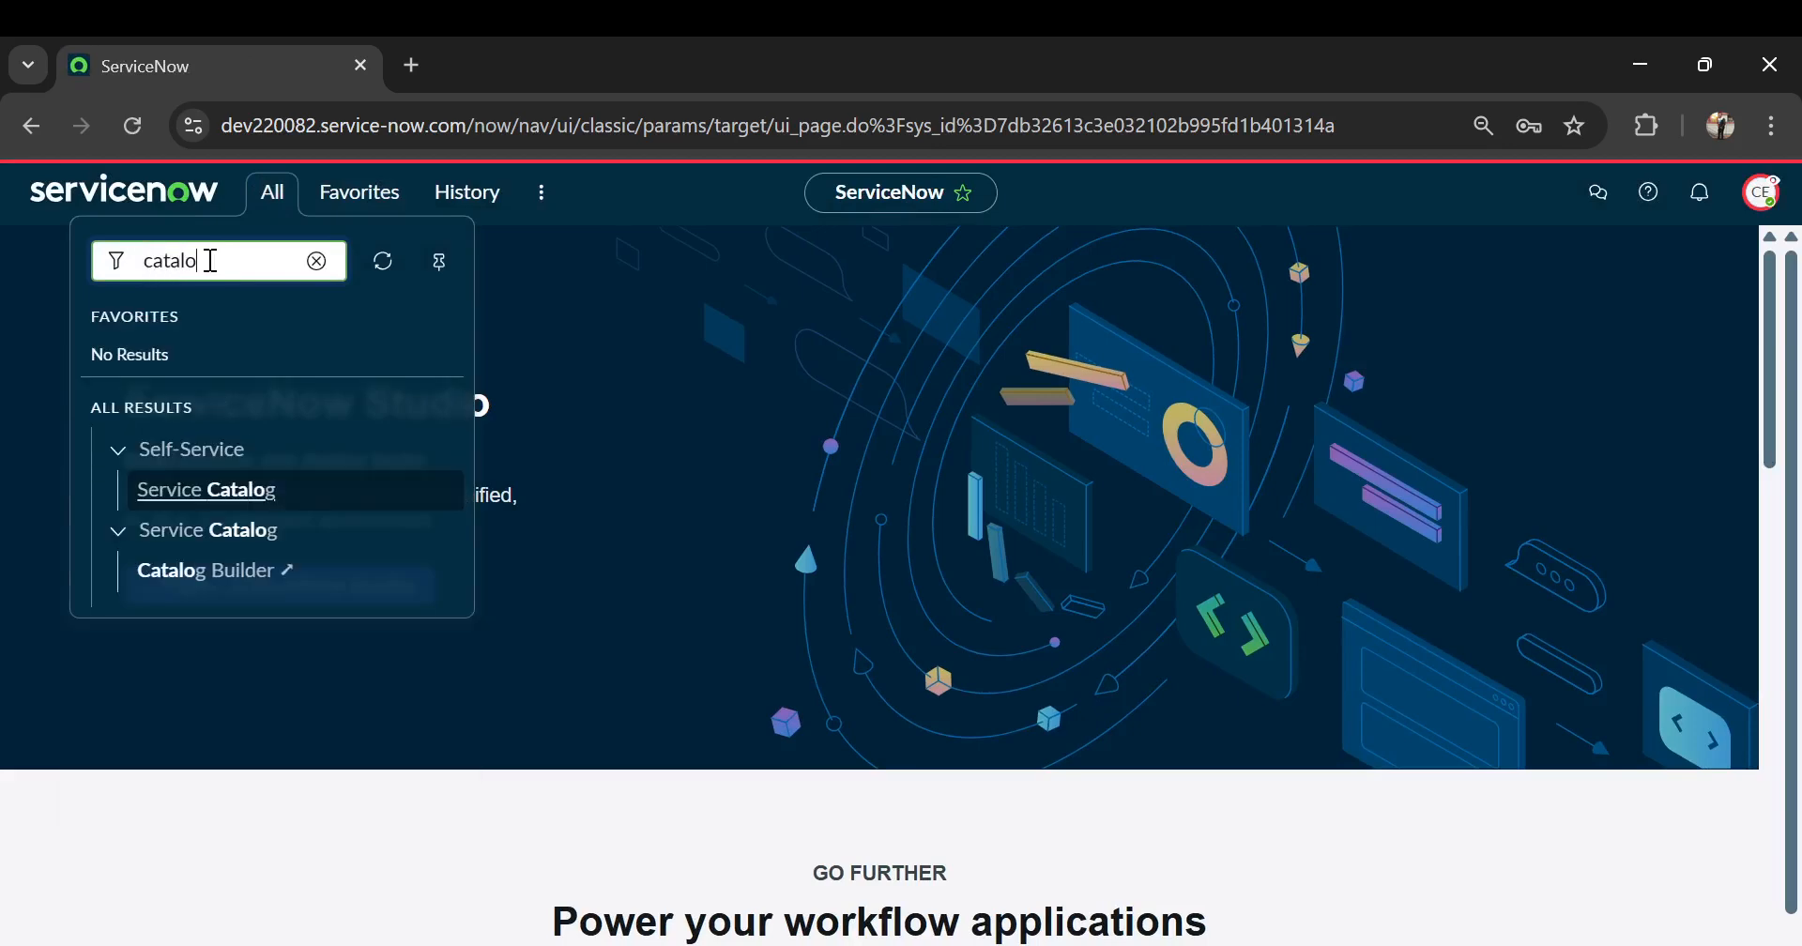
{"action": "type", "text": " b"}
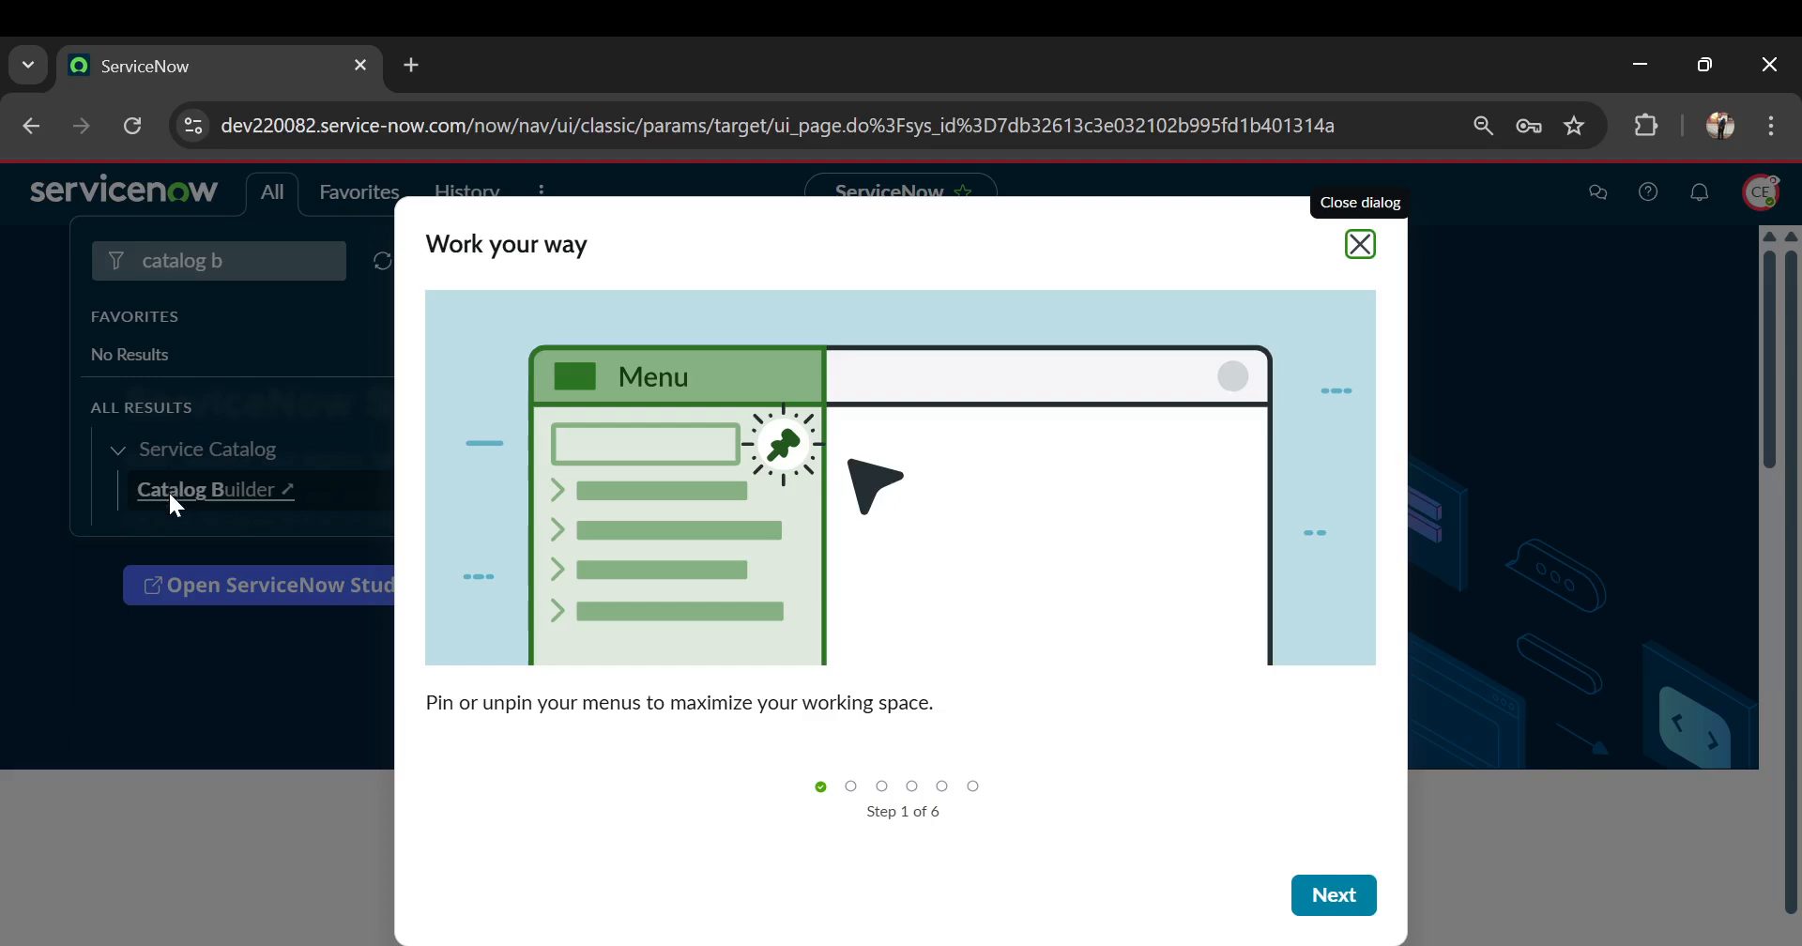
{"action": "left_click", "coordinate": [1362, 245]}
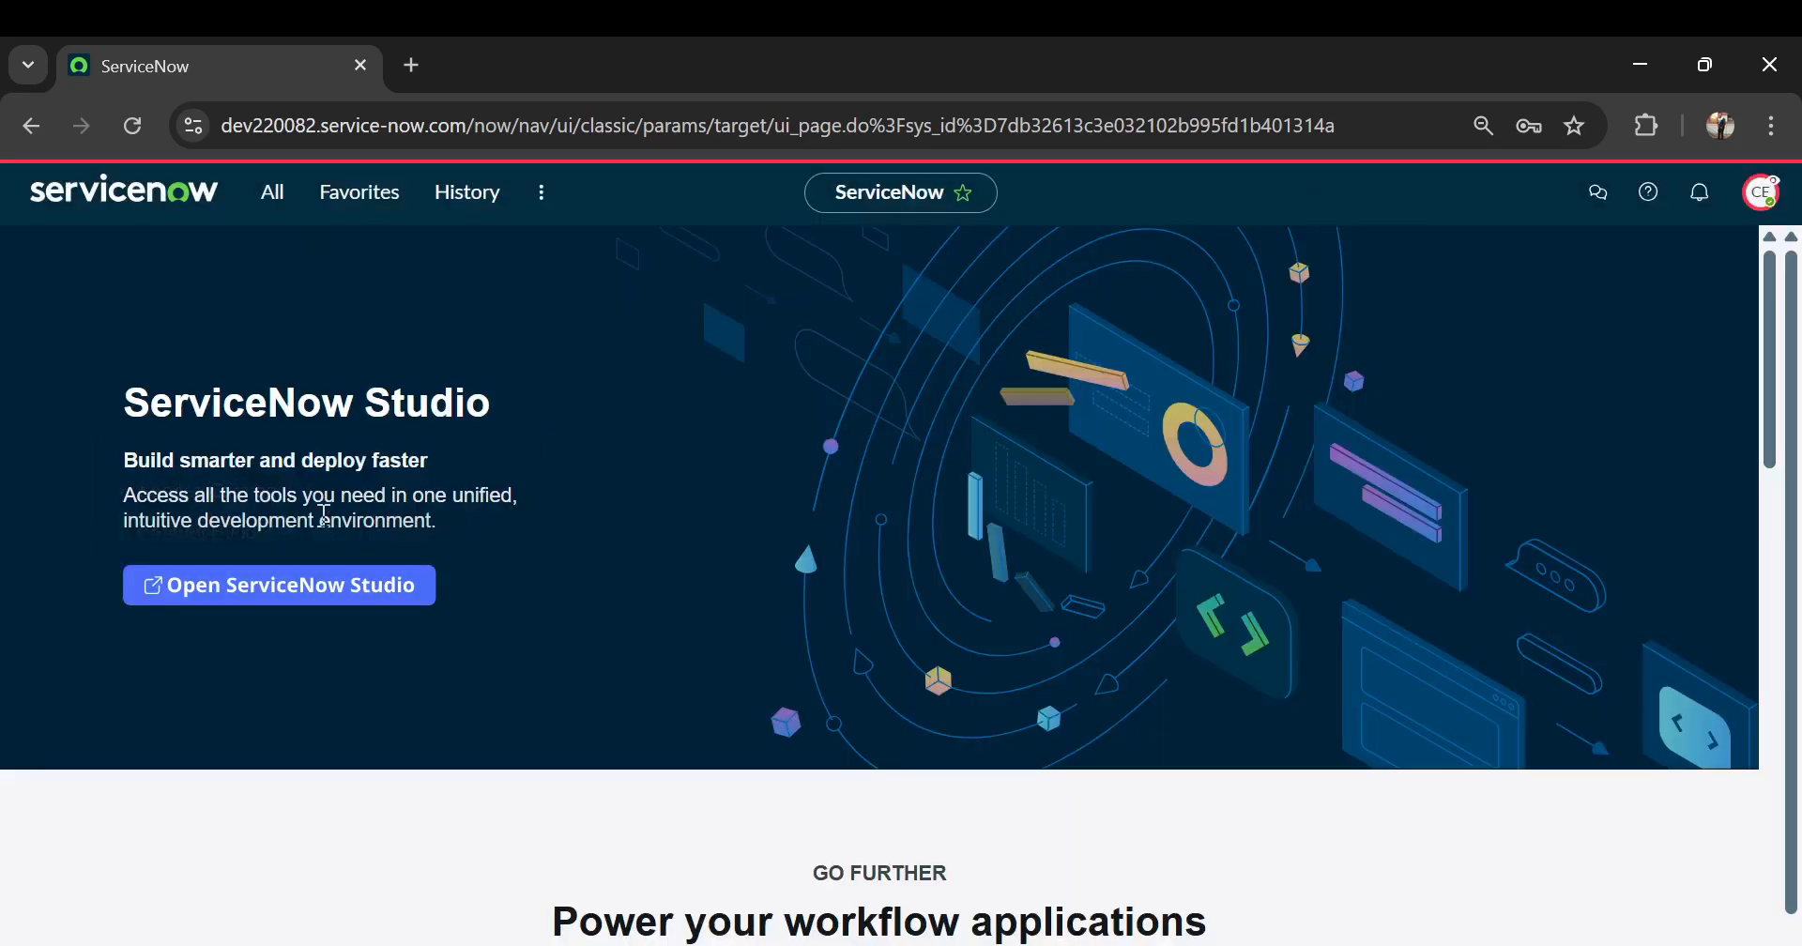
{"action": "left_click", "coordinate": [253, 194]}
{"action": "left_click", "coordinate": [201, 491]}
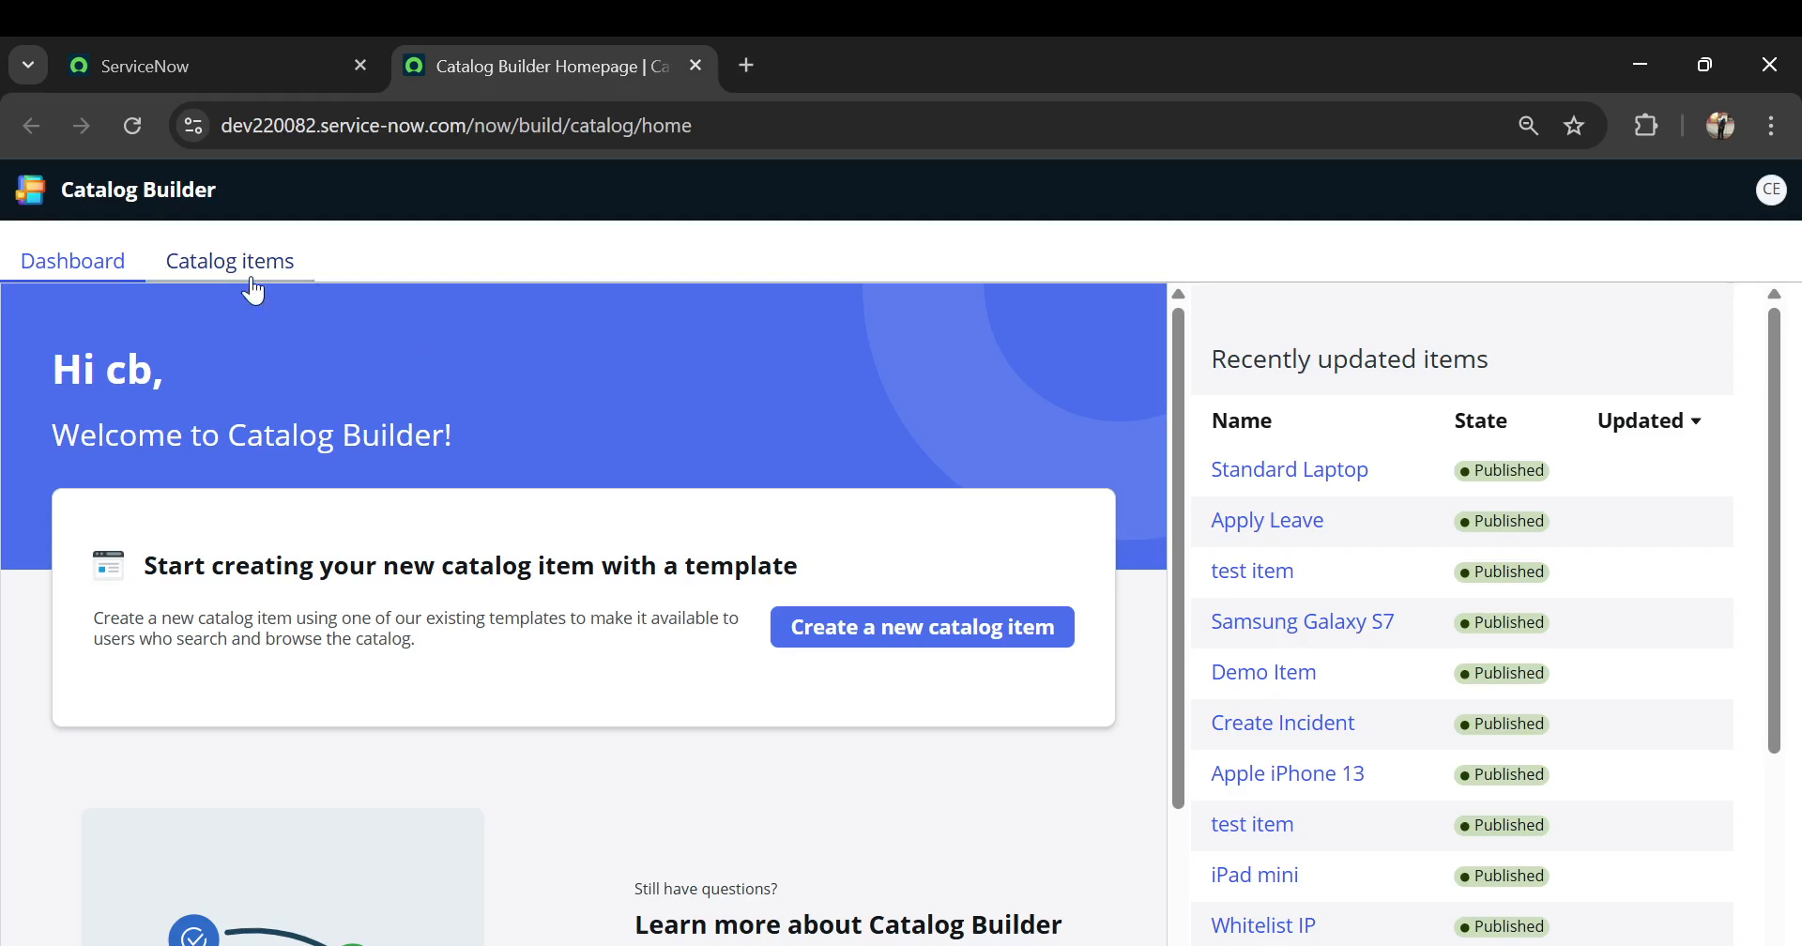
- Look over the dashboard, open the list of catalog items and try to open the published Standard Laptop item for editing
{"action": "scroll", "coordinate": [327, 404], "scroll_direction": "down", "scroll_amount": 3}
{"action": "scroll", "coordinate": [326, 404], "scroll_direction": "up", "scroll_amount": 2}
{"action": "scroll", "coordinate": [328, 409], "scroll_direction": "up", "scroll_amount": 1}
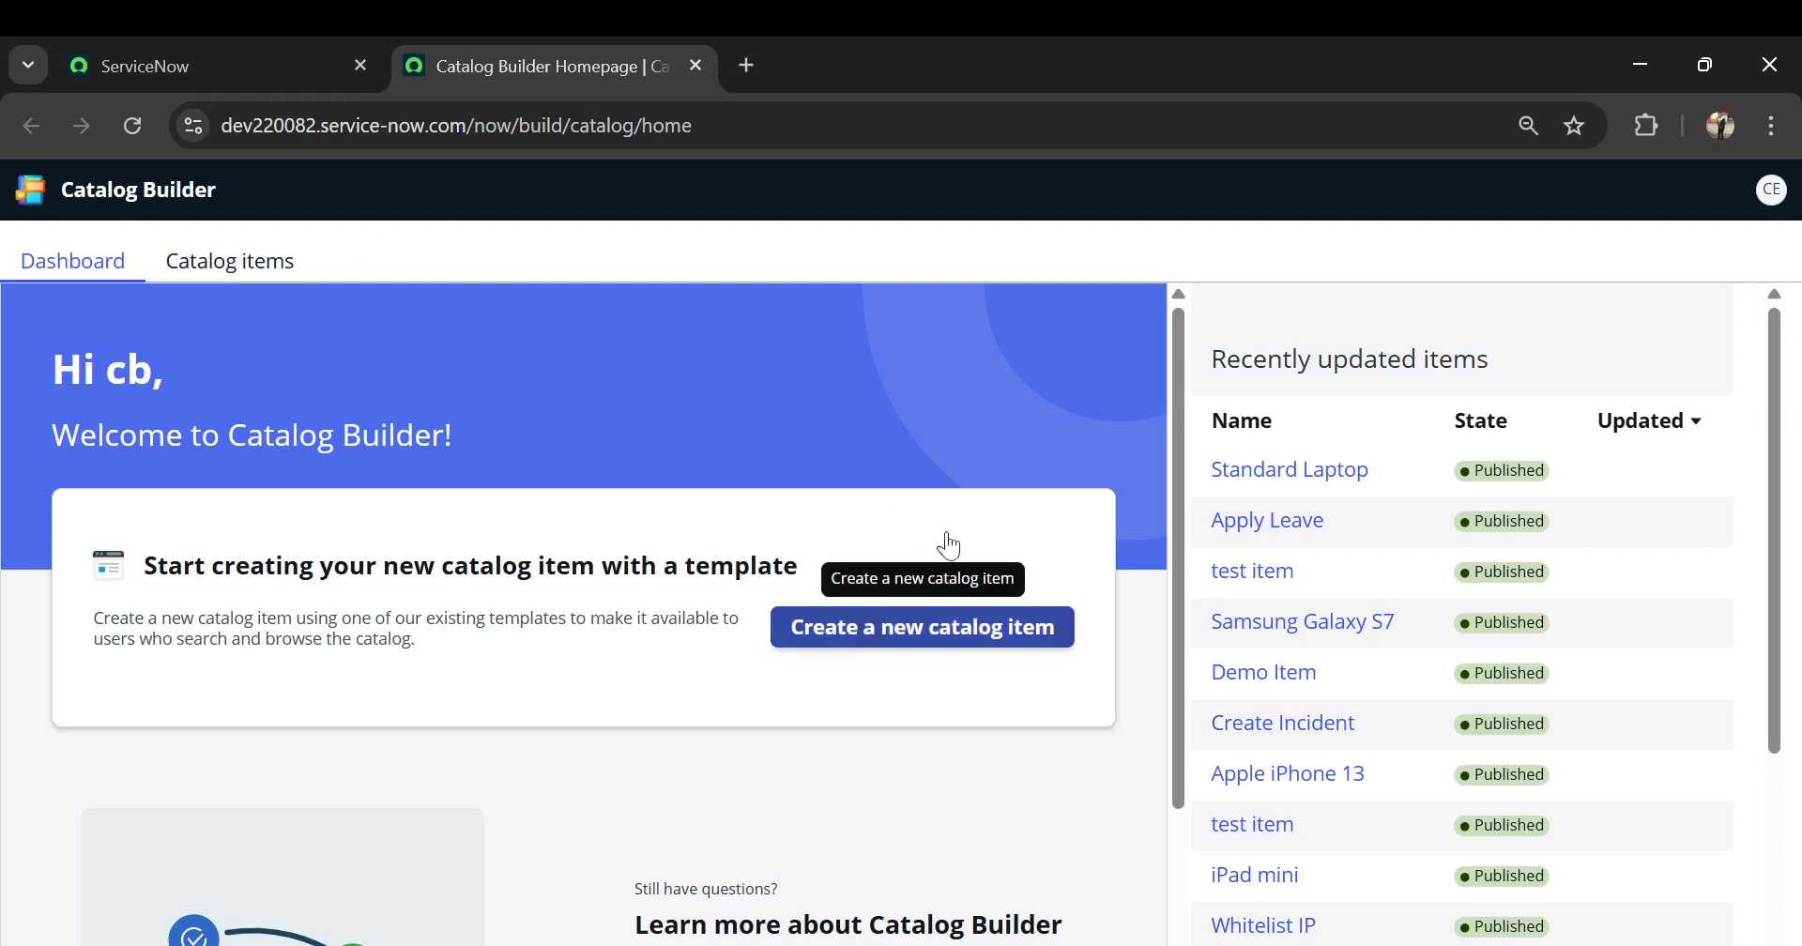
{"action": "scroll", "coordinate": [1440, 592], "scroll_direction": "down", "scroll_amount": 4}
{"action": "scroll", "coordinate": [1440, 592], "scroll_direction": "up", "scroll_amount": 4}
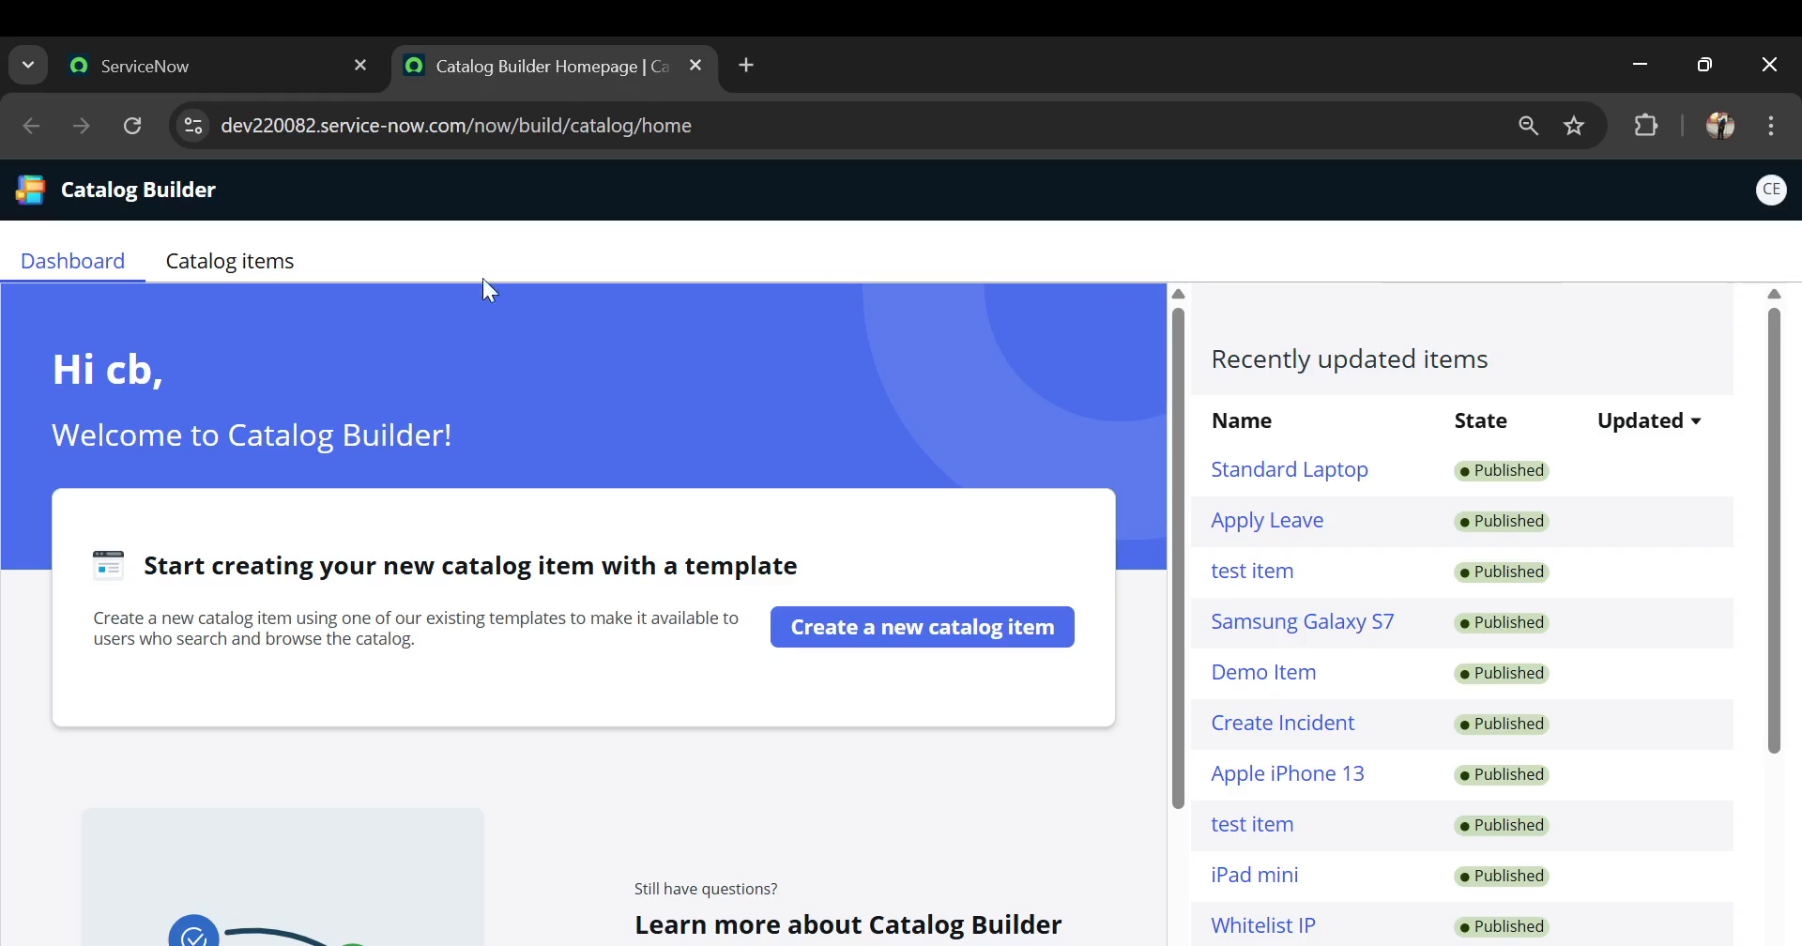
{"action": "left_click", "coordinate": [272, 262]}
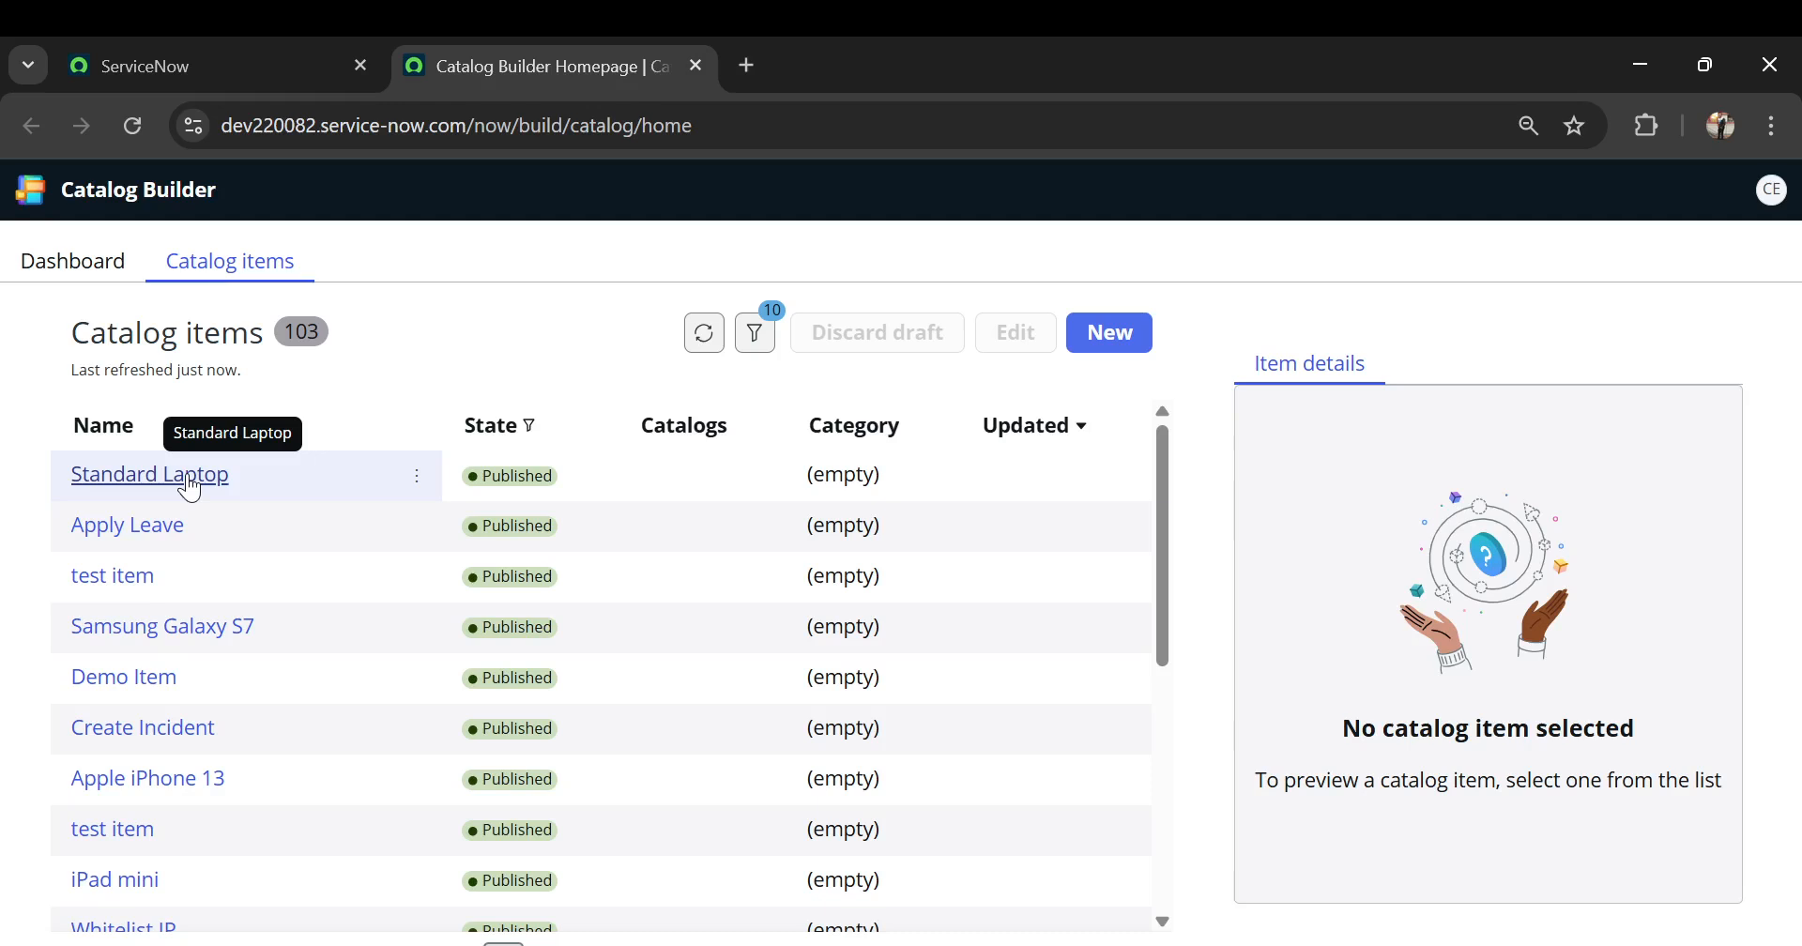
{"action": "left_click", "coordinate": [190, 487]}
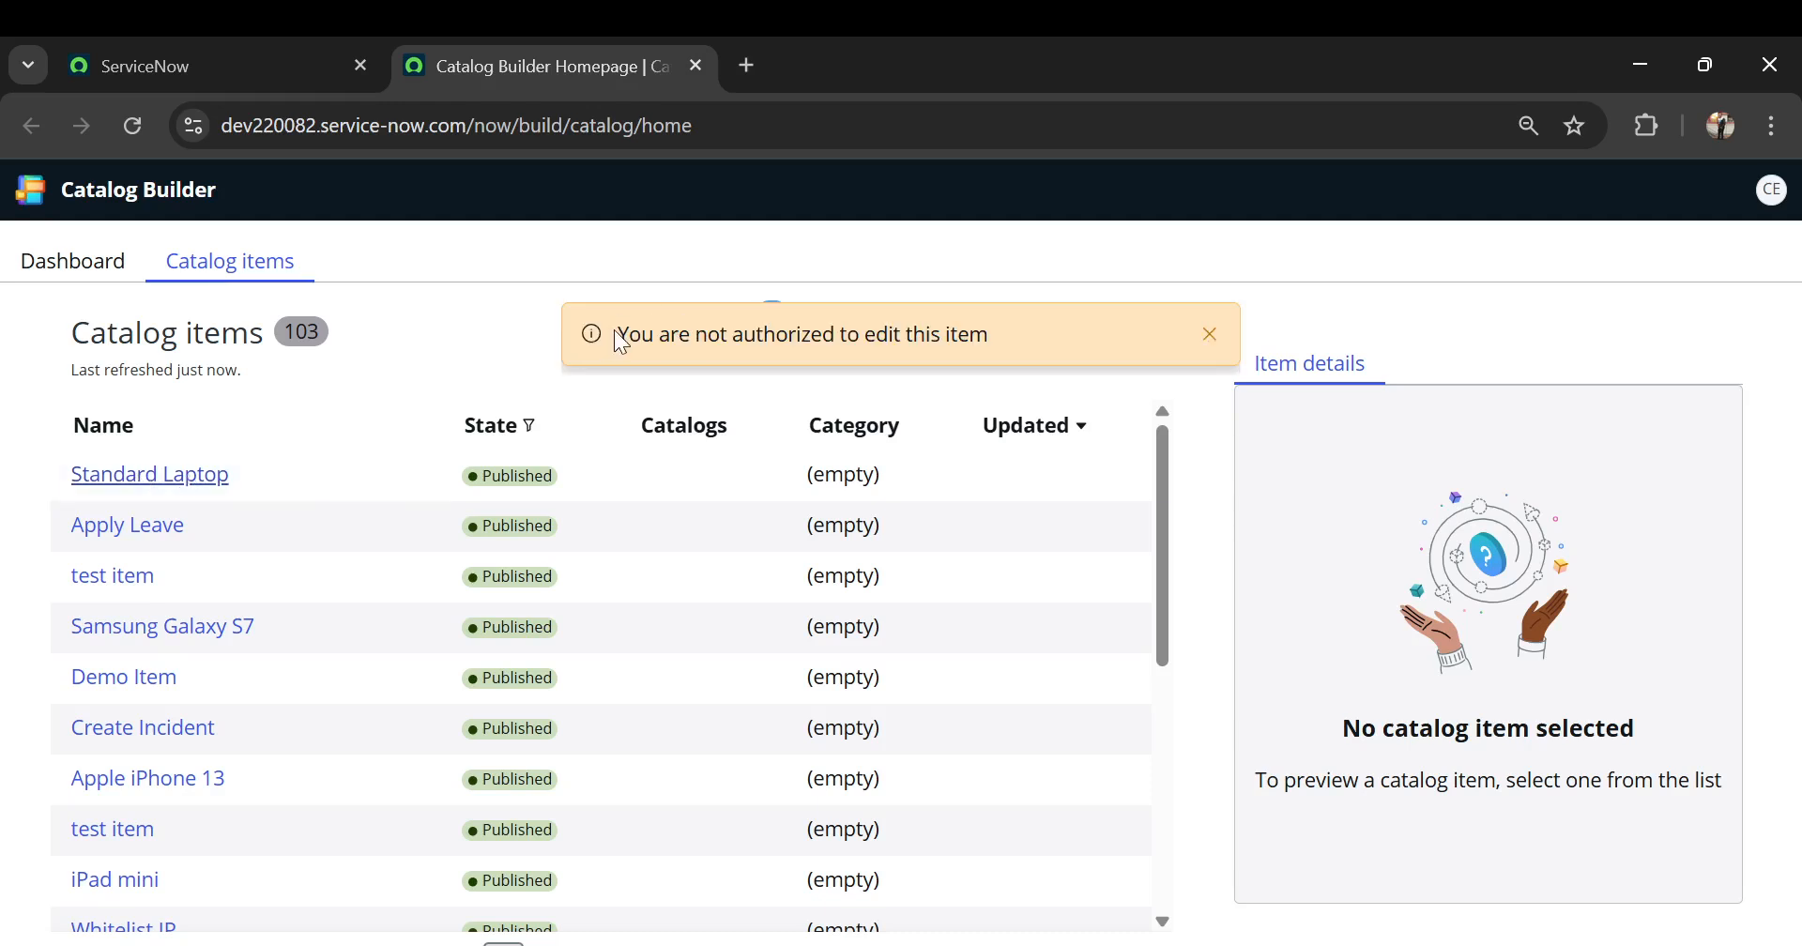
{"action": "left_click", "coordinate": [1210, 334]}
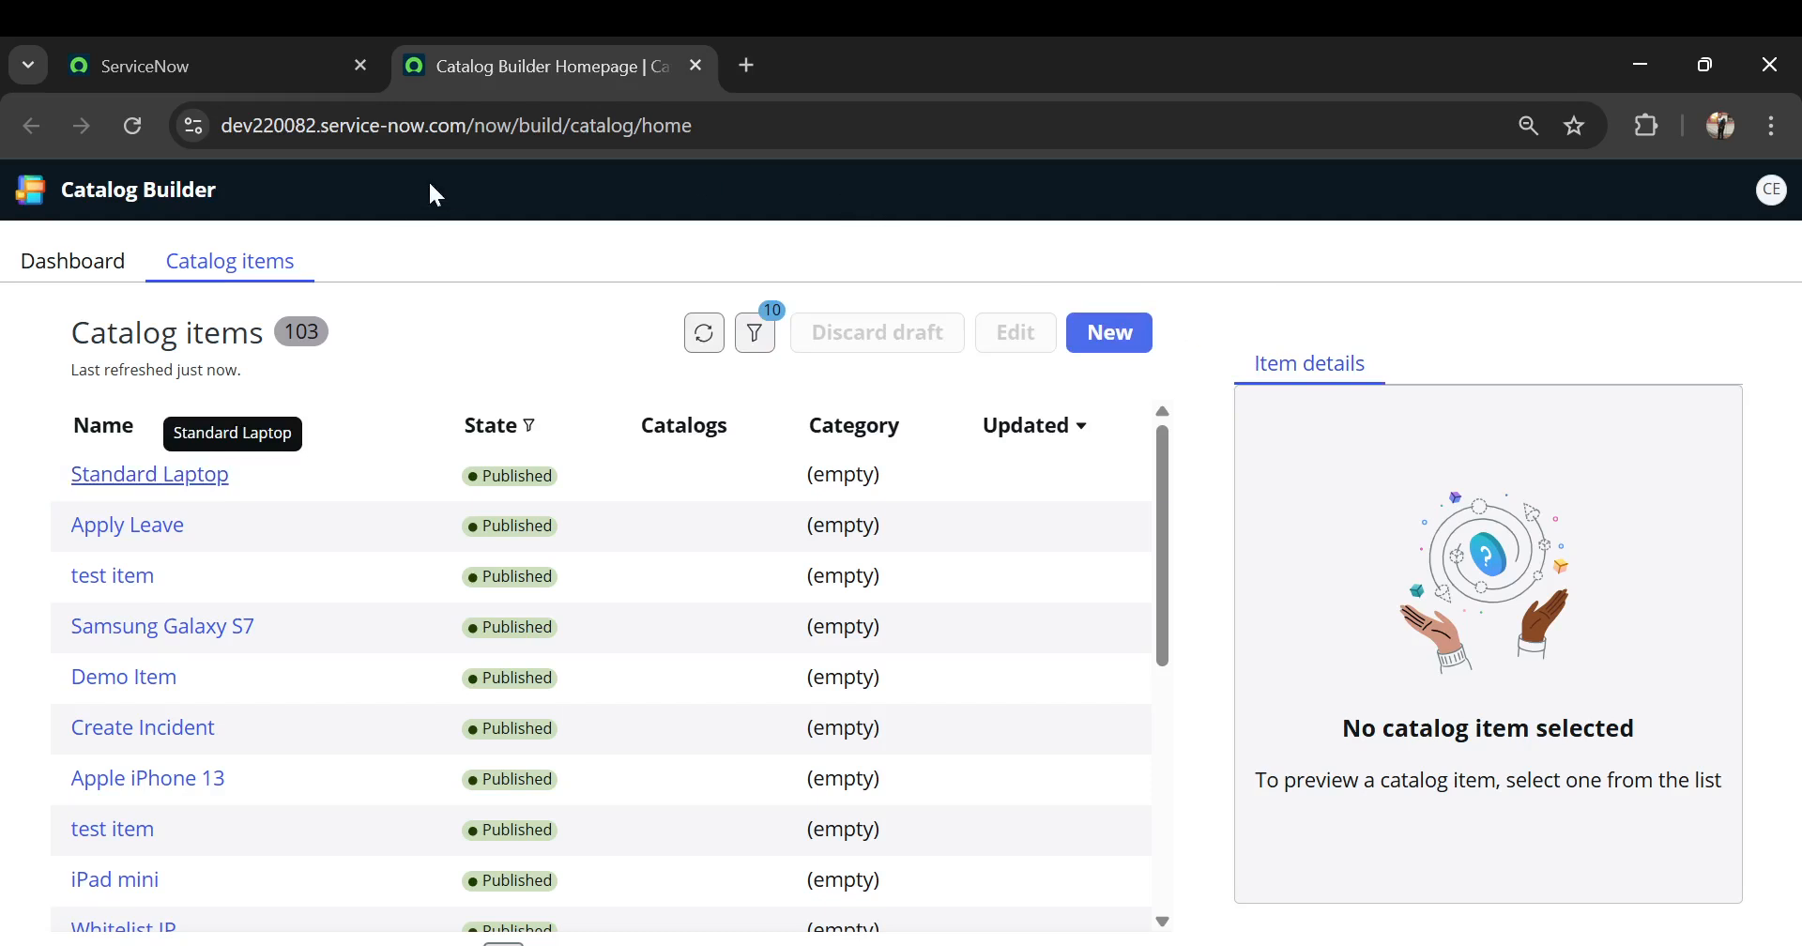
- Start a new catalog item based on the Standard items in Service Catalog template
{"action": "left_click", "coordinate": [1125, 349]}
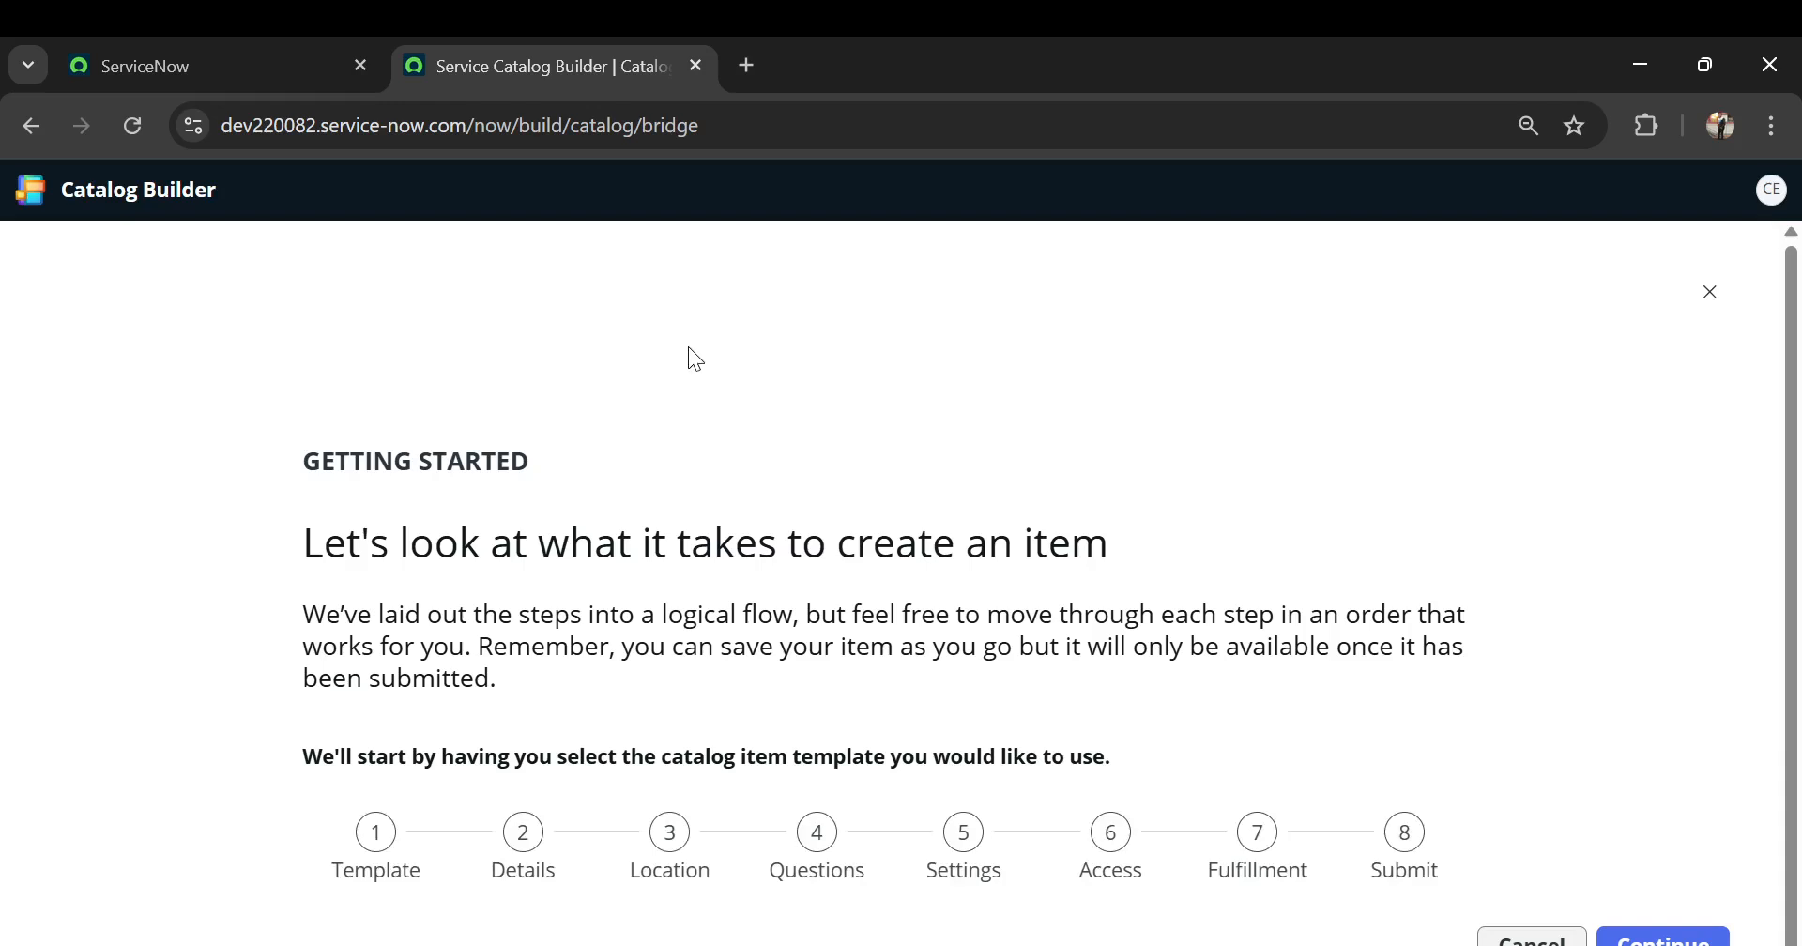
{"action": "scroll", "coordinate": [981, 535], "scroll_direction": "down", "scroll_amount": 1}
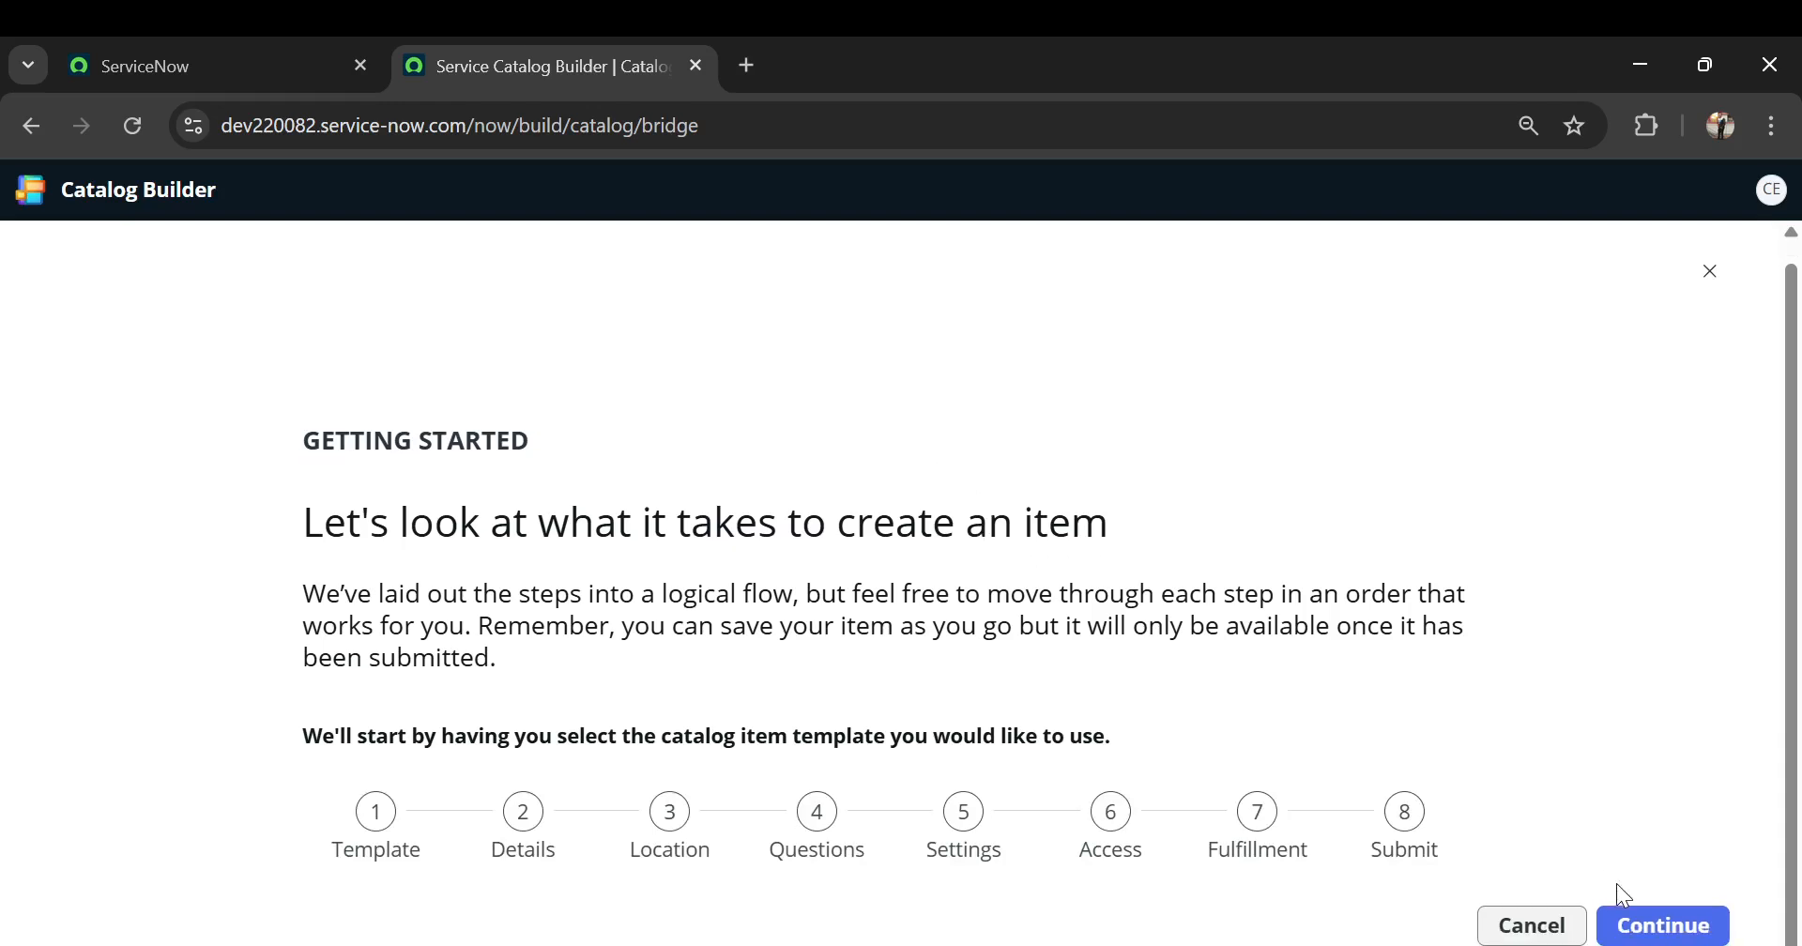
{"action": "left_click", "coordinate": [1669, 928]}
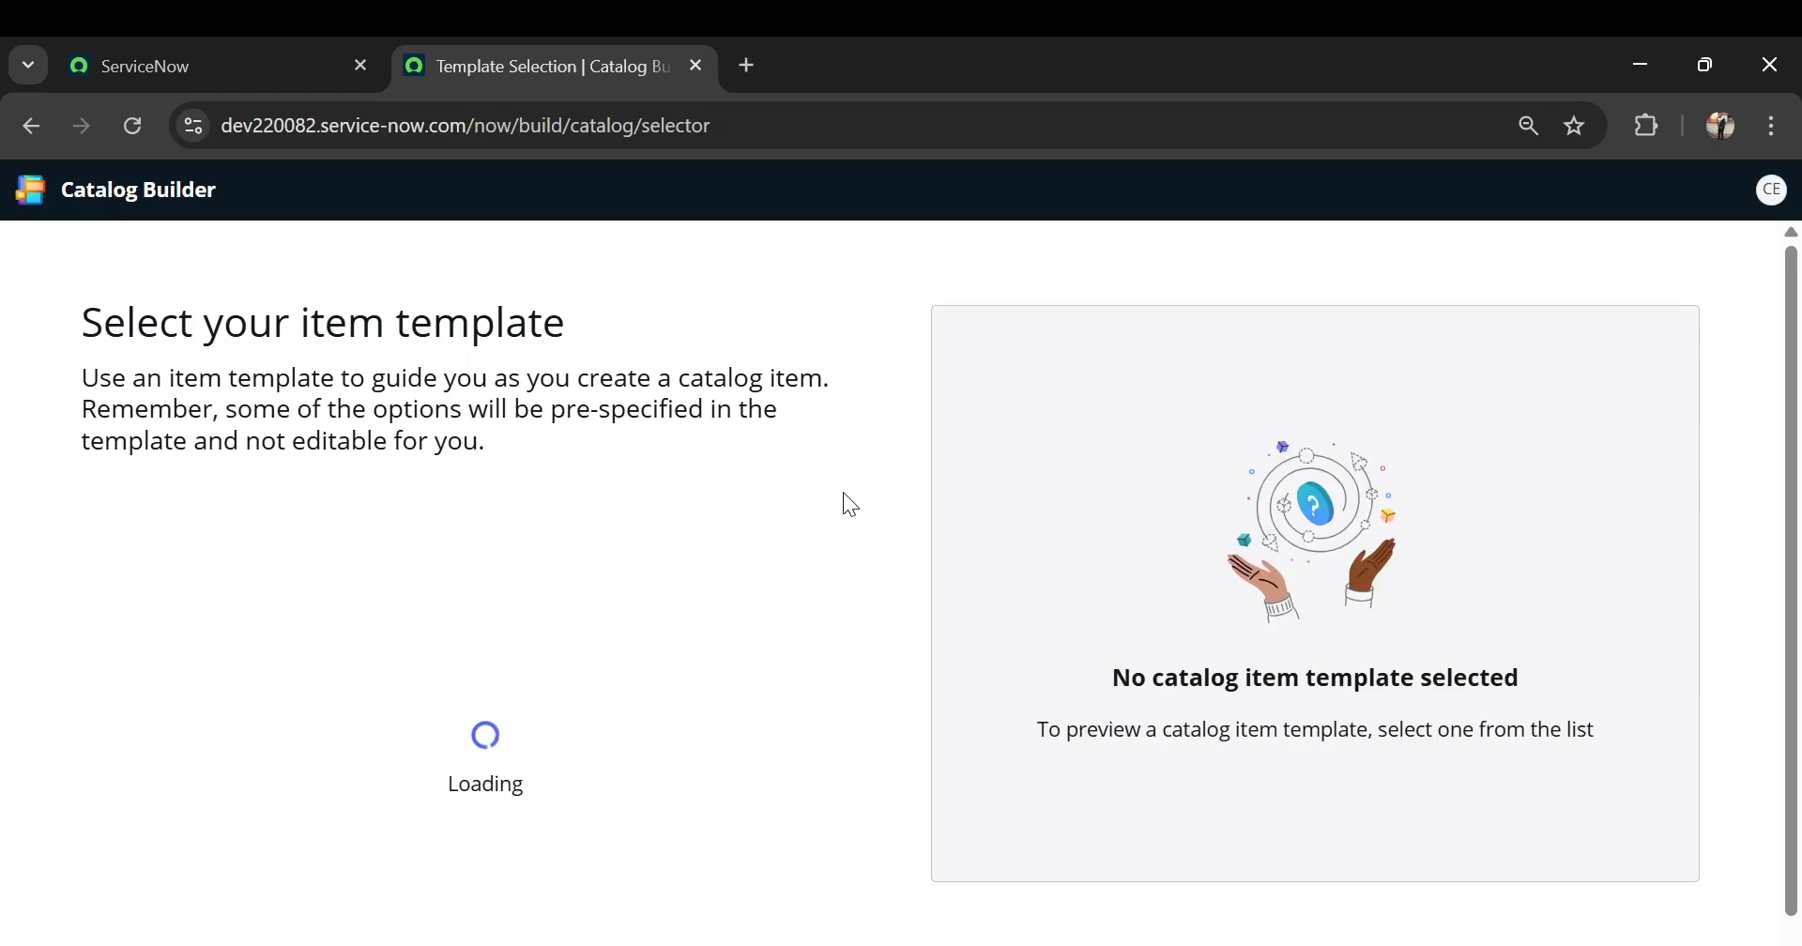
{"action": "scroll", "coordinate": [576, 381], "scroll_direction": "down", "scroll_amount": 1}
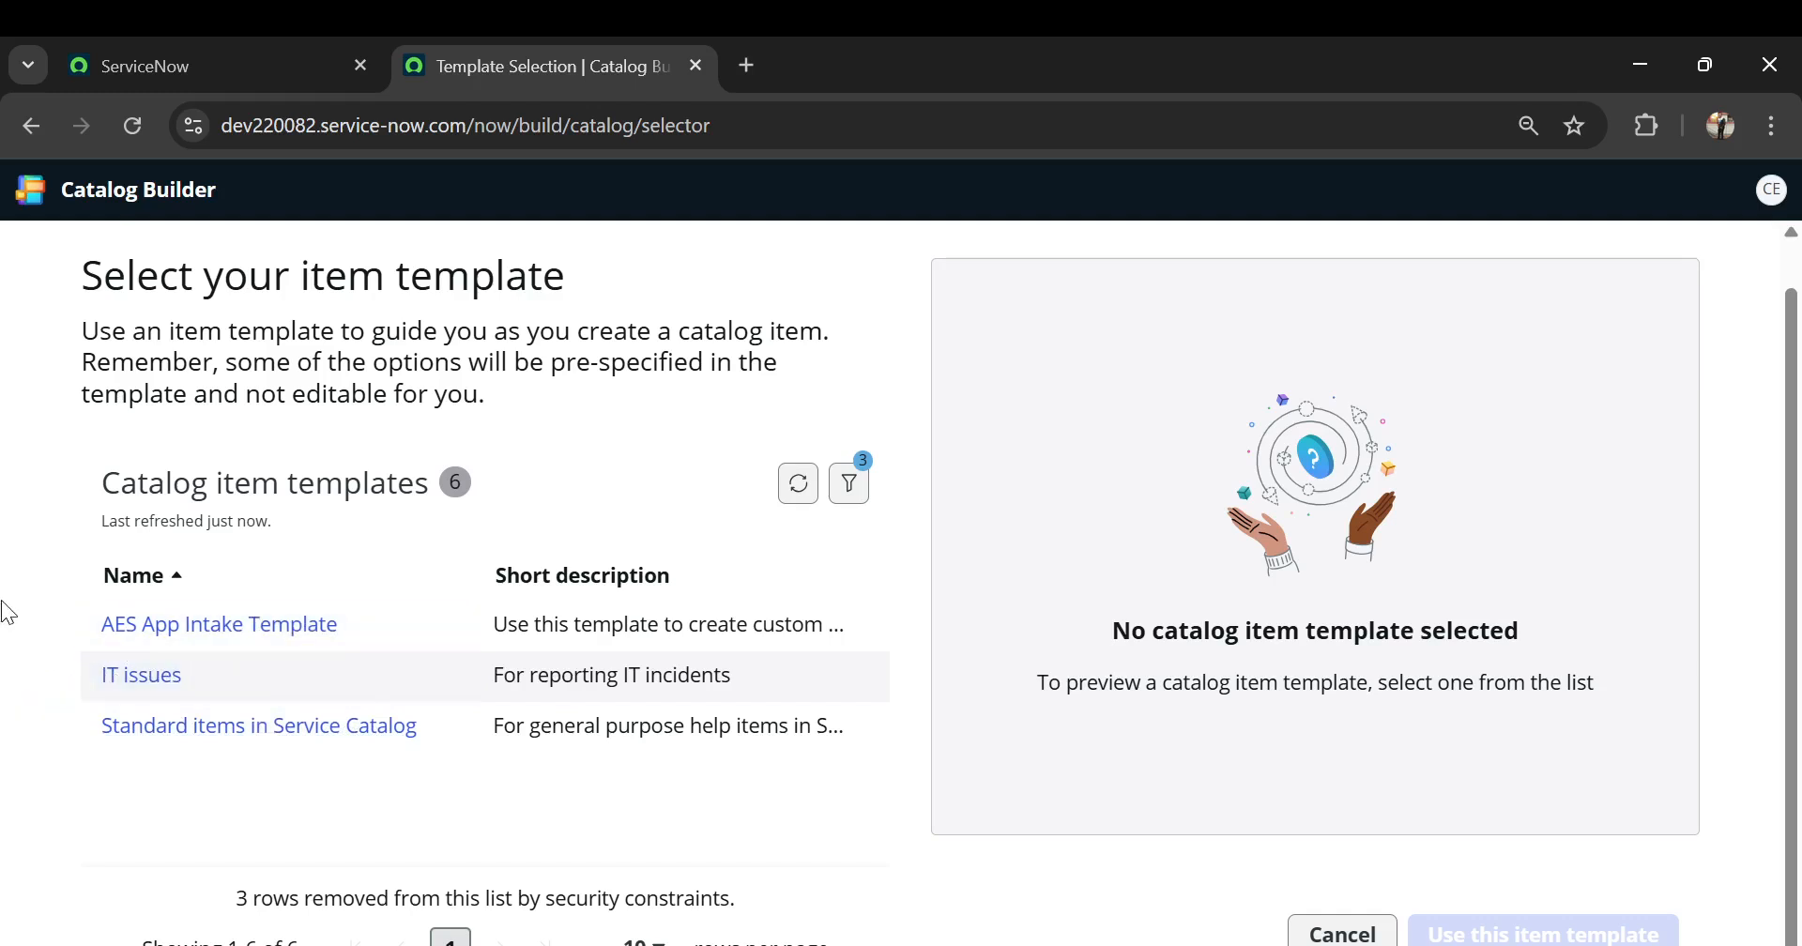
{"action": "left_click", "coordinate": [185, 731]}
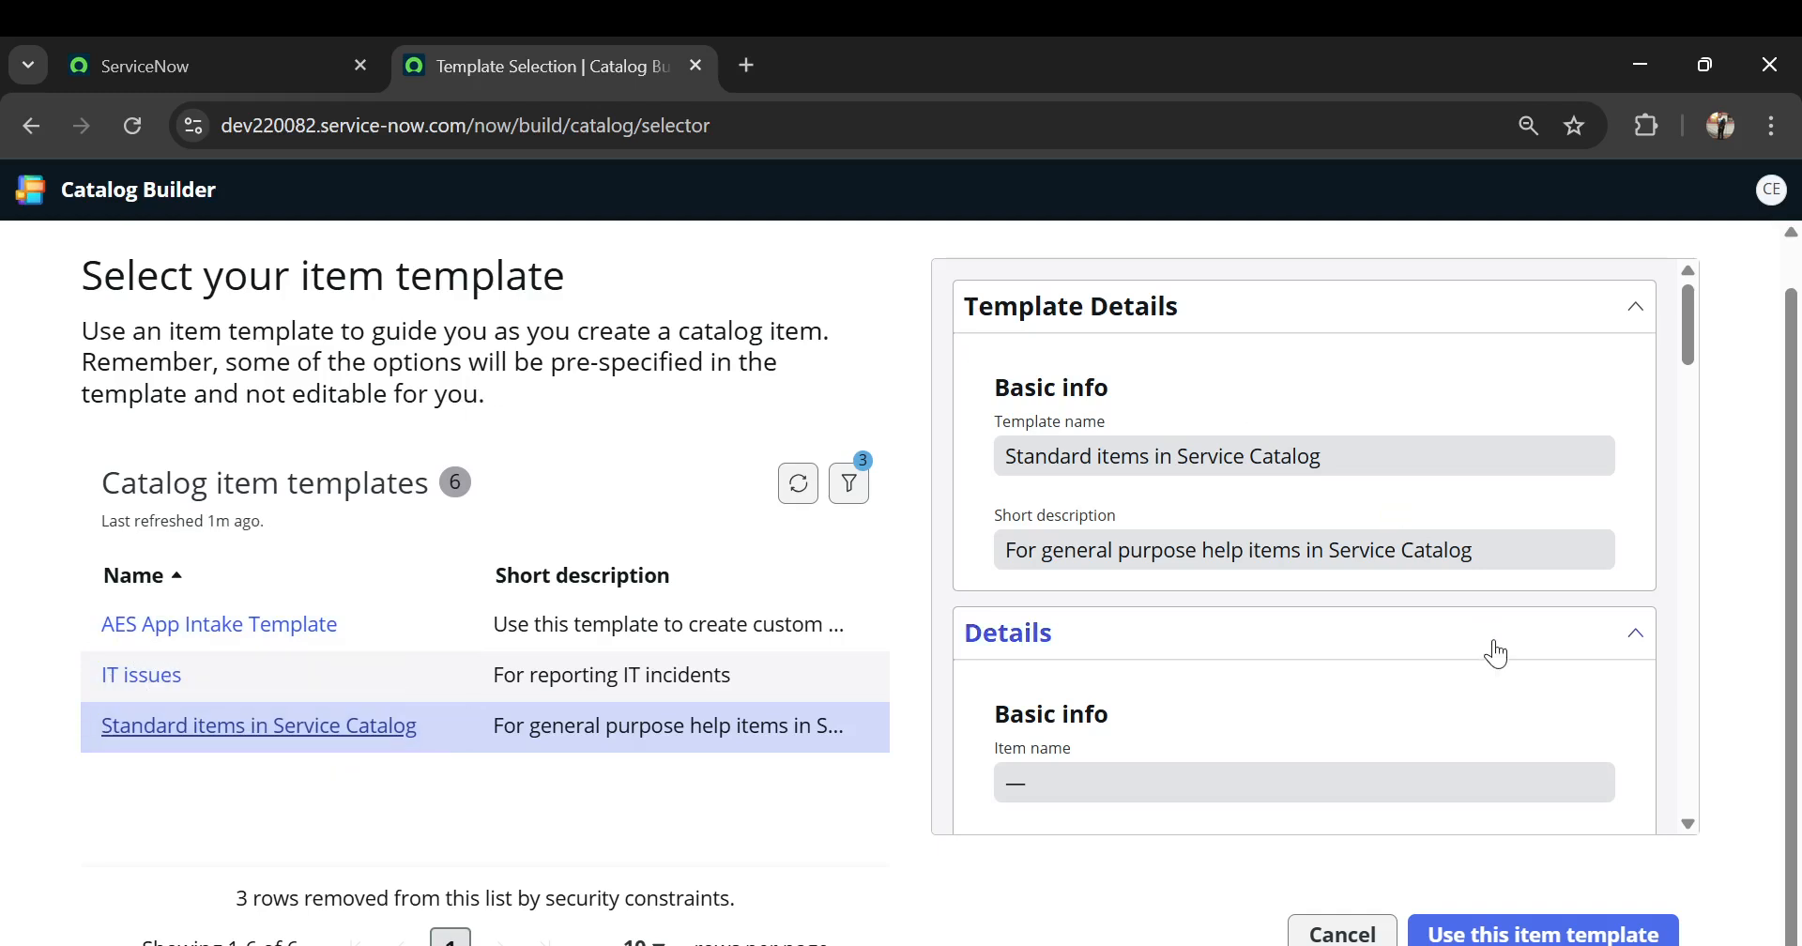
{"action": "left_click", "coordinate": [1515, 934]}
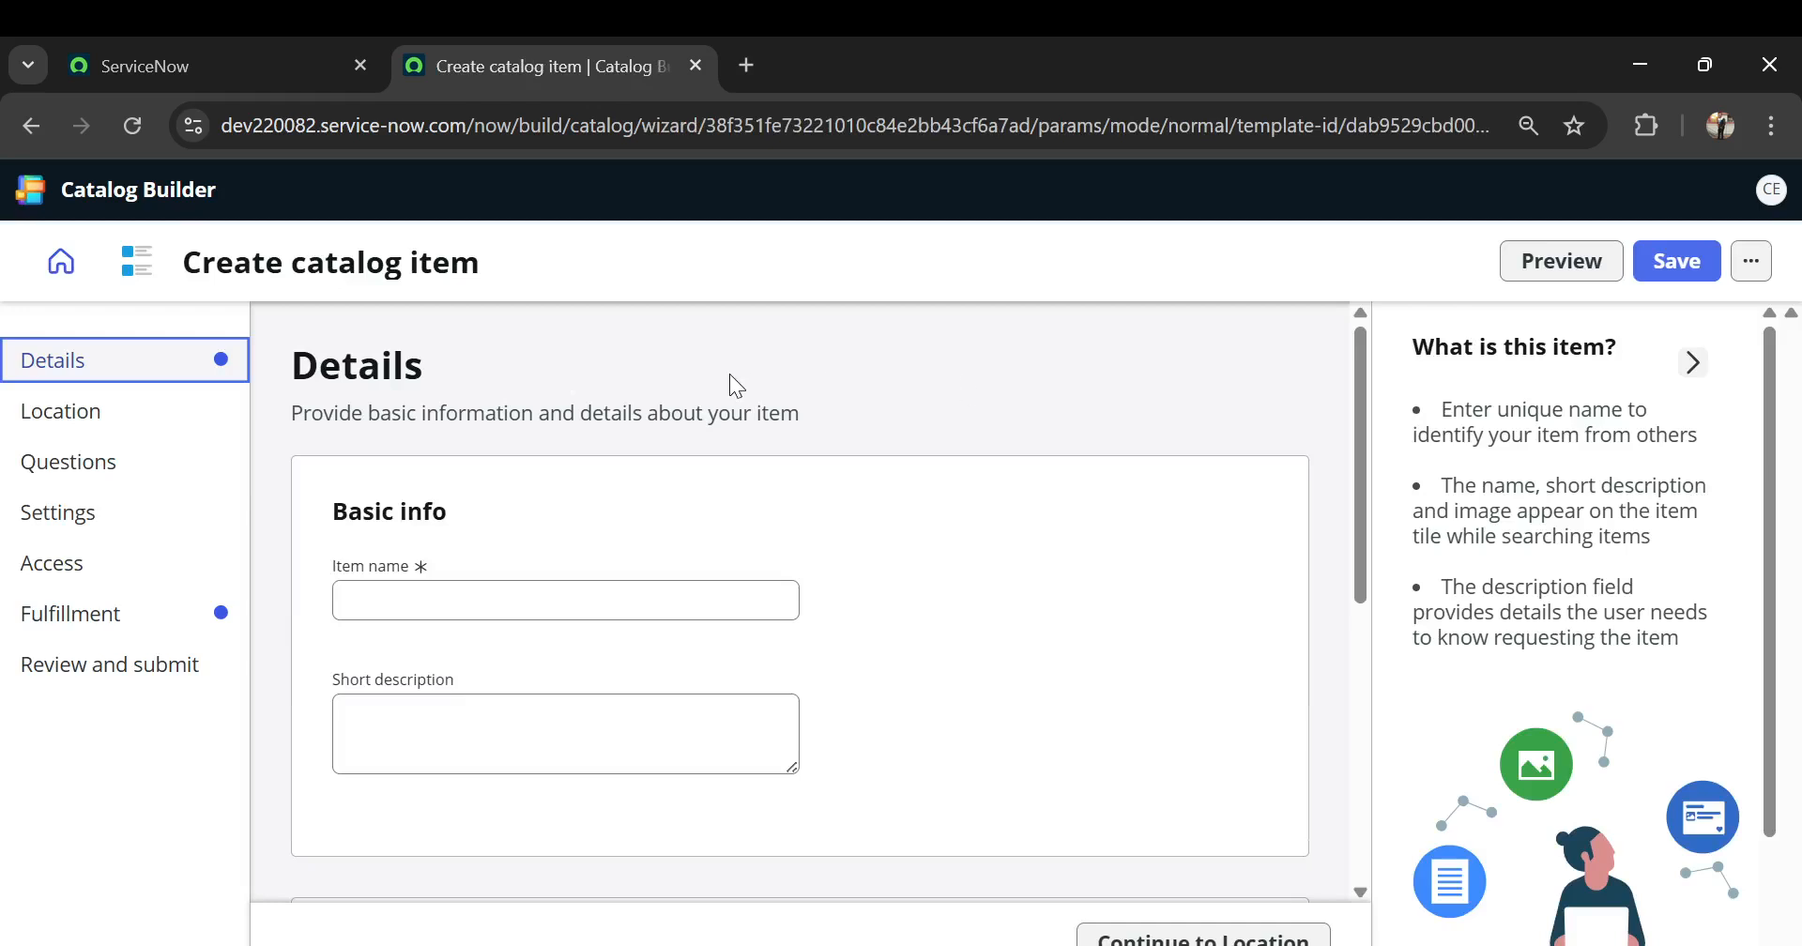
- Name the item "demo catalog item" and give it the short description "this is for demo only"
{"action": "scroll", "coordinate": [729, 374], "scroll_direction": "down", "scroll_amount": 1}
{"action": "scroll", "coordinate": [730, 373], "scroll_direction": "up", "scroll_amount": 1}
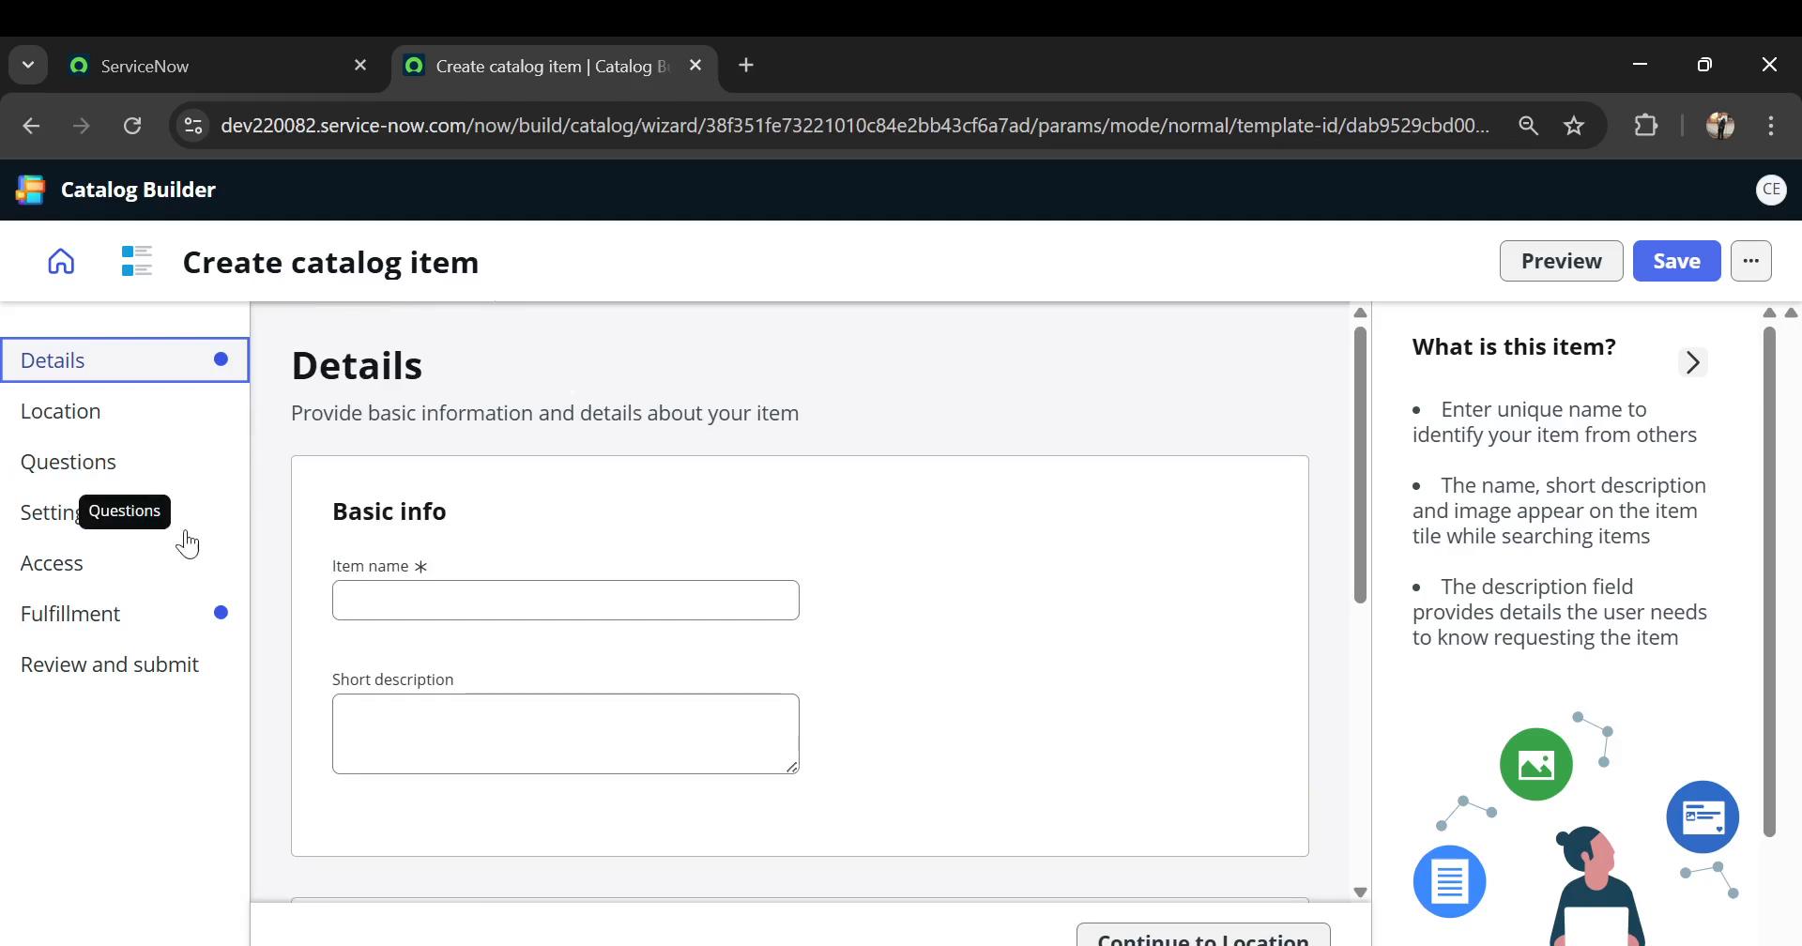
{"action": "scroll", "coordinate": [1666, 448], "scroll_direction": "down", "scroll_amount": 1}
{"action": "scroll", "coordinate": [1696, 394], "scroll_direction": "up", "scroll_amount": 1}
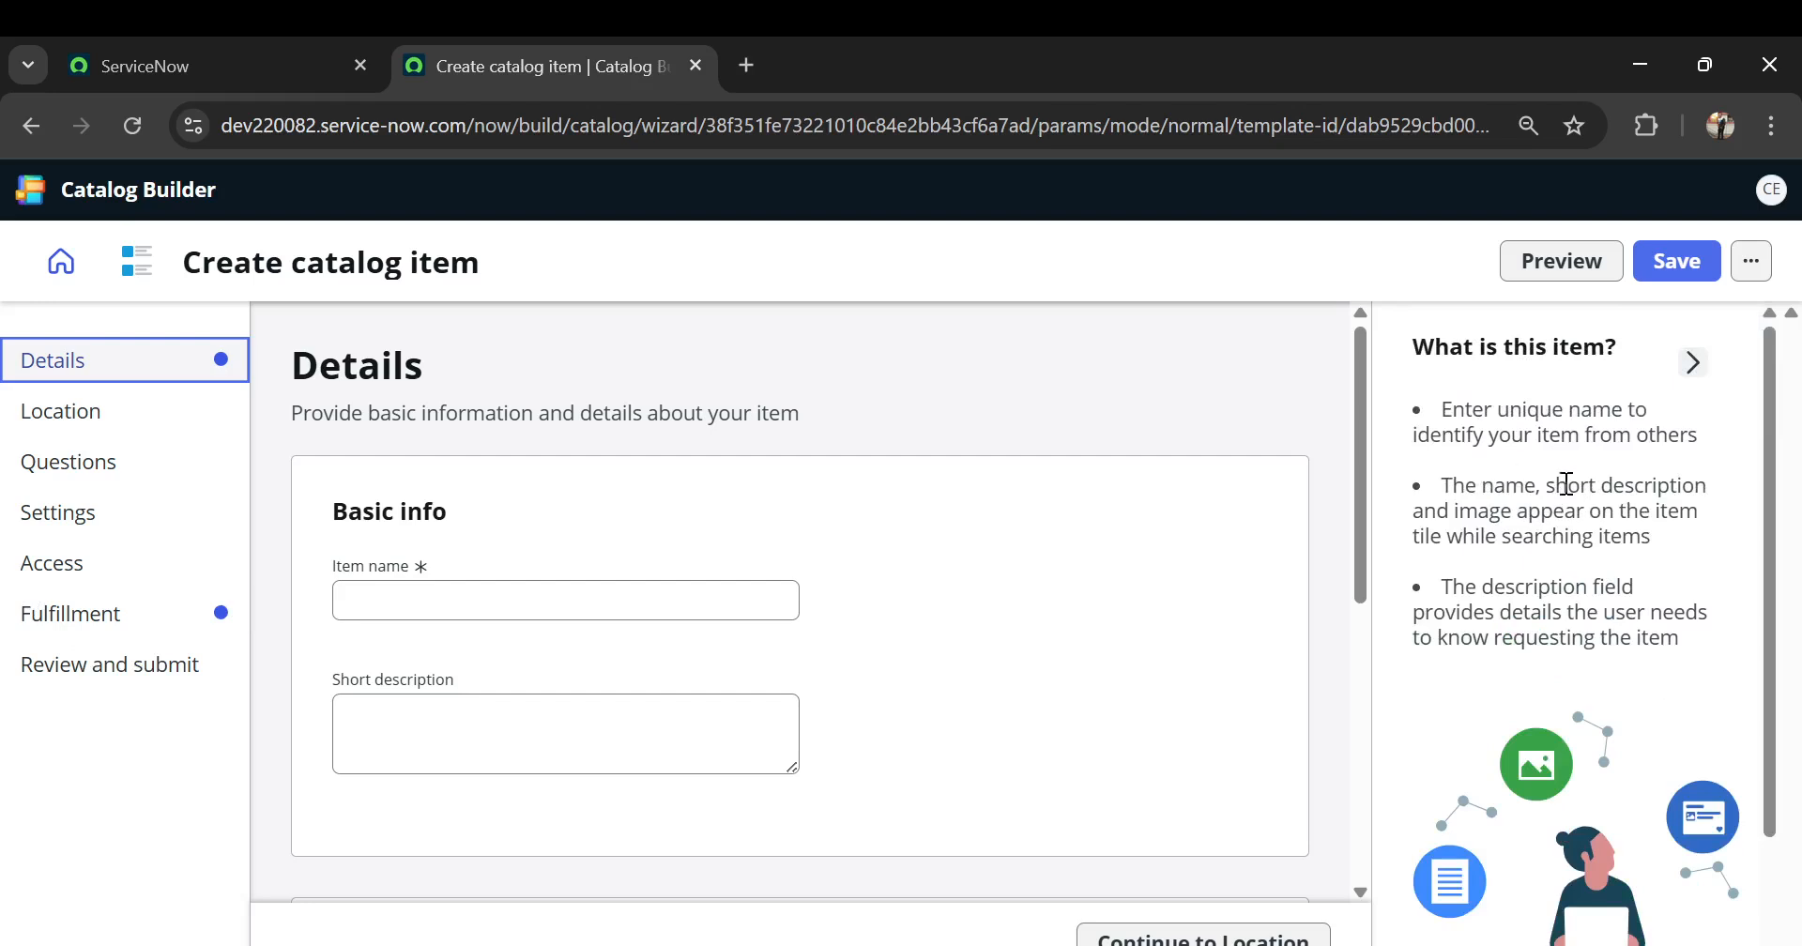
{"action": "scroll", "coordinate": [1569, 488], "scroll_direction": "down", "scroll_amount": 2}
{"action": "scroll", "coordinate": [1568, 488], "scroll_direction": "up", "scroll_amount": 2}
{"action": "left_click", "coordinate": [364, 598]}
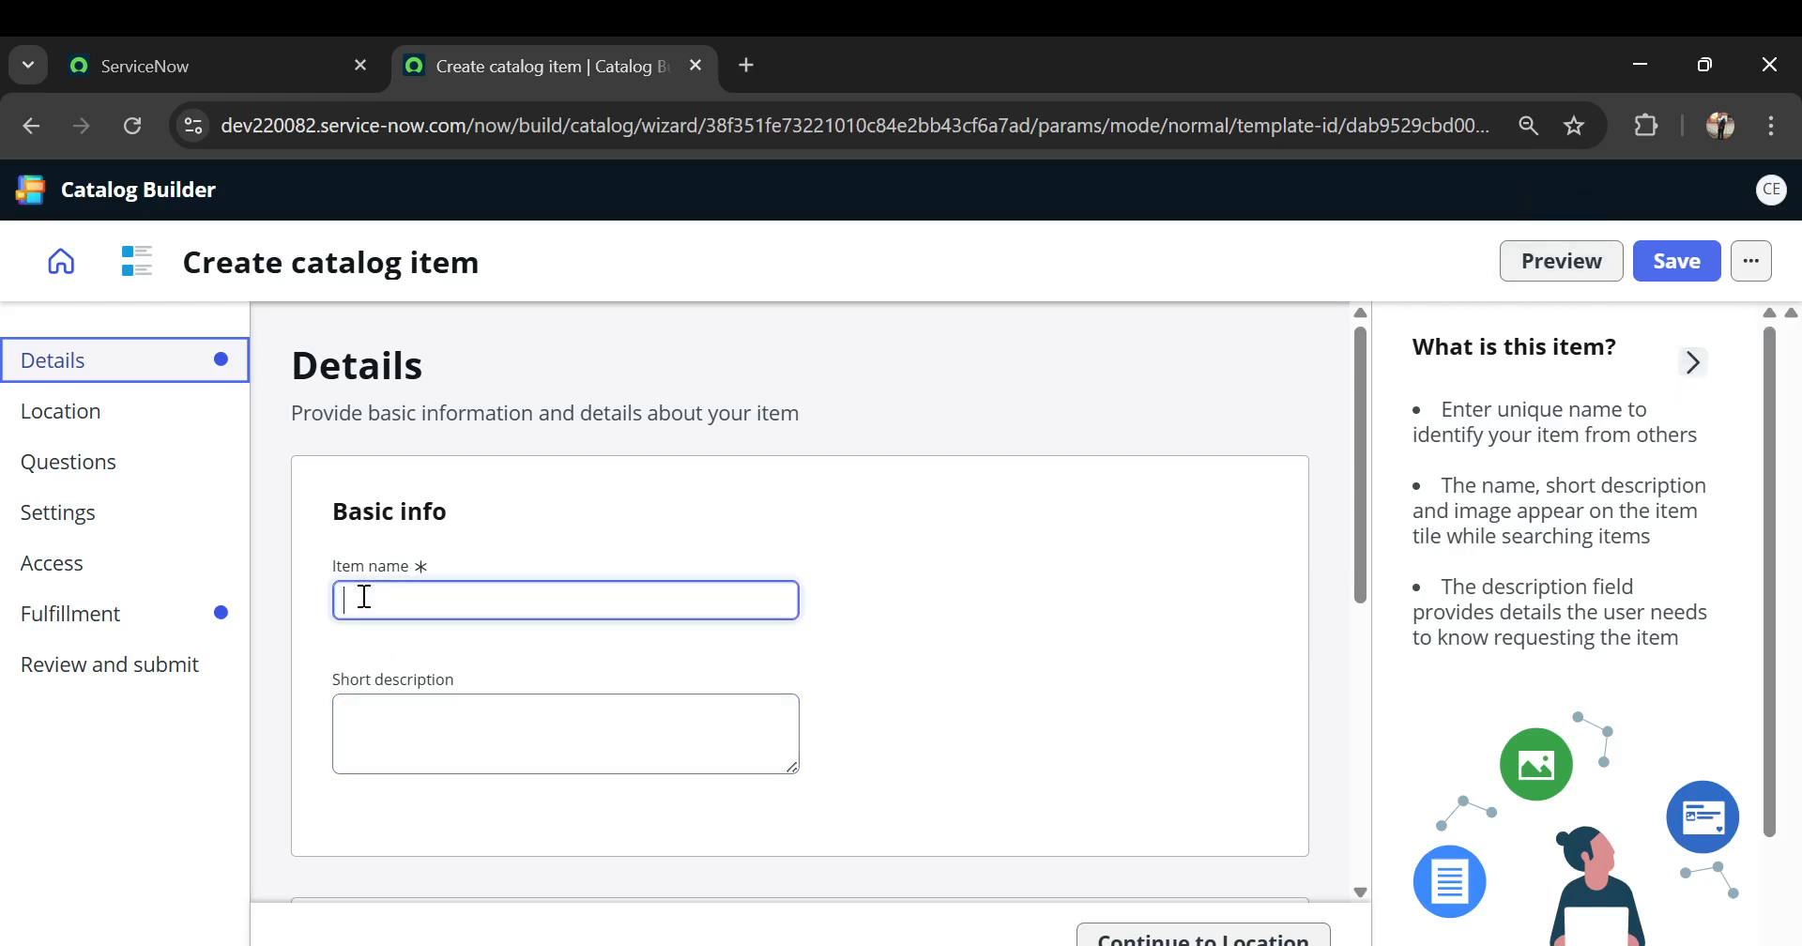
{"action": "type", "text": "demo catalog item"}
{"action": "key", "text": "Tab"}
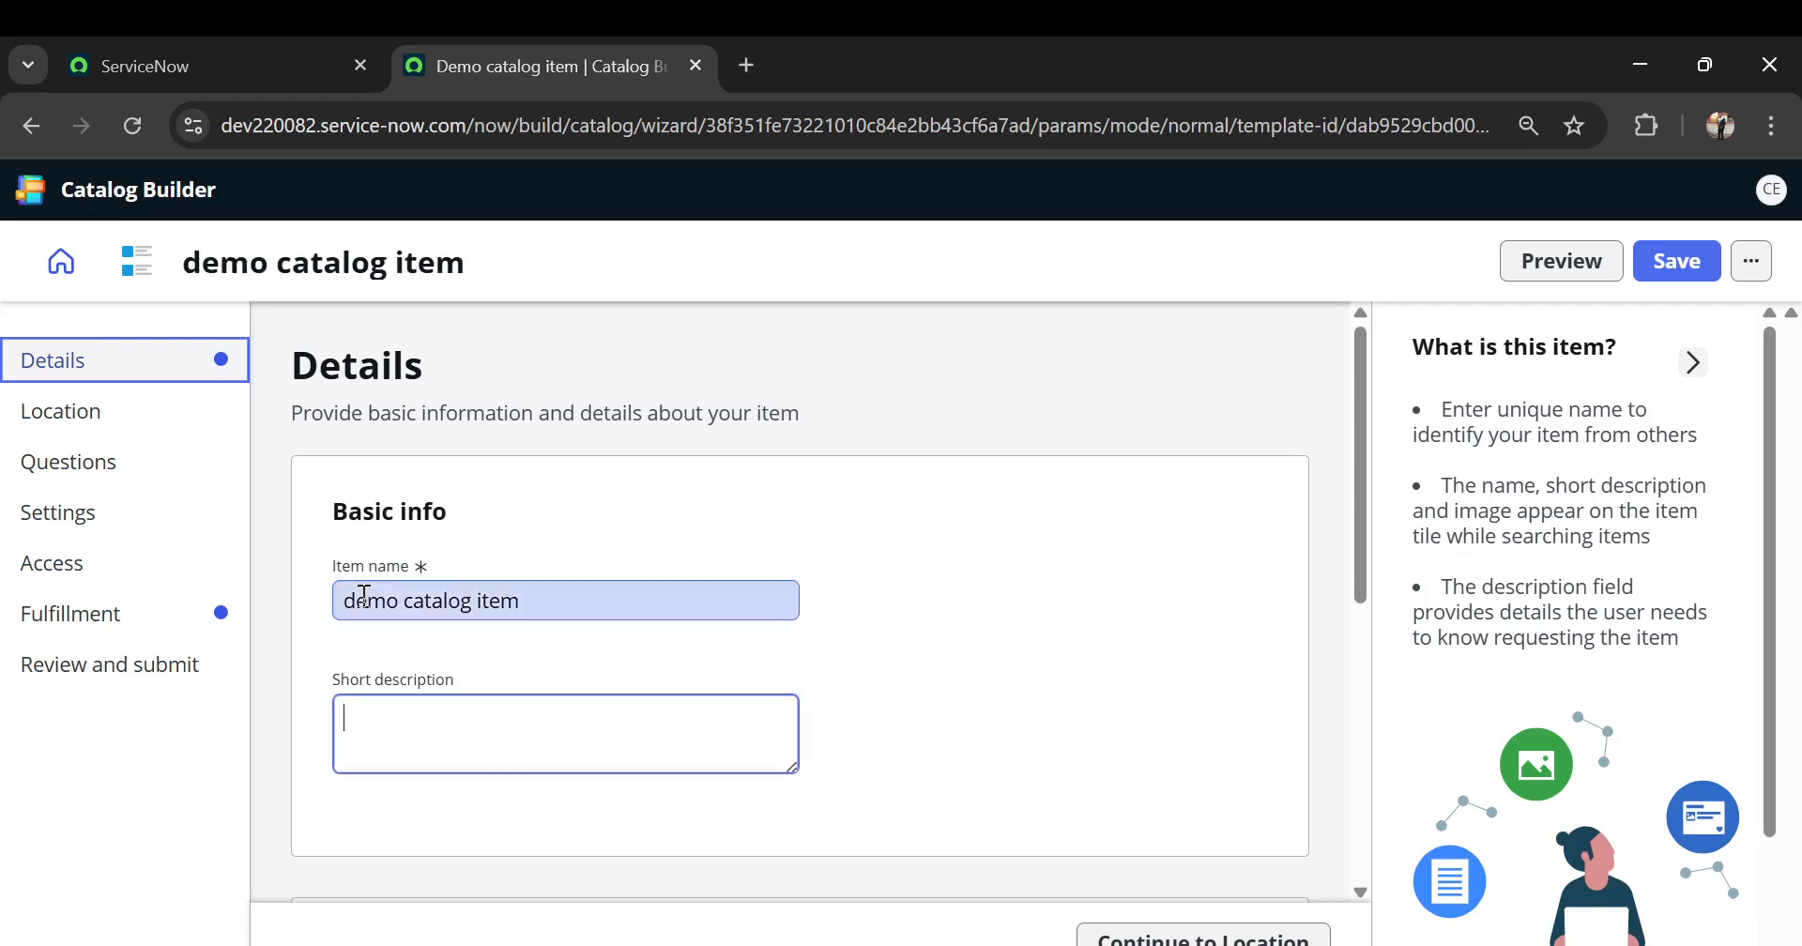
{"action": "type", "text": "this is fro demo only"}
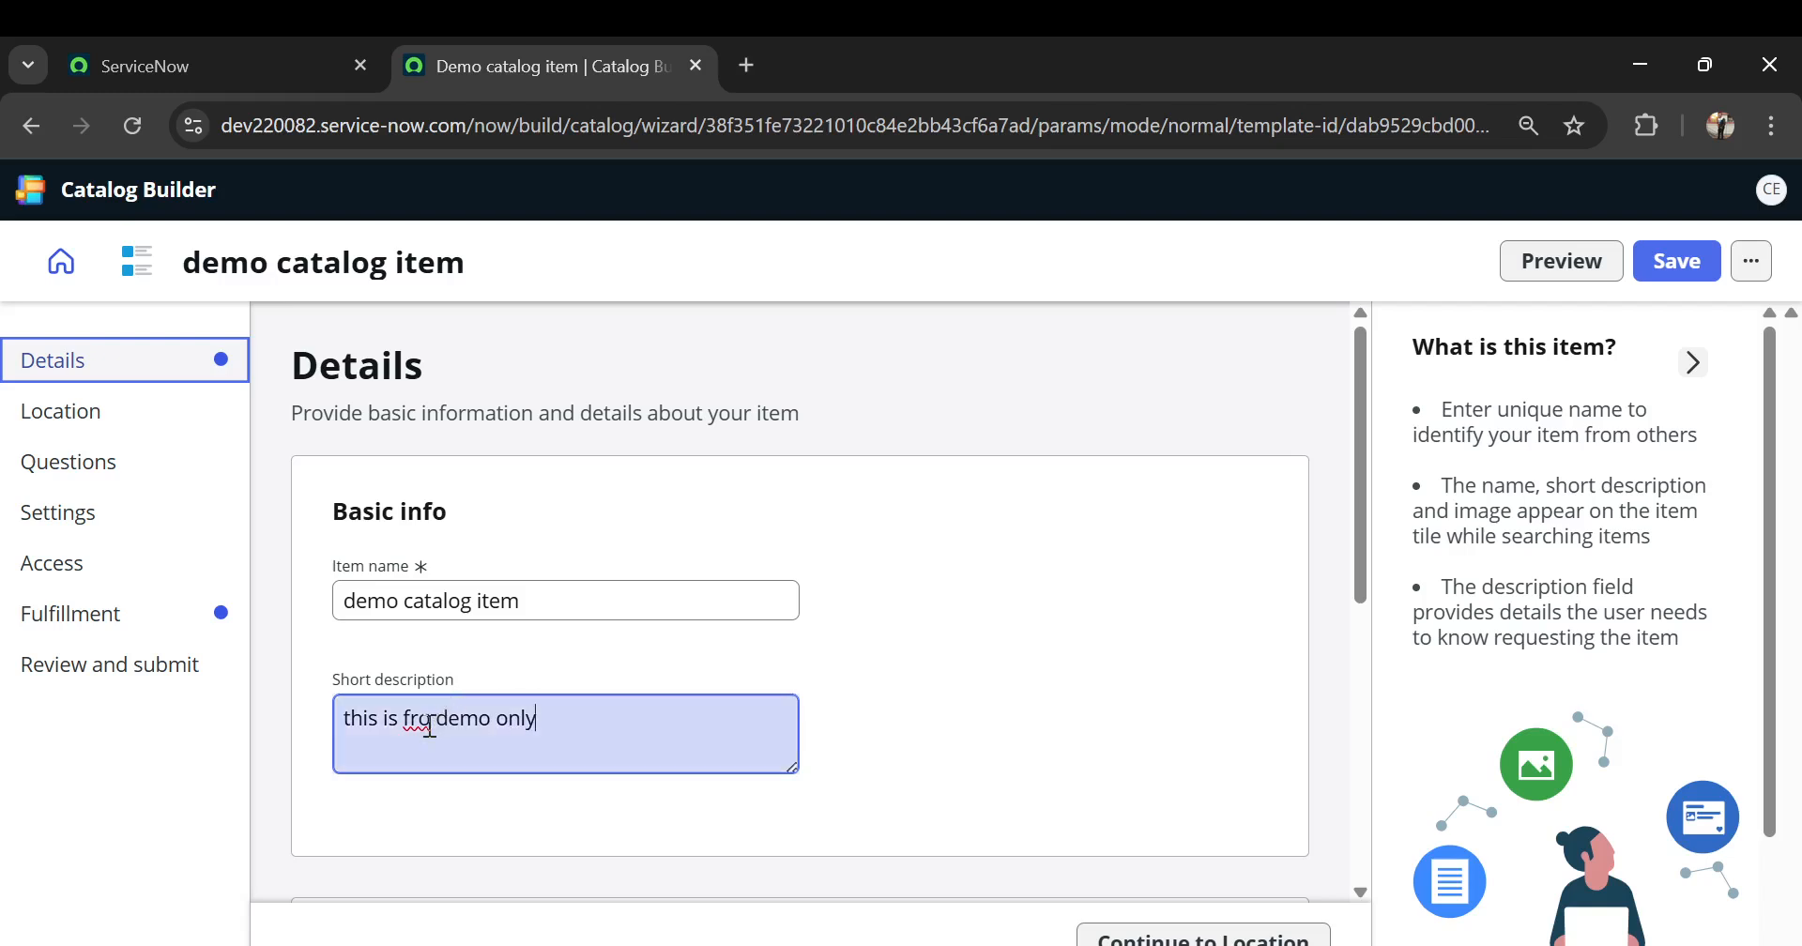
{"action": "left_click", "coordinate": [429, 723]}
{"action": "key", "text": "BackSpace"}
{"action": "key", "text": "BackSpace"}
{"action": "type", "text": "or"}
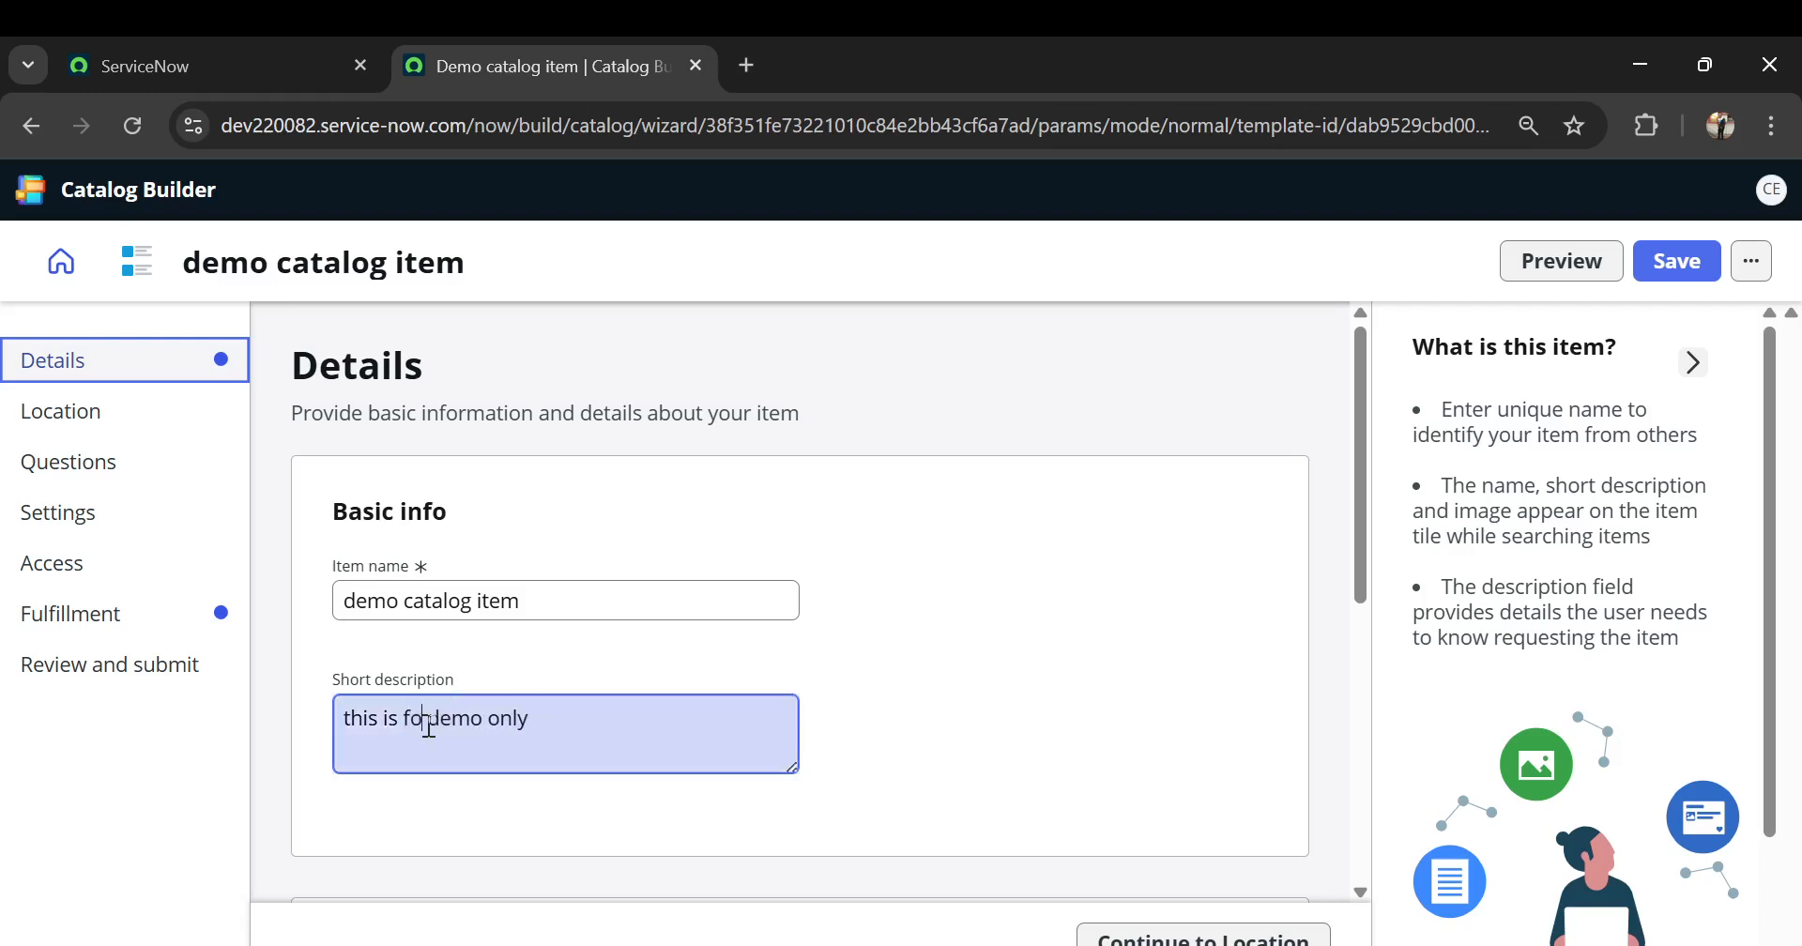
{"action": "left_click", "coordinate": [690, 418]}
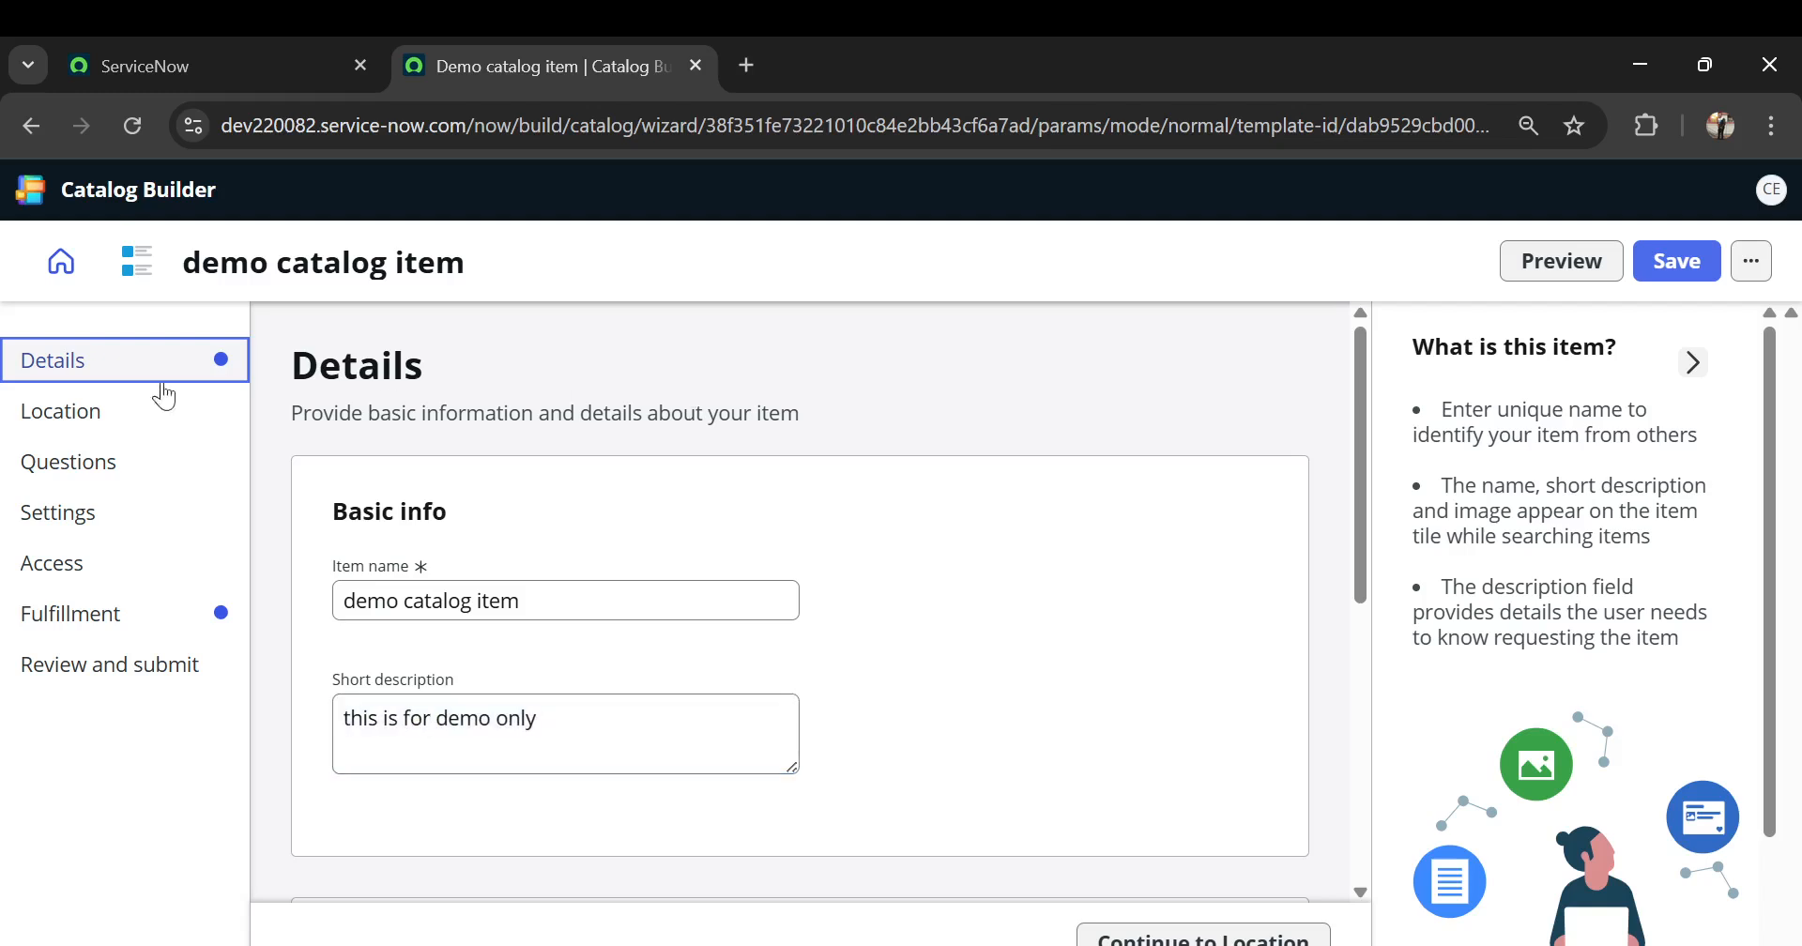
- In the item's Location settings, remove every selected category except Can We Help You? and save the selections
{"action": "left_click", "coordinate": [25, 421]}
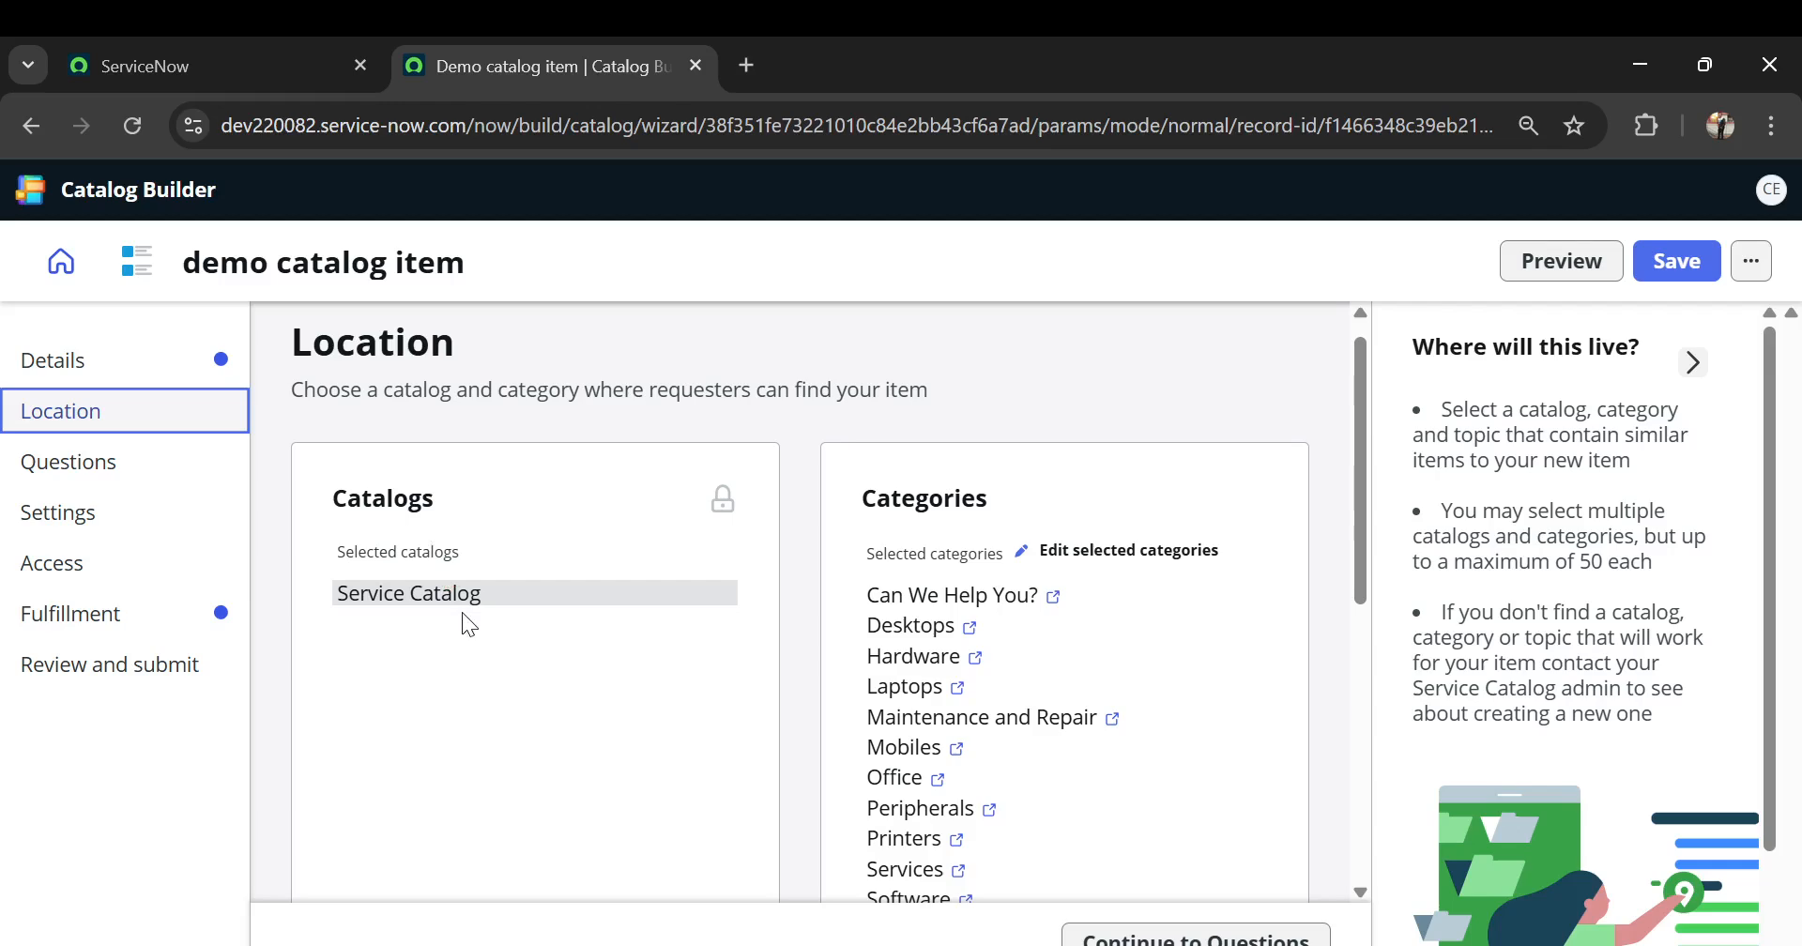
{"action": "mouse_move", "coordinate": [723, 499]}
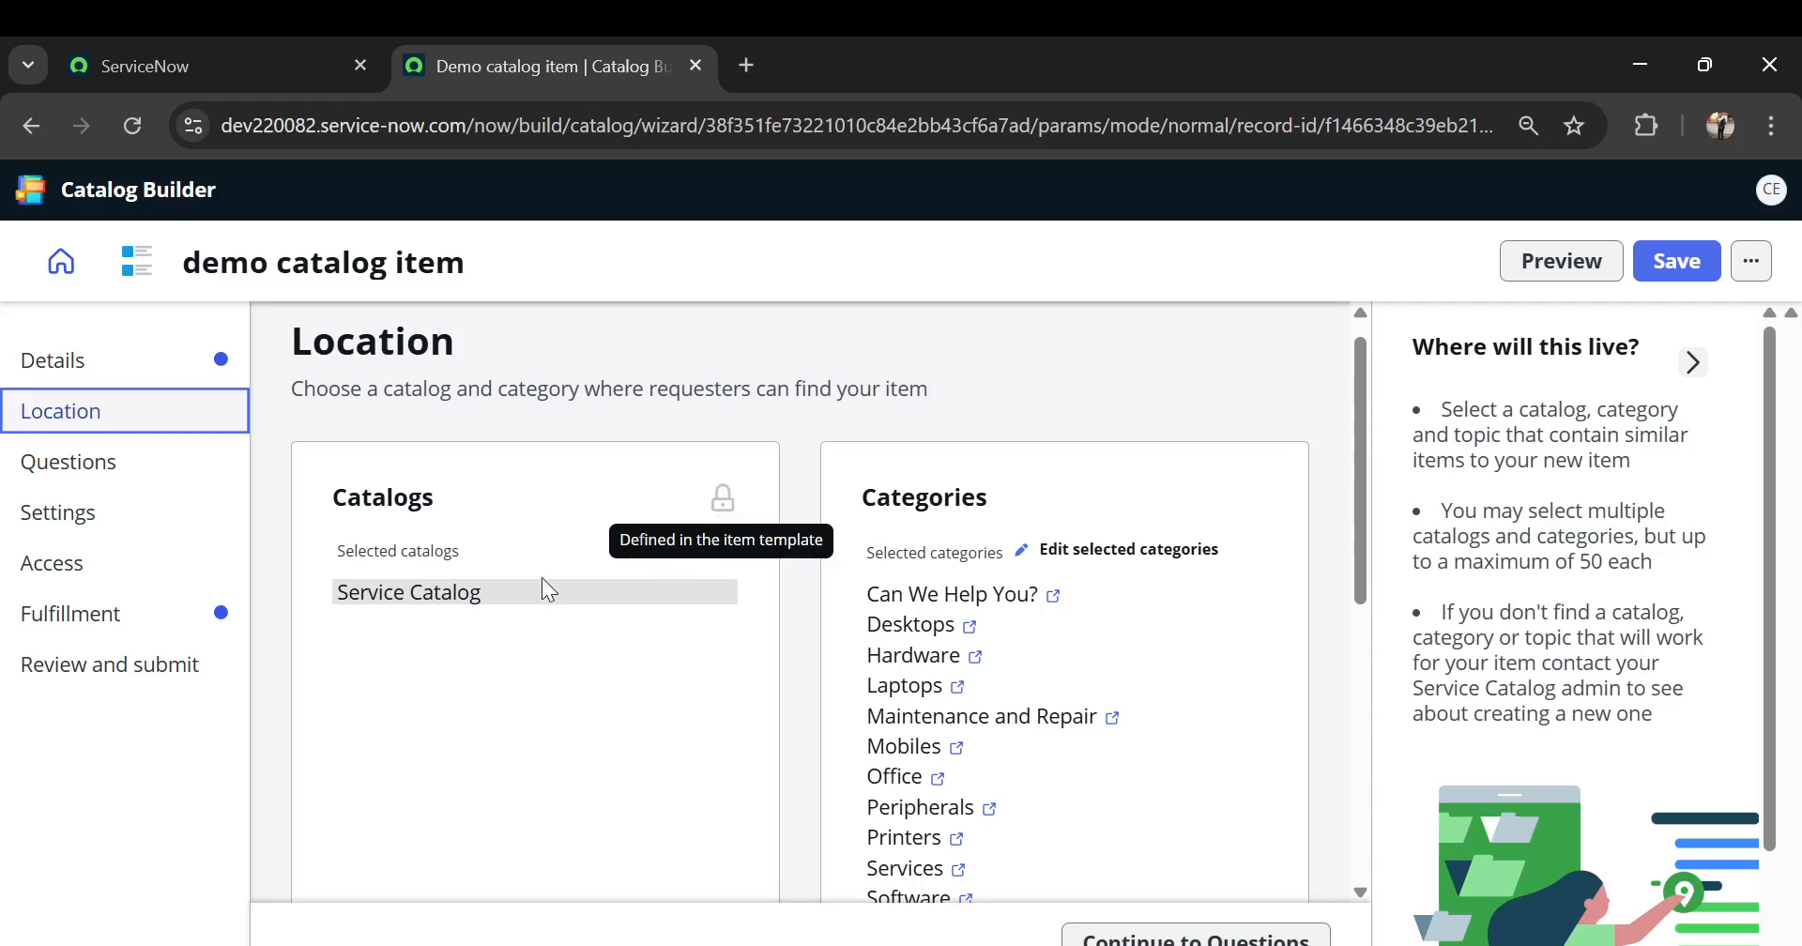
{"action": "scroll", "coordinate": [543, 580], "scroll_direction": "down", "scroll_amount": 1}
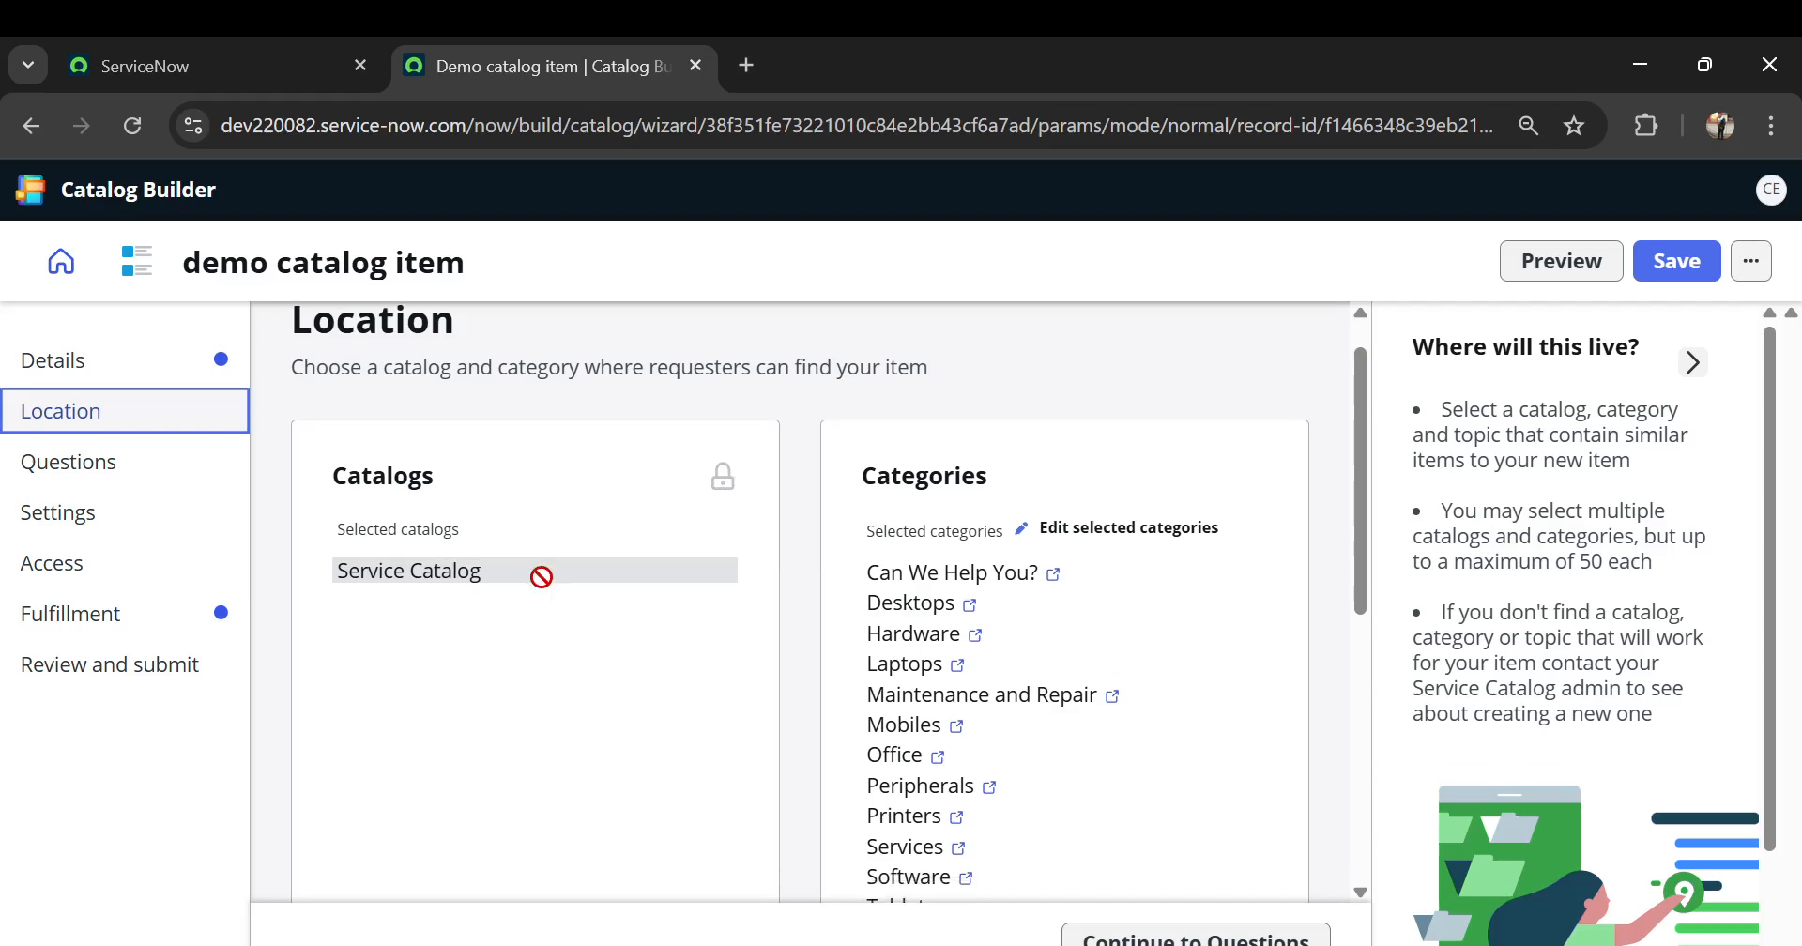
{"action": "scroll", "coordinate": [1159, 367], "scroll_direction": "down", "scroll_amount": 1}
{"action": "left_click", "coordinate": [1113, 502]}
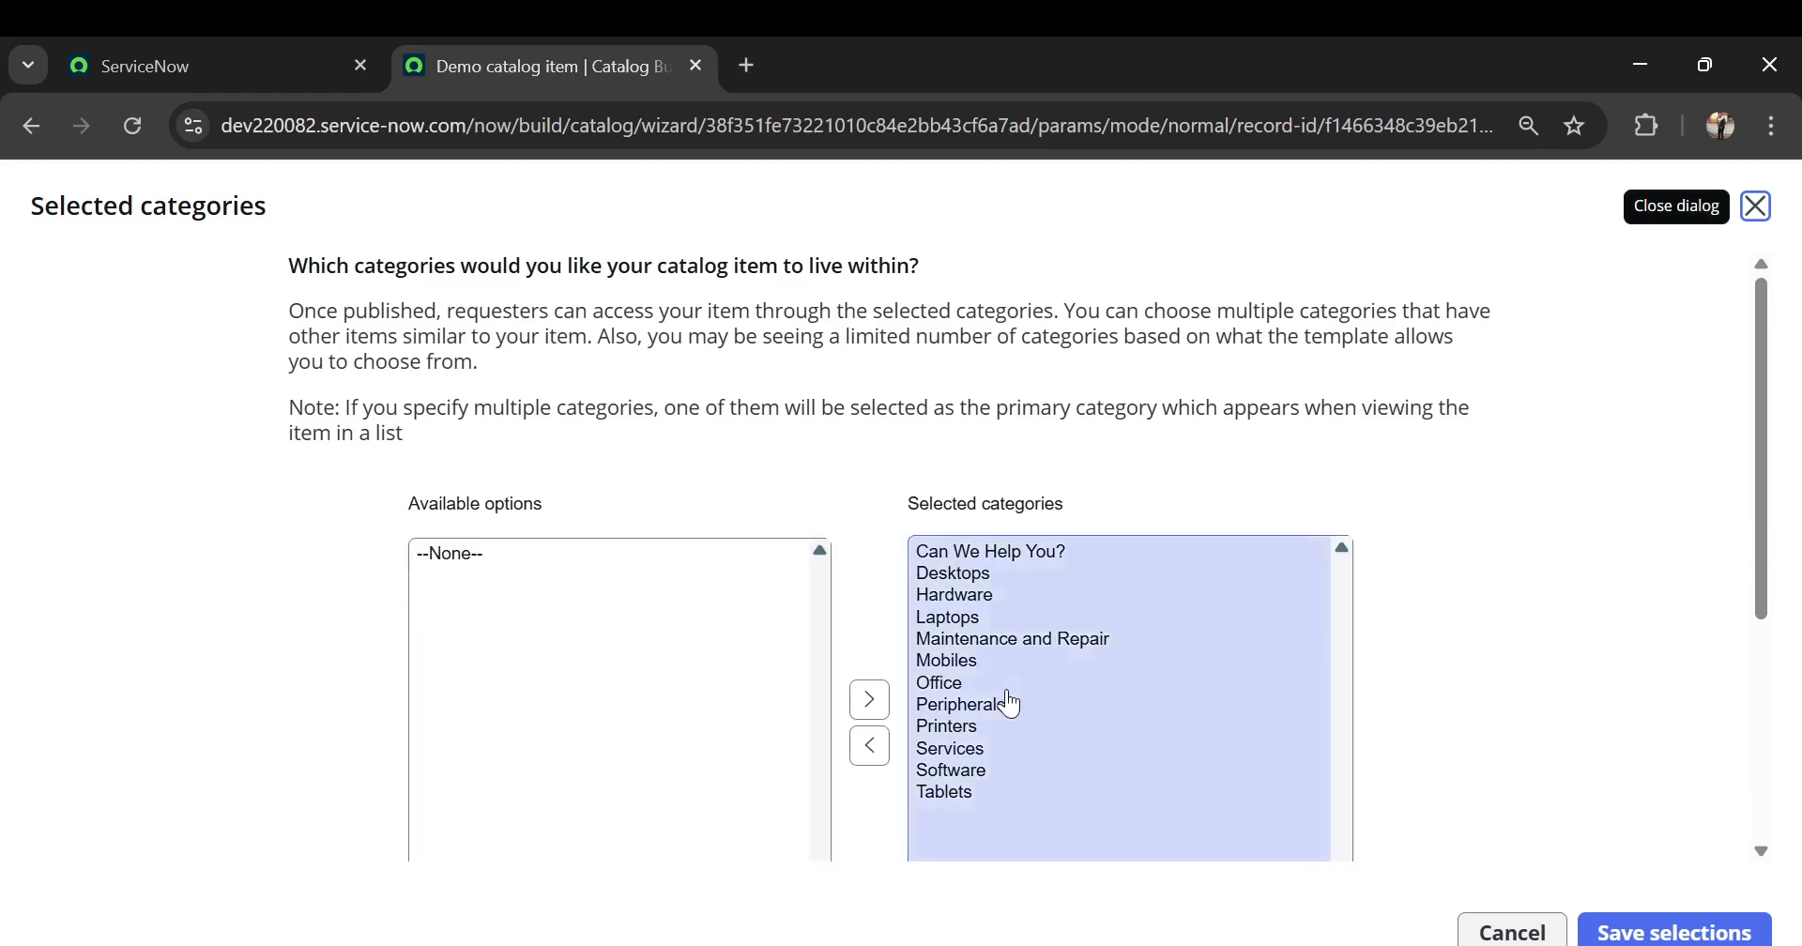
{"action": "scroll", "coordinate": [1010, 704], "scroll_direction": "down", "scroll_amount": 1}
{"action": "left_click", "coordinate": [968, 509]}
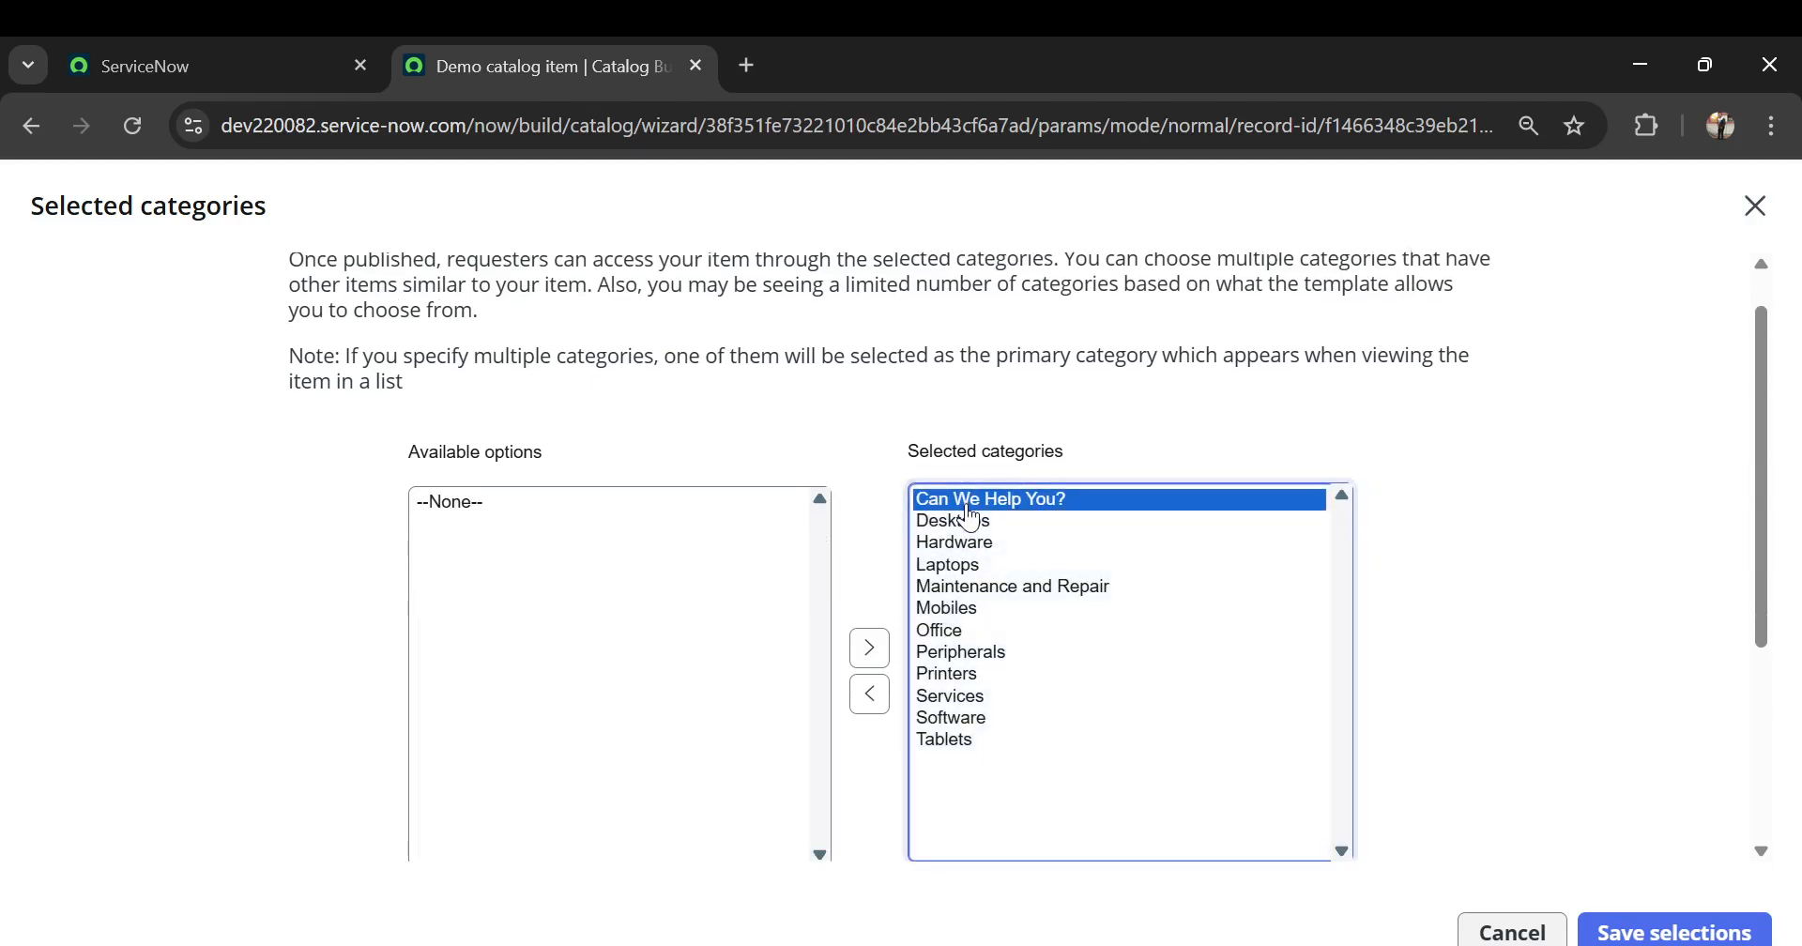
{"action": "key", "text": "ctrl+a"}
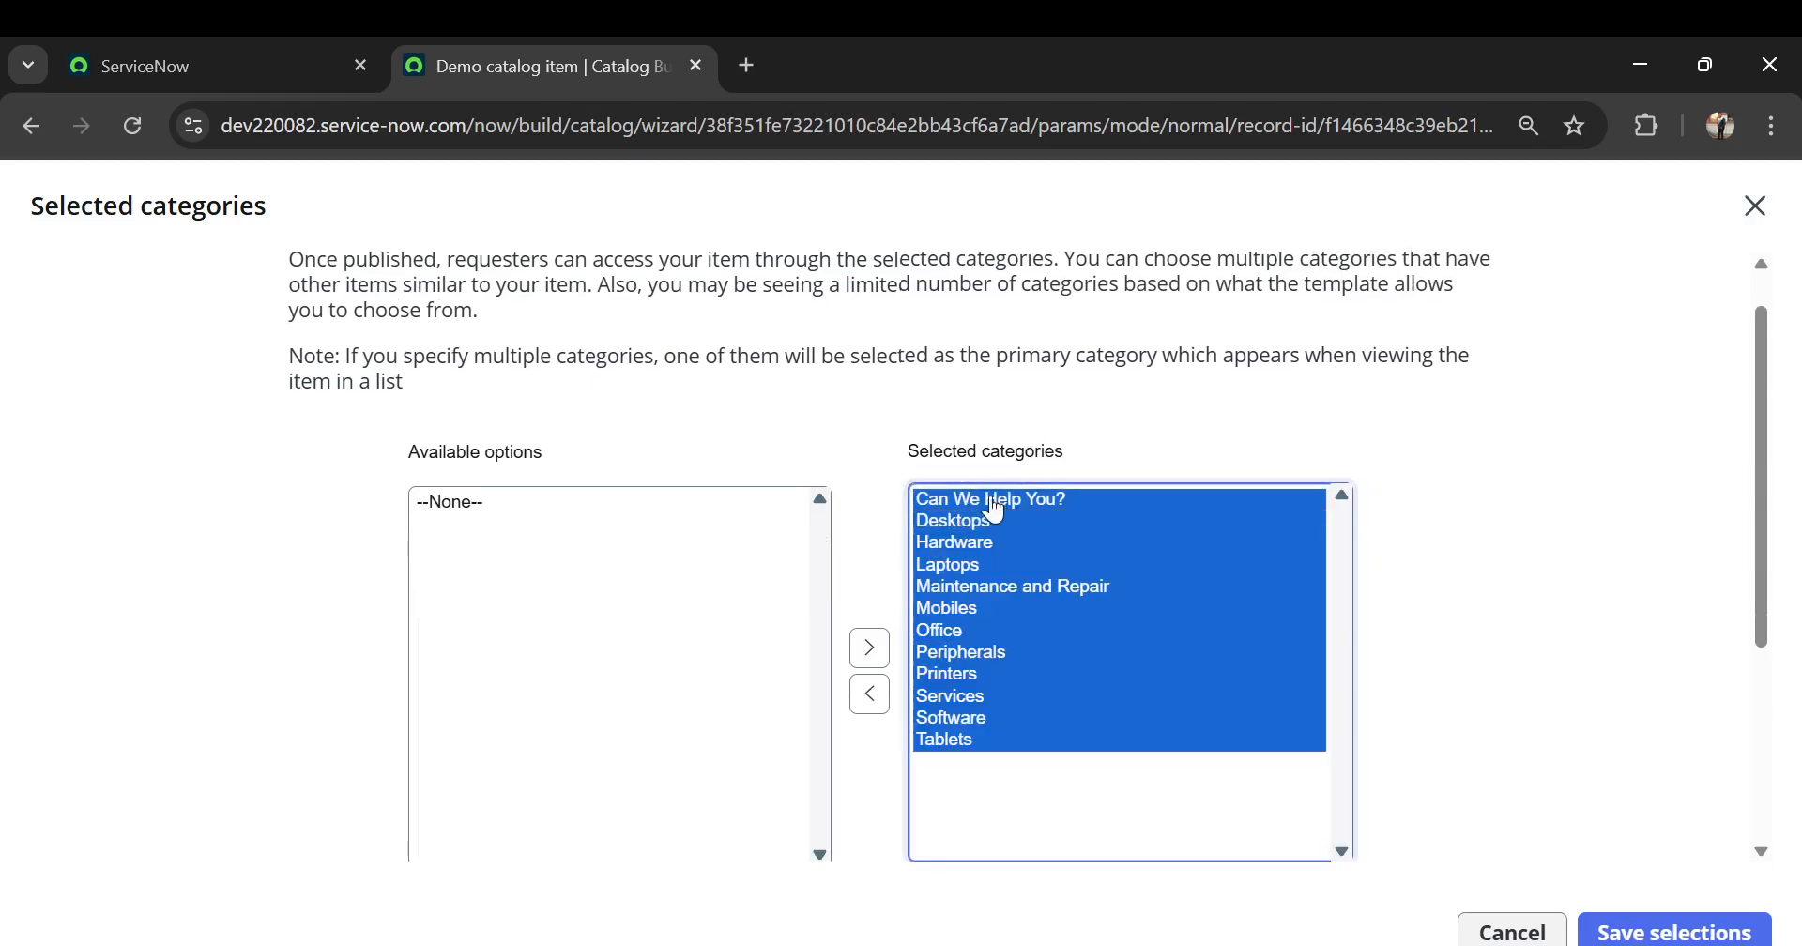
{"action": "left_click", "coordinate": [986, 500], "text": "ctrl"}
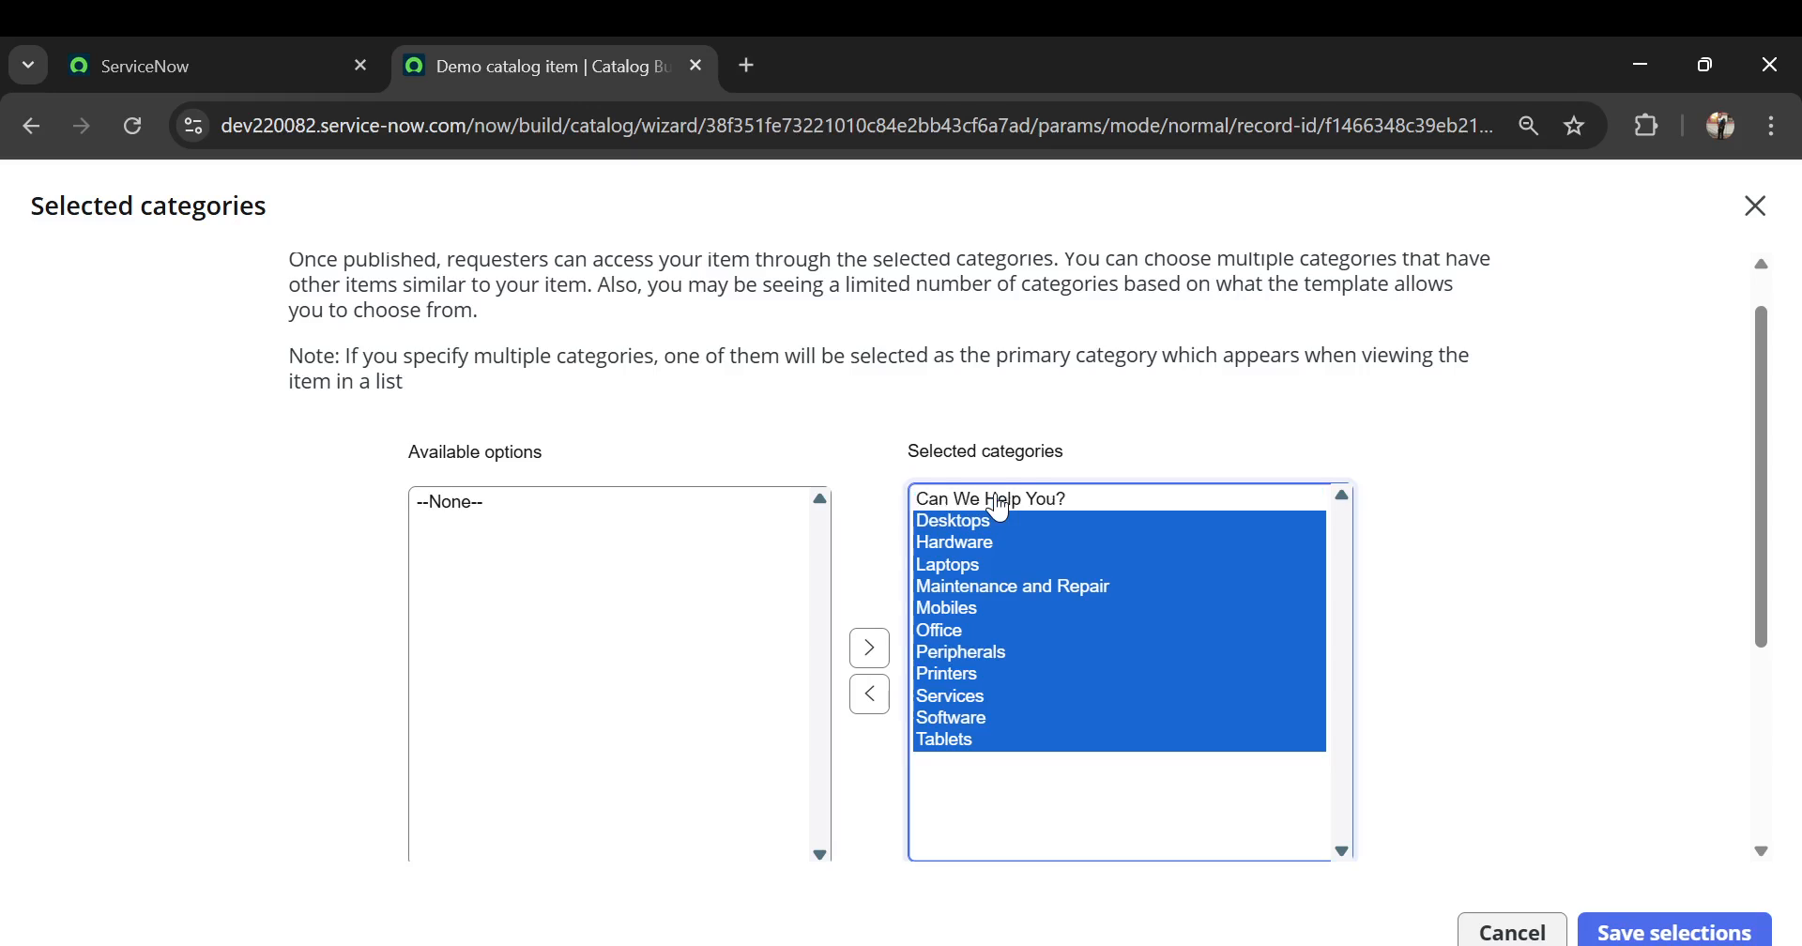
{"action": "left_click", "coordinate": [870, 694]}
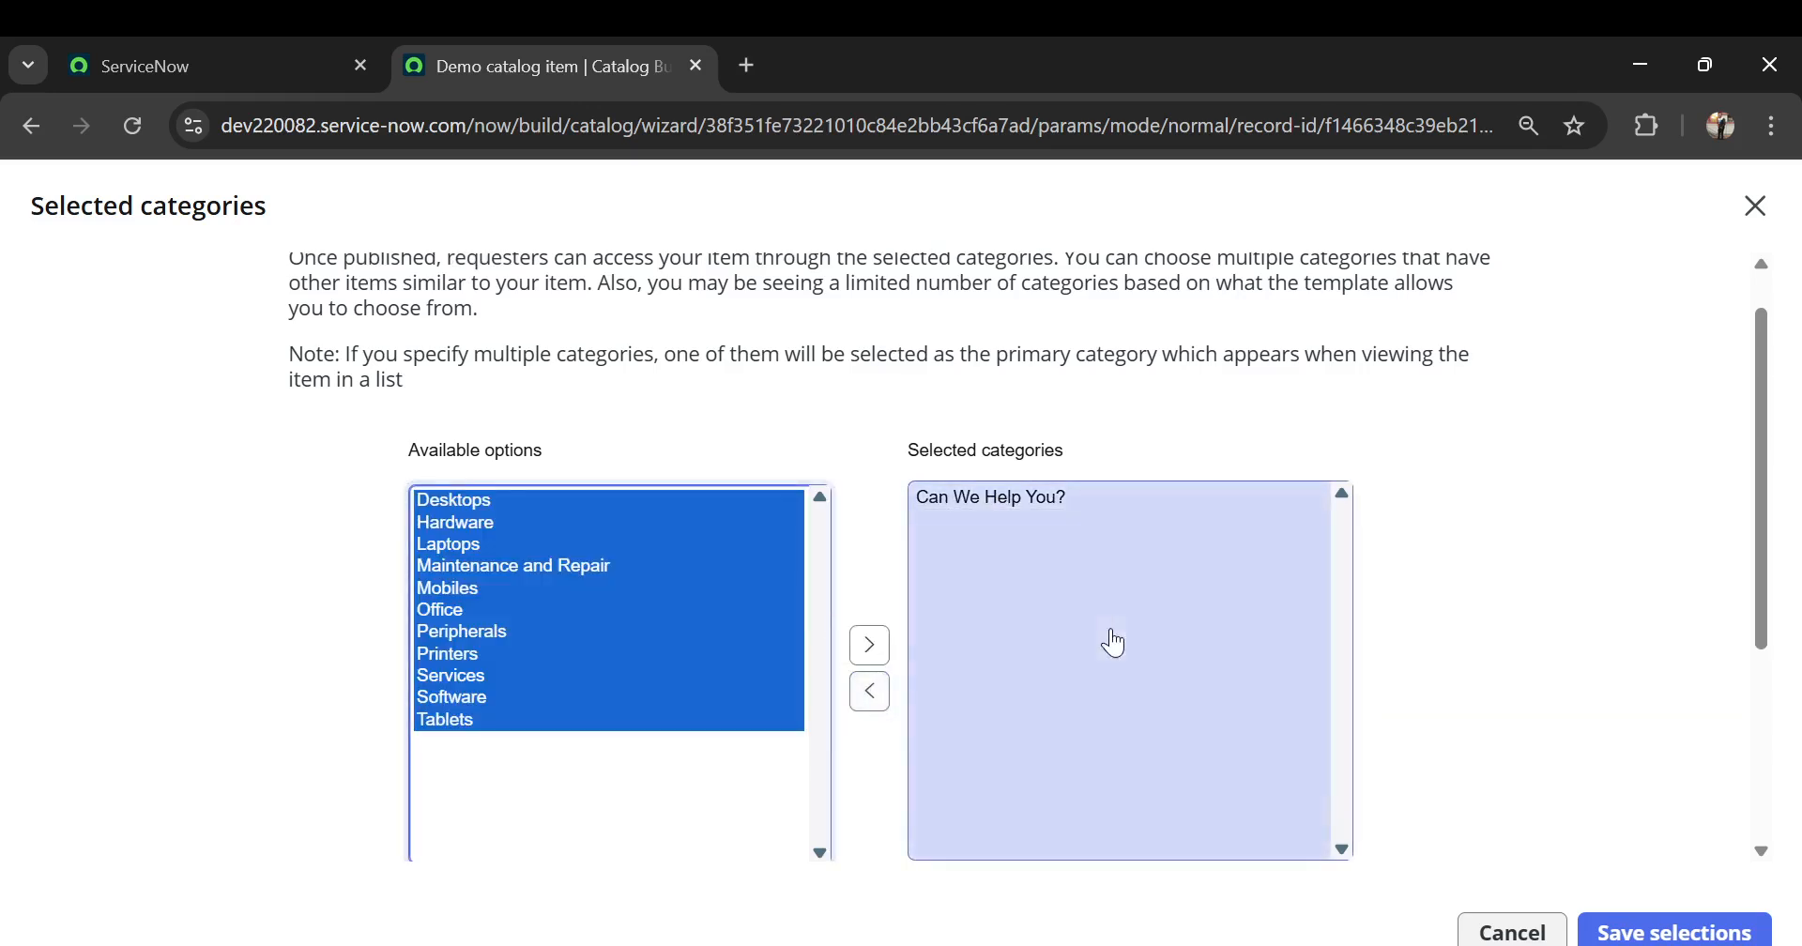
{"action": "scroll", "coordinate": [1111, 639], "scroll_direction": "down", "scroll_amount": 1}
{"action": "left_click", "coordinate": [1666, 934]}
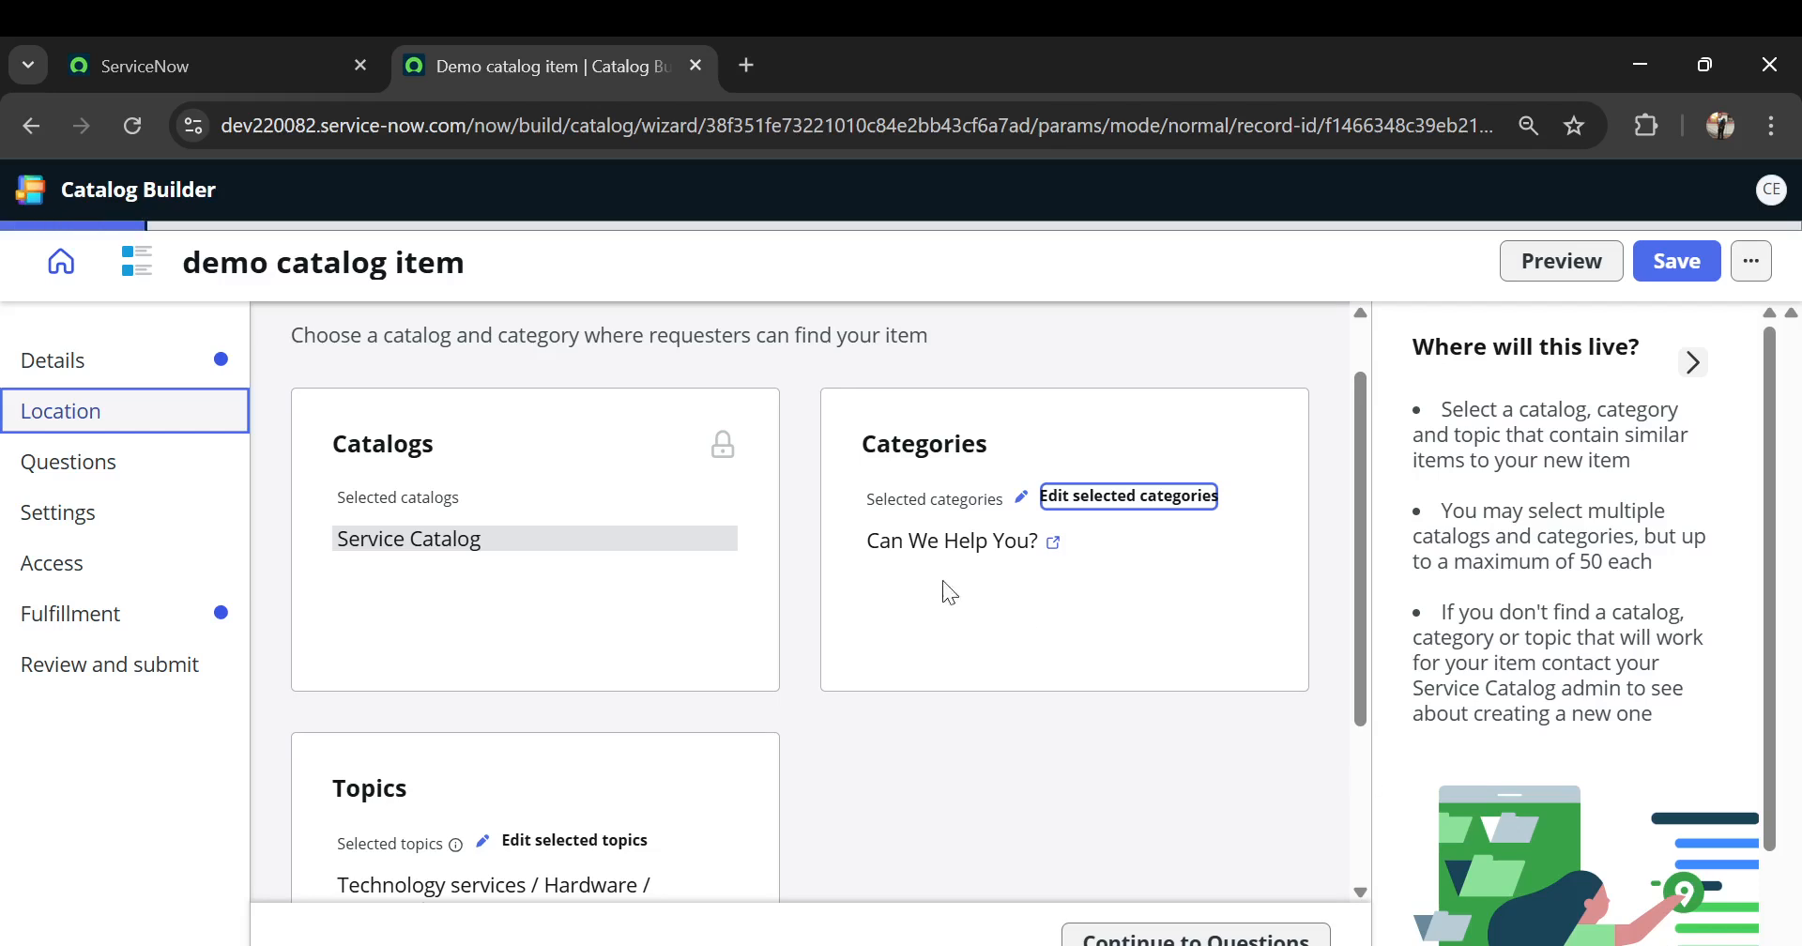
- Dismiss the alert and review the catalogs, category and topics selected for the item's location
{"action": "scroll", "coordinate": [666, 538], "scroll_direction": "down", "scroll_amount": 2}
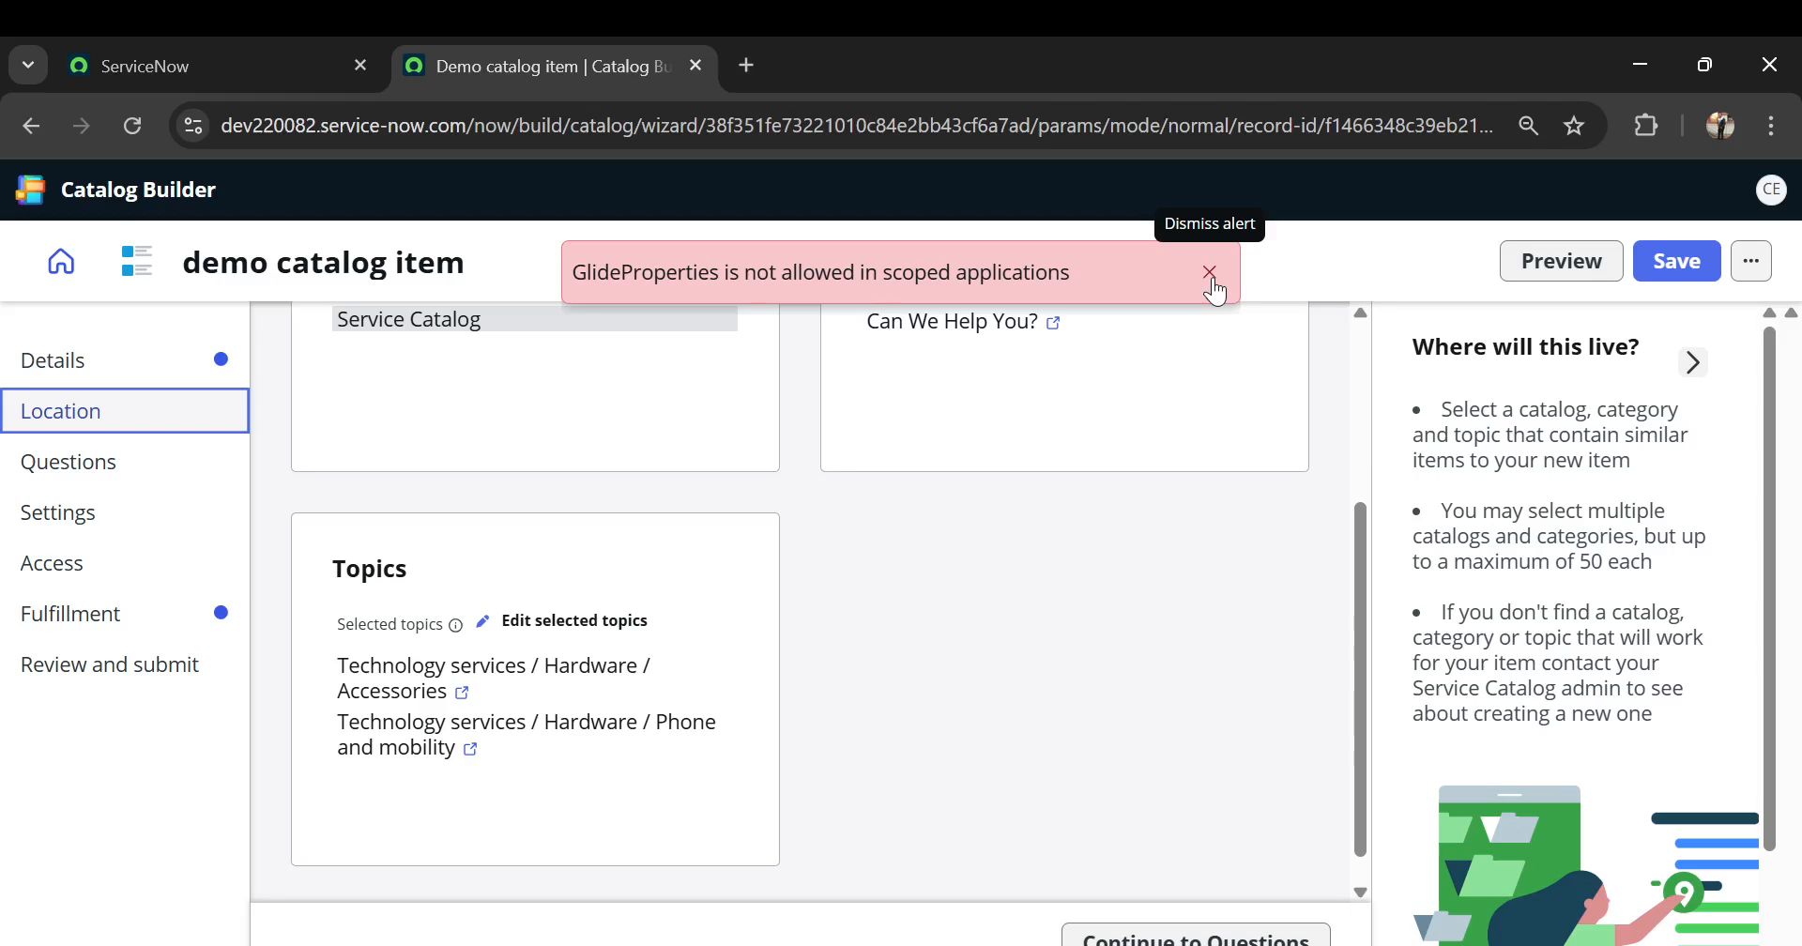
{"action": "scroll", "coordinate": [806, 379], "scroll_direction": "up", "scroll_amount": 2}
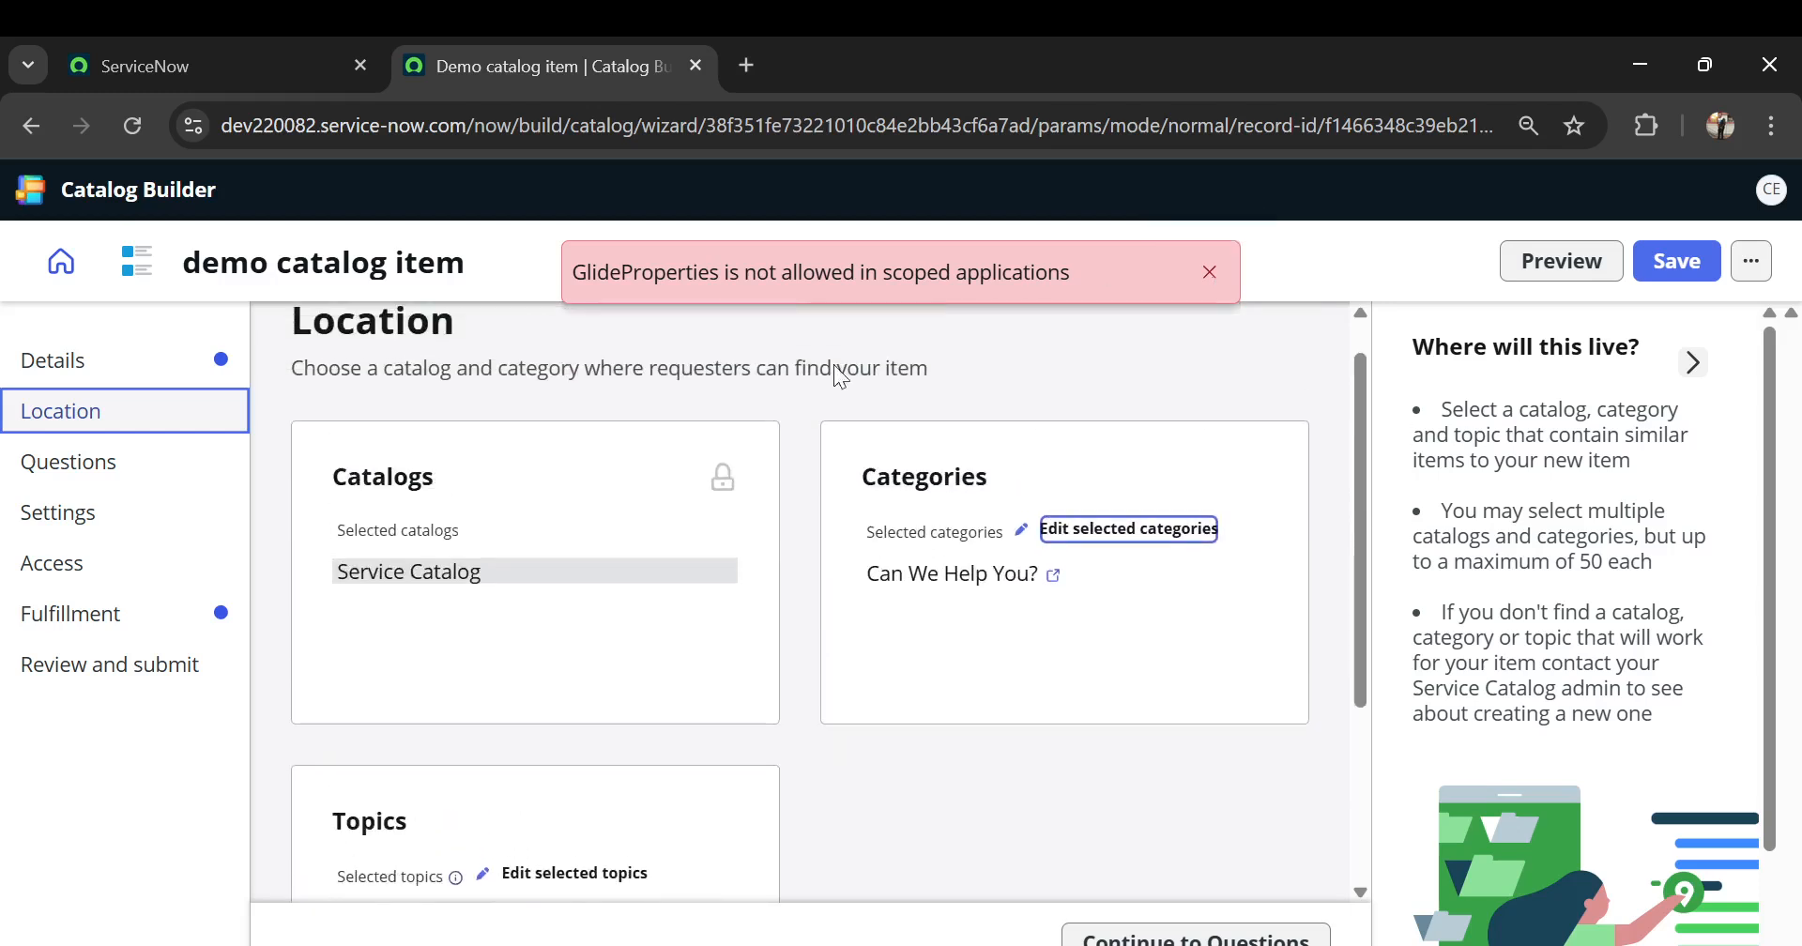
{"action": "left_click", "coordinate": [1211, 273]}
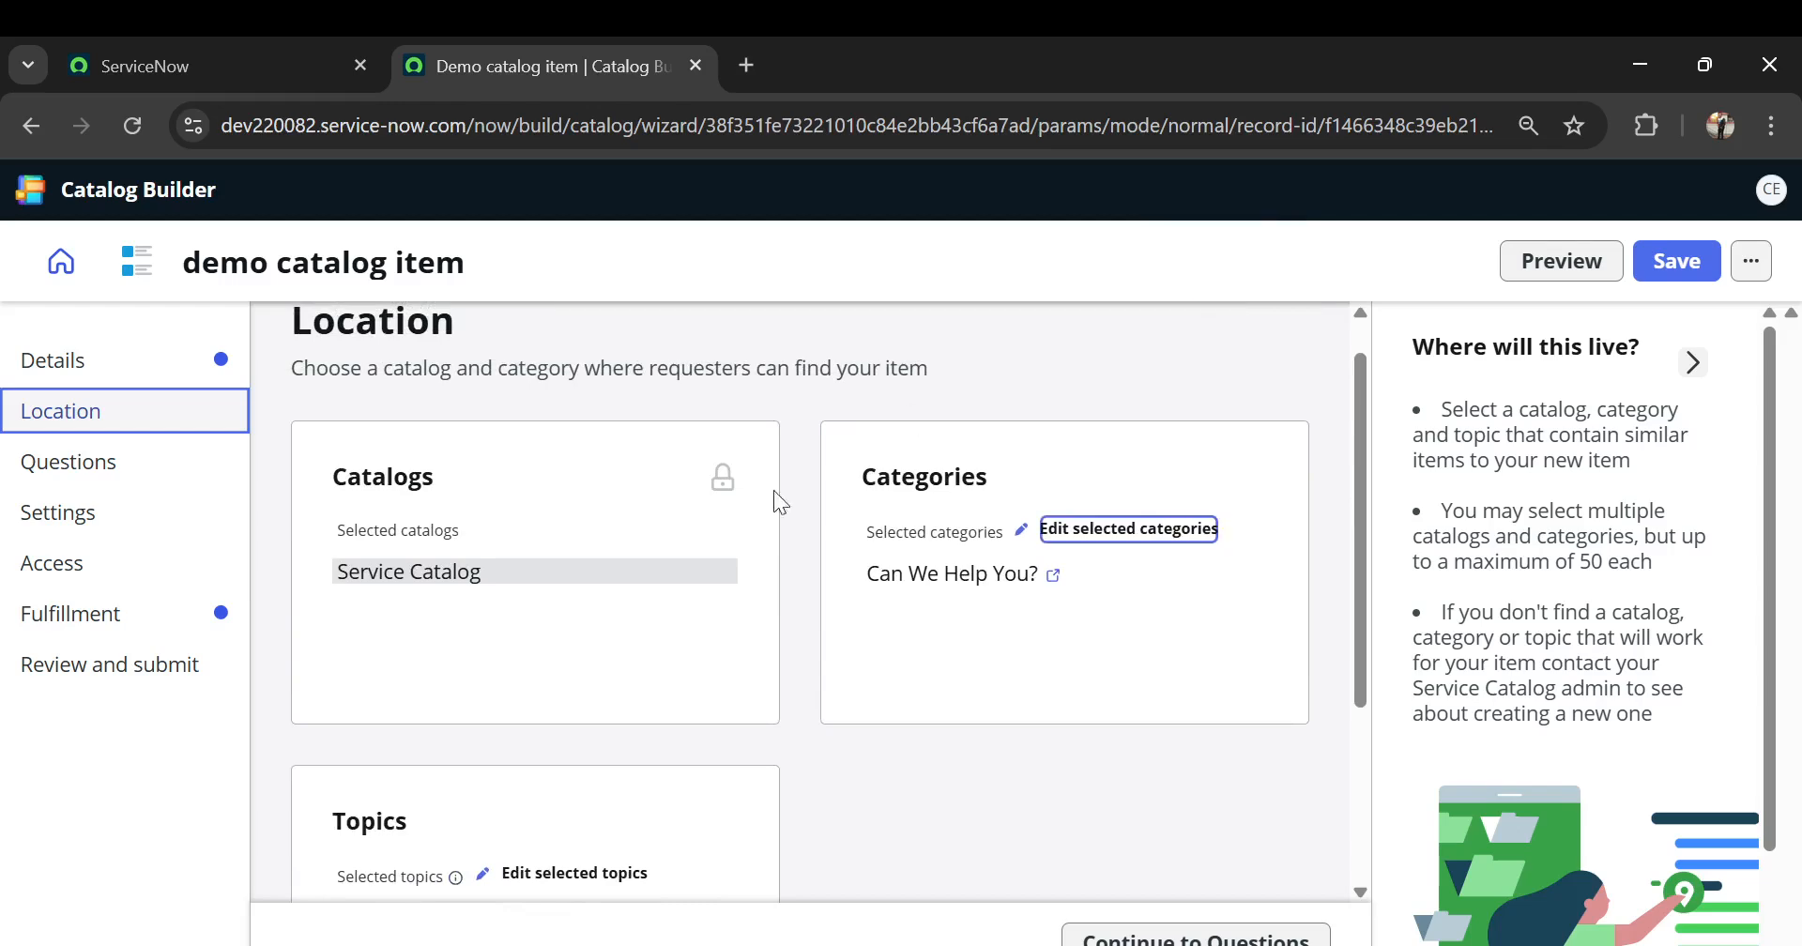
{"action": "scroll", "coordinate": [707, 541], "scroll_direction": "down", "scroll_amount": 3}
{"action": "scroll", "coordinate": [847, 504], "scroll_direction": "up", "scroll_amount": 3}
{"action": "scroll", "coordinate": [847, 503], "scroll_direction": "down", "scroll_amount": 3}
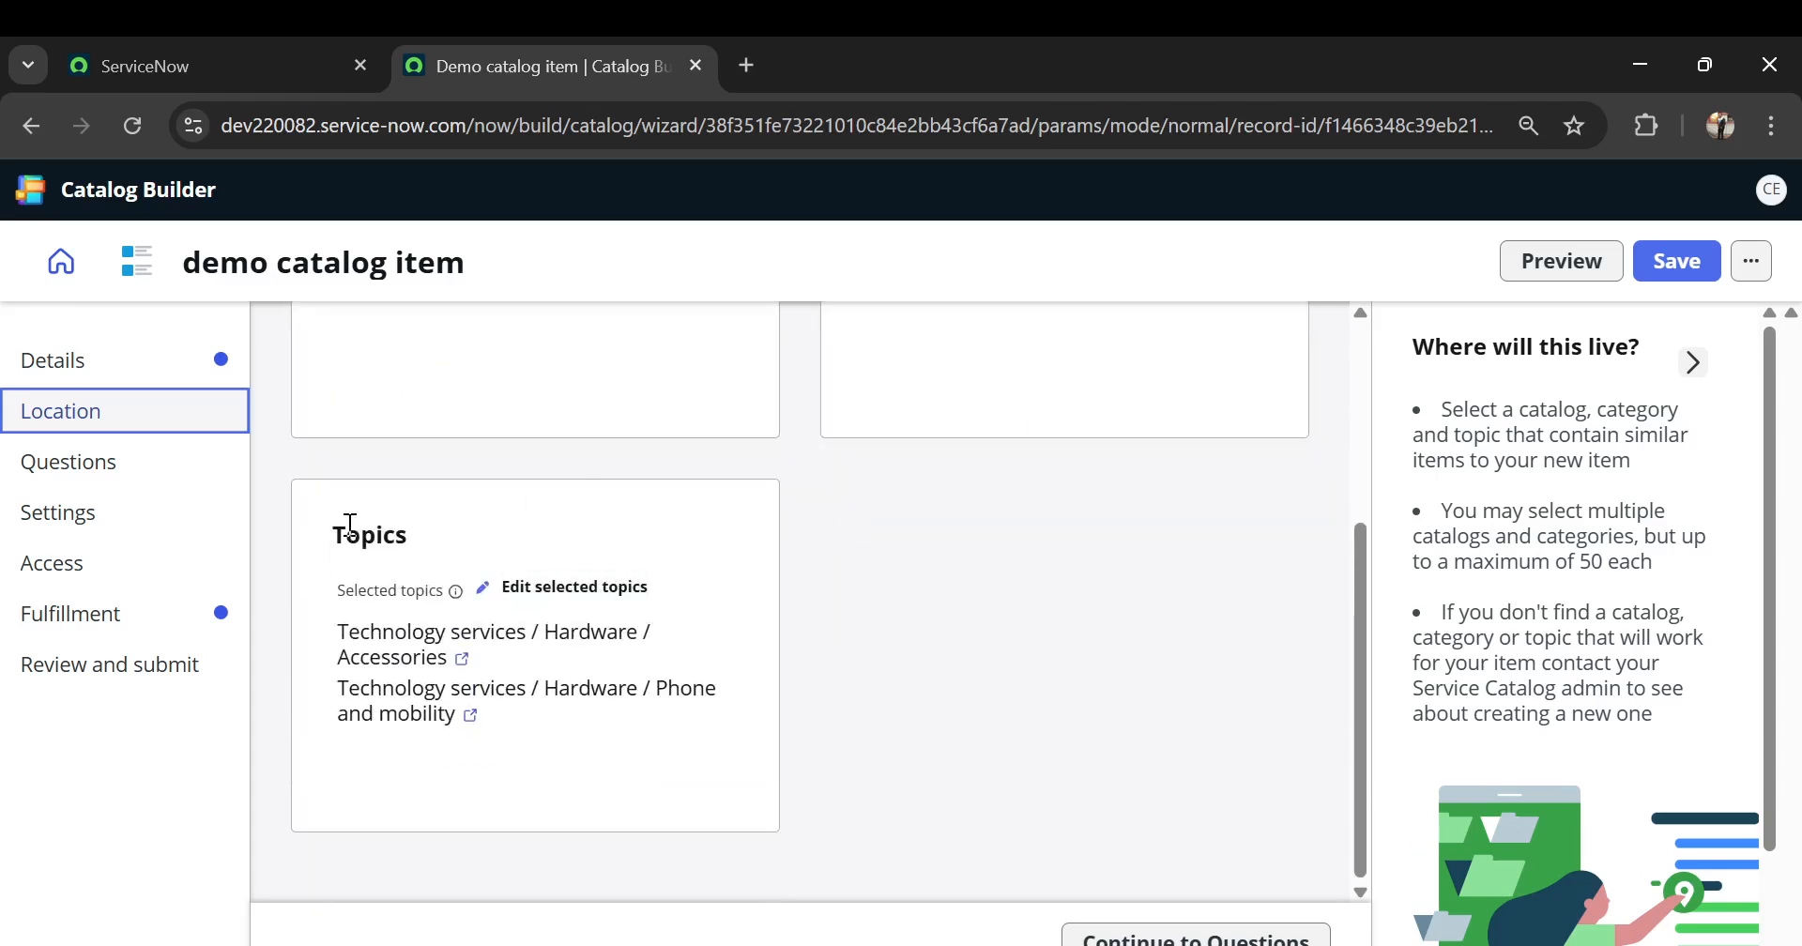
{"action": "left_click_drag", "start_coordinate": [328, 533], "coordinate": [450, 515]}
{"action": "left_click", "coordinate": [839, 509]}
- Go to the item's Questions section and examine the questions in the Standard Employee Questions set
{"action": "left_click", "coordinate": [87, 471]}
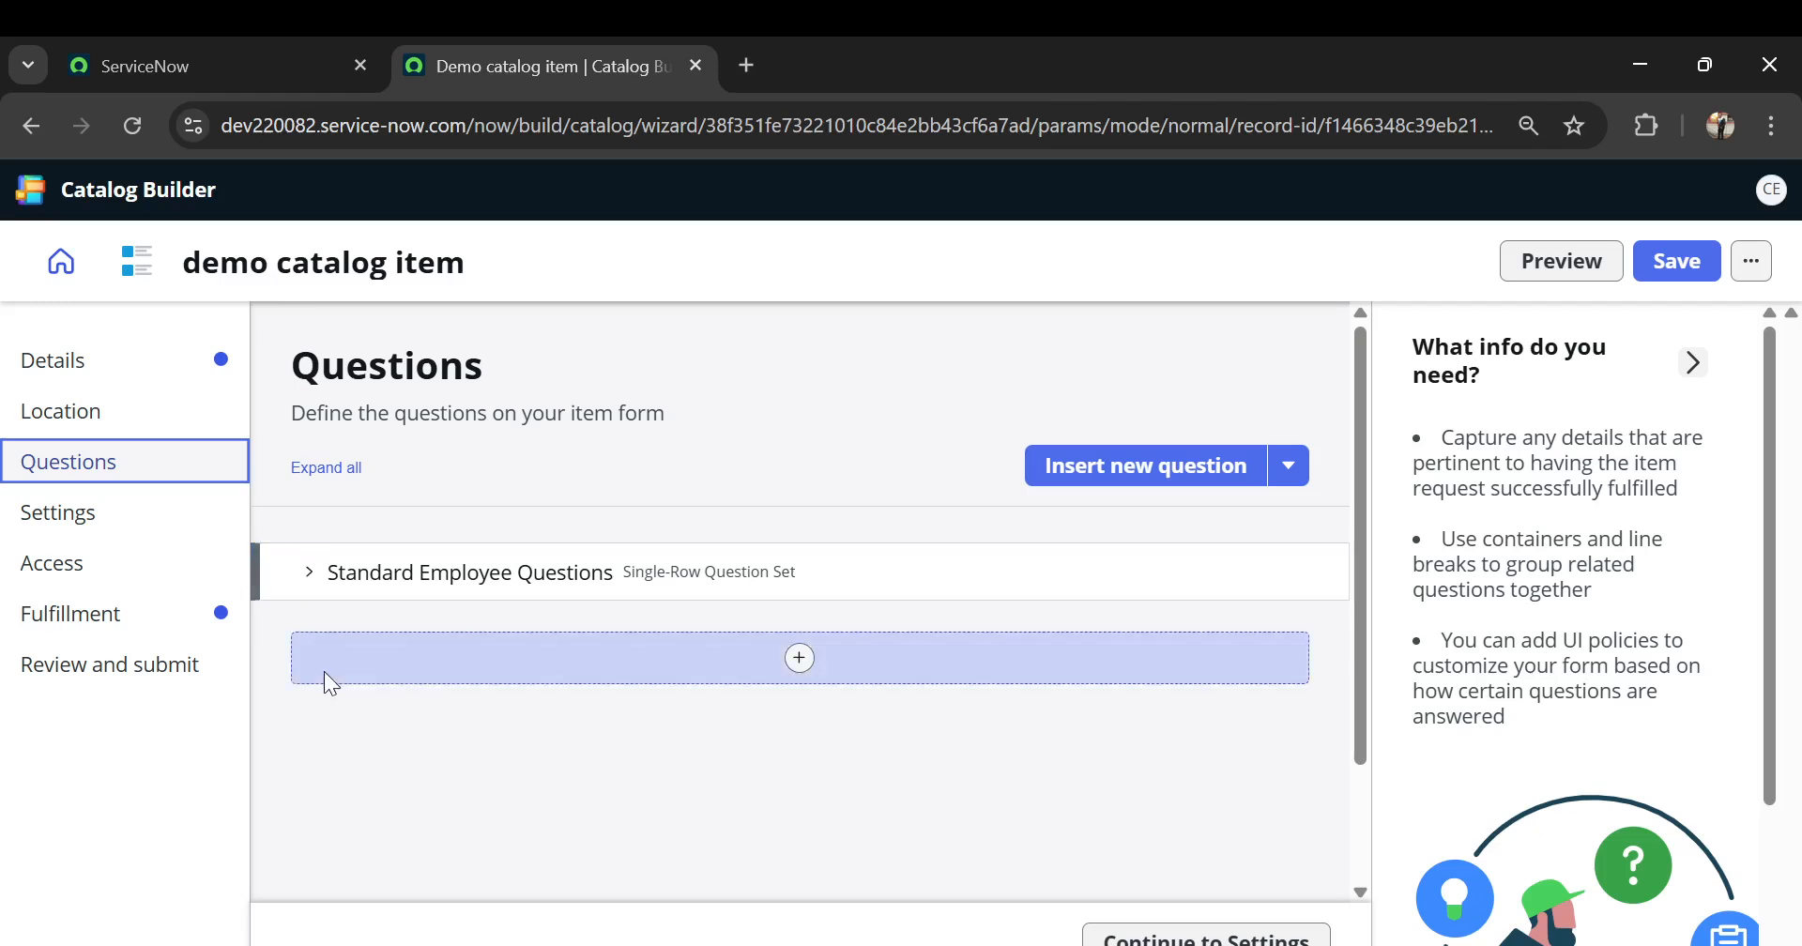
{"action": "left_click", "coordinate": [308, 573]}
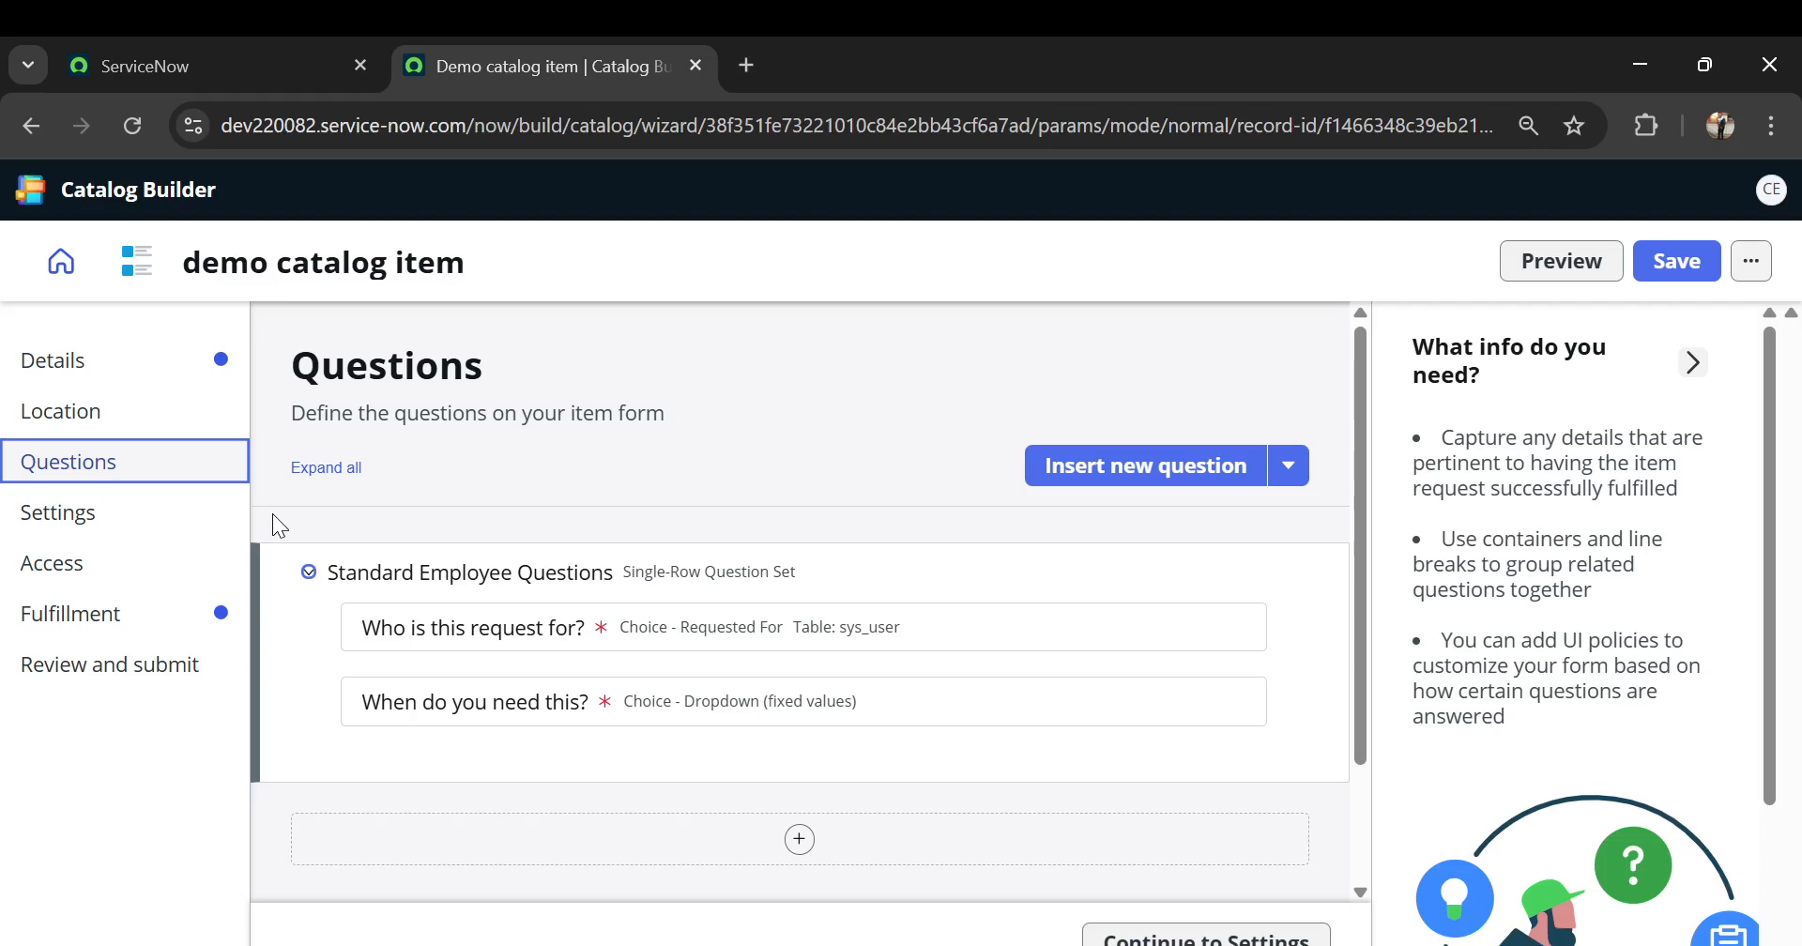
{"action": "left_click", "coordinate": [308, 572]}
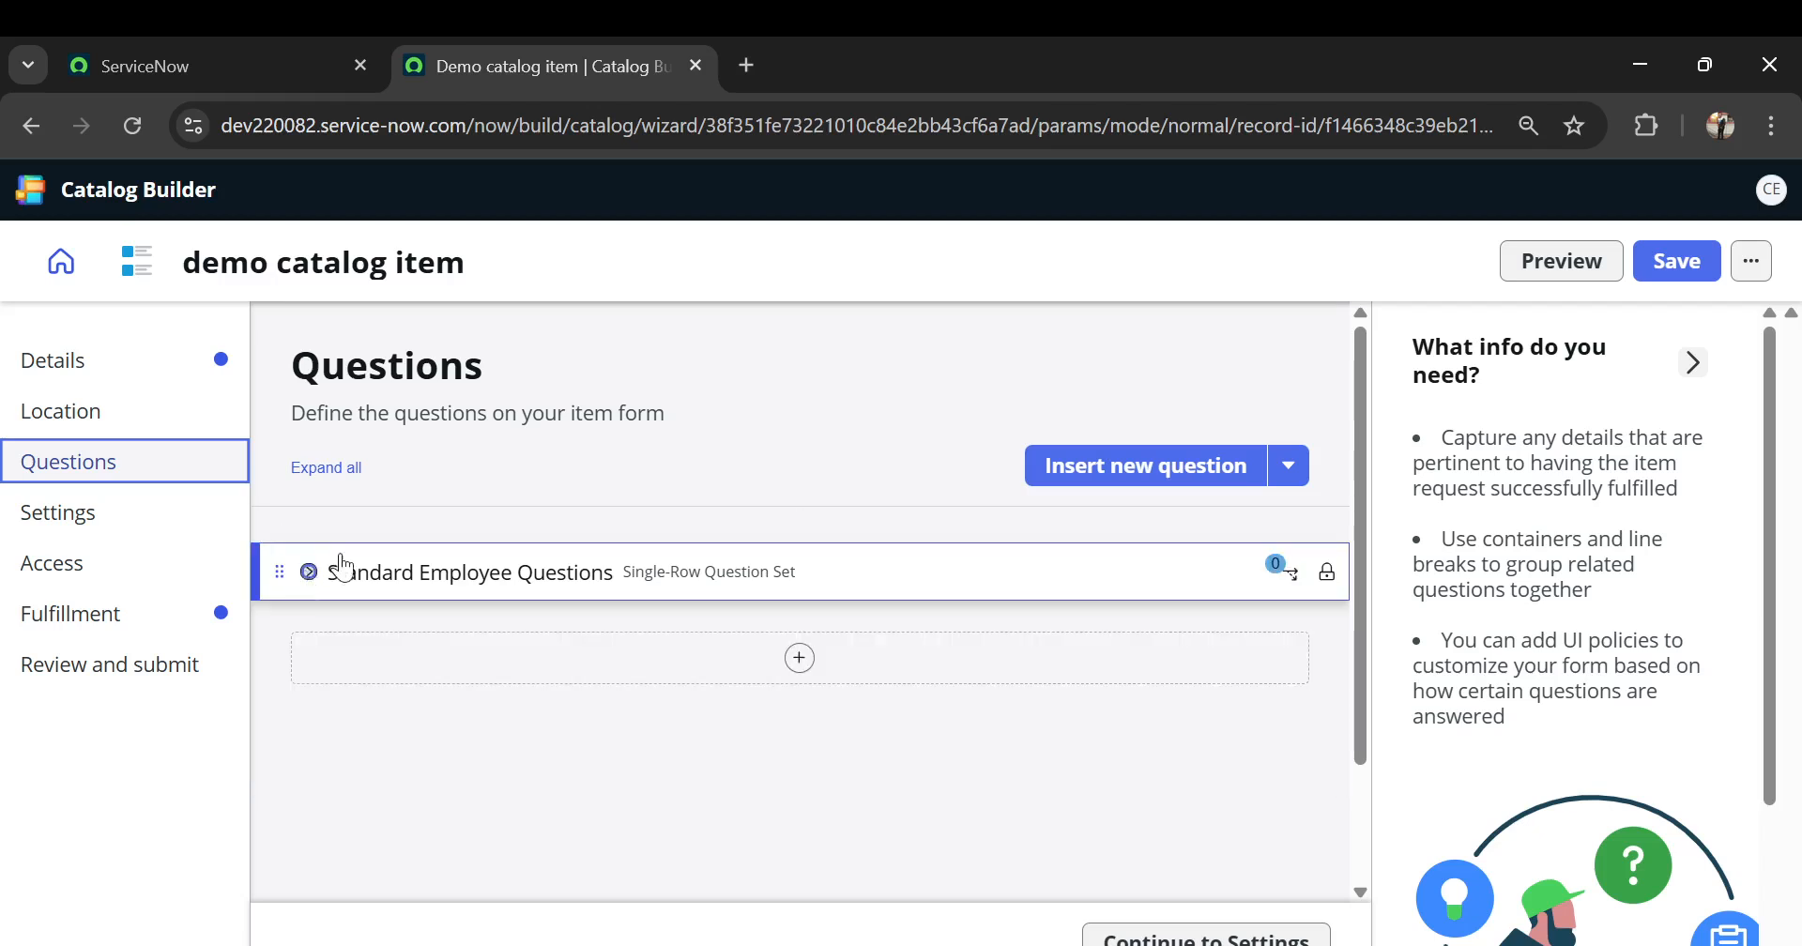
- Start a new question for the item, keeping the Text type and choosing the Single-line subtype
{"action": "left_click", "coordinate": [1172, 479]}
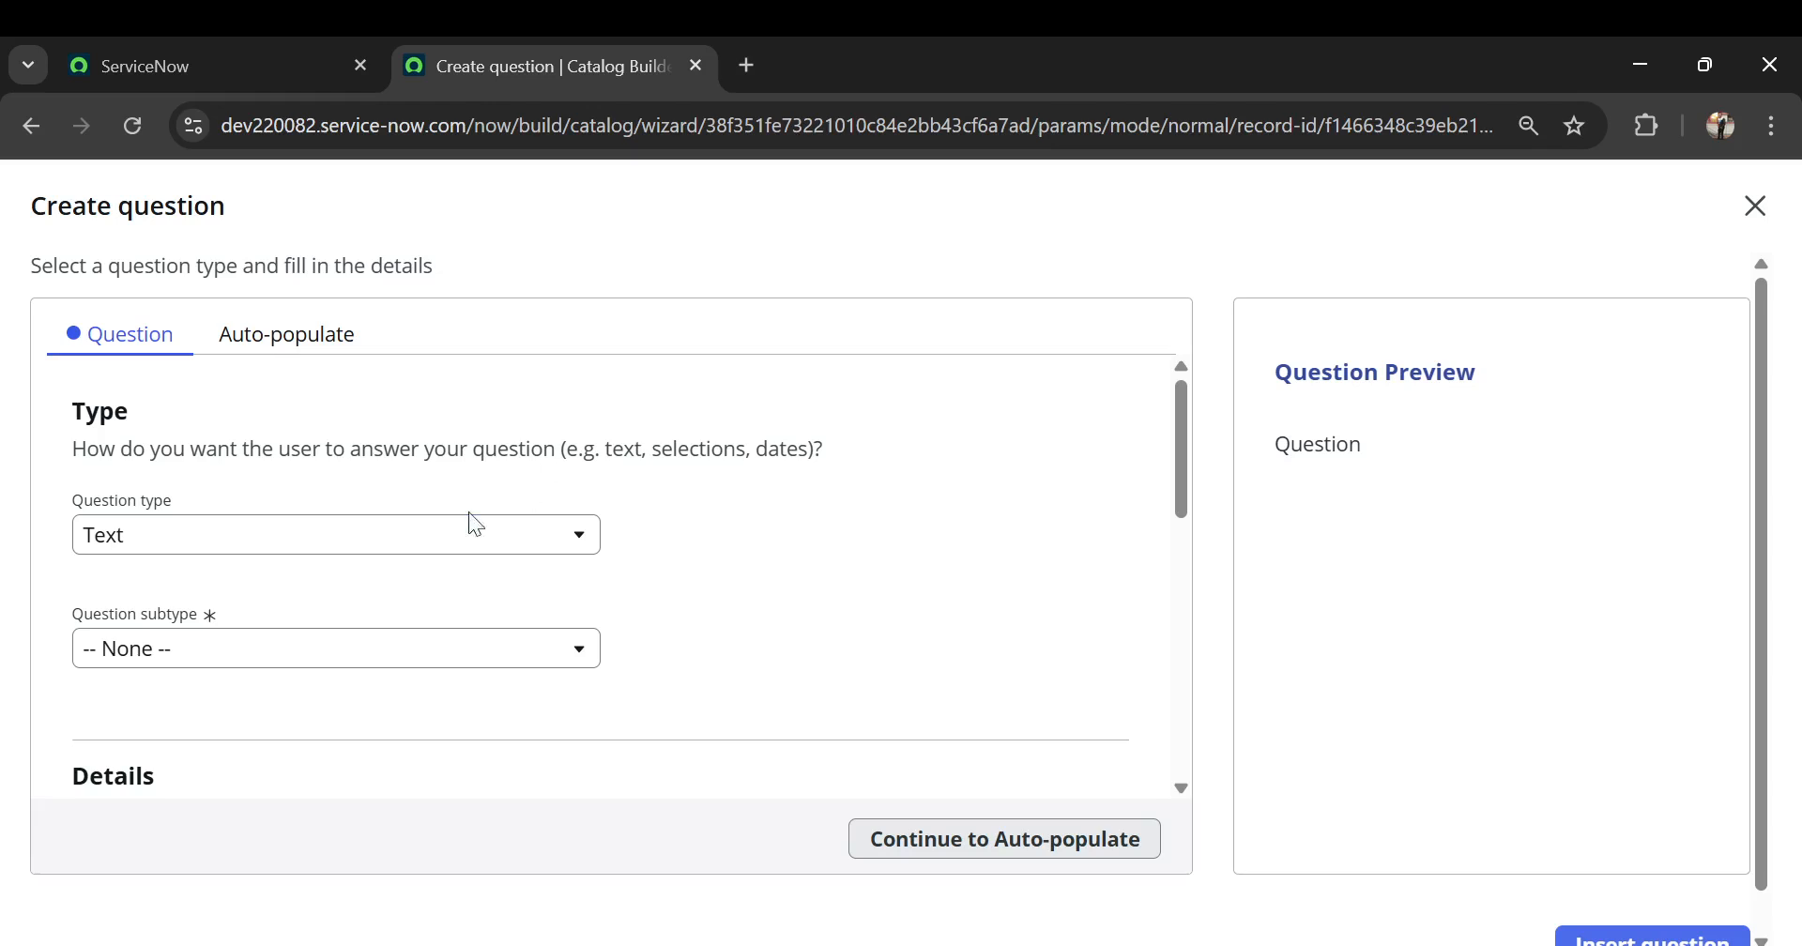
{"action": "left_click", "coordinate": [381, 551]}
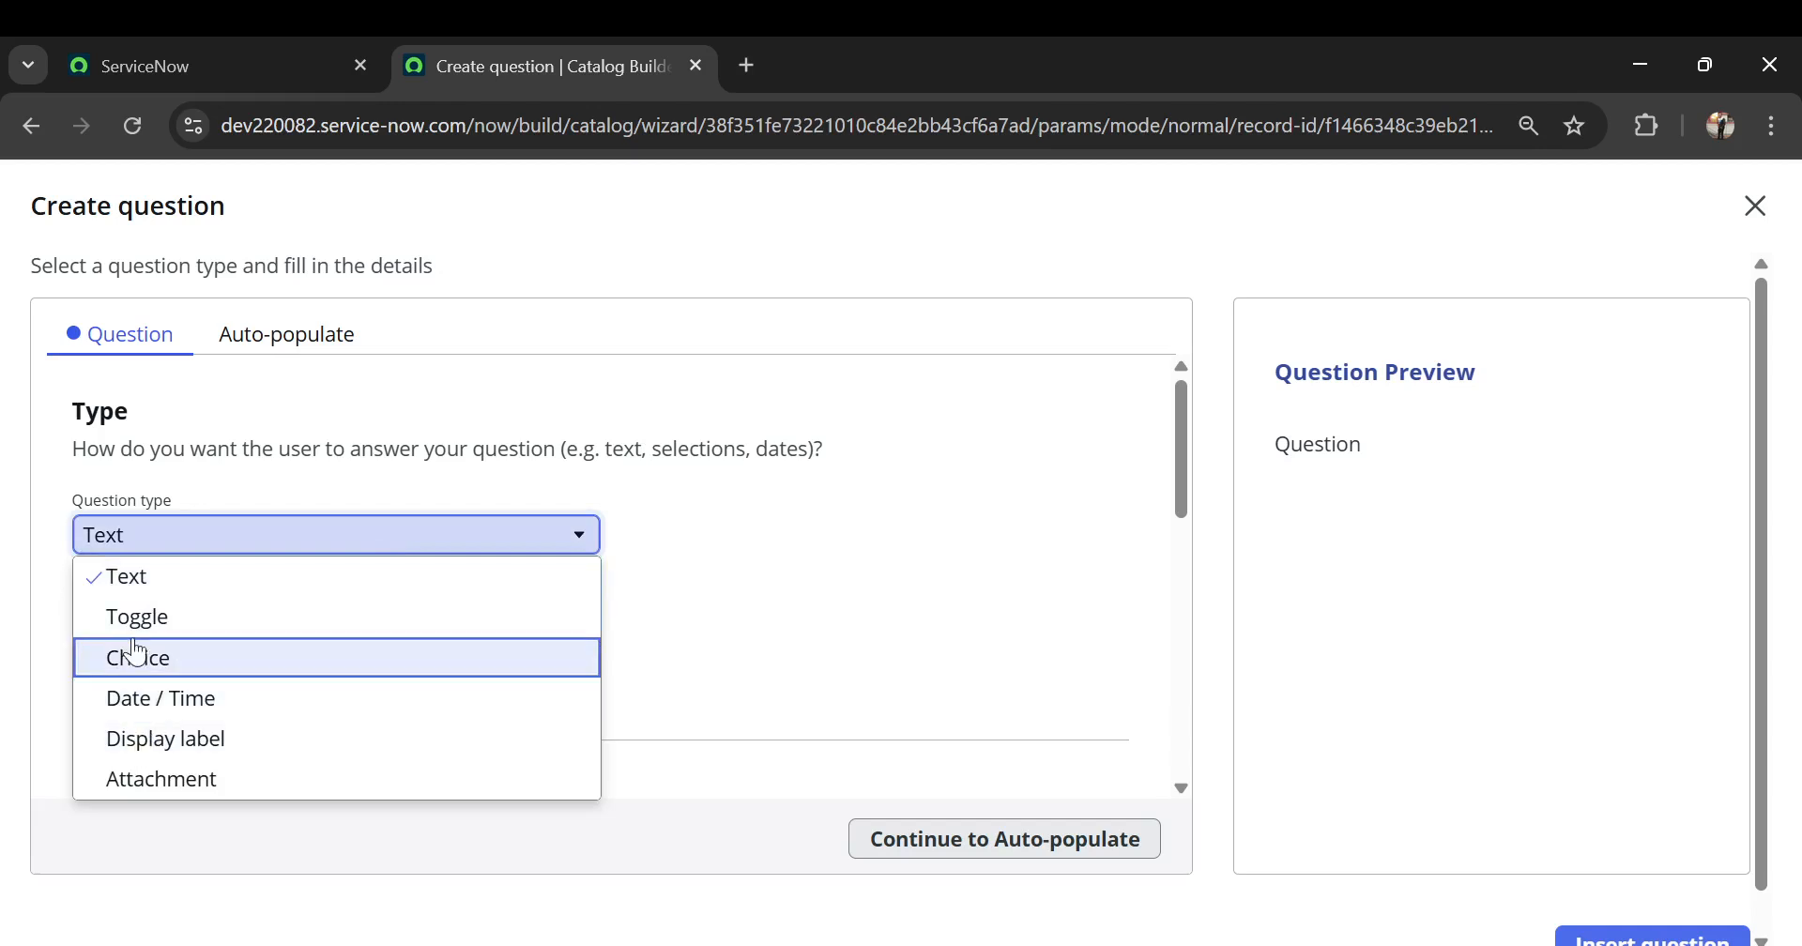
{"action": "left_click", "coordinate": [524, 403]}
{"action": "scroll", "coordinate": [255, 670], "scroll_direction": "down", "scroll_amount": 2}
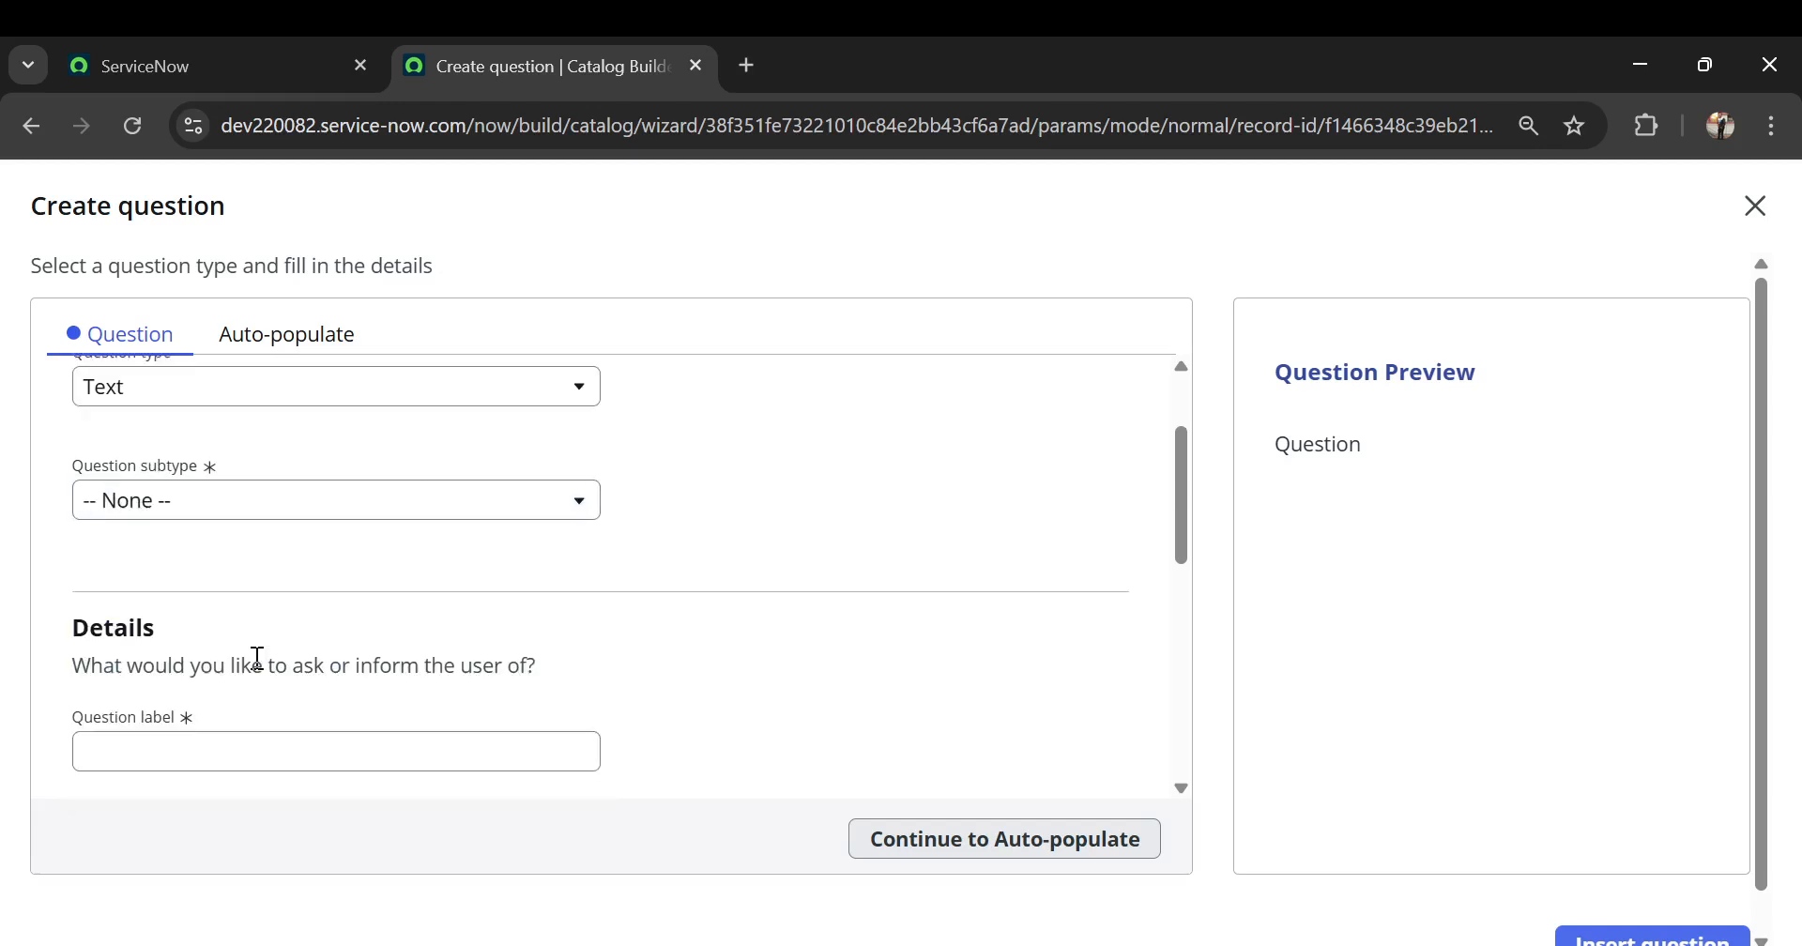
{"action": "left_click", "coordinate": [188, 500]}
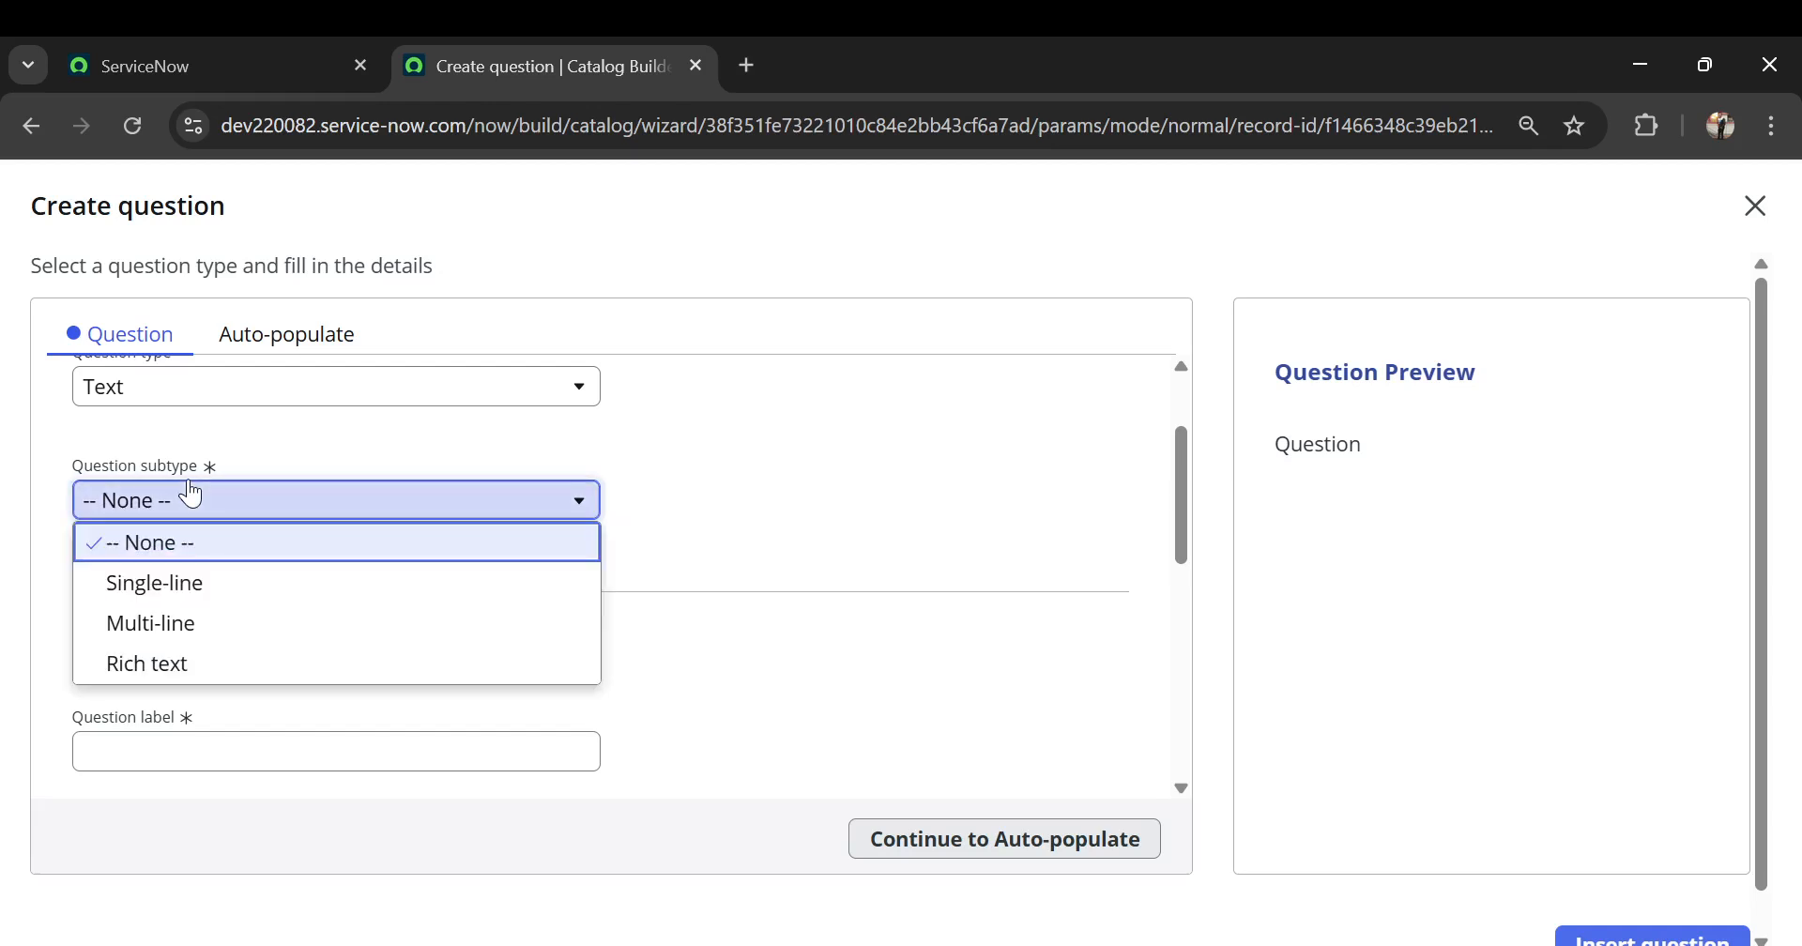
{"action": "left_click", "coordinate": [166, 584]}
{"action": "scroll", "coordinate": [179, 646], "scroll_direction": "down", "scroll_amount": 1}
- Label the single-line question "your name" and make it mandatory
{"action": "left_click", "coordinate": [138, 665]}
{"action": "type", "text": "your name"}
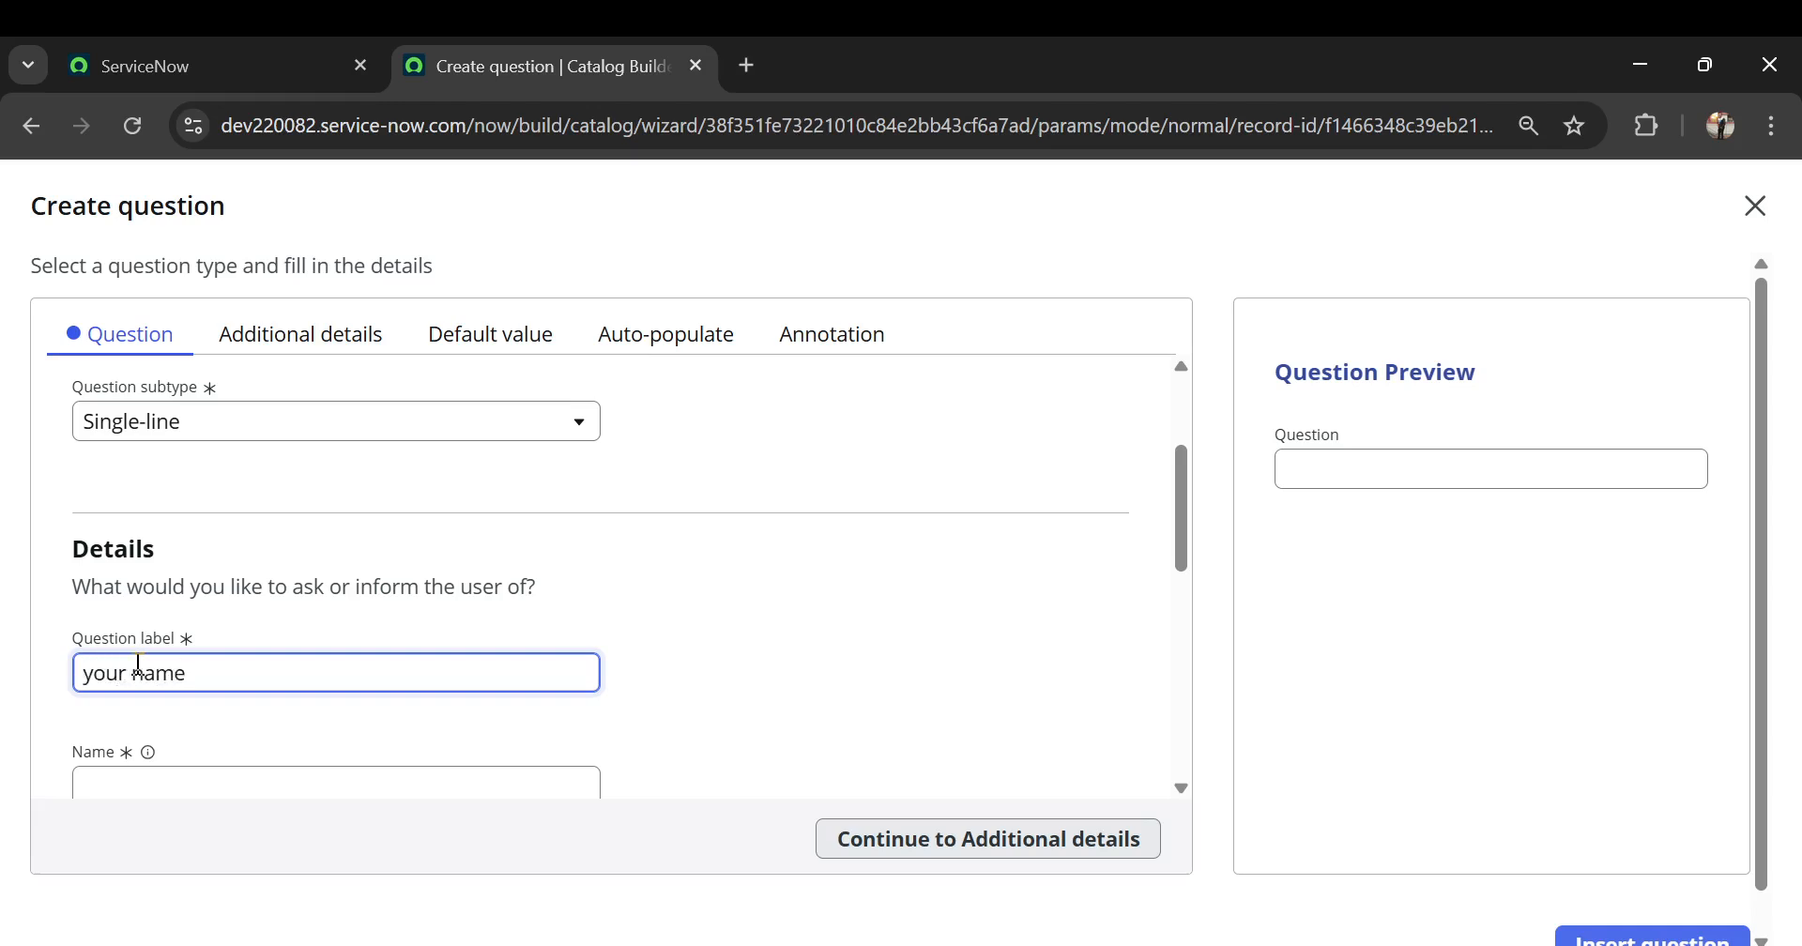
{"action": "key", "text": "Tab"}
{"action": "scroll", "coordinate": [138, 663], "scroll_direction": "down", "scroll_amount": 5}
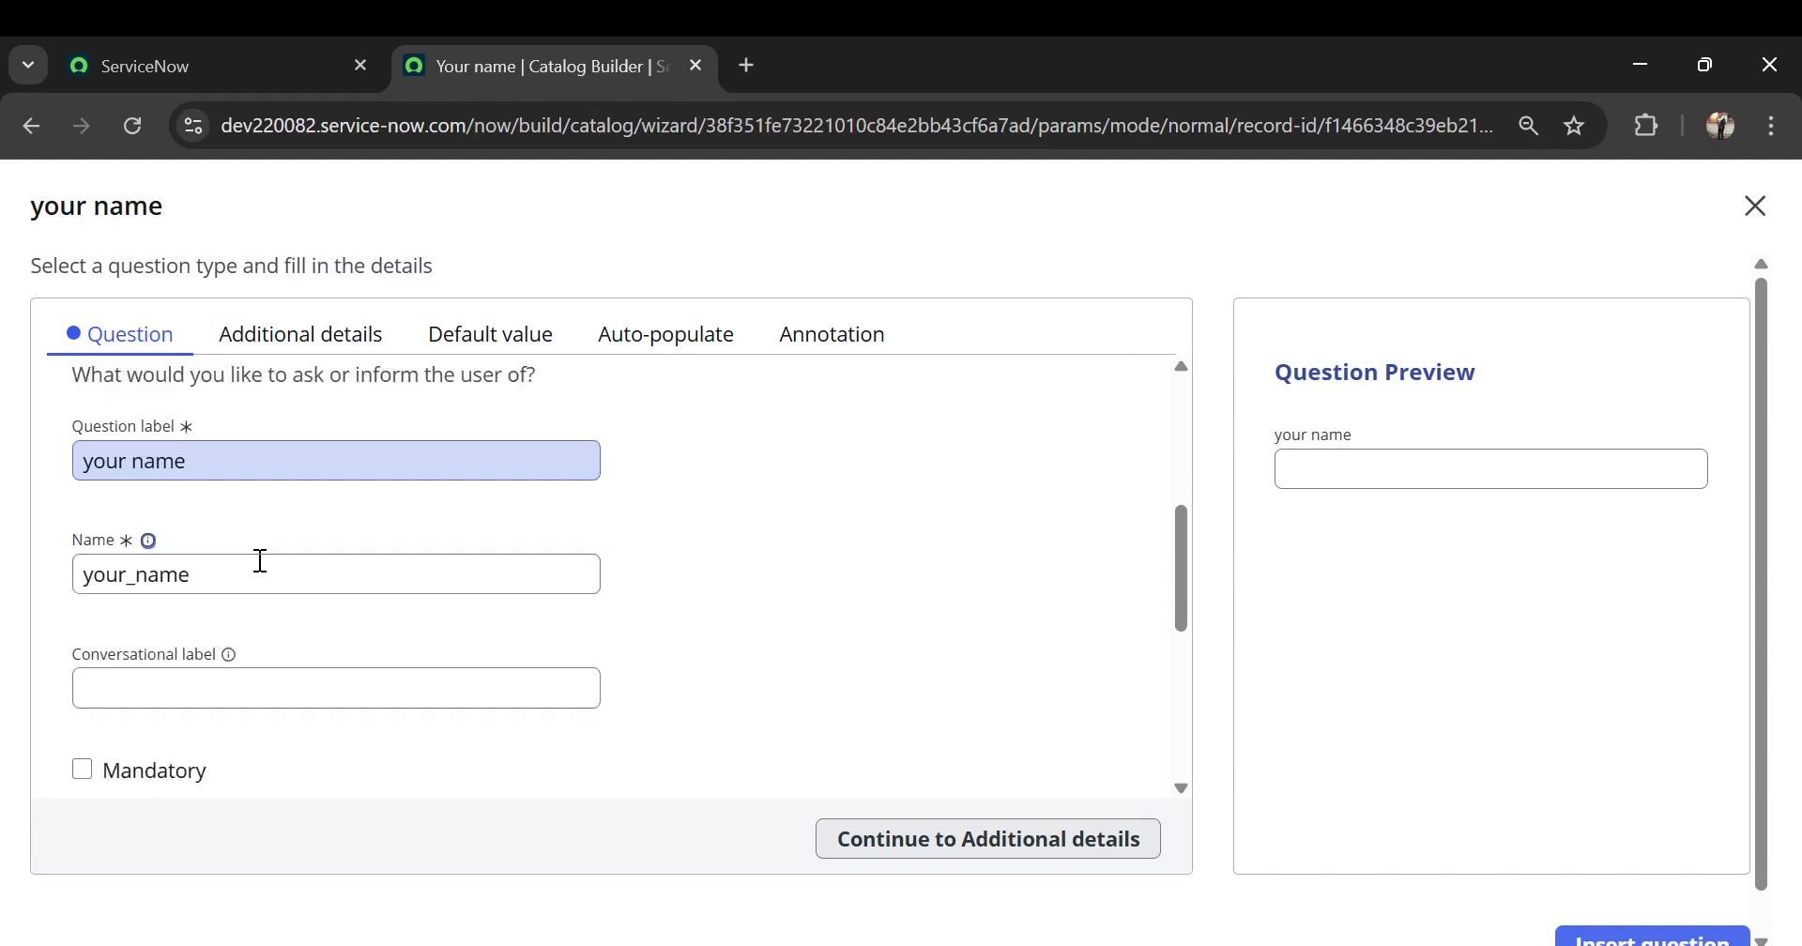
{"action": "left_click", "coordinate": [116, 493]}
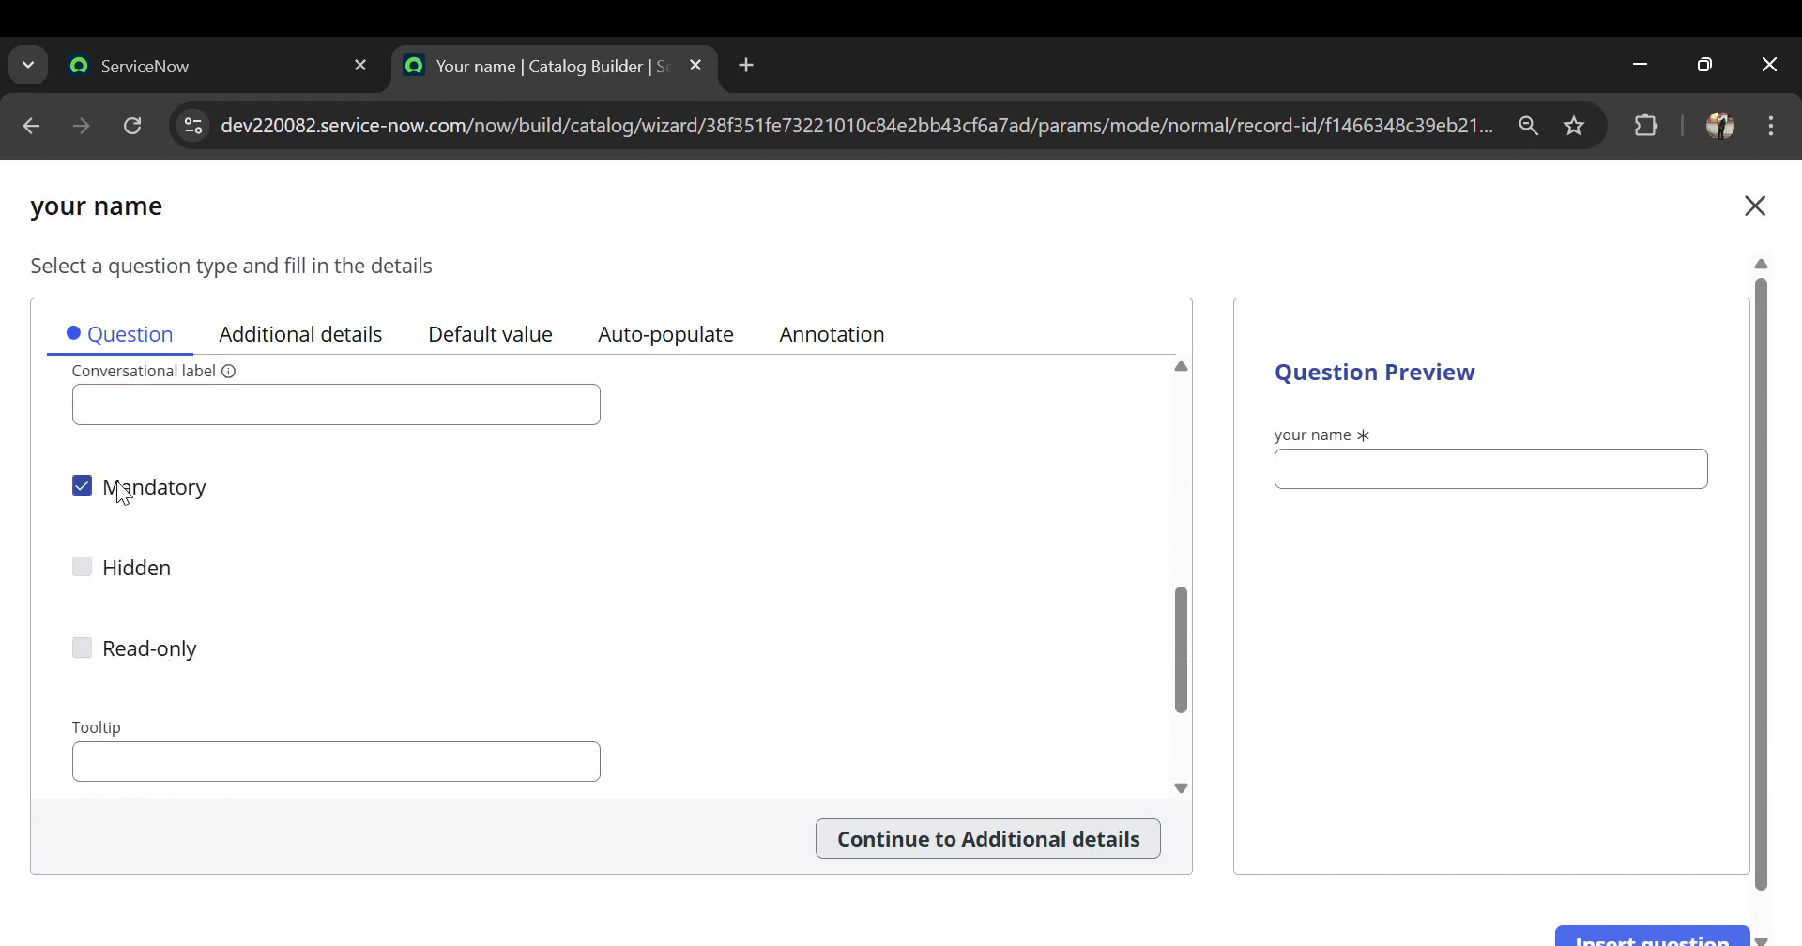
{"action": "left_click", "coordinate": [338, 424]}
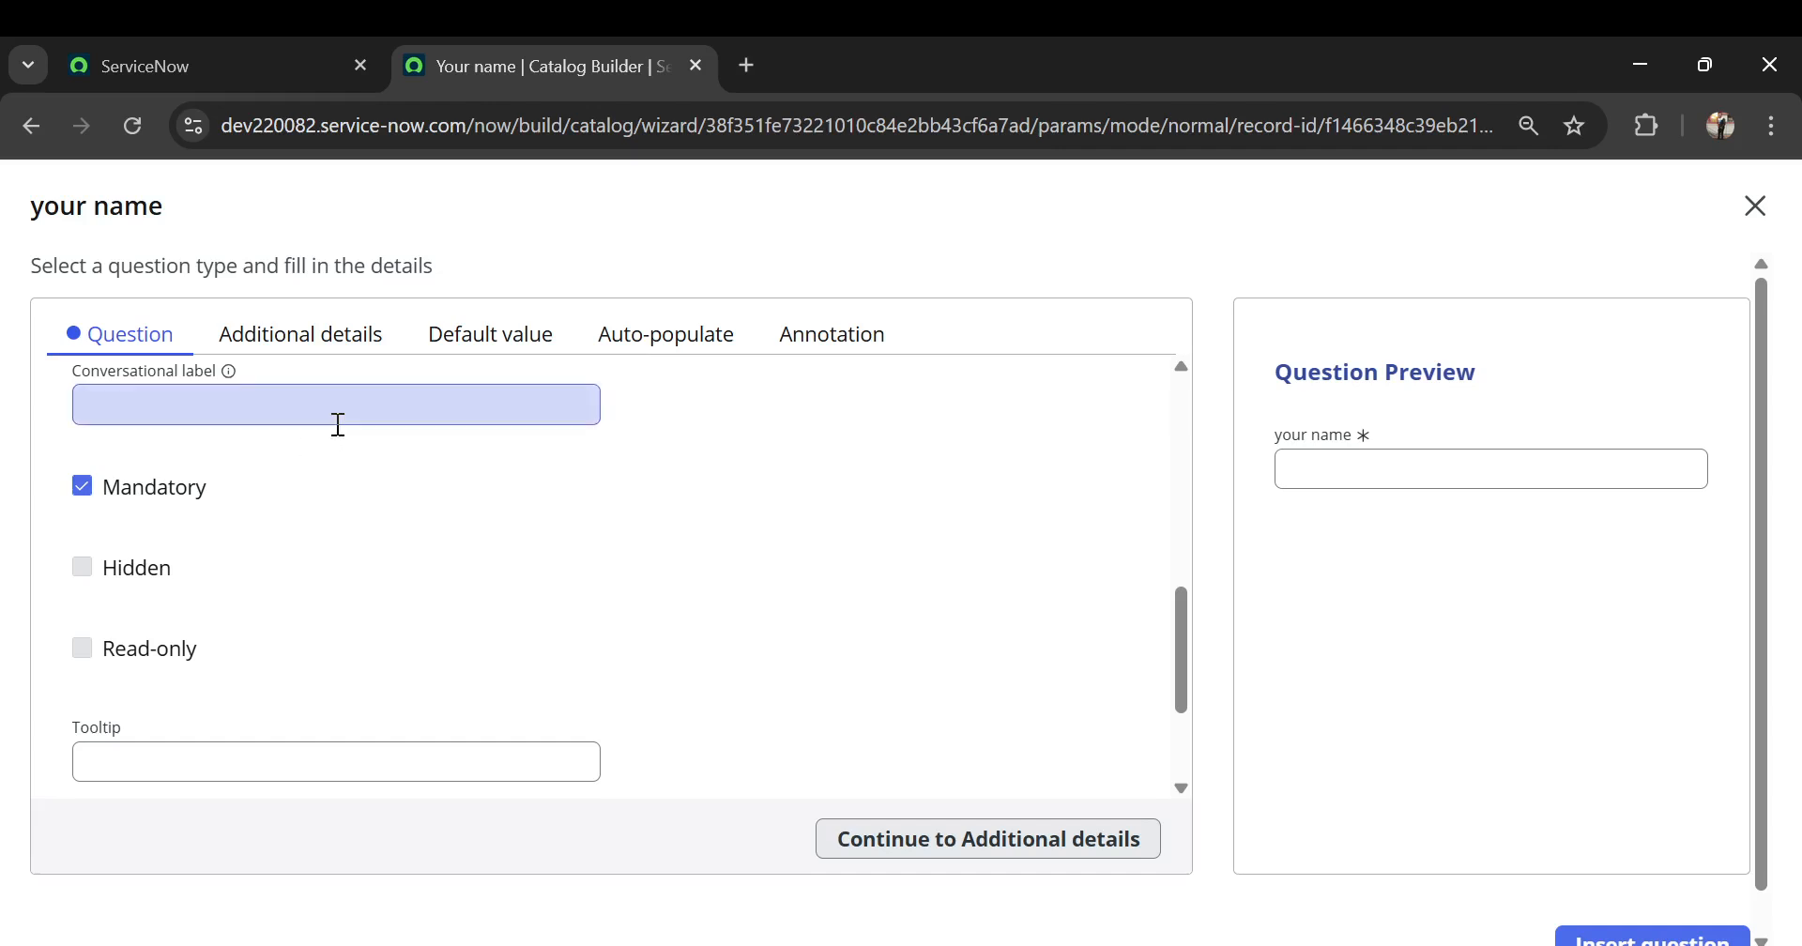
- Review the question's text validation options, default value and auto-populate settings, including the guidance on auto-populate
{"action": "left_click", "coordinate": [322, 357]}
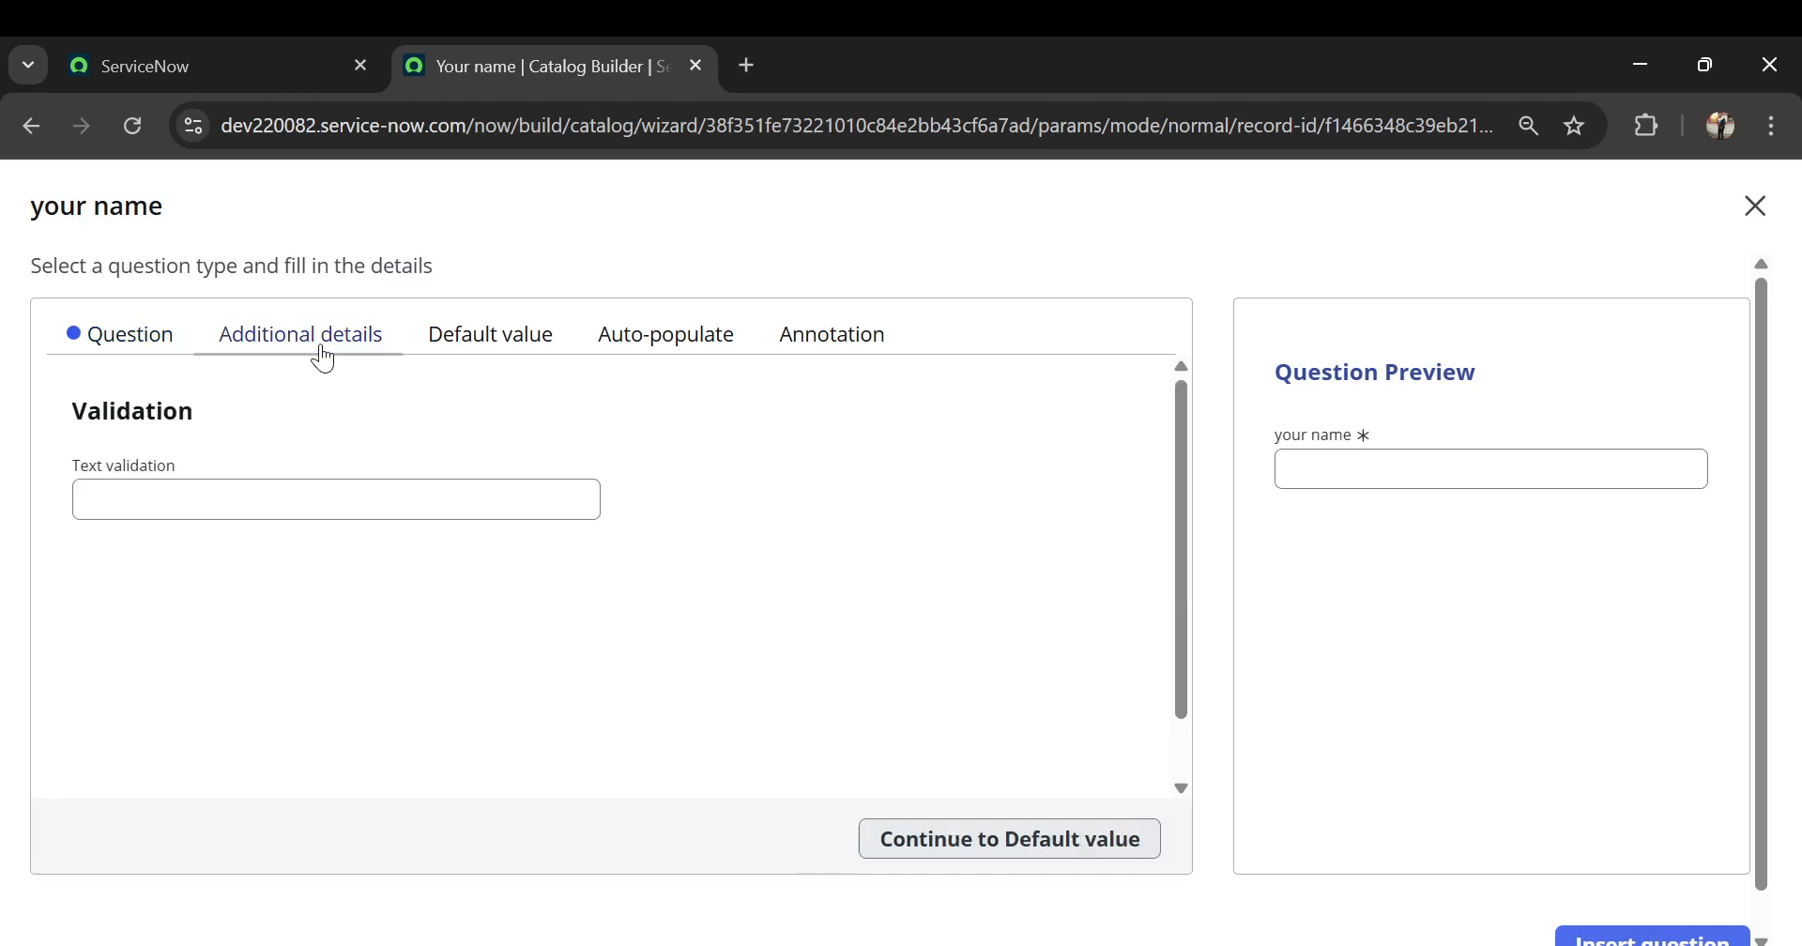
{"action": "left_click", "coordinate": [210, 502]}
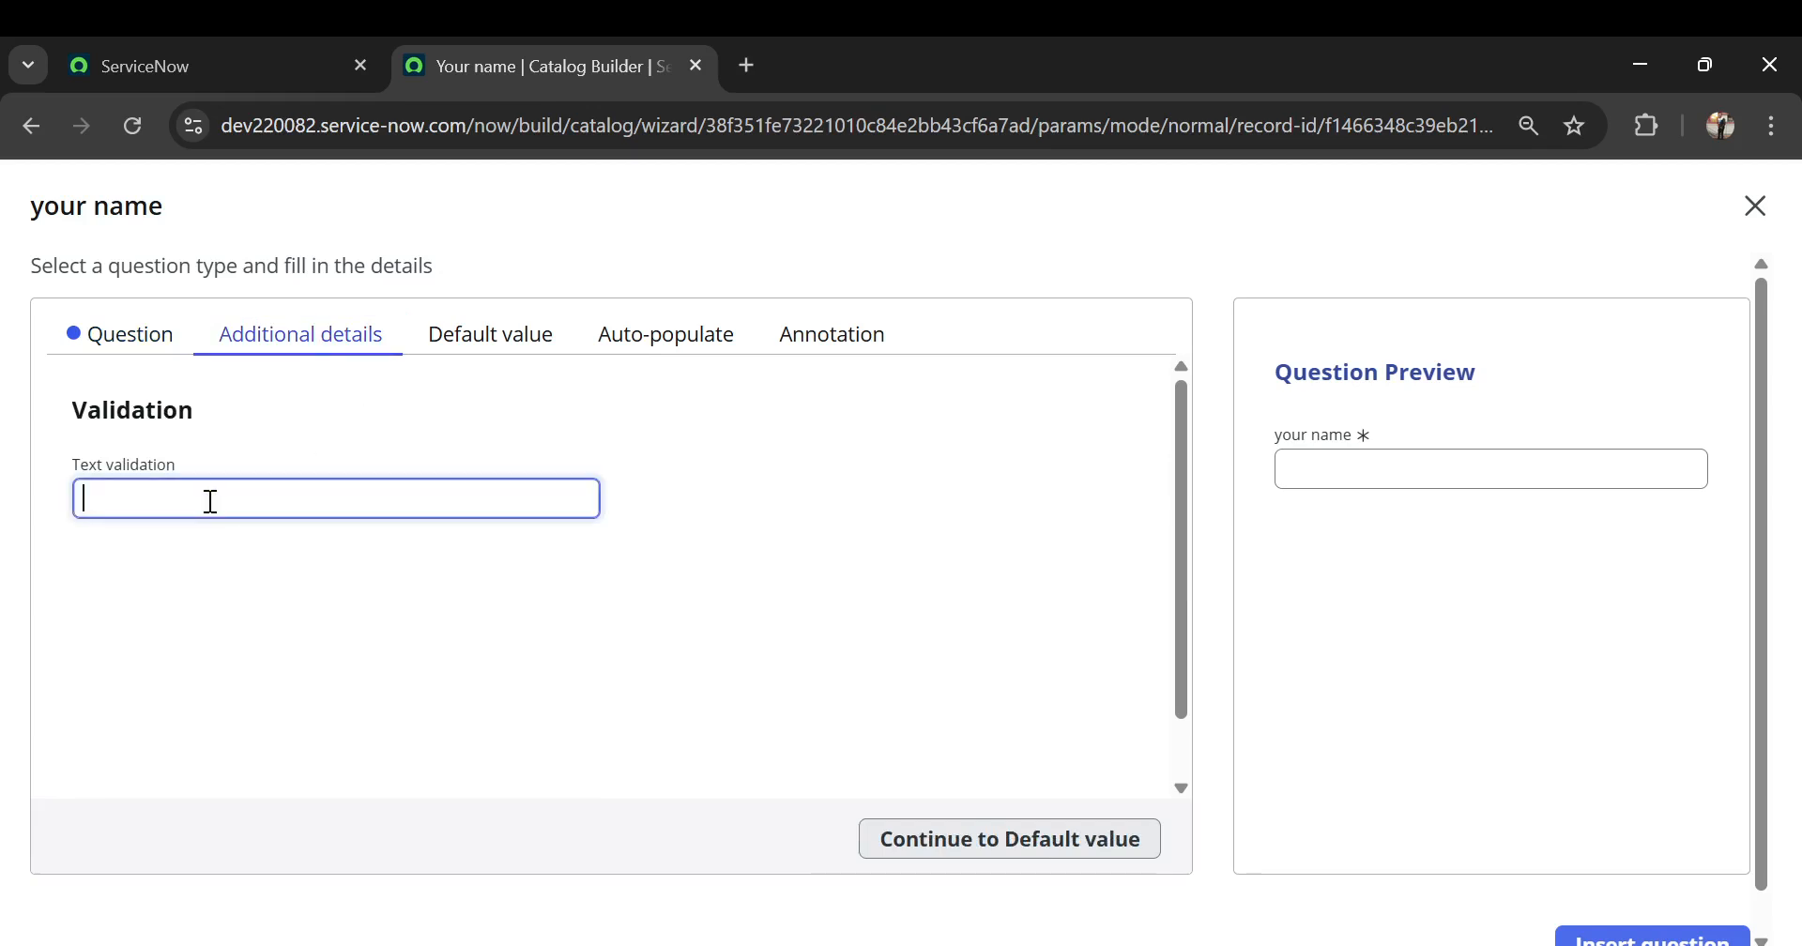
{"action": "left_click", "coordinate": [211, 501]}
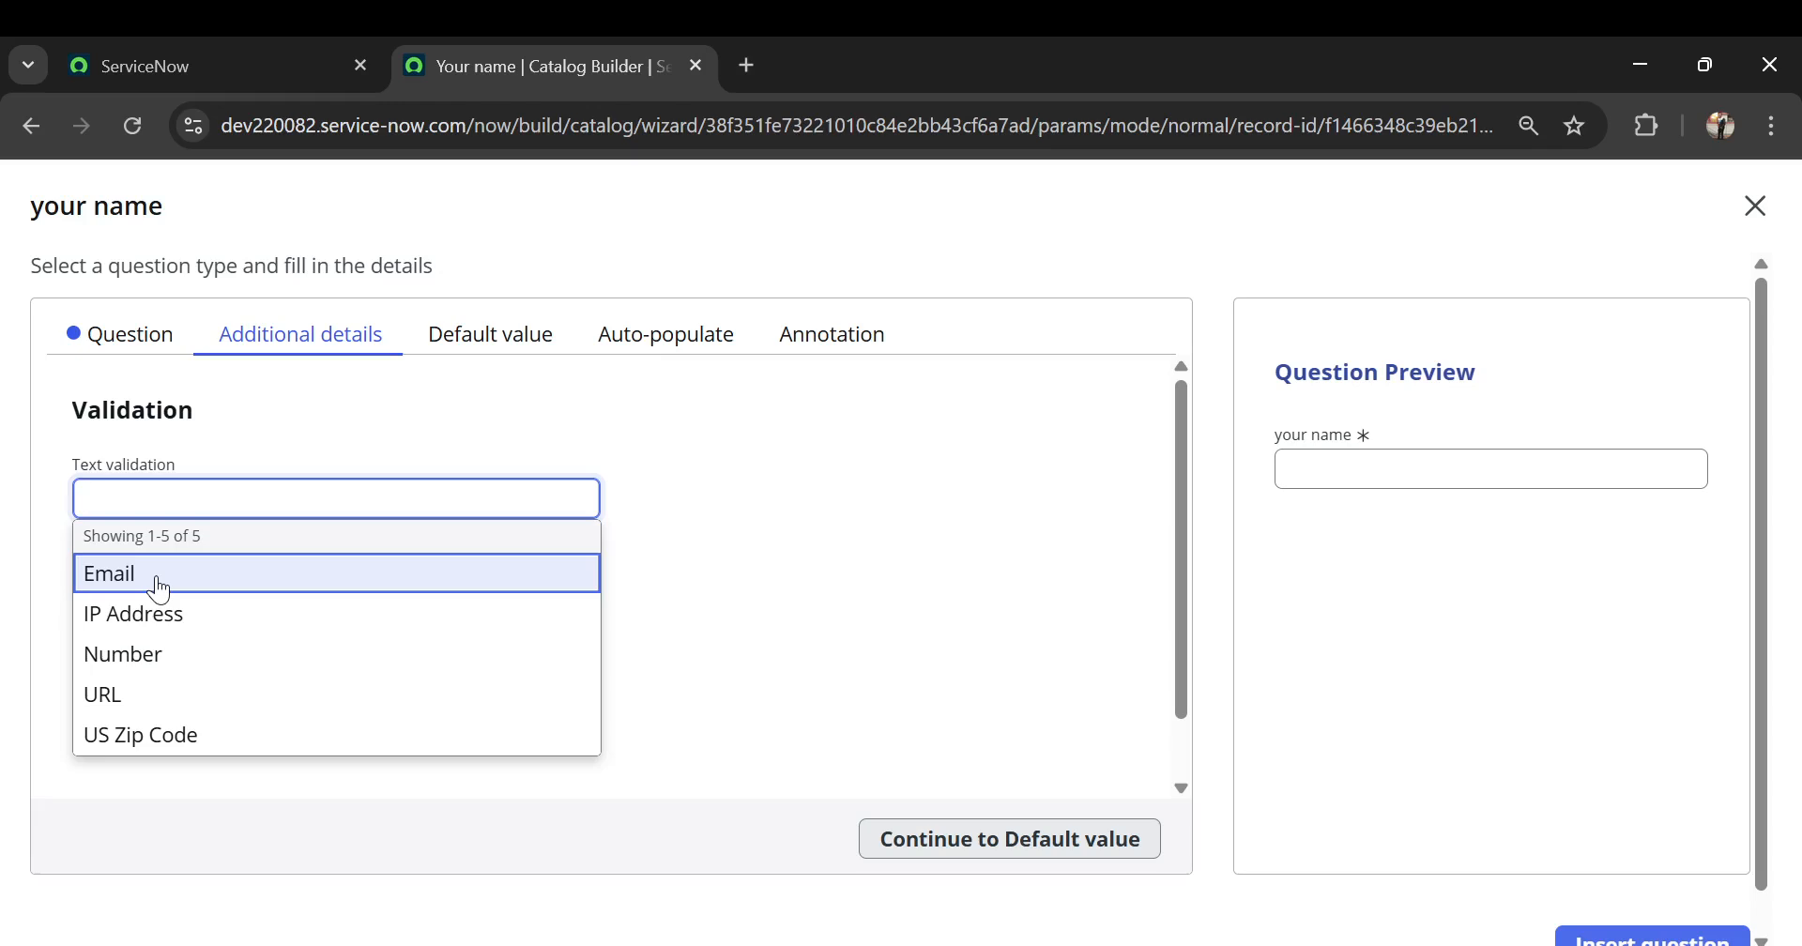
{"action": "left_click", "coordinate": [342, 414]}
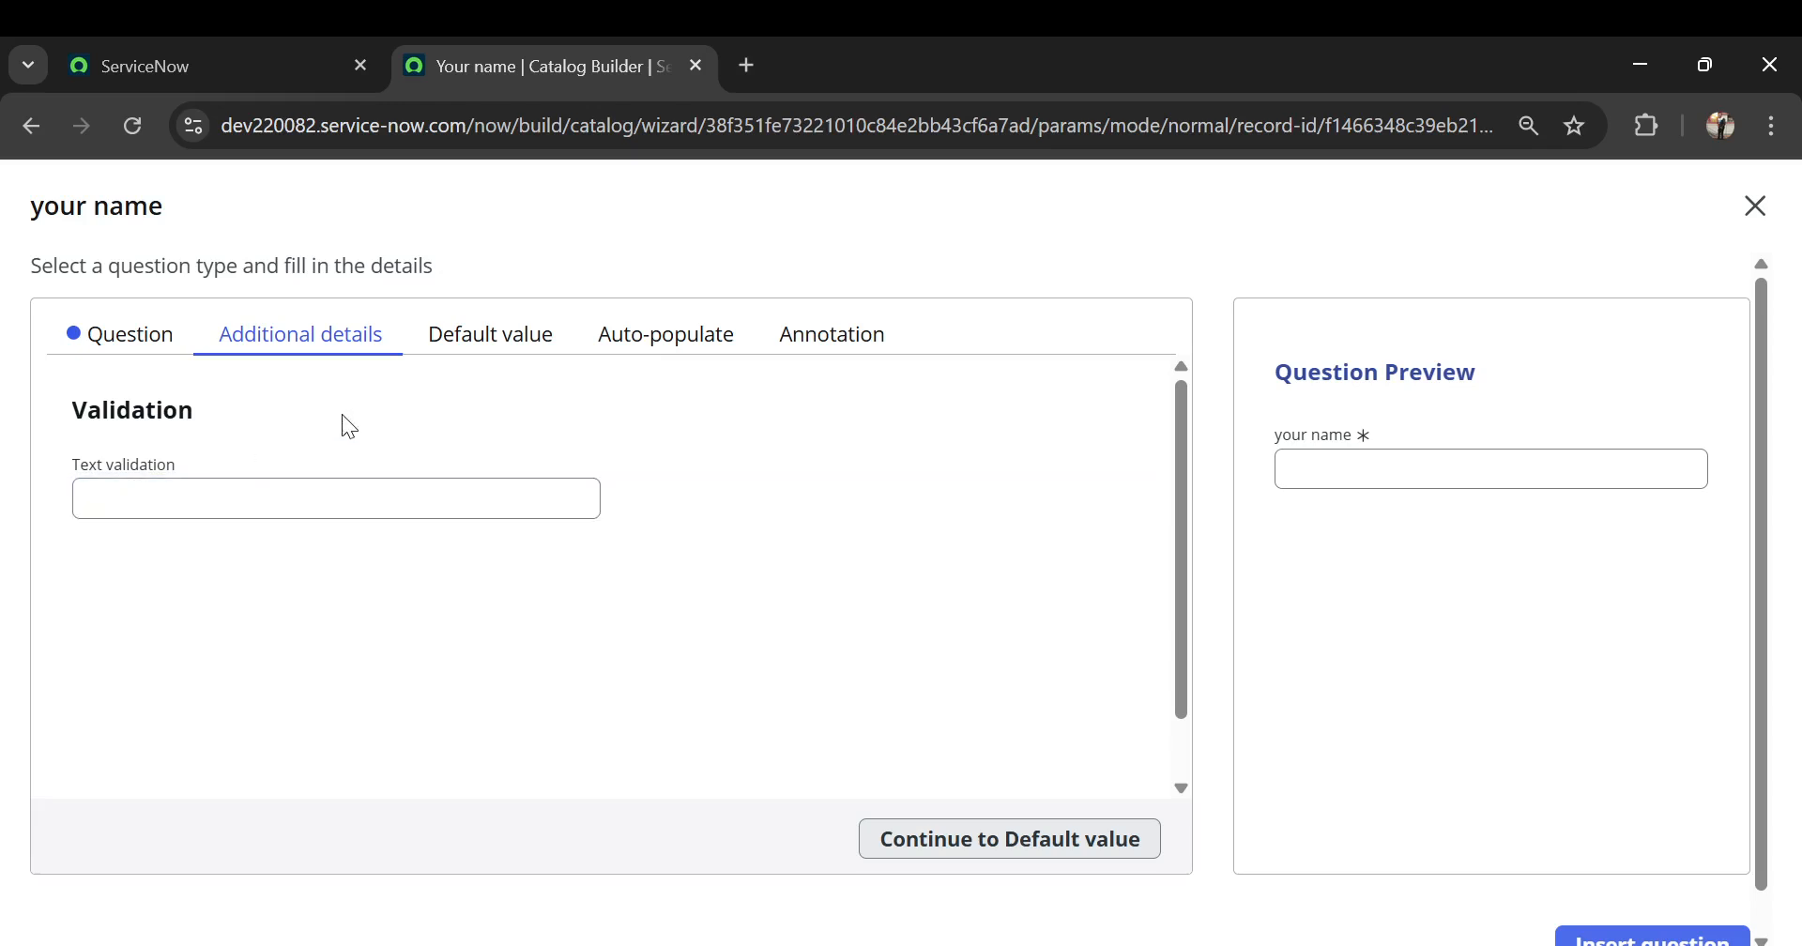
{"action": "left_click", "coordinate": [507, 343]}
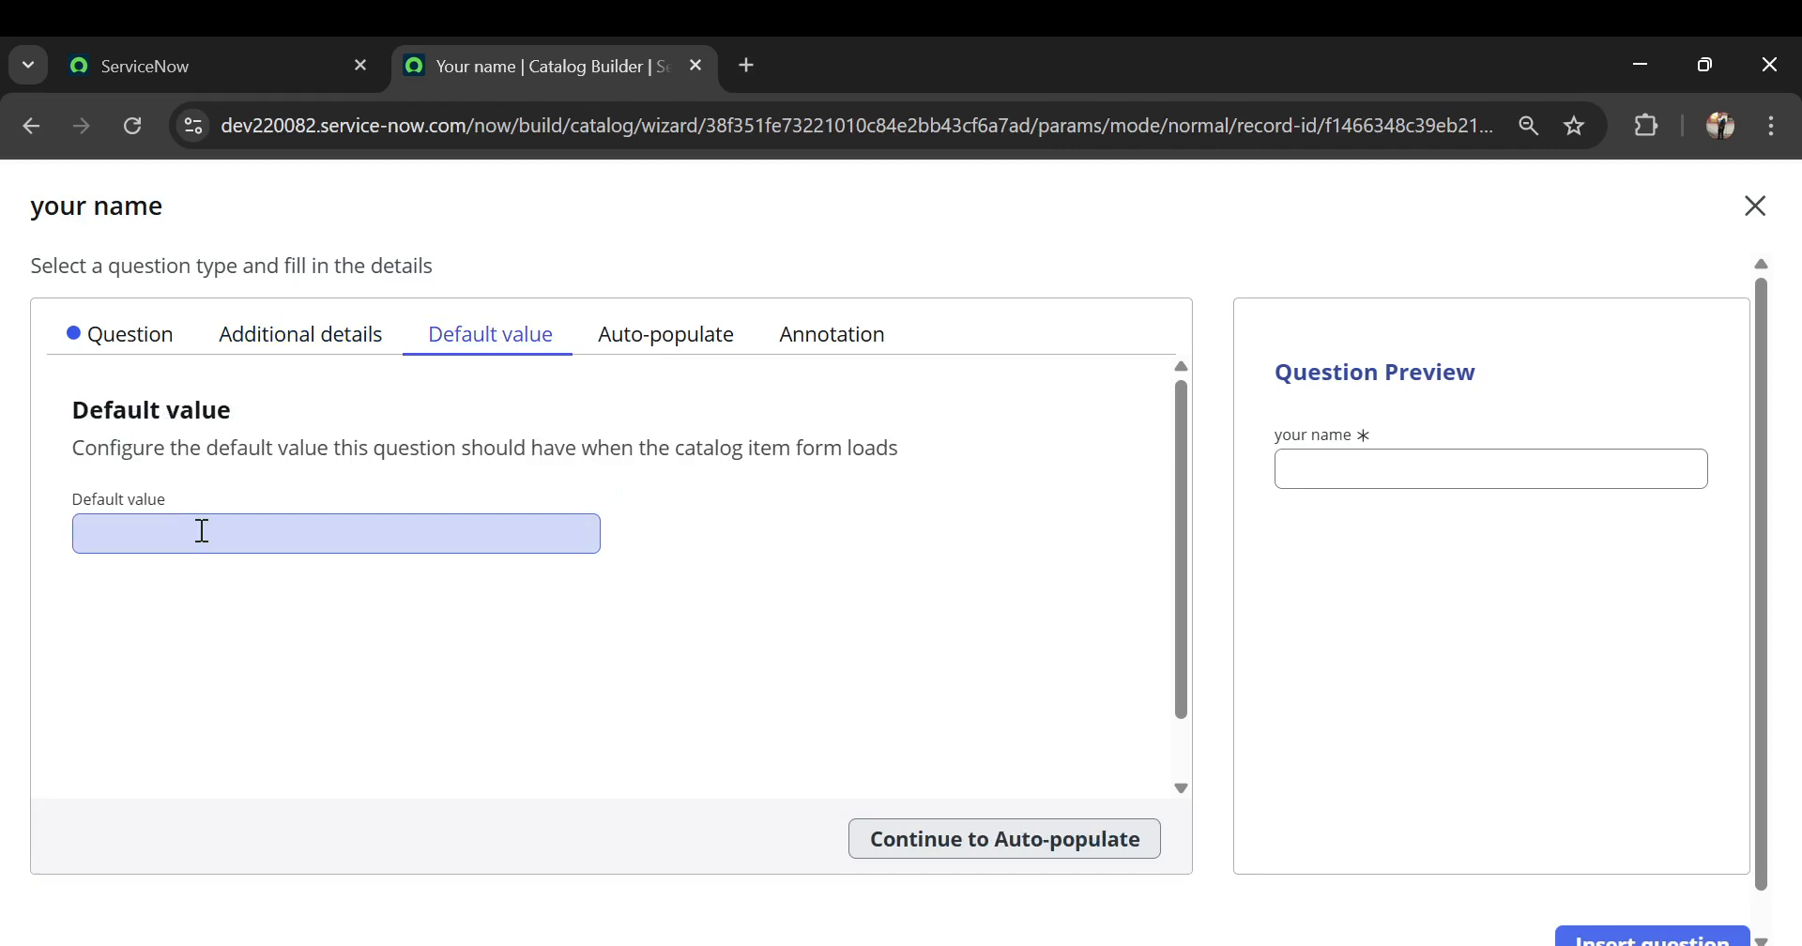
{"action": "left_click", "coordinate": [641, 347]}
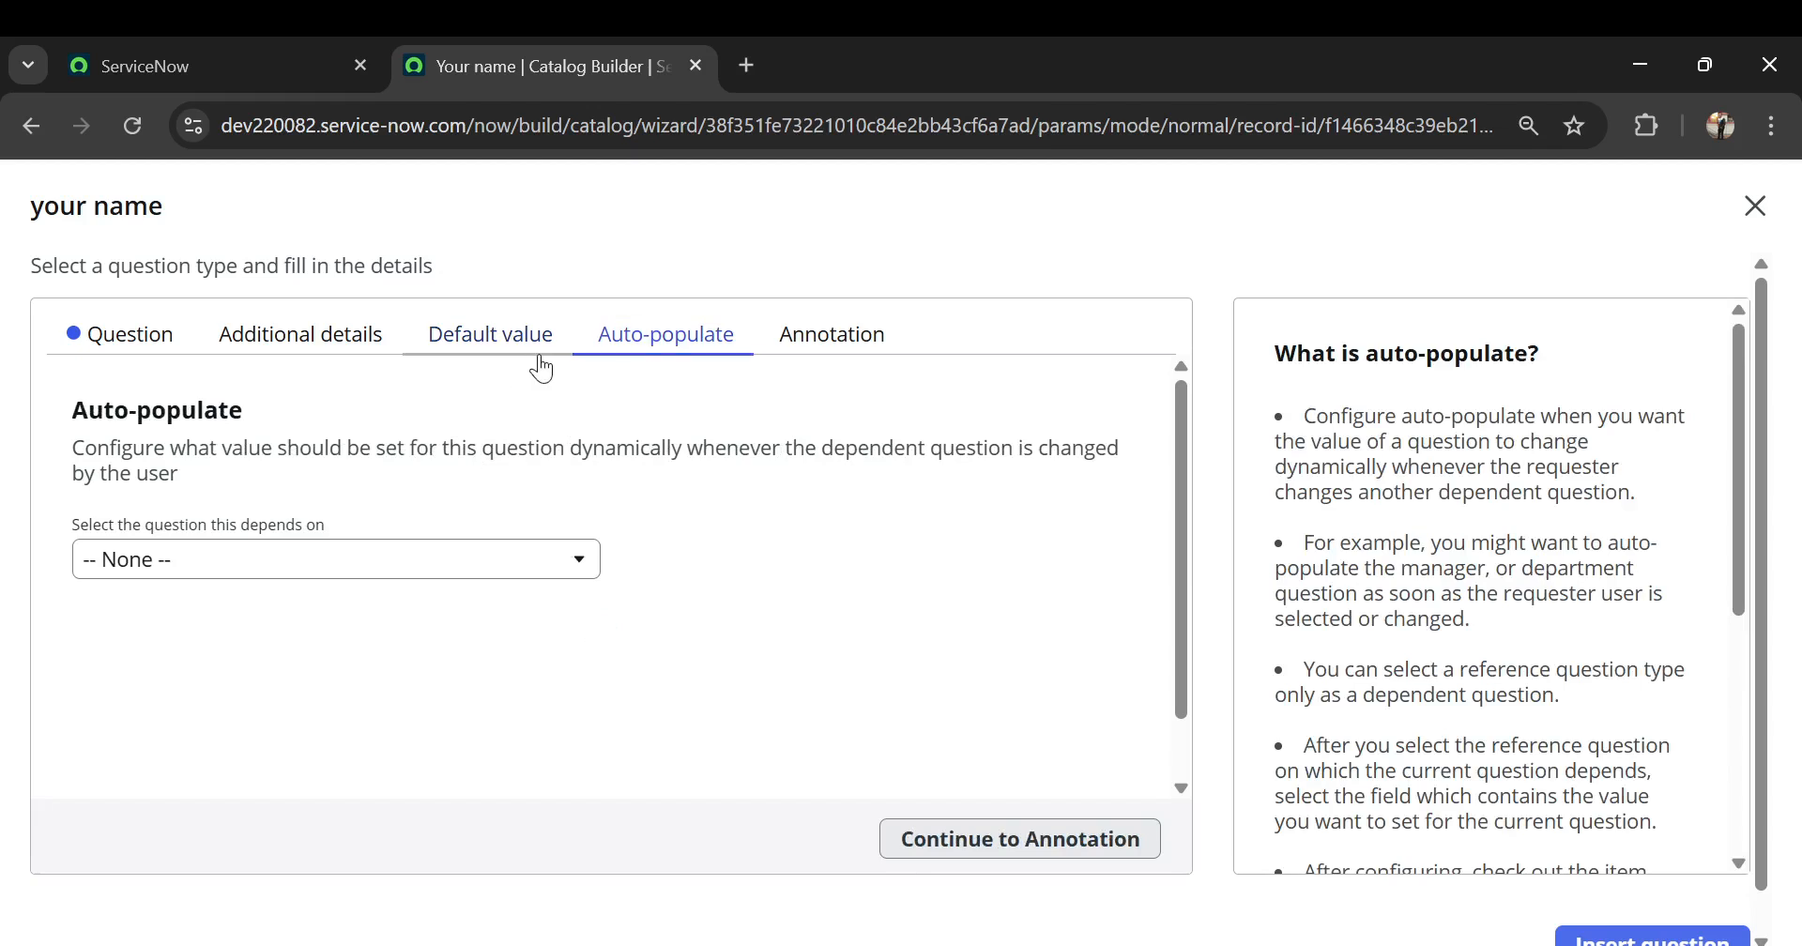
{"action": "left_click", "coordinate": [793, 358]}
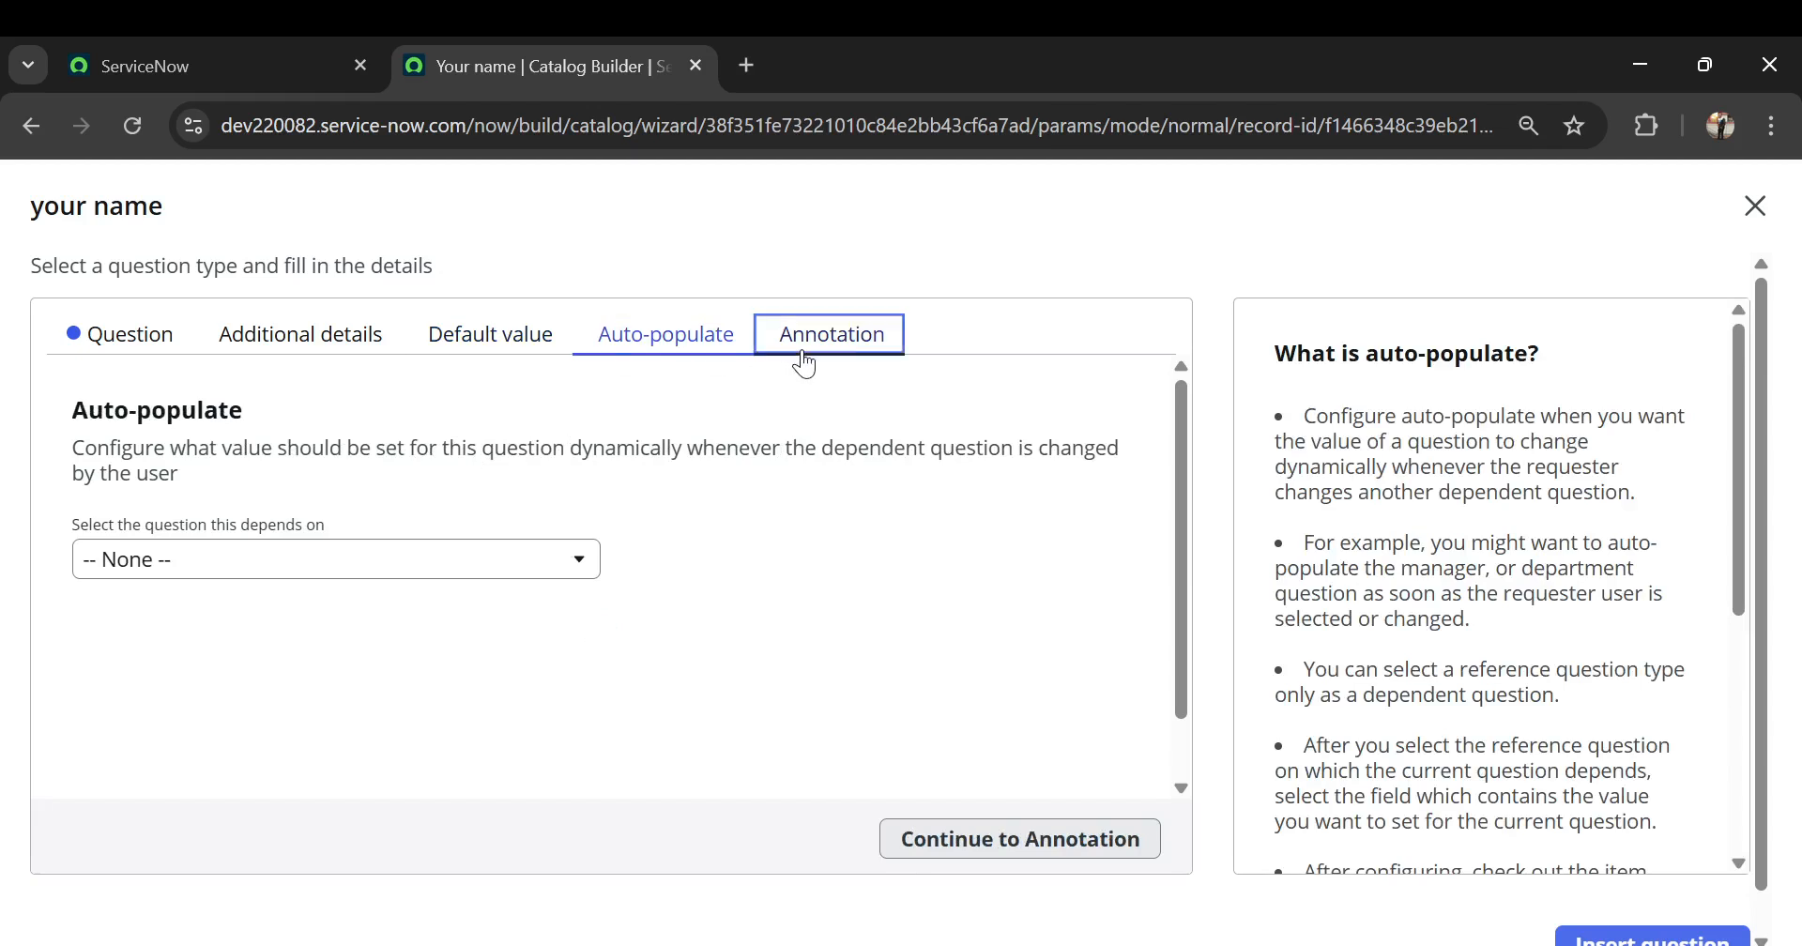
{"action": "left_click", "coordinate": [638, 350]}
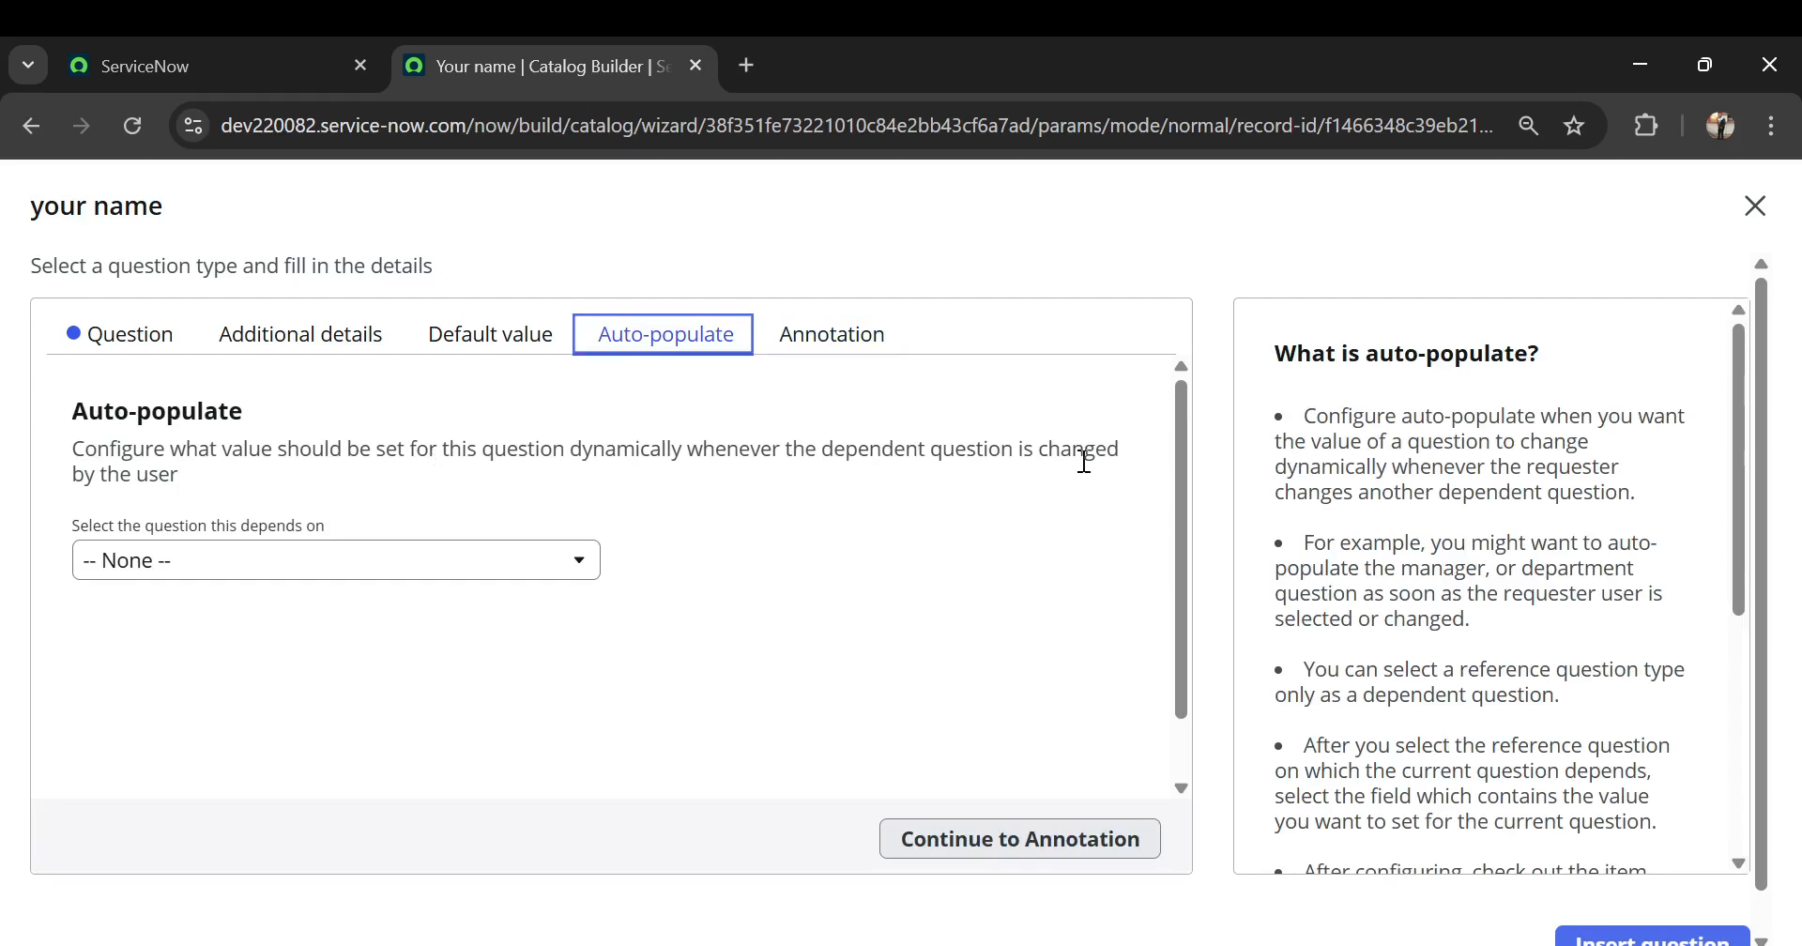
{"action": "scroll", "coordinate": [1083, 460], "scroll_direction": "down", "scroll_amount": 1}
{"action": "scroll", "coordinate": [1436, 664], "scroll_direction": "down", "scroll_amount": 5}
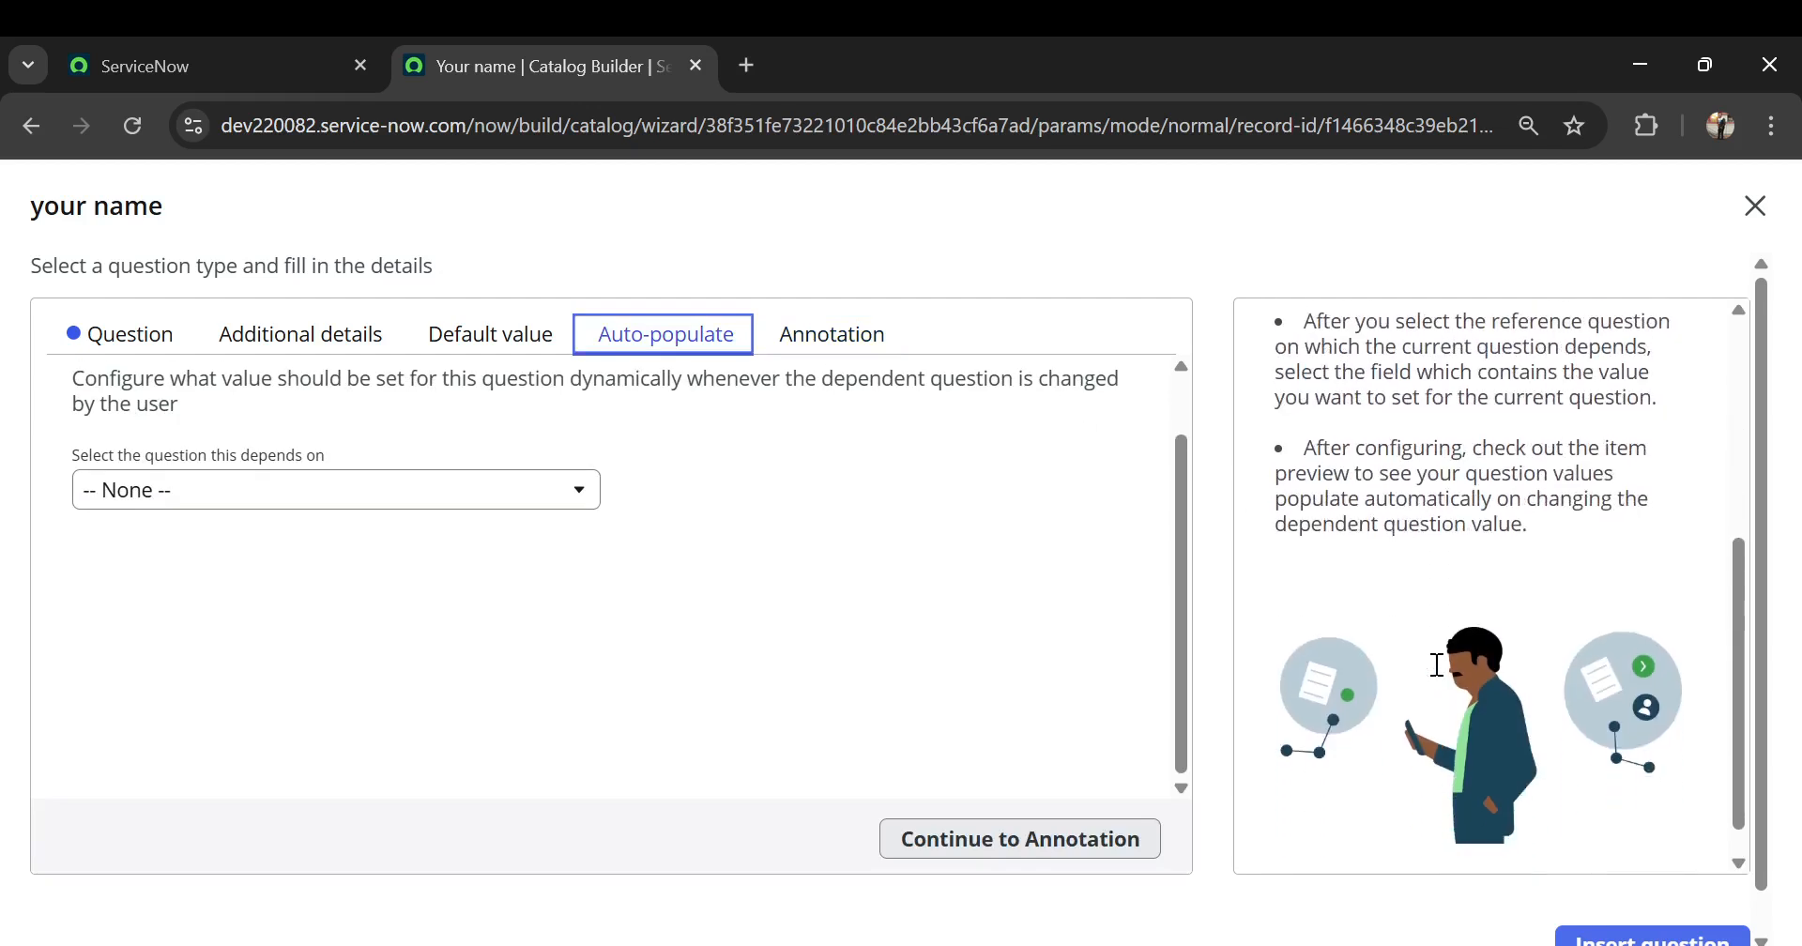
{"action": "scroll", "coordinate": [1437, 665], "scroll_direction": "down", "scroll_amount": 1}
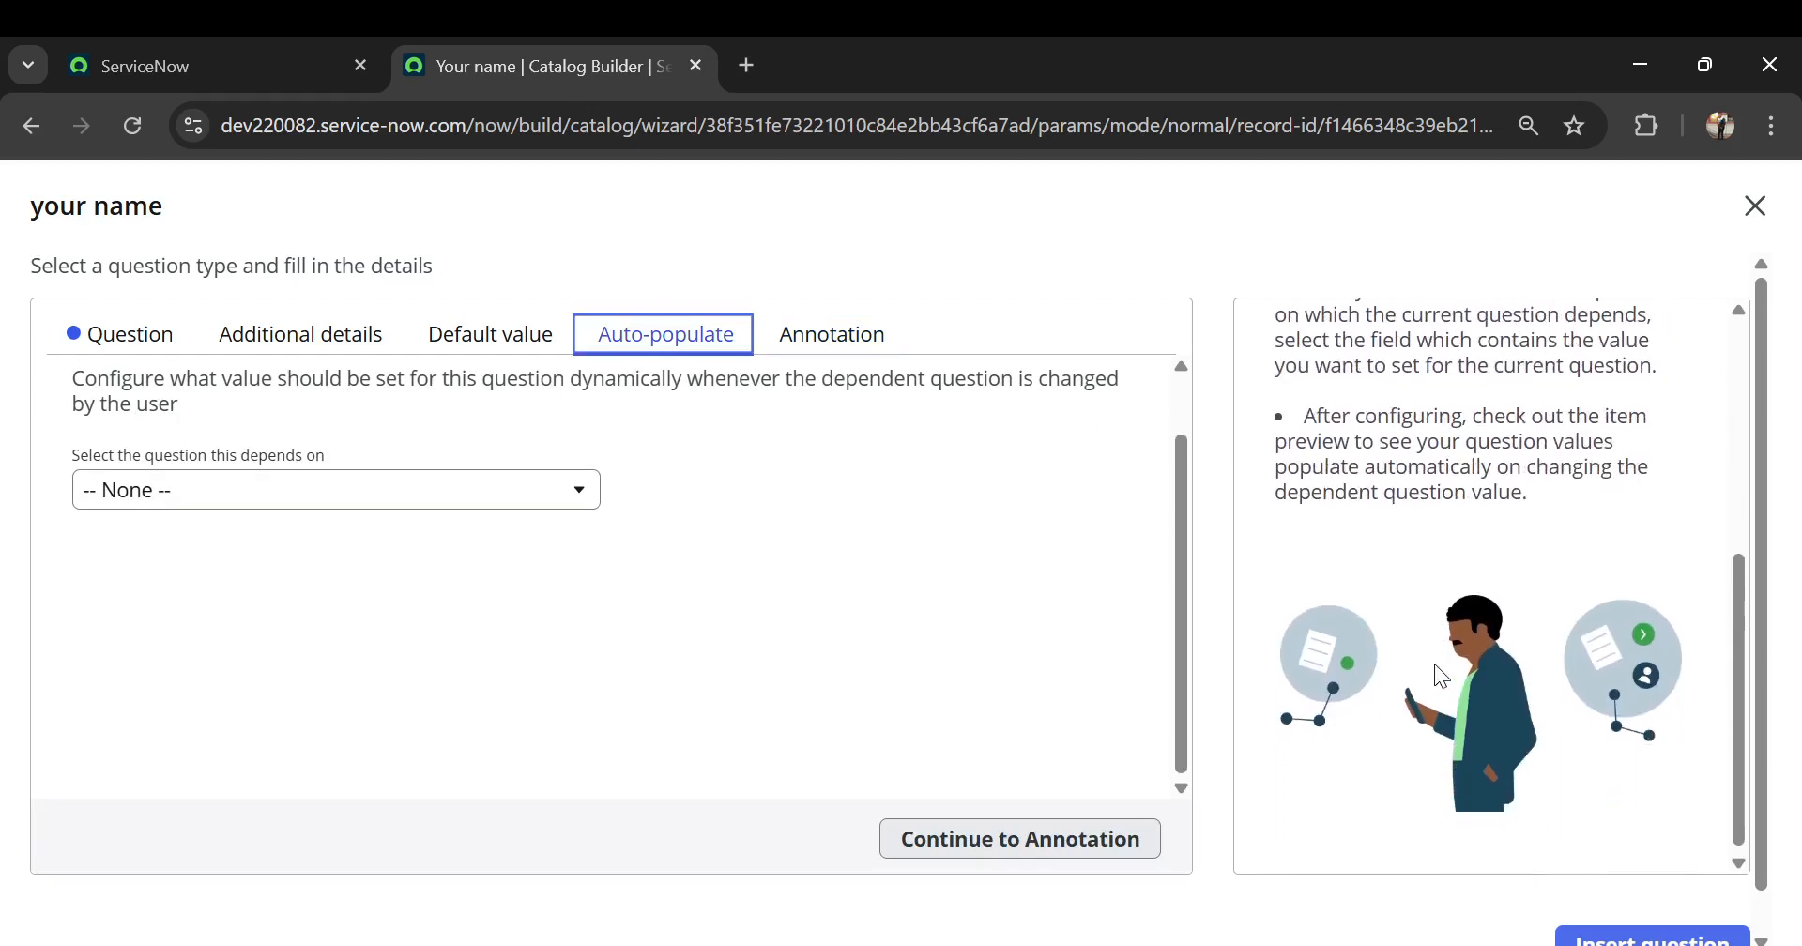
- Go back over the main details of the "your name" question, insert it into the item and dismiss the alert
{"action": "left_click", "coordinate": [136, 349]}
{"action": "scroll", "coordinate": [691, 555], "scroll_direction": "down", "scroll_amount": 6}
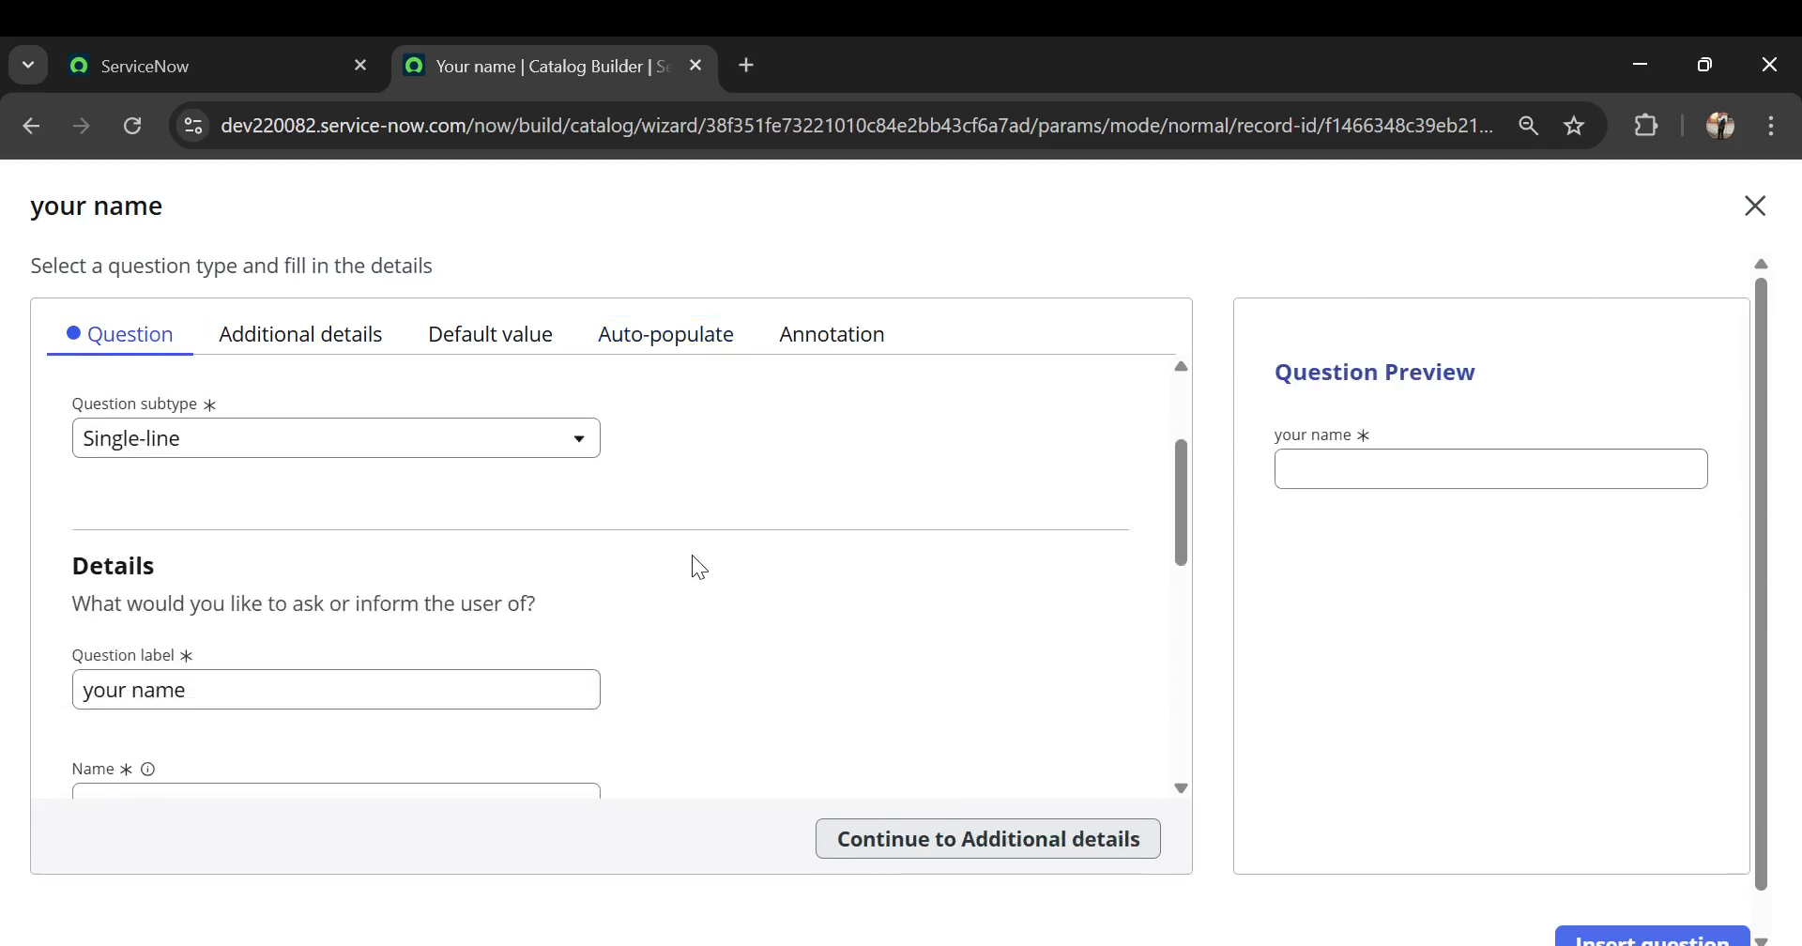
{"action": "scroll", "coordinate": [1118, 790], "scroll_direction": "down", "scroll_amount": 1}
{"action": "left_click", "coordinate": [1605, 899]}
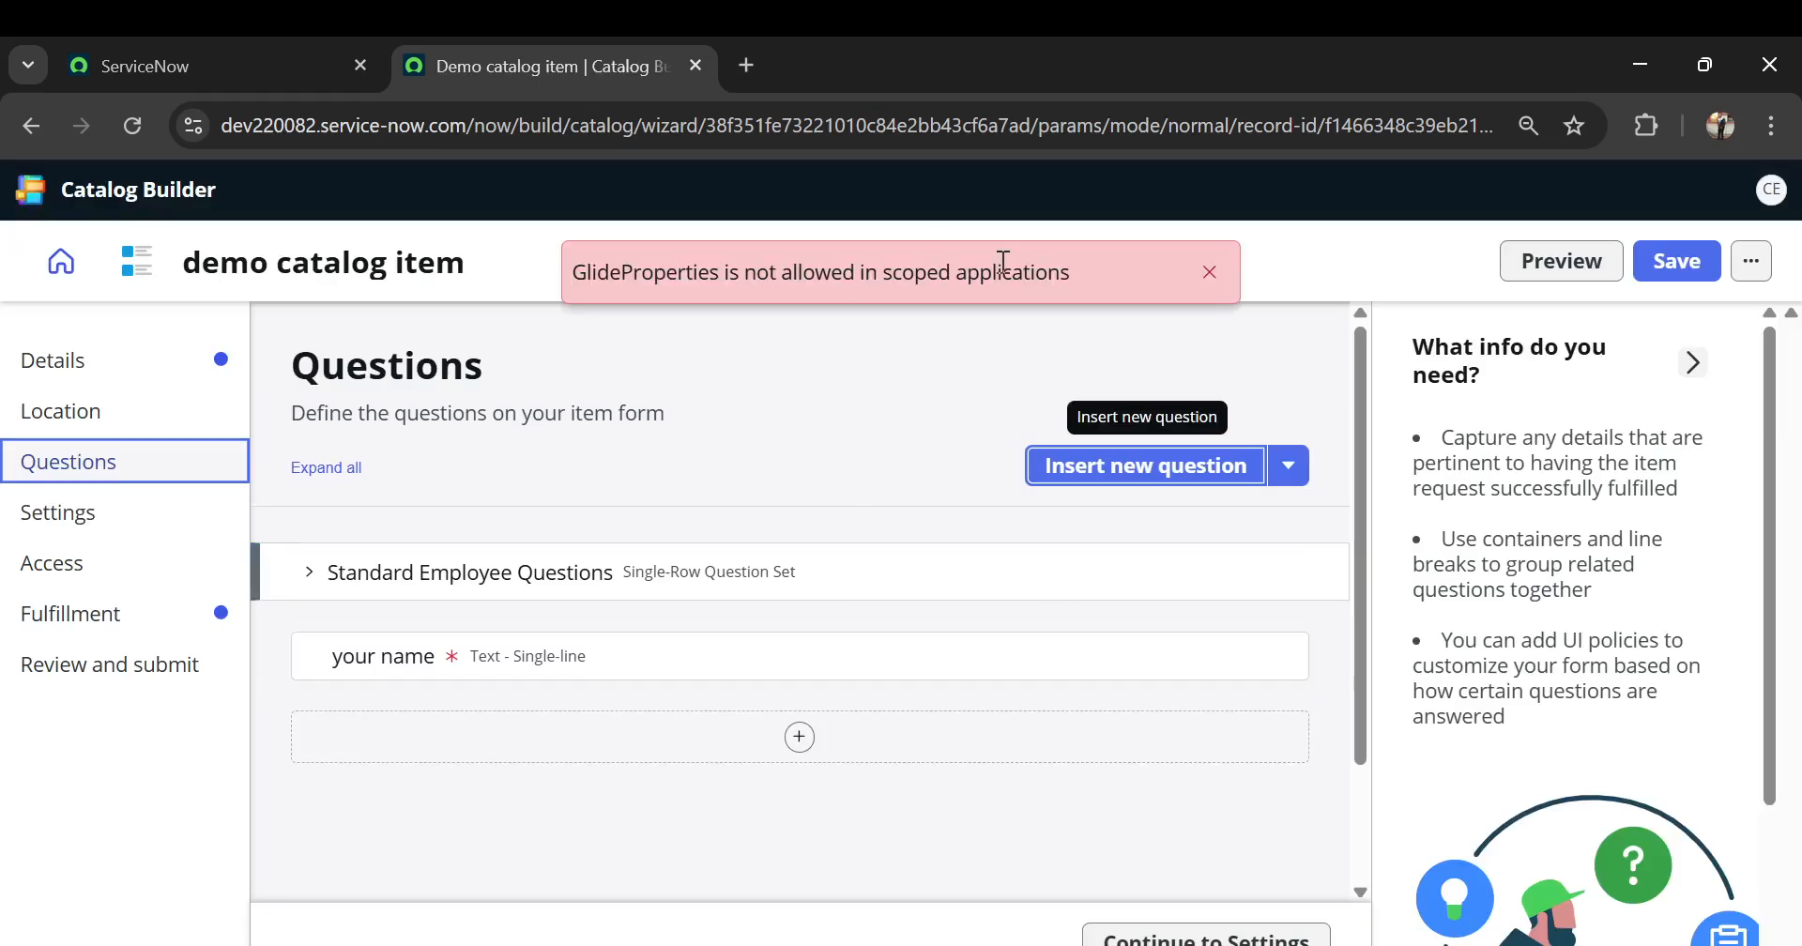
{"action": "left_click", "coordinate": [1211, 275]}
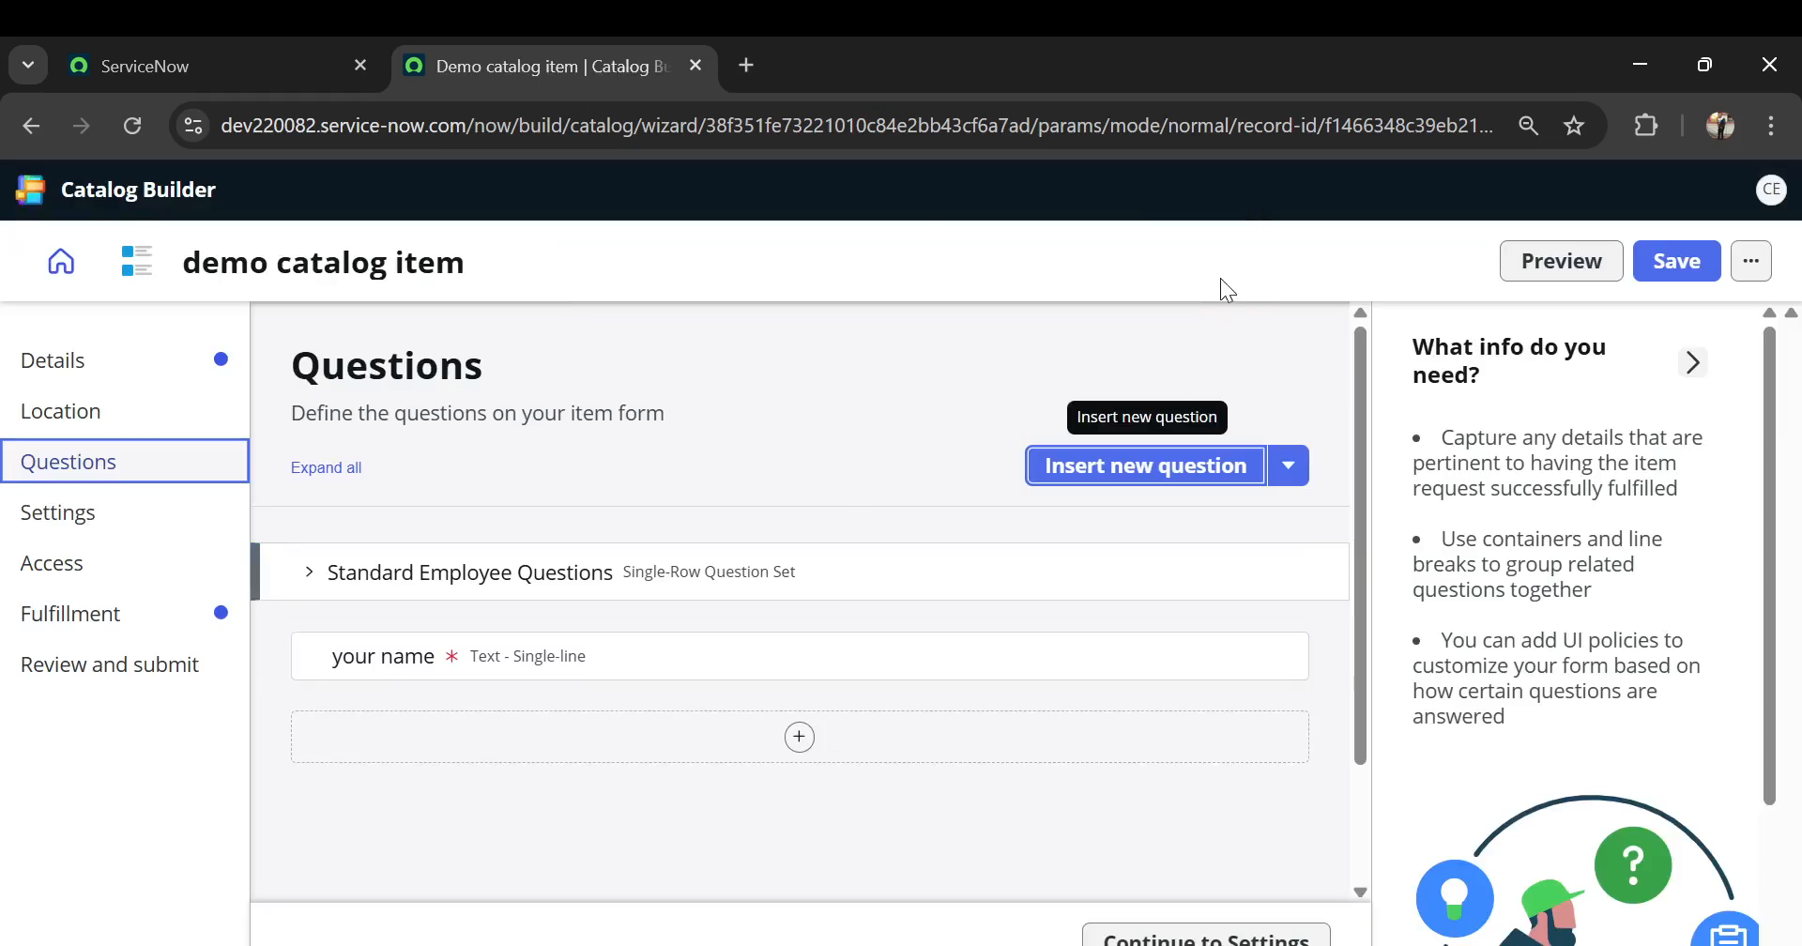
- Start another new Text question for the item with the Multi-line subtype
{"action": "scroll", "coordinate": [711, 420], "scroll_direction": "down", "scroll_amount": 1}
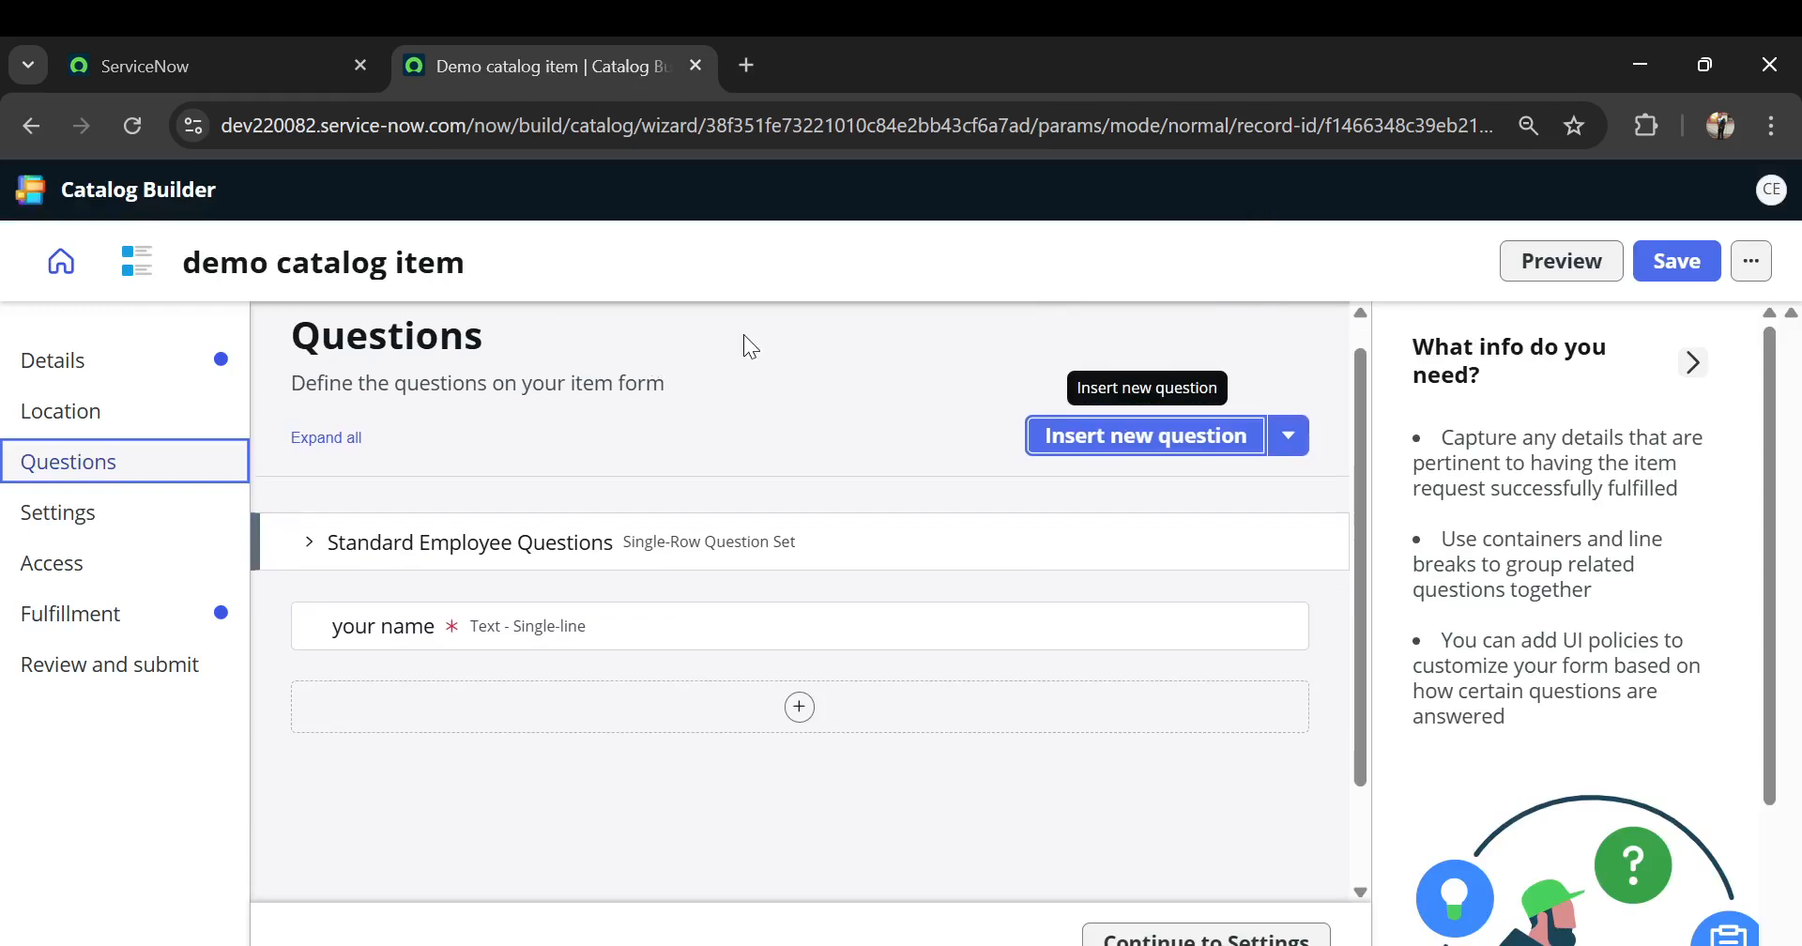
{"action": "left_click", "coordinate": [1056, 445]}
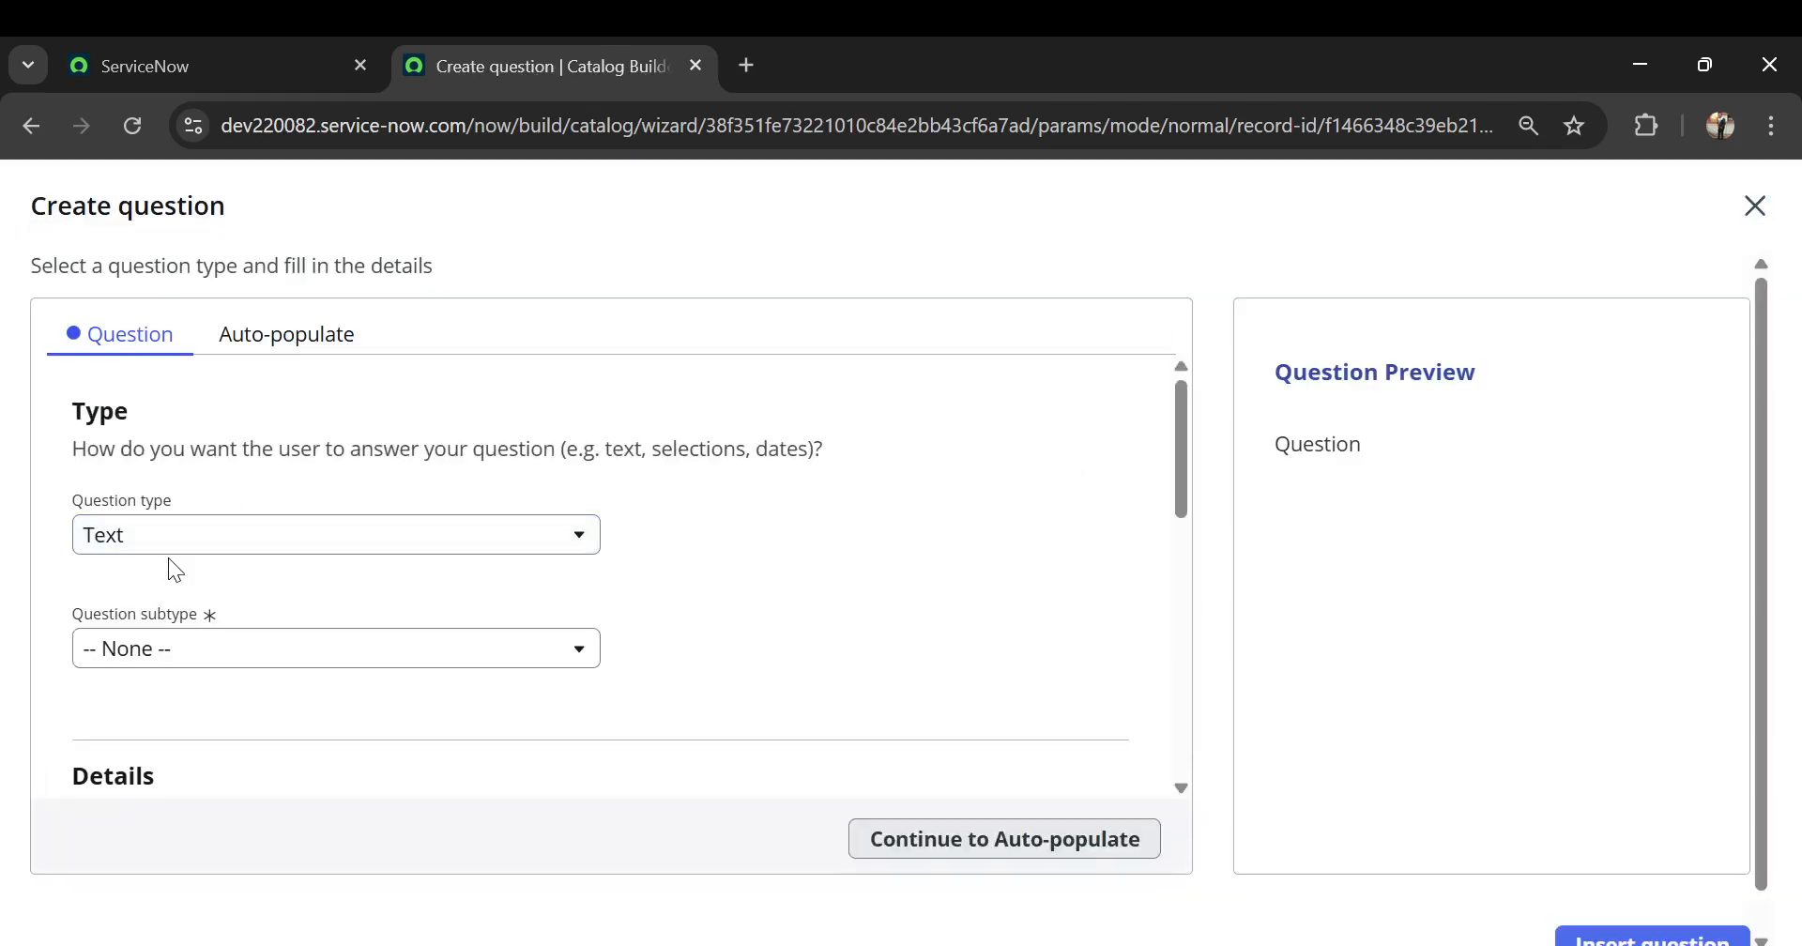
{"action": "scroll", "coordinate": [169, 560], "scroll_direction": "down", "scroll_amount": 1}
{"action": "left_click", "coordinate": [128, 573]}
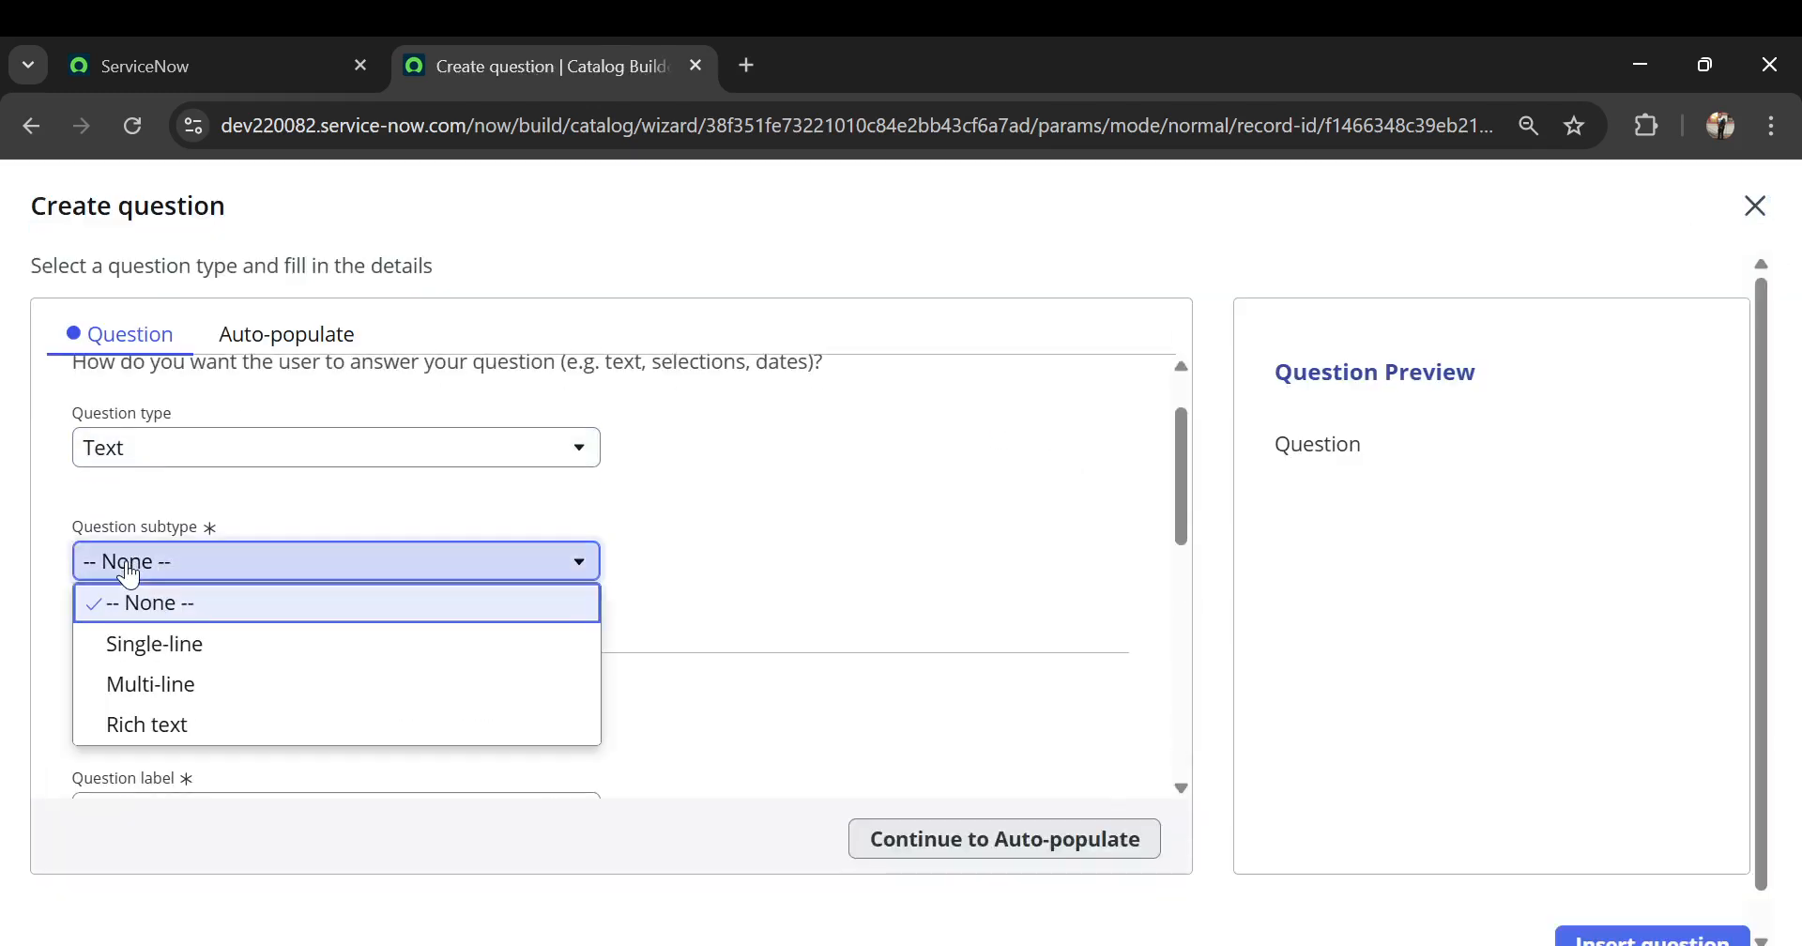
{"action": "left_click", "coordinate": [133, 692]}
{"action": "scroll", "coordinate": [149, 697], "scroll_direction": "down", "scroll_amount": 2}
- Label the multi-line question "address" and make it mandatory
{"action": "left_click", "coordinate": [132, 608]}
{"action": "type", "text": "address"}
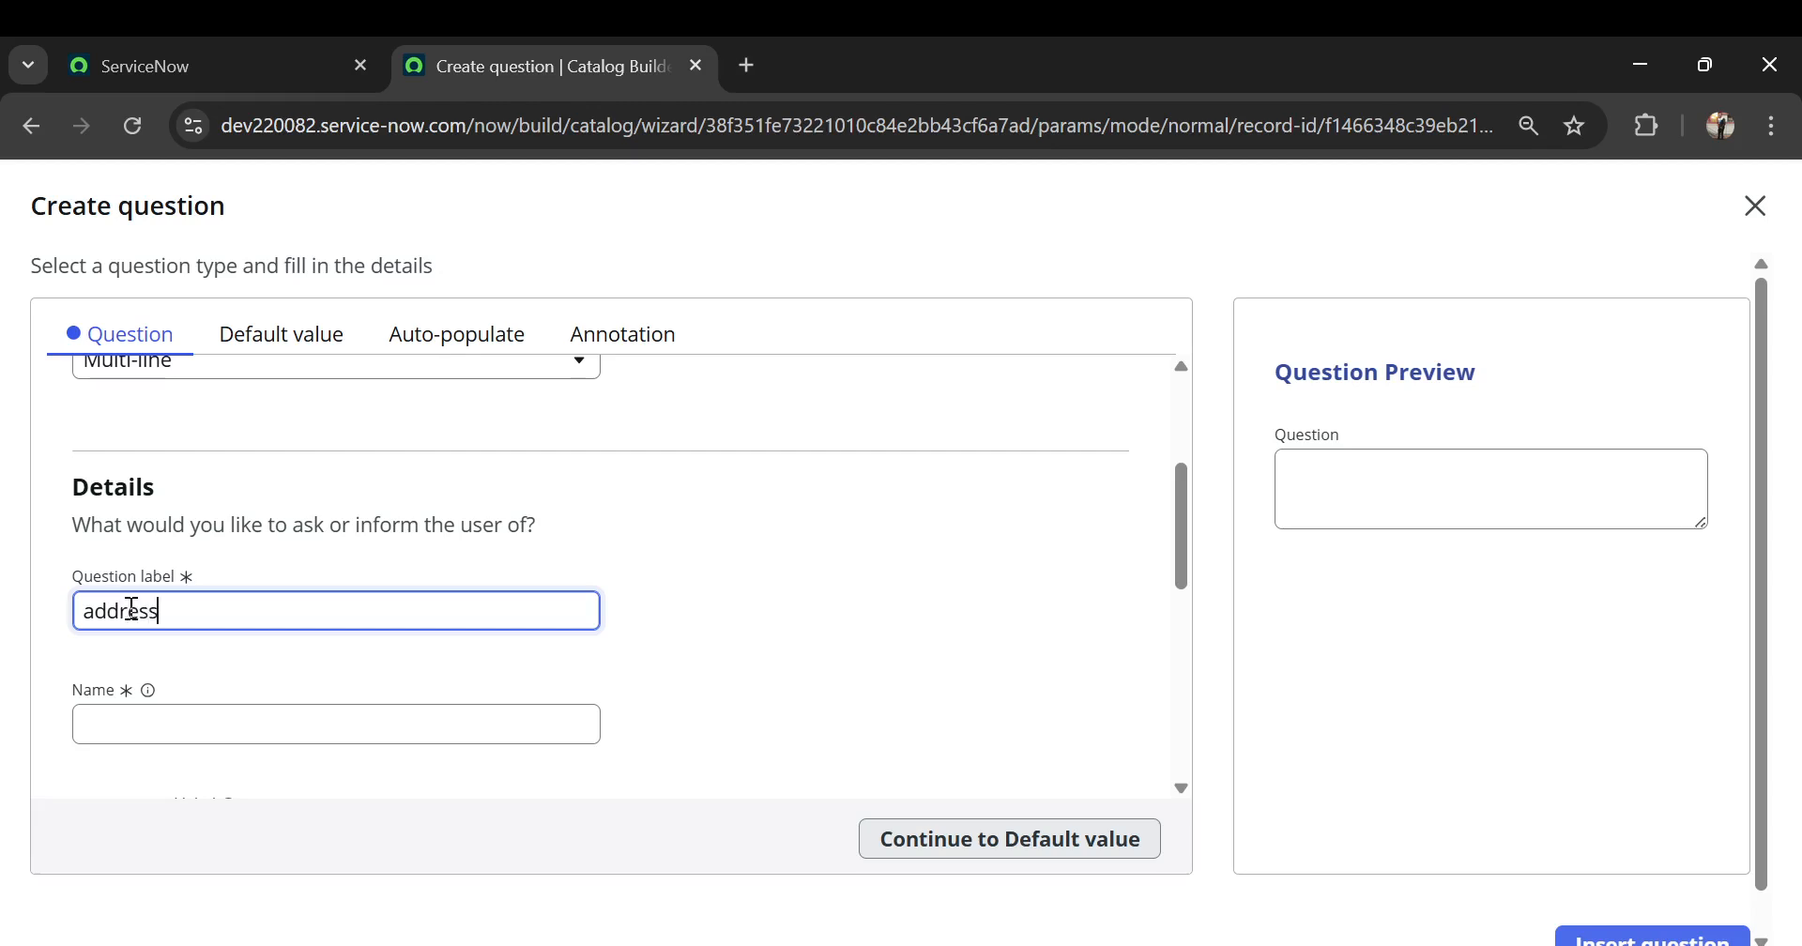
{"action": "key", "text": "Tab"}
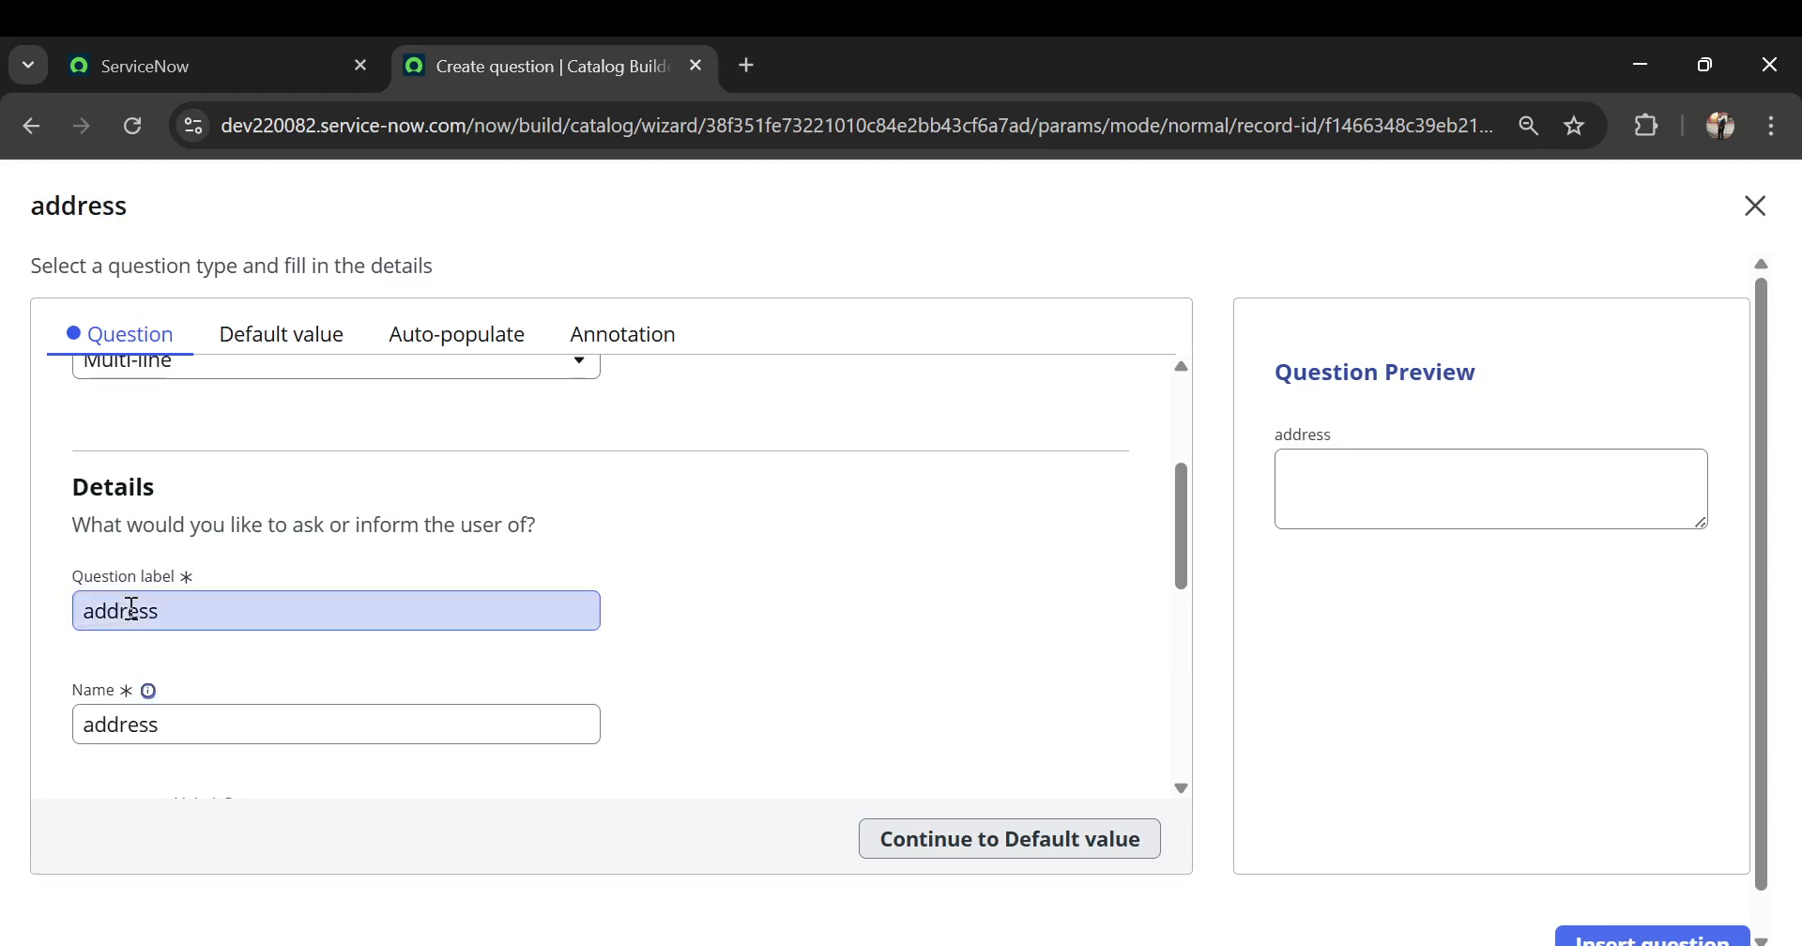
{"action": "scroll", "coordinate": [364, 514], "scroll_direction": "down", "scroll_amount": 3}
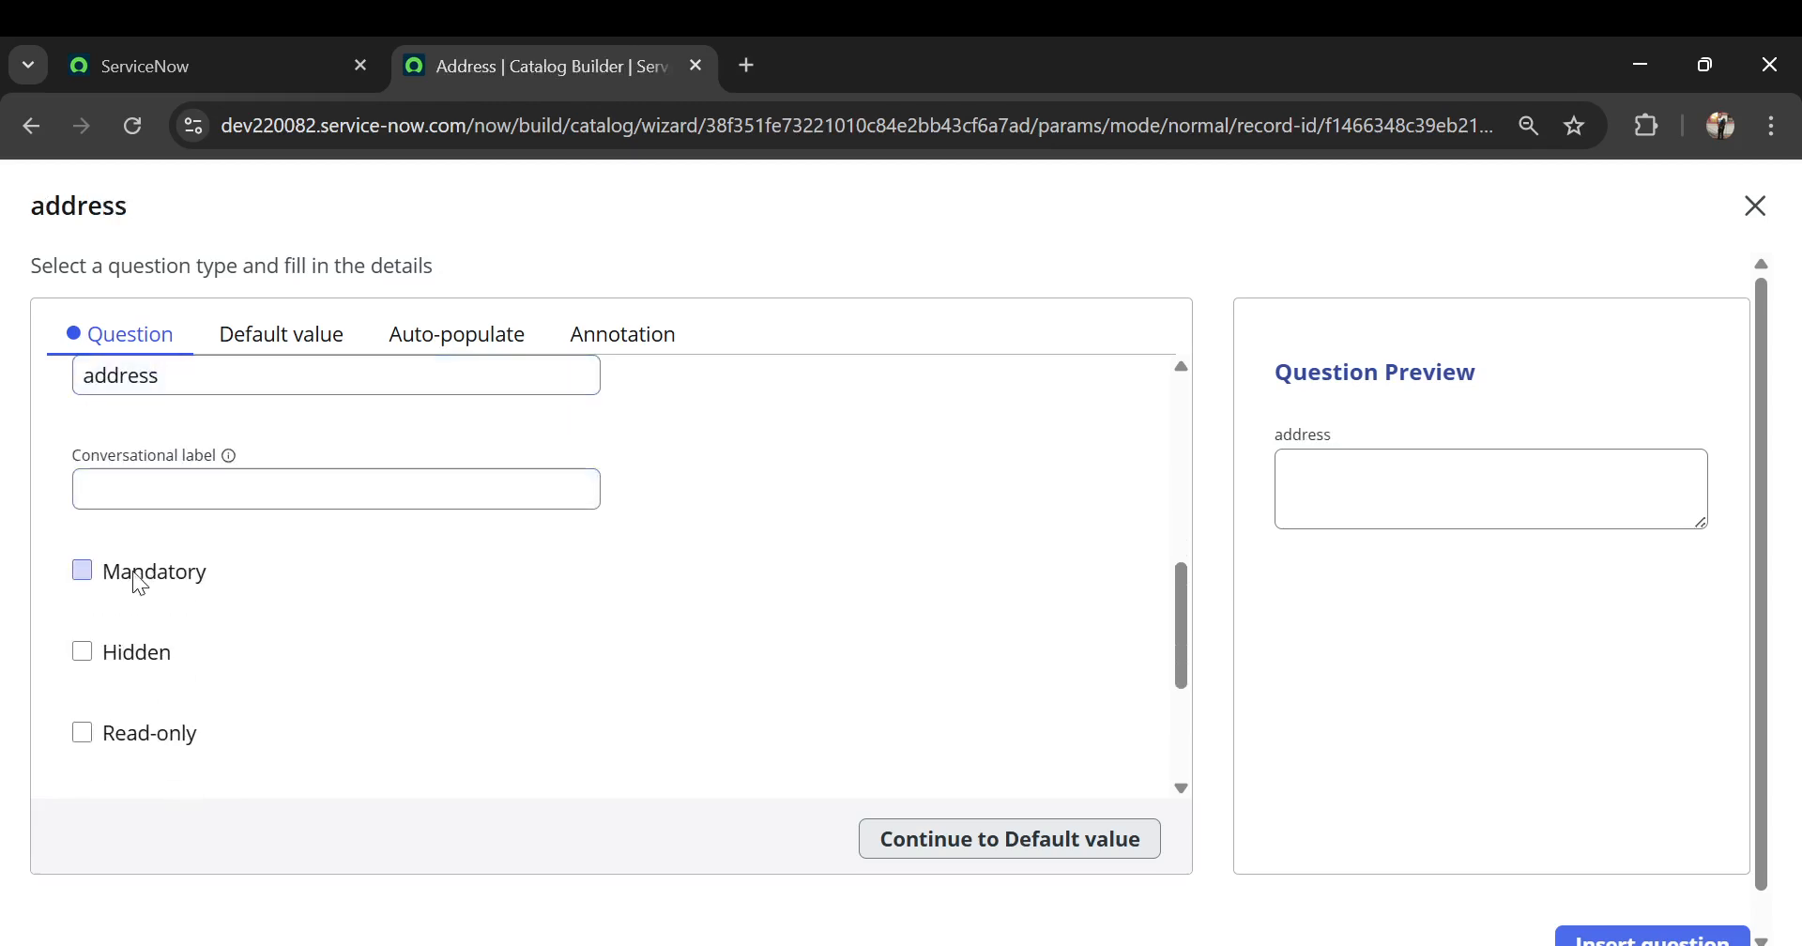
{"action": "left_click", "coordinate": [144, 584]}
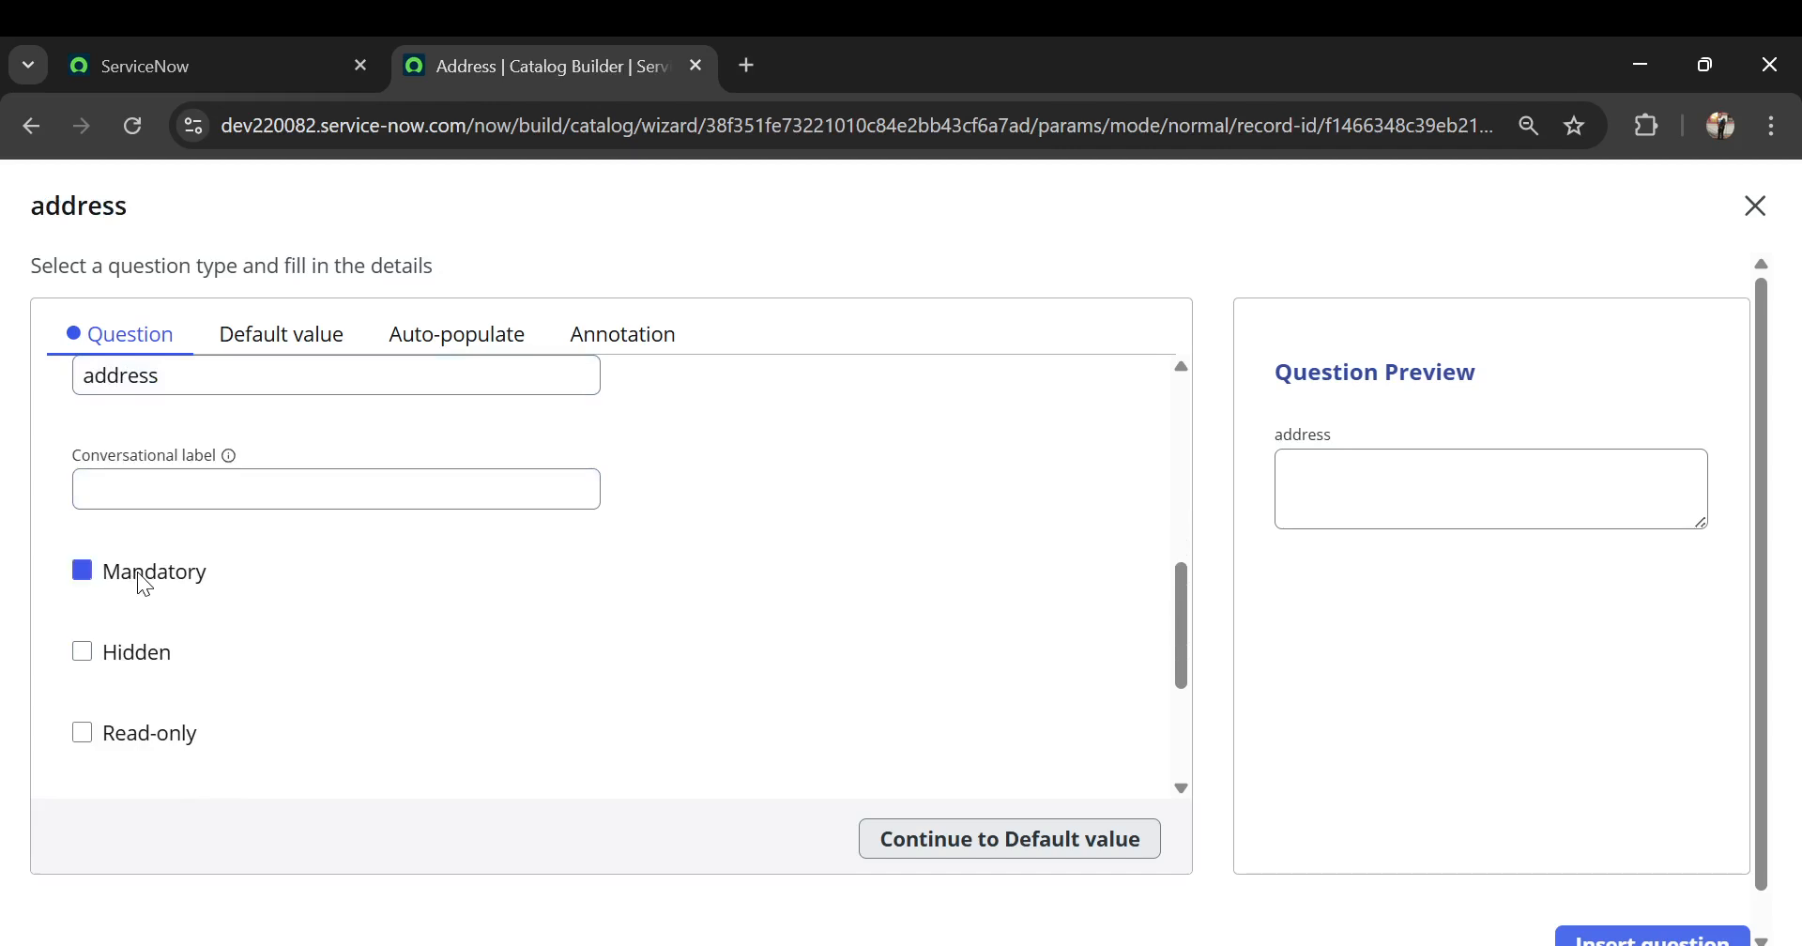
{"action": "left_click", "coordinate": [143, 584]}
{"action": "left_click", "coordinate": [144, 584]}
- Write the annotation instructions "This is to fill your full address" for the address question, insert the question and dismiss the alert
{"action": "left_click", "coordinate": [299, 344]}
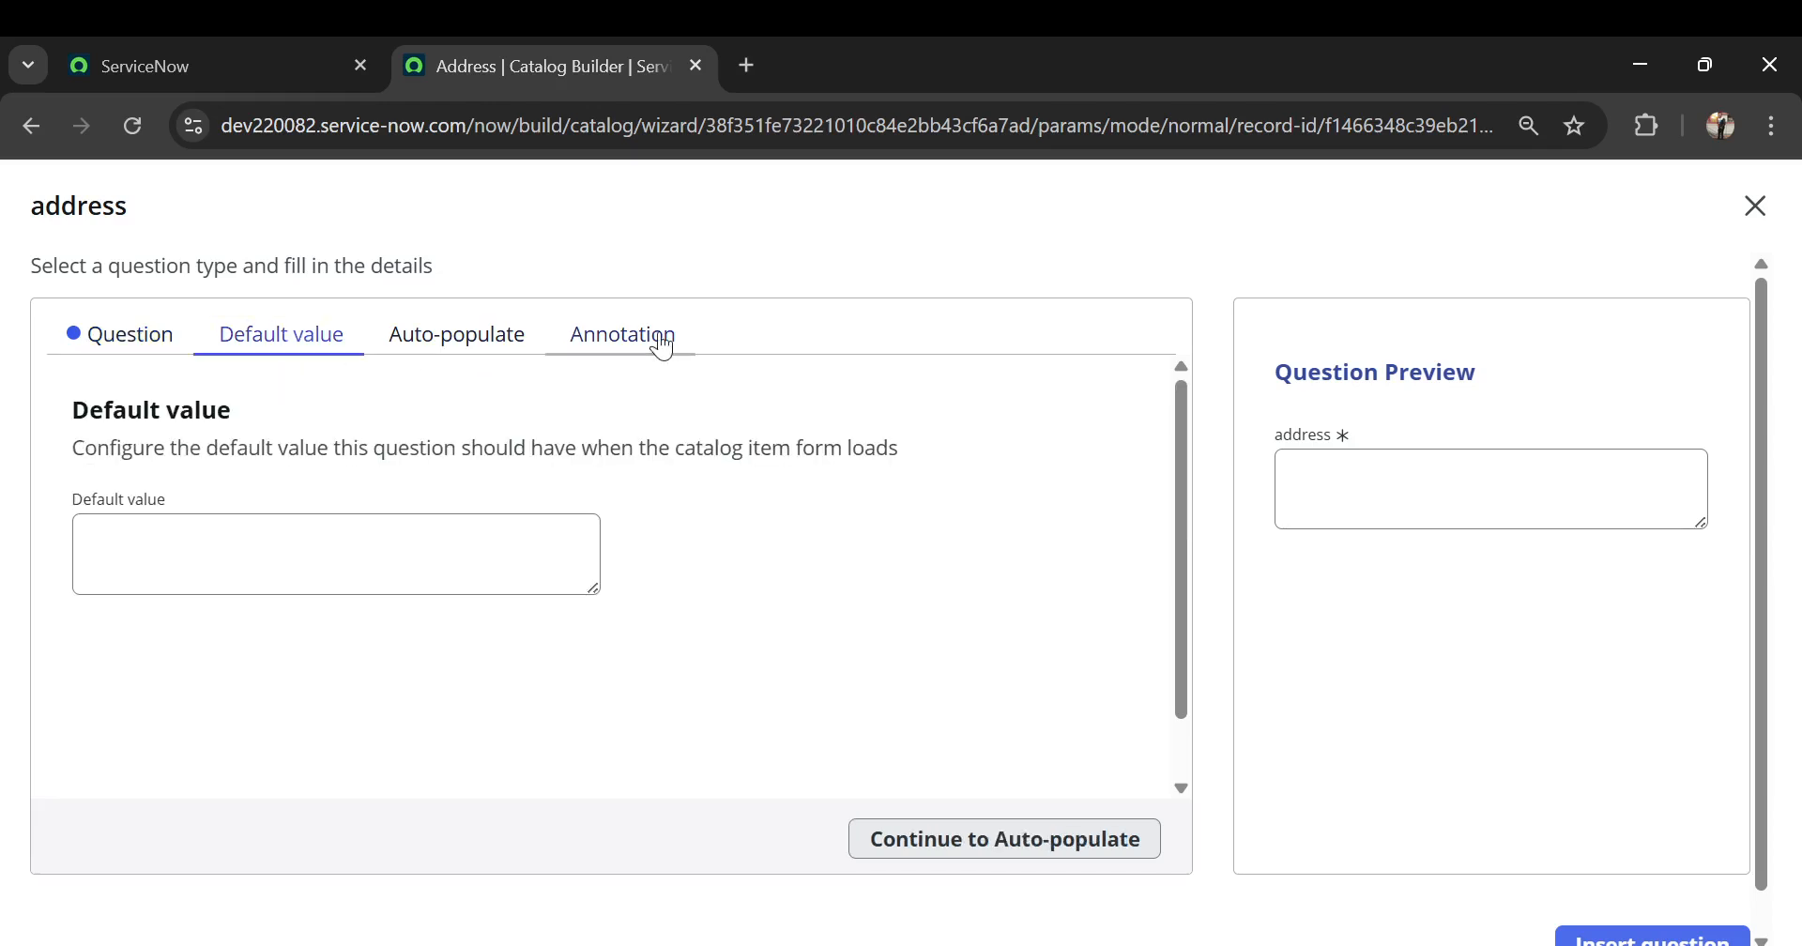
{"action": "scroll", "coordinate": [672, 427], "scroll_direction": "down", "scroll_amount": 1}
{"action": "left_click", "coordinate": [631, 364]}
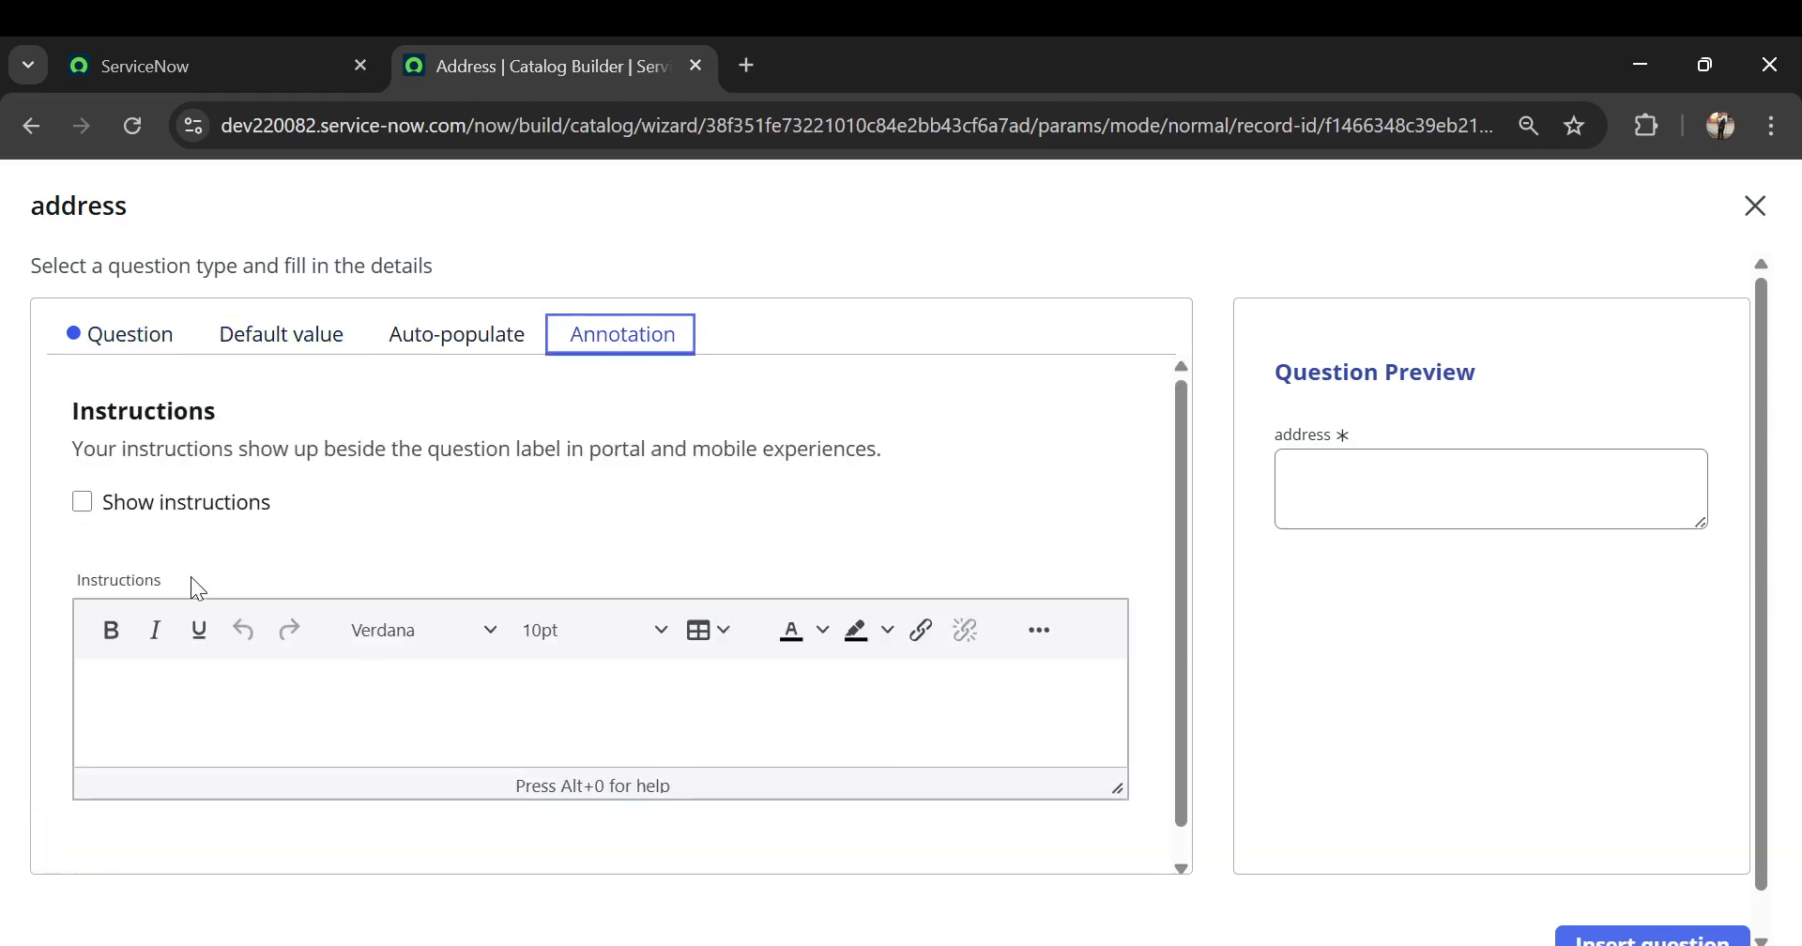
{"action": "scroll", "coordinate": [159, 685], "scroll_direction": "down", "scroll_amount": 1}
{"action": "left_click", "coordinate": [143, 668]}
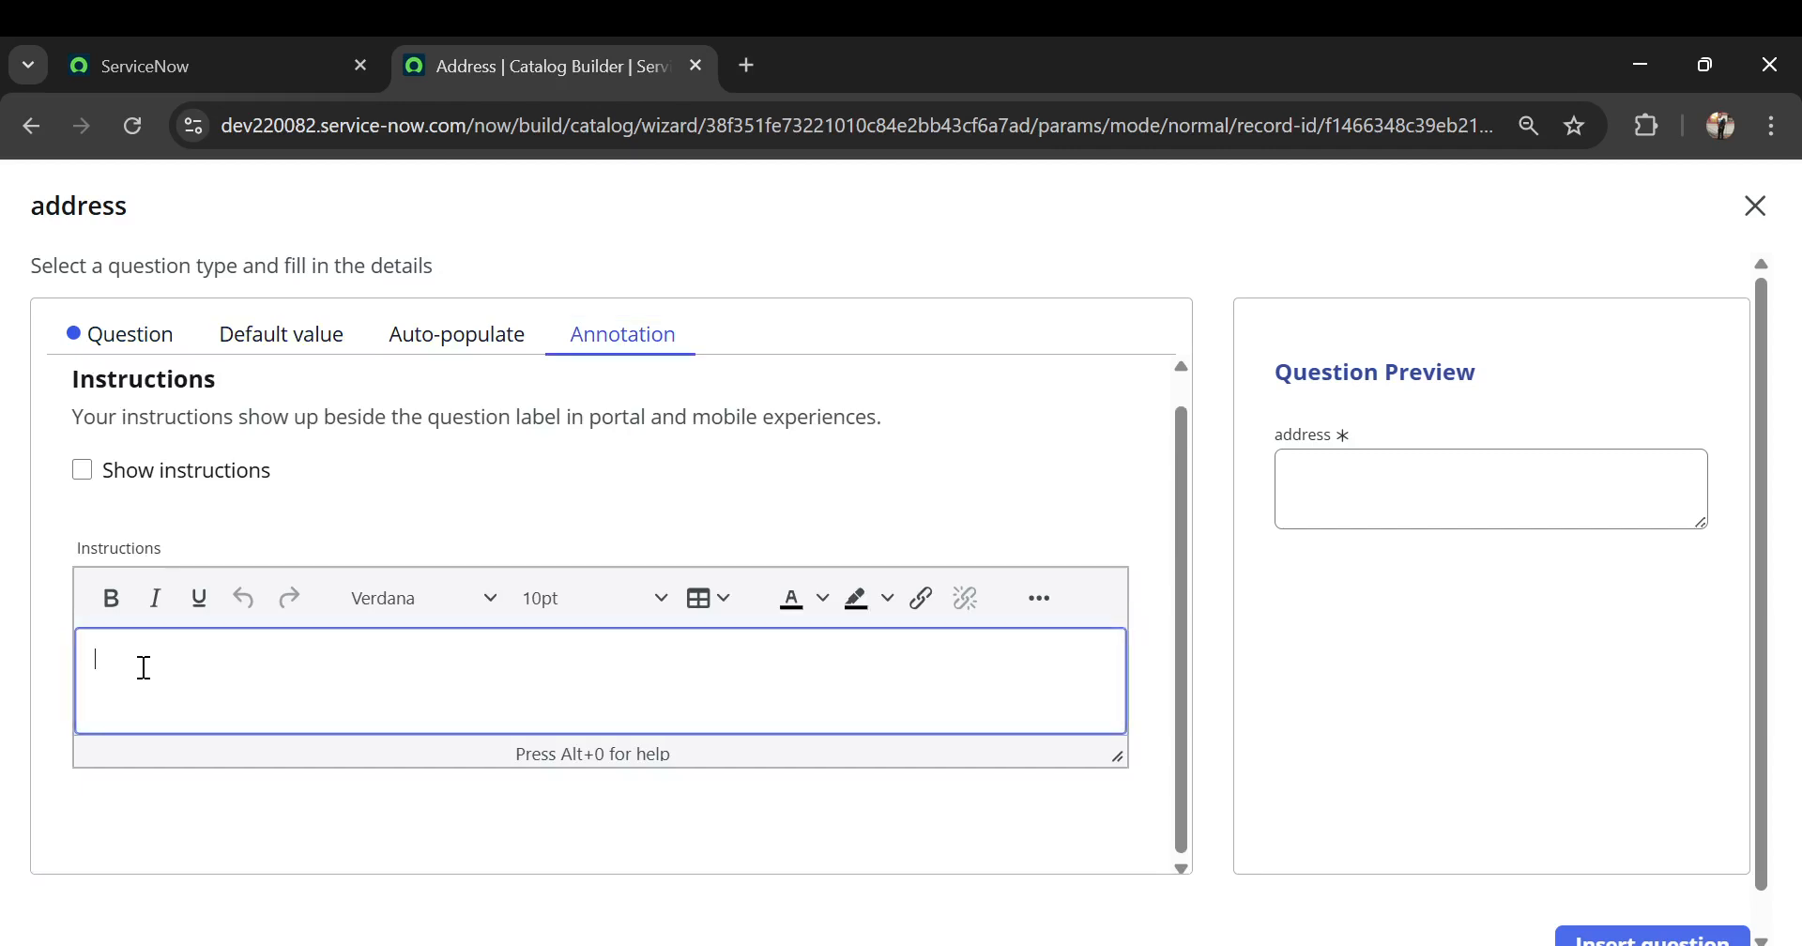
{"action": "type", "text": "This is to fill your full addr"}
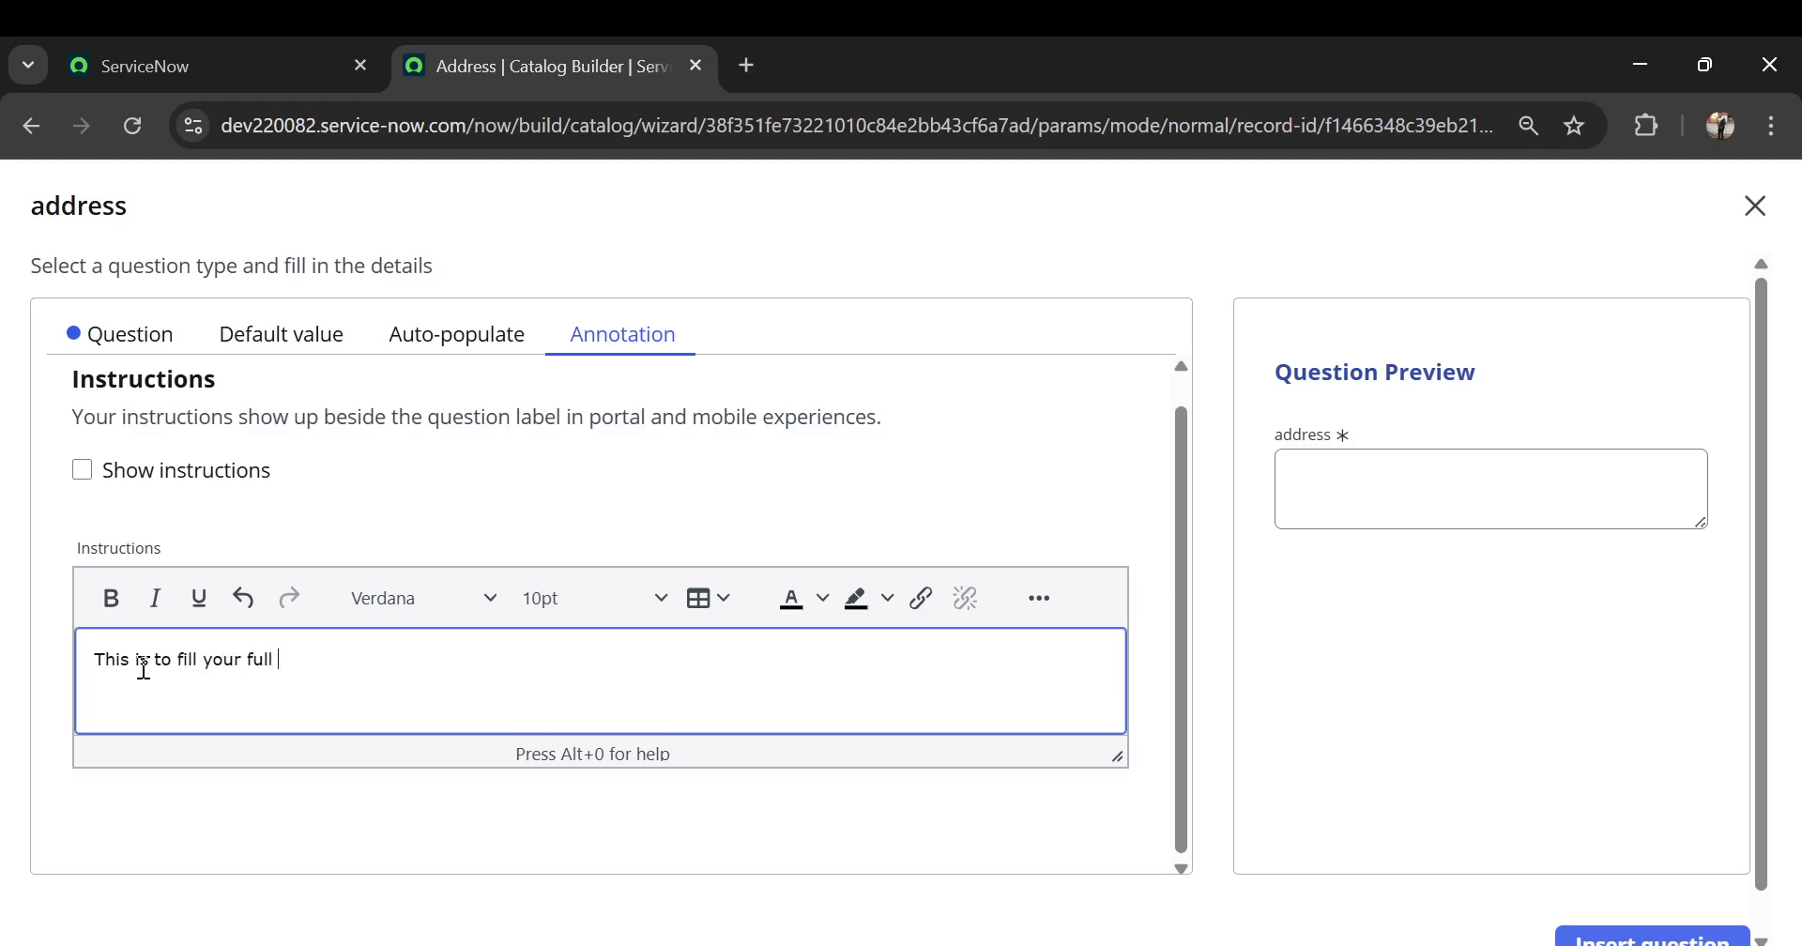
{"action": "type", "text": "ess"}
{"action": "left_click", "coordinate": [1635, 940]}
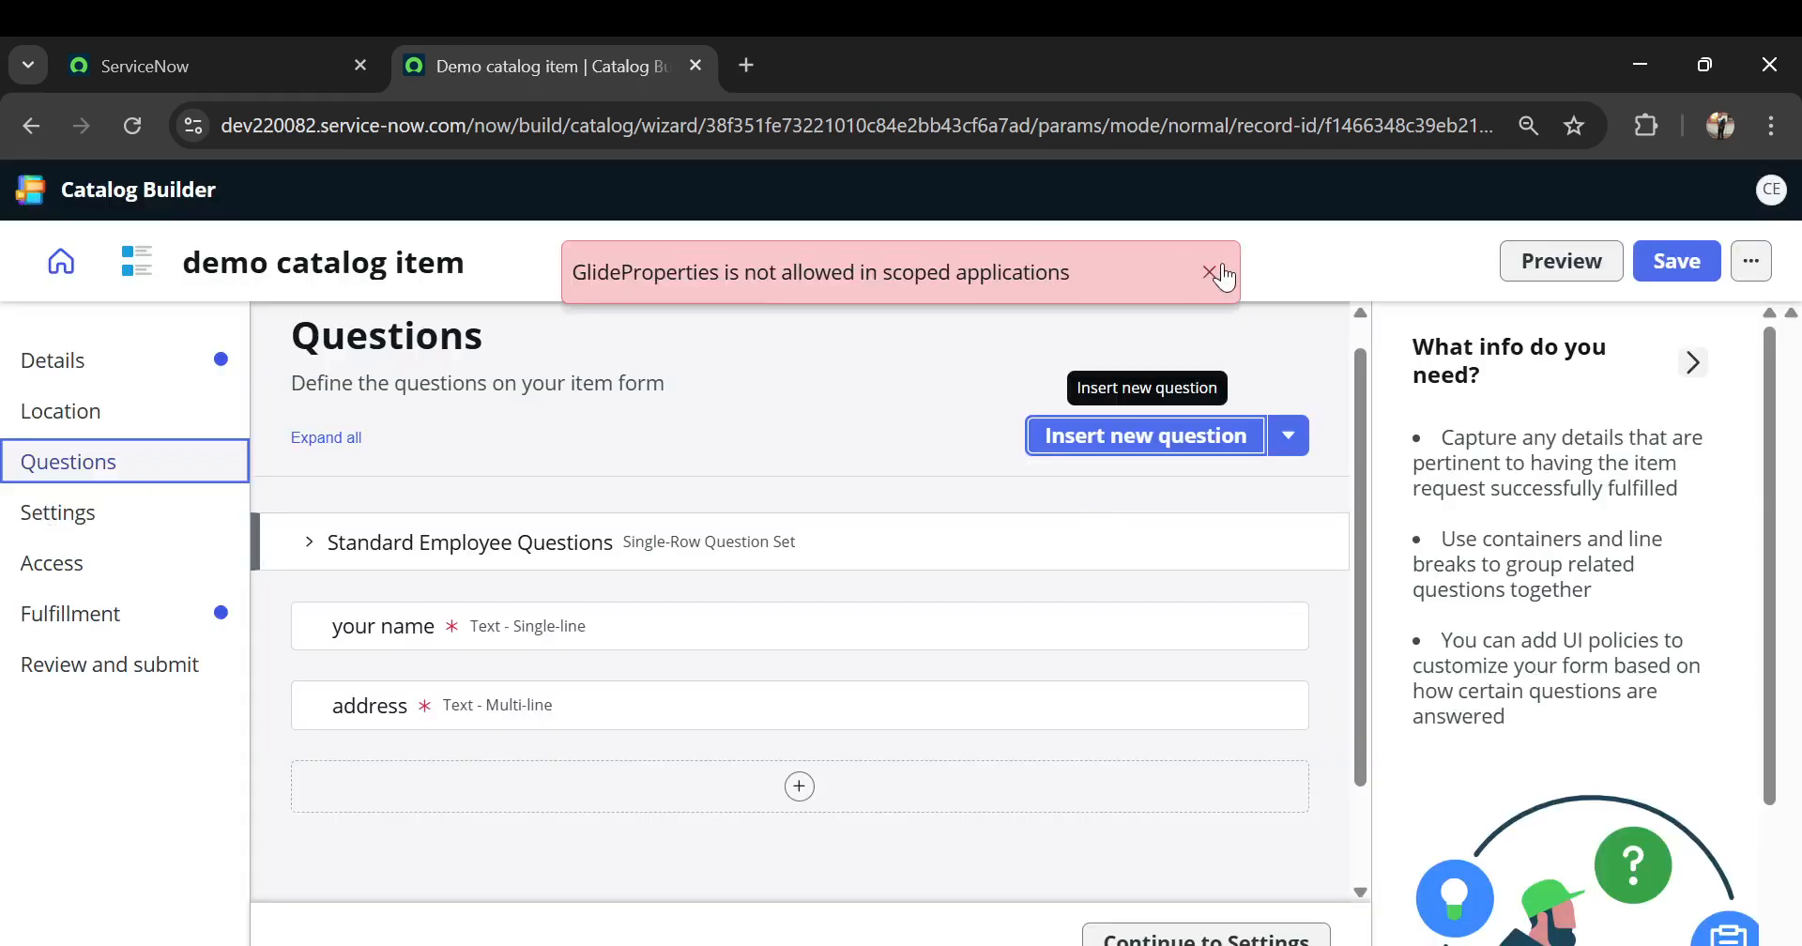
{"action": "left_click", "coordinate": [1222, 274]}
- Look over the item's Settings and Access sections and go on to Fulfillment
{"action": "left_click", "coordinate": [61, 519]}
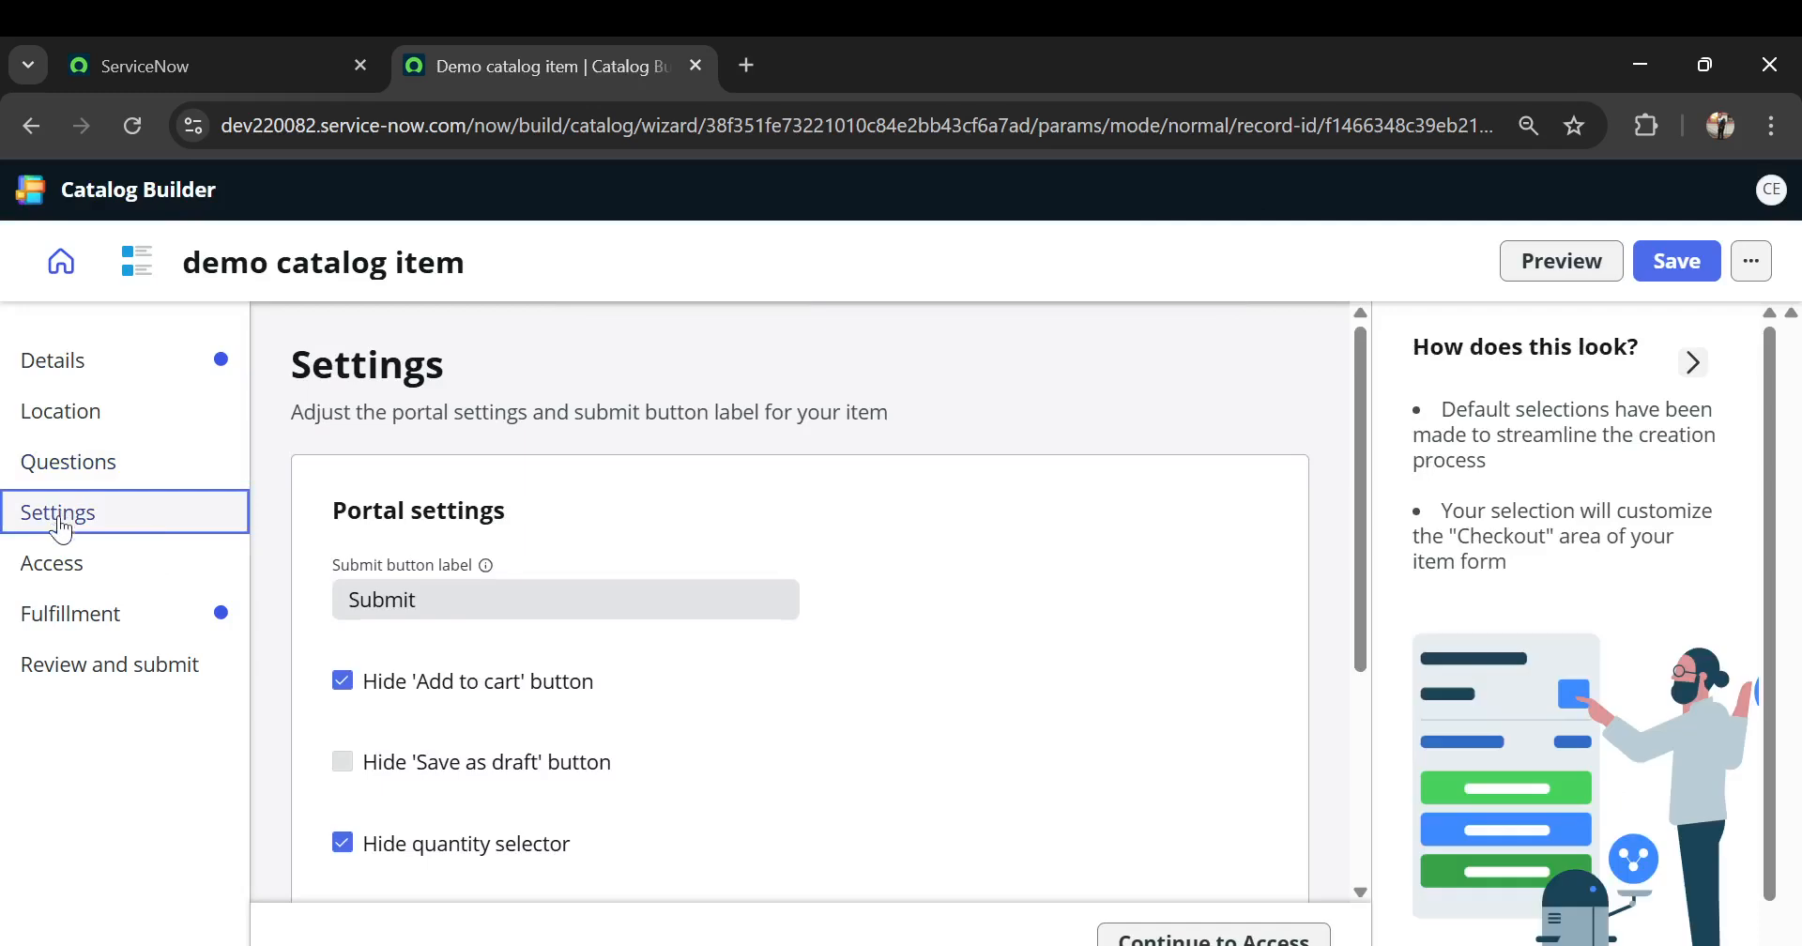
{"action": "left_click", "coordinate": [49, 568]}
{"action": "left_click", "coordinate": [51, 622]}
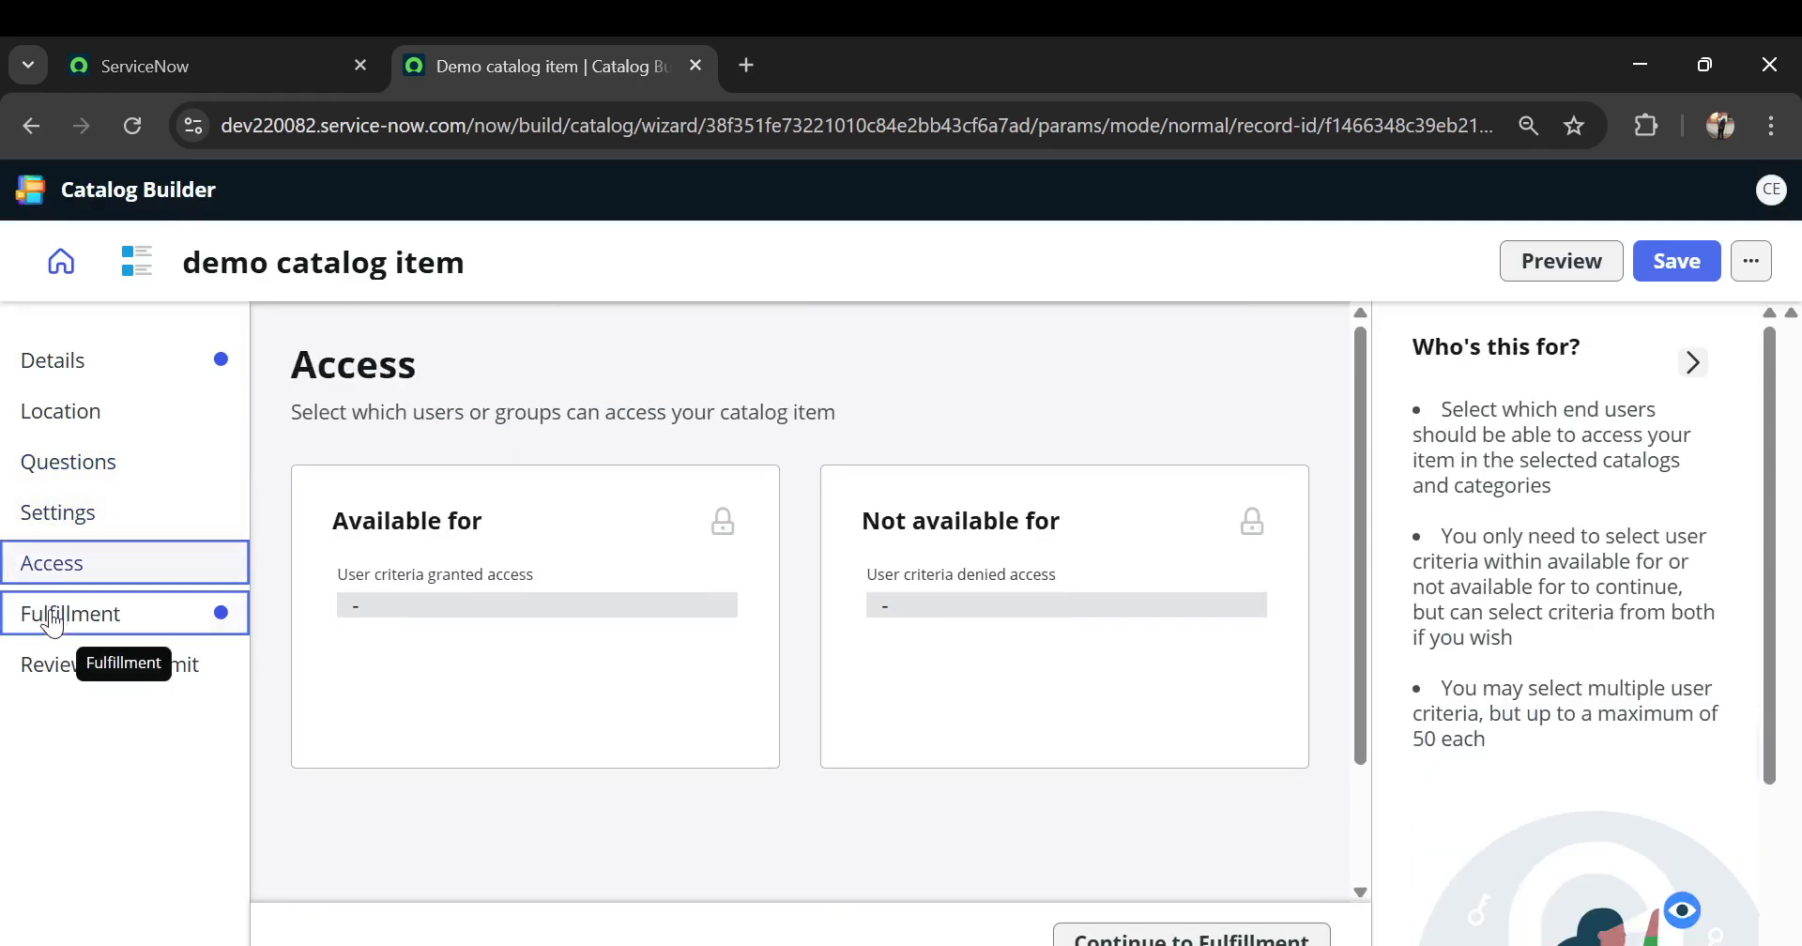
- Set the item's fulfillment flow to Step based request fulfillment
{"action": "scroll", "coordinate": [632, 434], "scroll_direction": "down", "scroll_amount": 2}
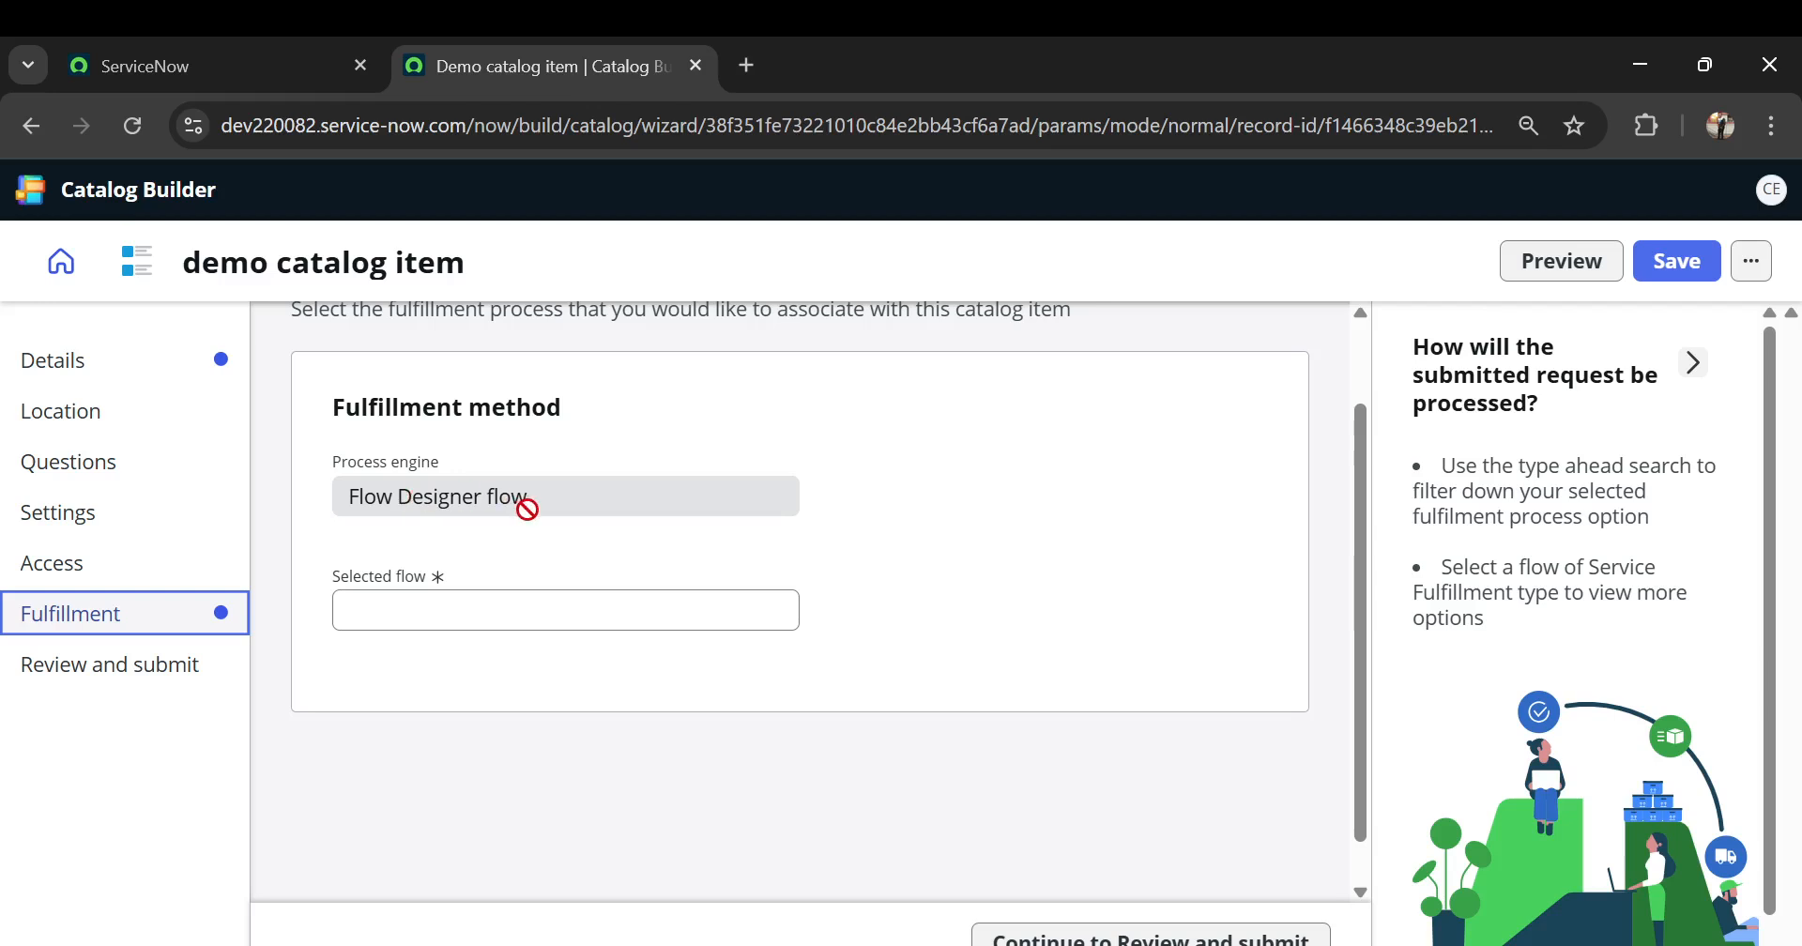
{"action": "left_click", "coordinate": [473, 601]}
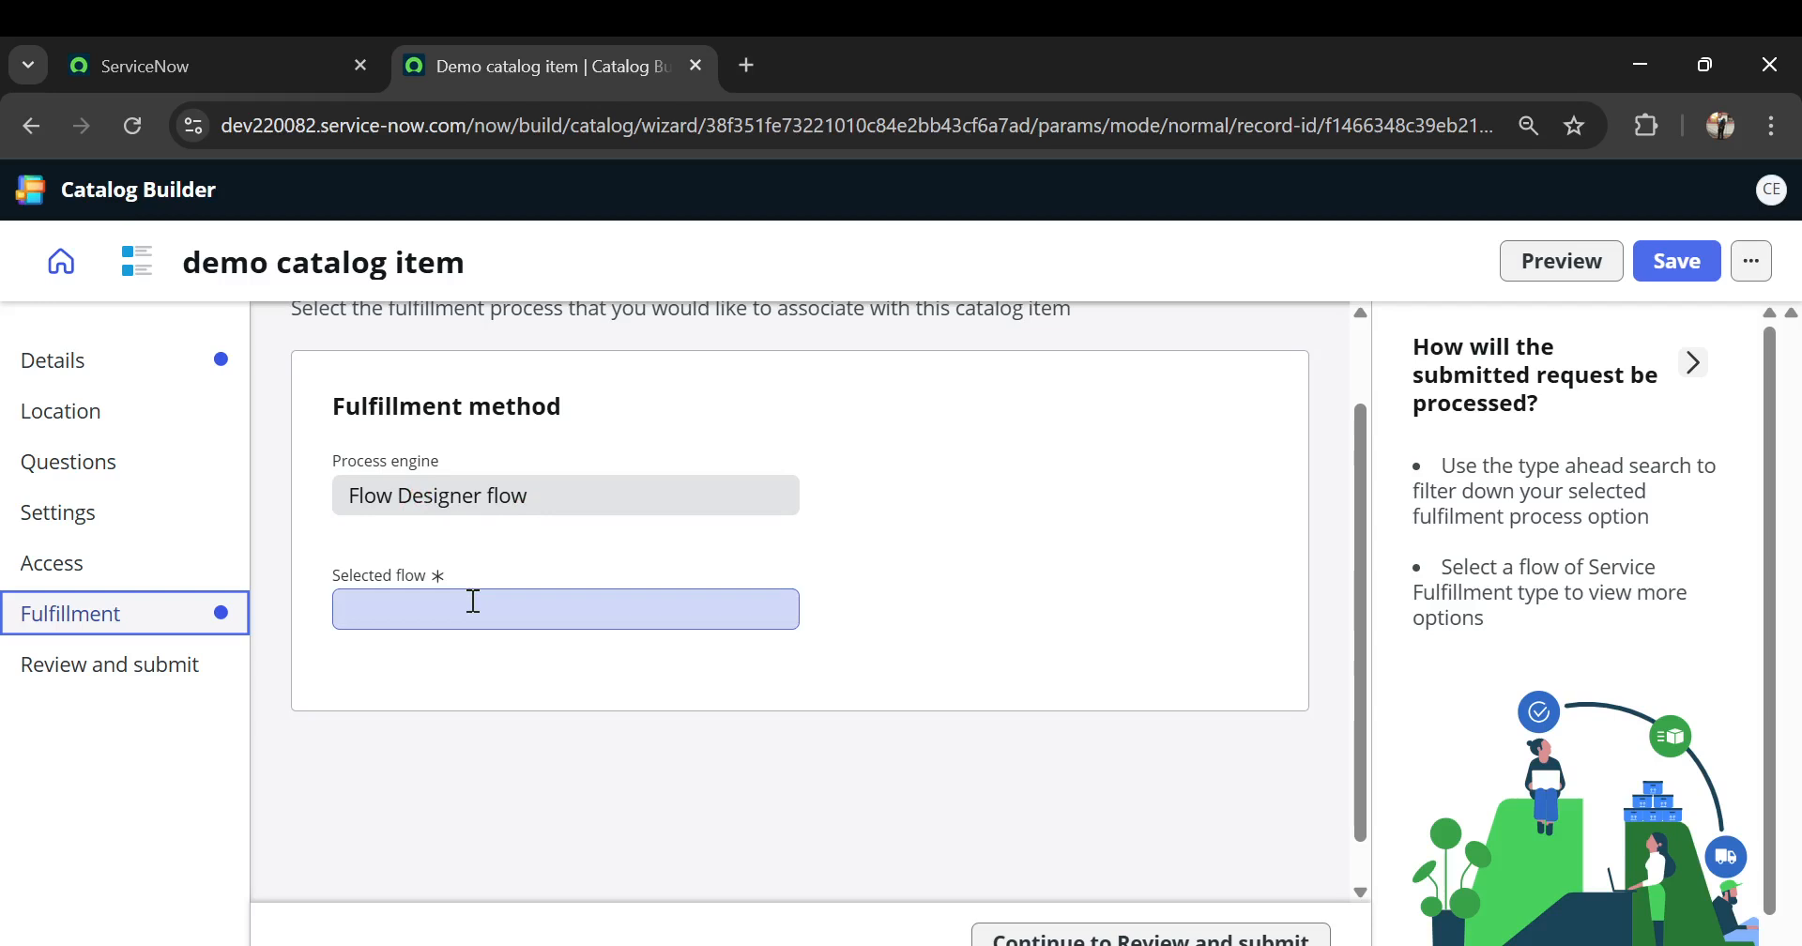
{"action": "left_click", "coordinate": [473, 600]}
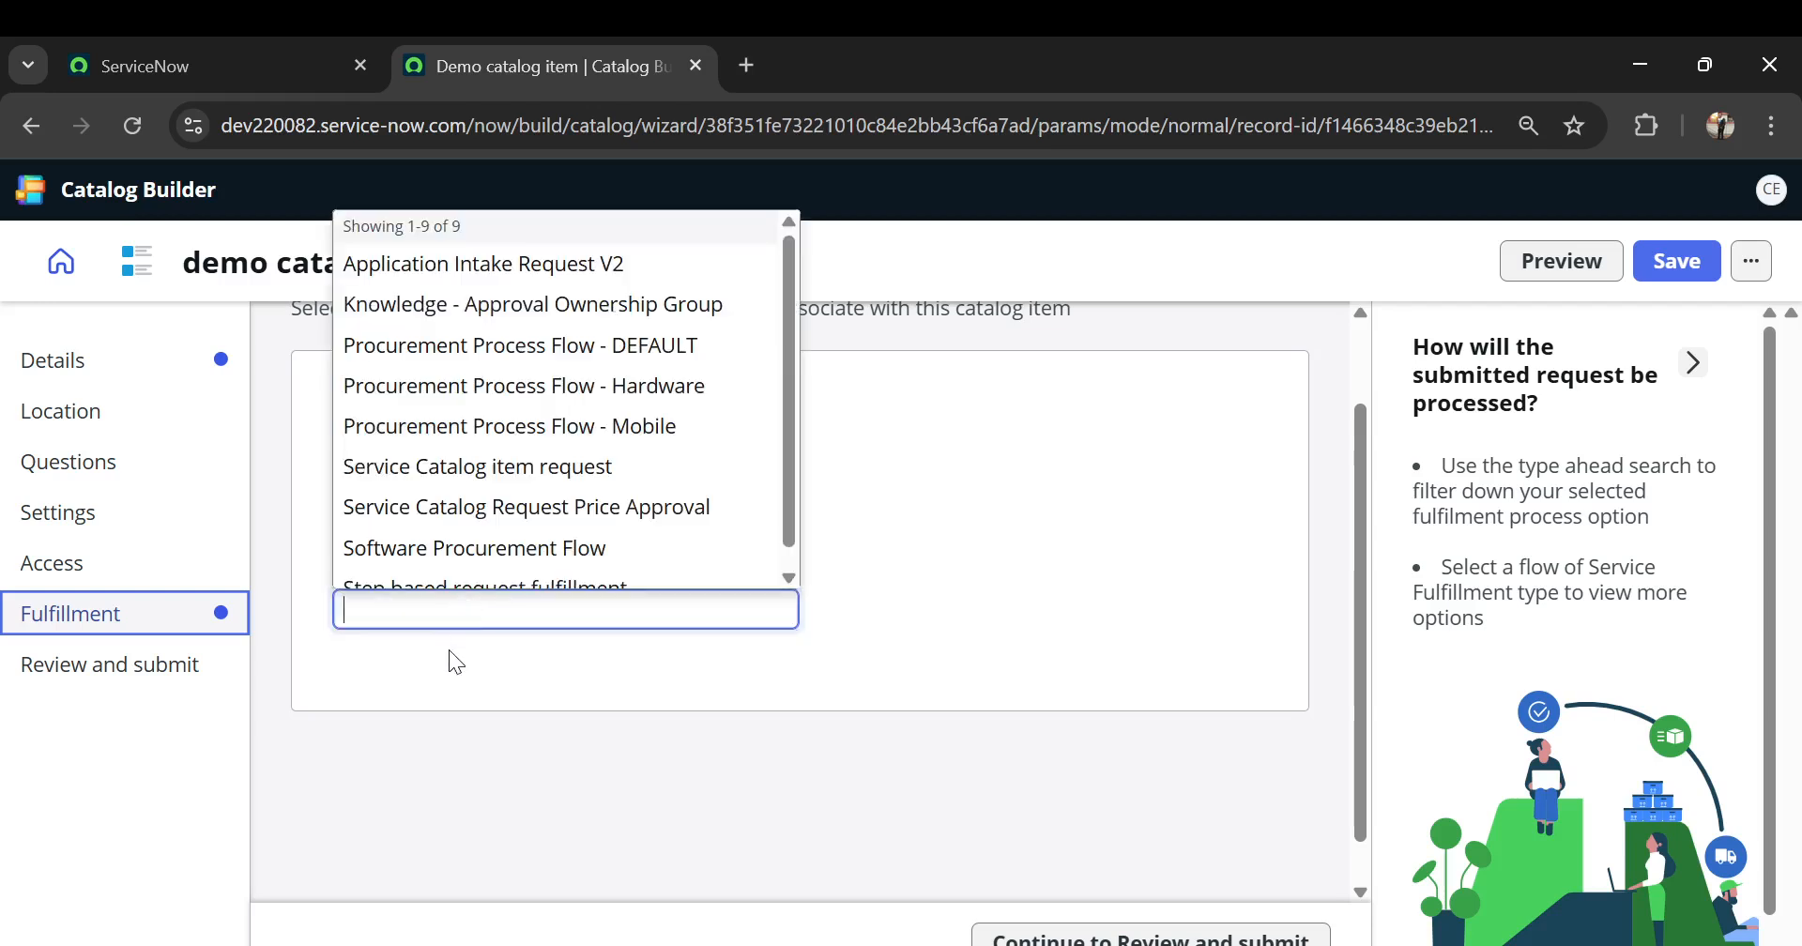
{"action": "scroll", "coordinate": [451, 485], "scroll_direction": "down", "scroll_amount": 1}
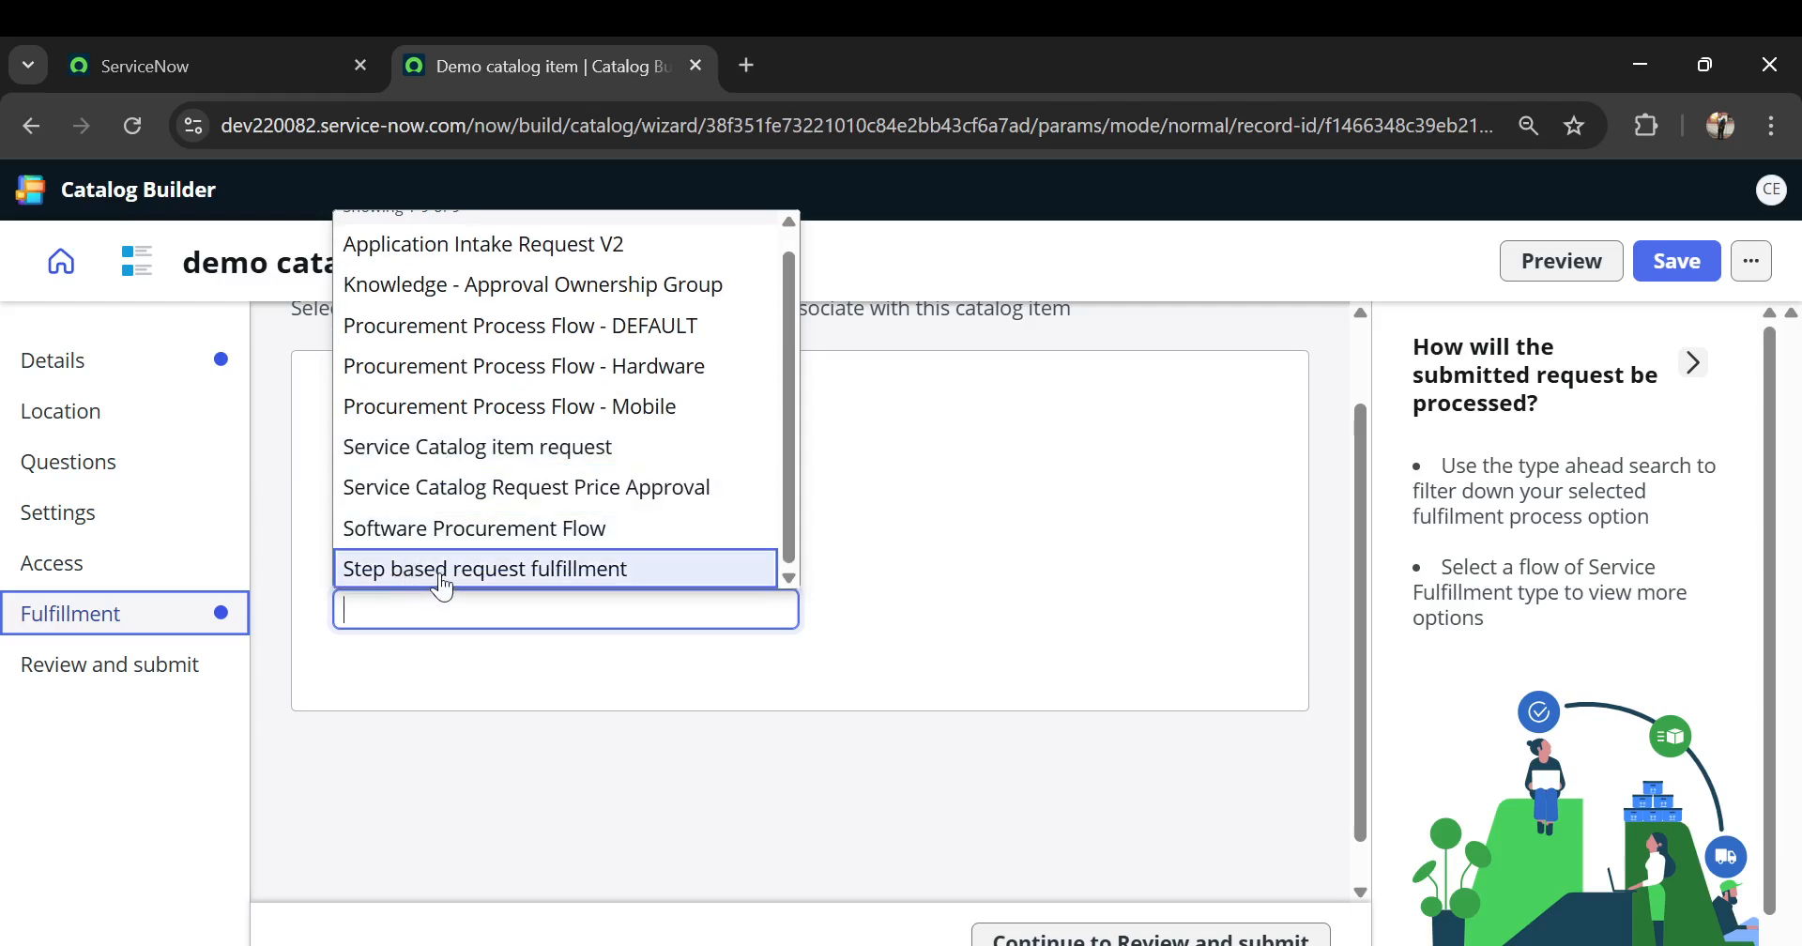
{"action": "left_click", "coordinate": [442, 582]}
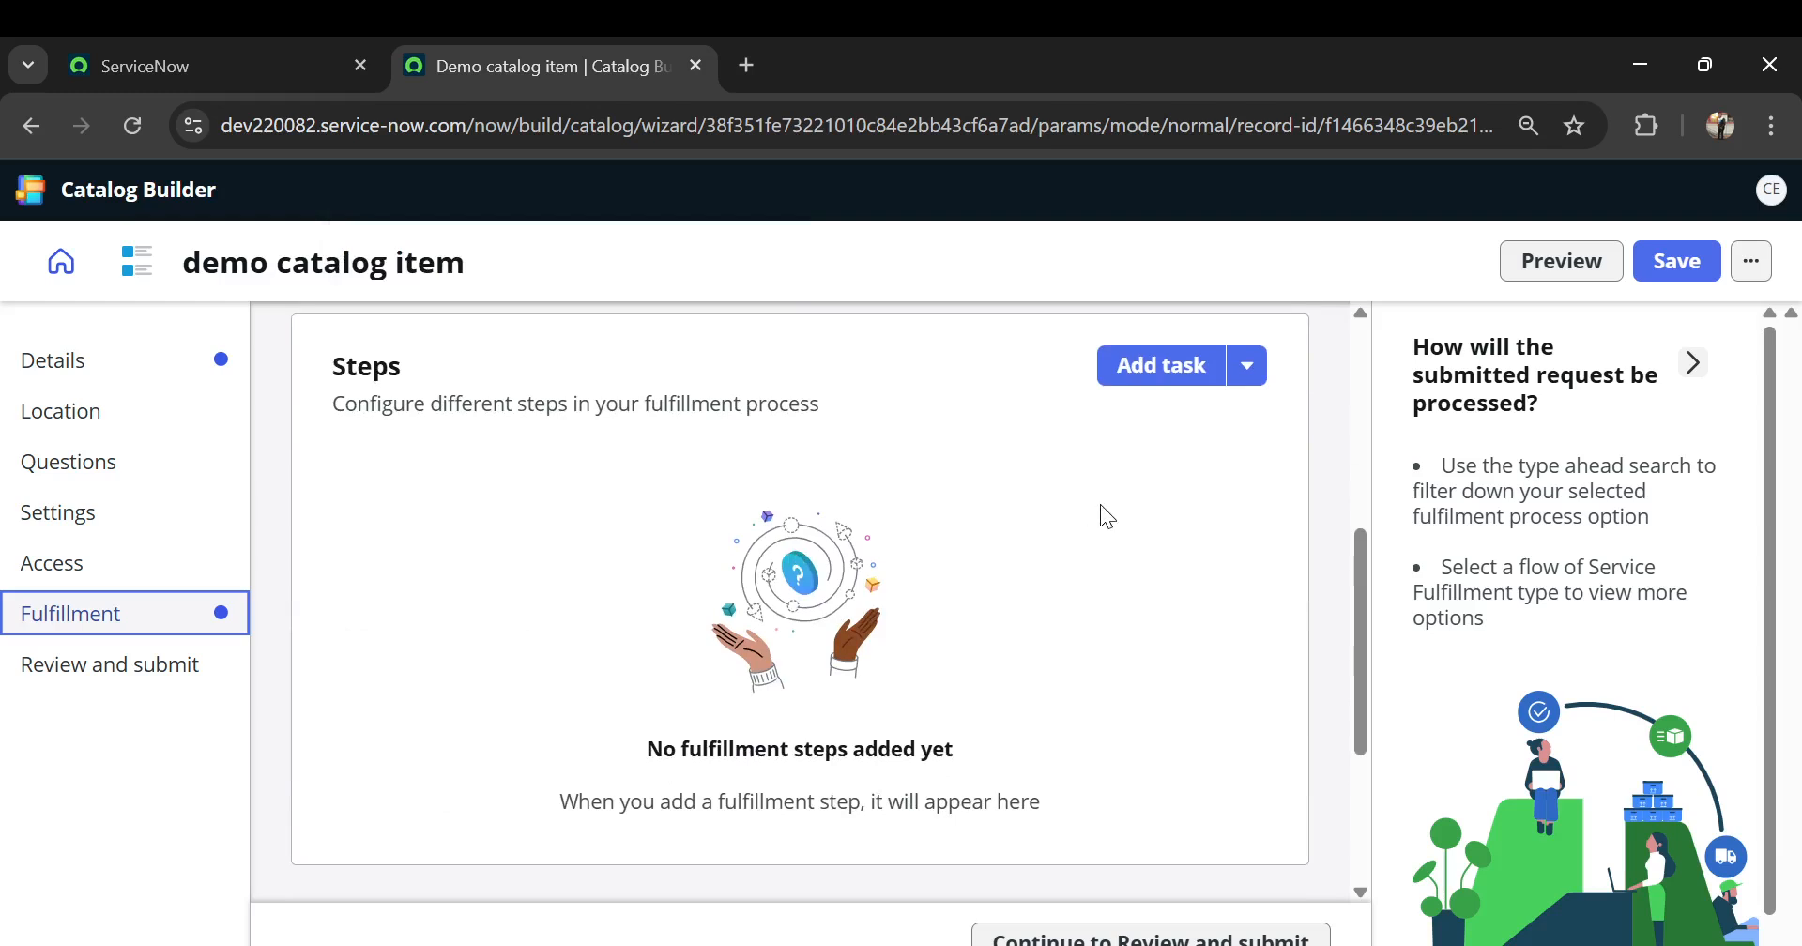
- Add a Manager approval step to the fulfillment process and dismiss the alert
{"action": "left_click", "coordinate": [1256, 424]}
{"action": "left_click", "coordinate": [1162, 503]}
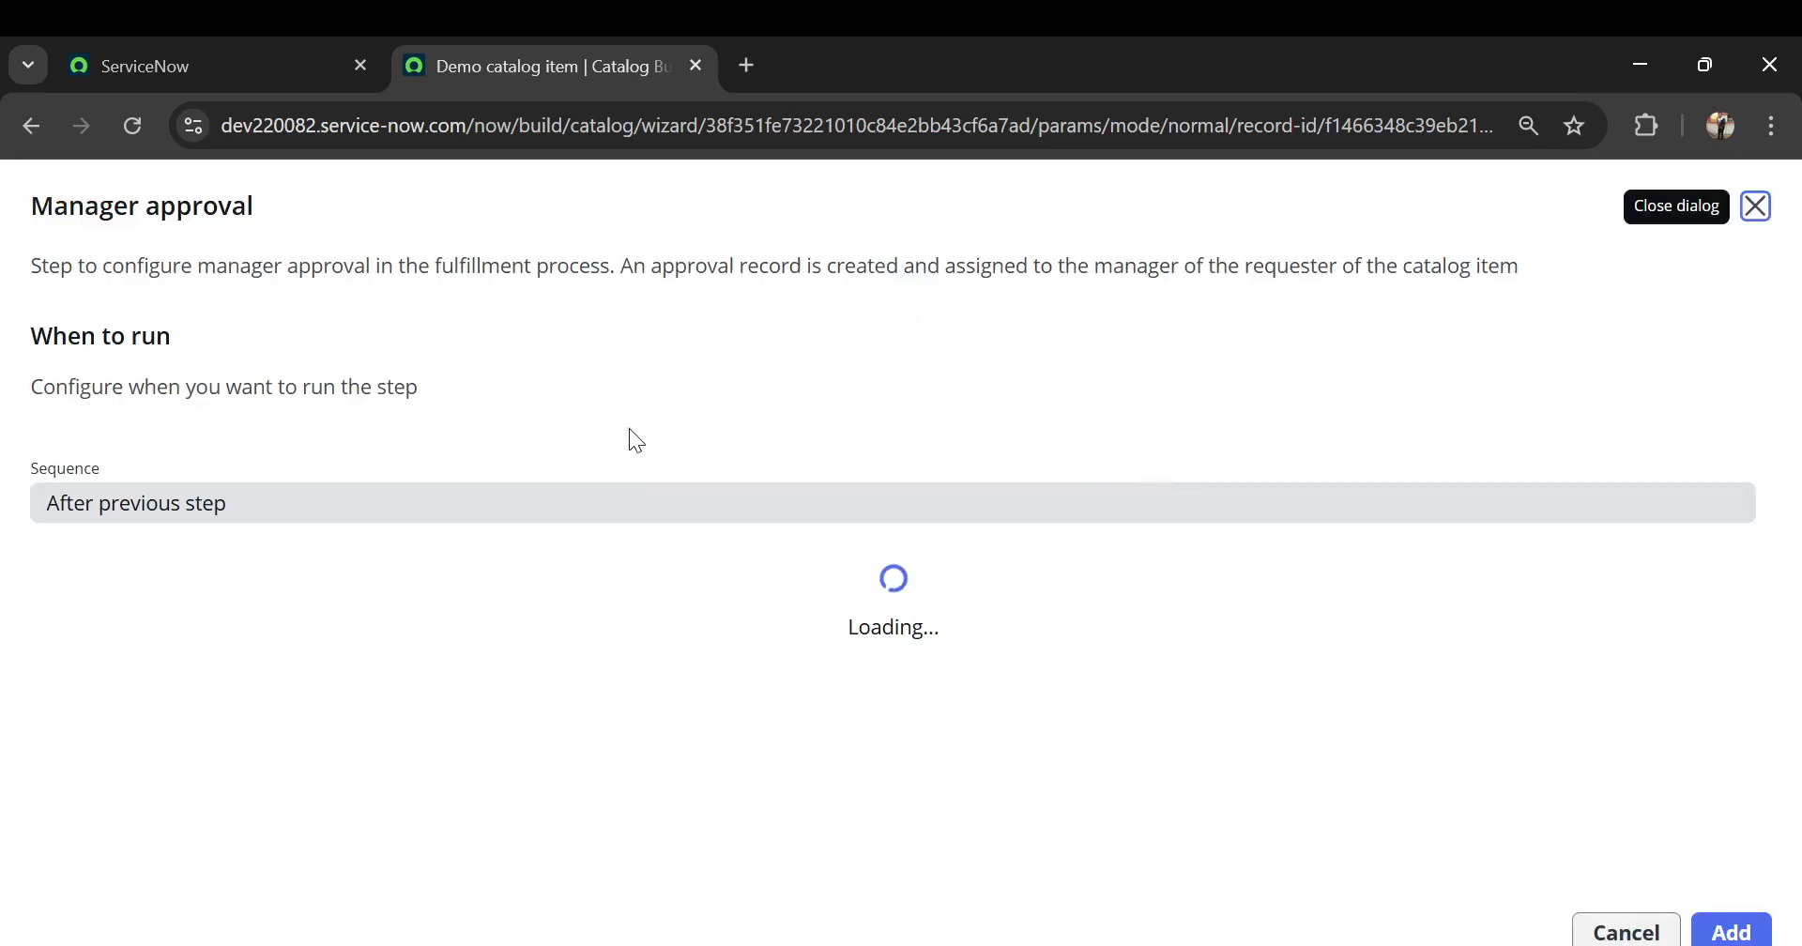
{"action": "left_click", "coordinate": [1746, 935]}
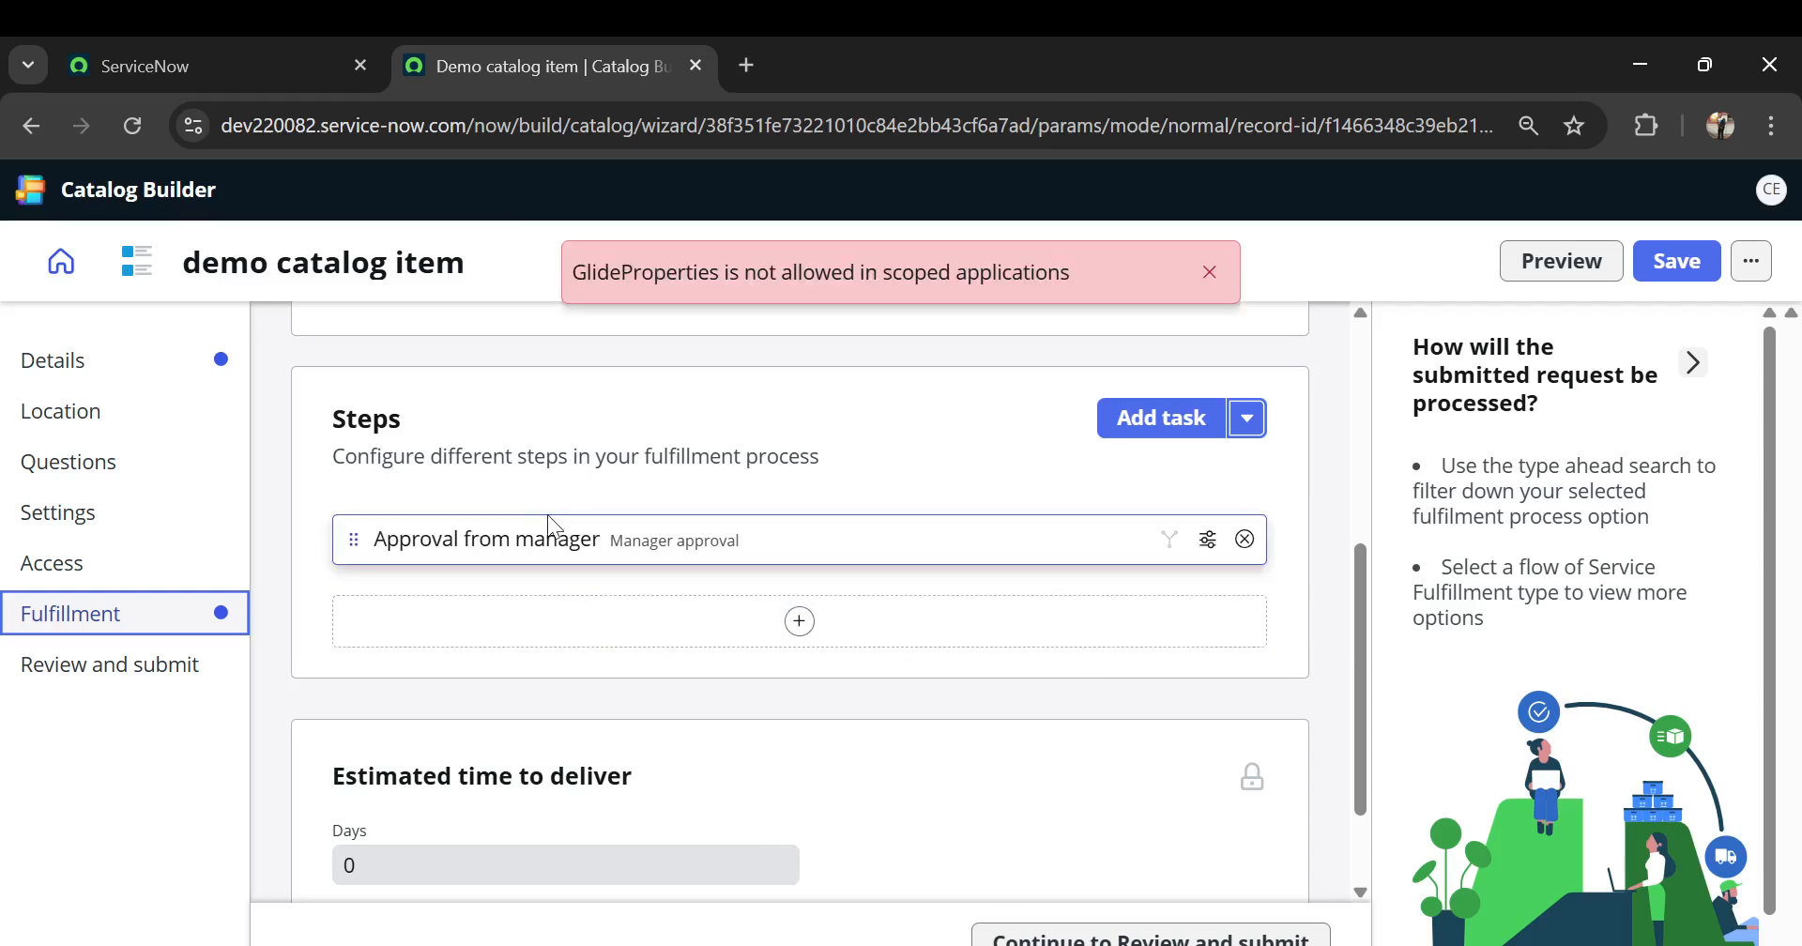
{"action": "left_click", "coordinate": [1208, 274]}
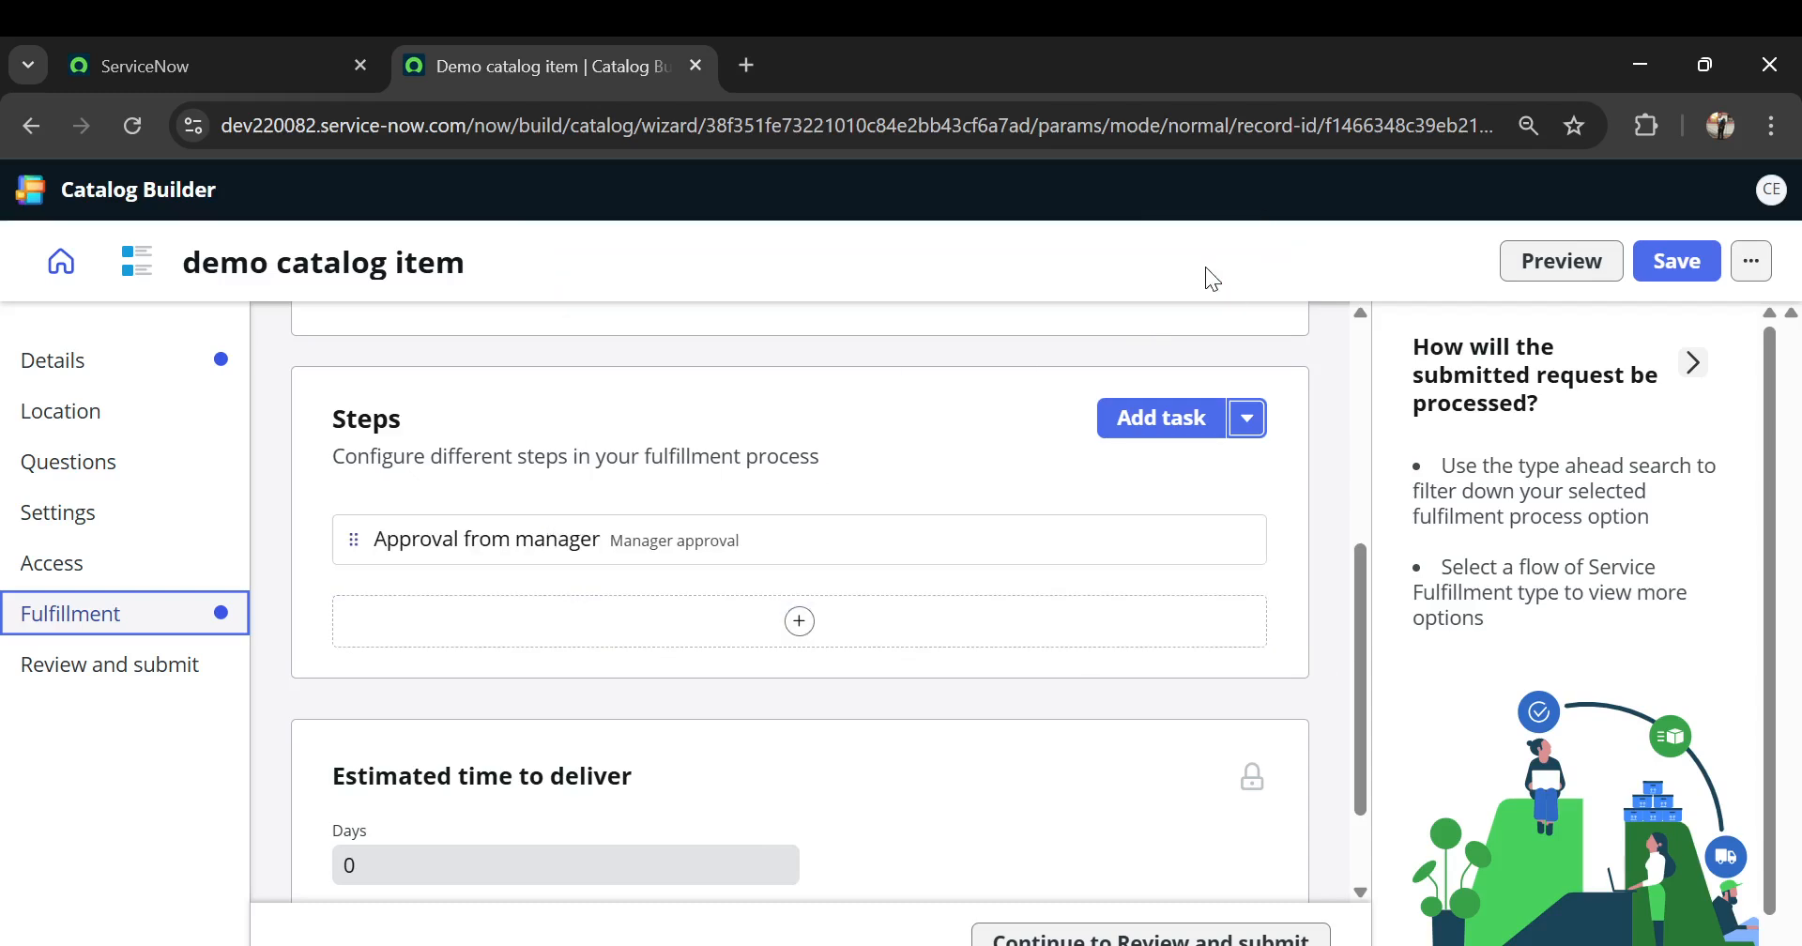
- Start a Custom approval step and pick the approving user by first name
{"action": "left_click", "coordinate": [1248, 420]}
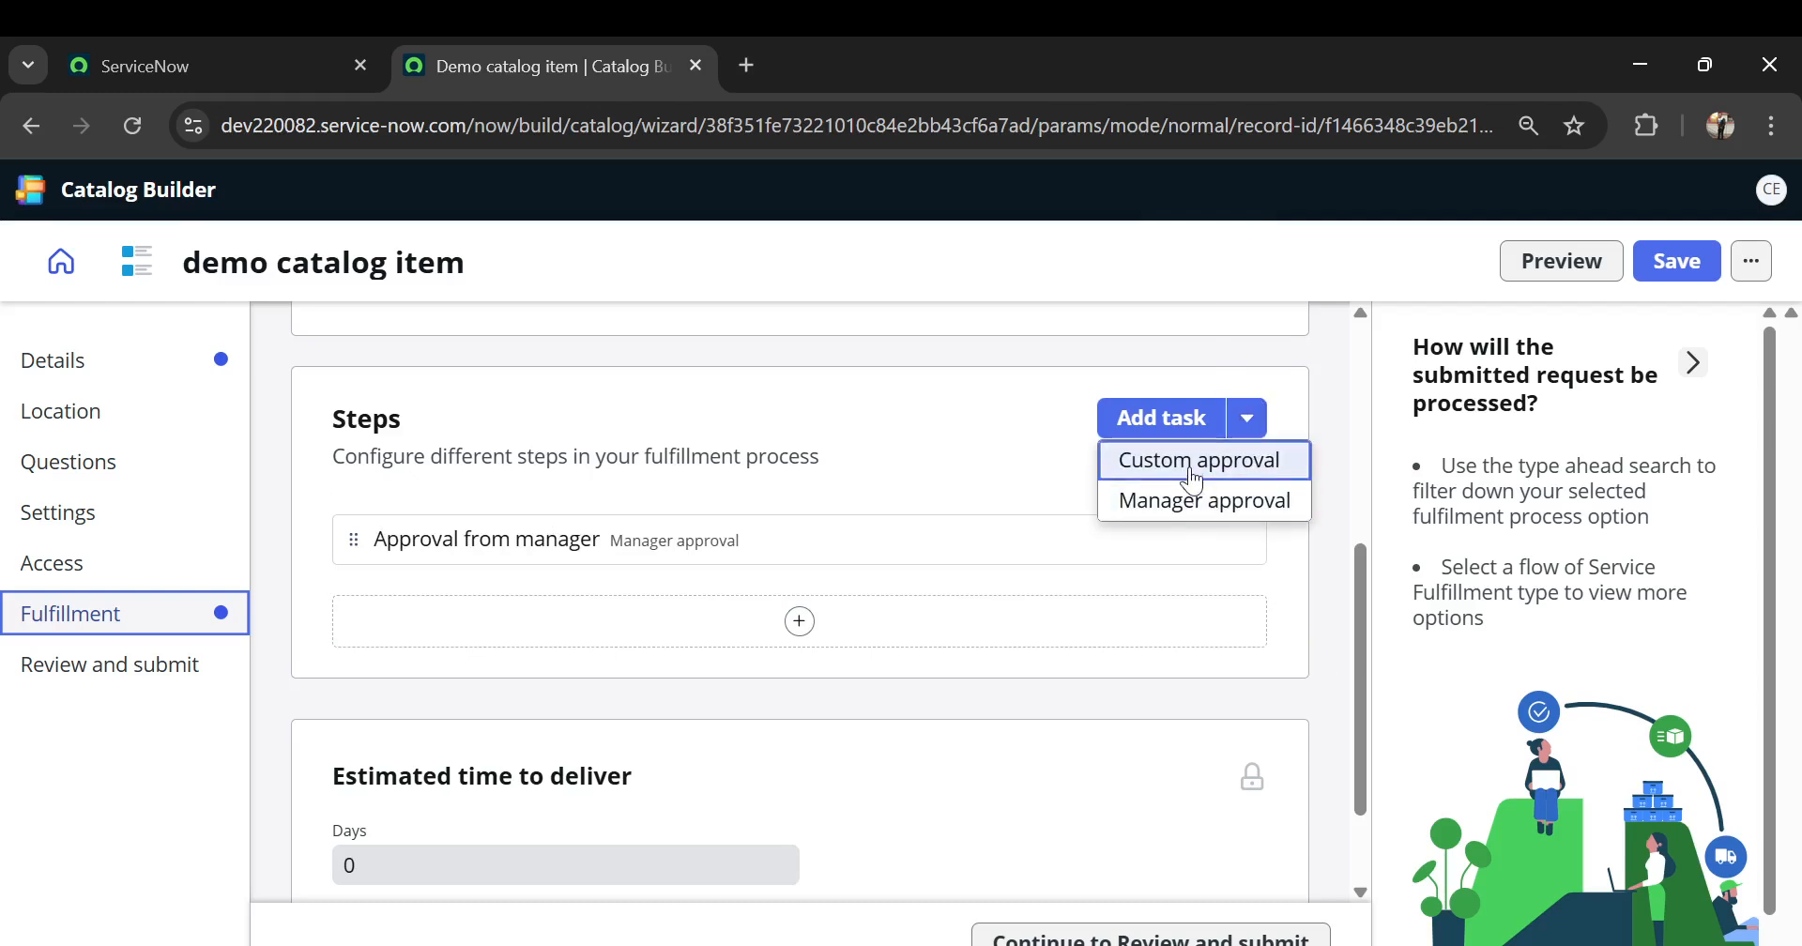
{"action": "left_click", "coordinate": [1191, 474]}
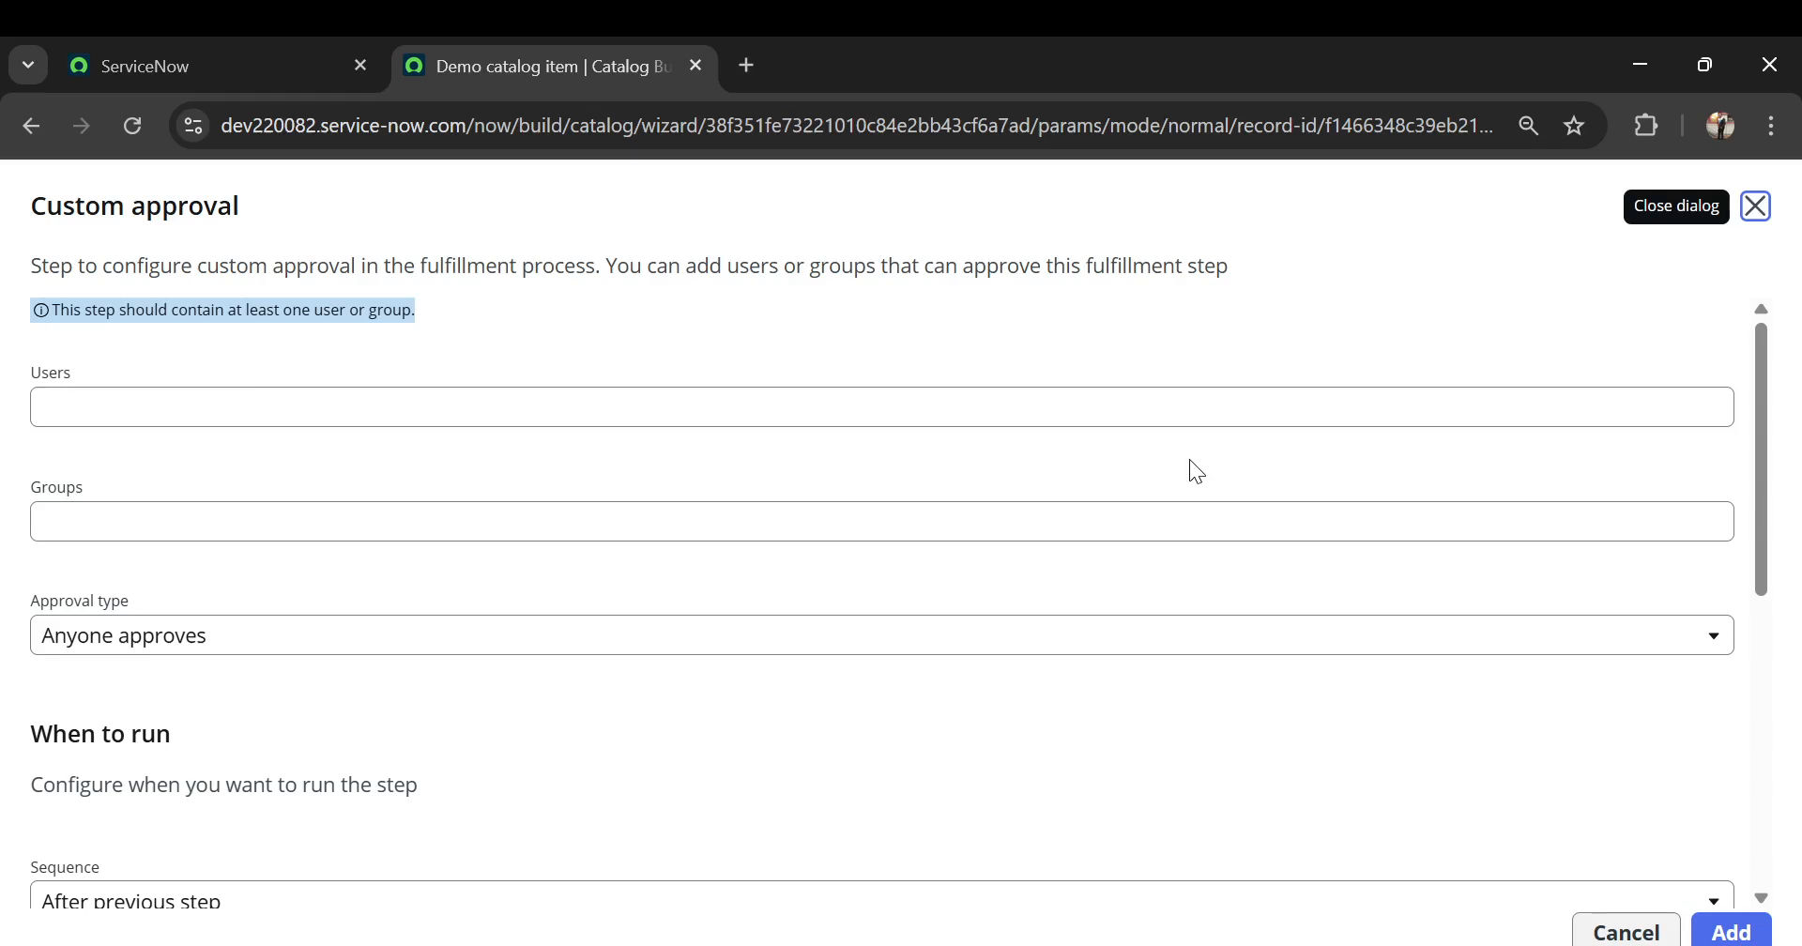
{"action": "left_click", "coordinate": [94, 407]}
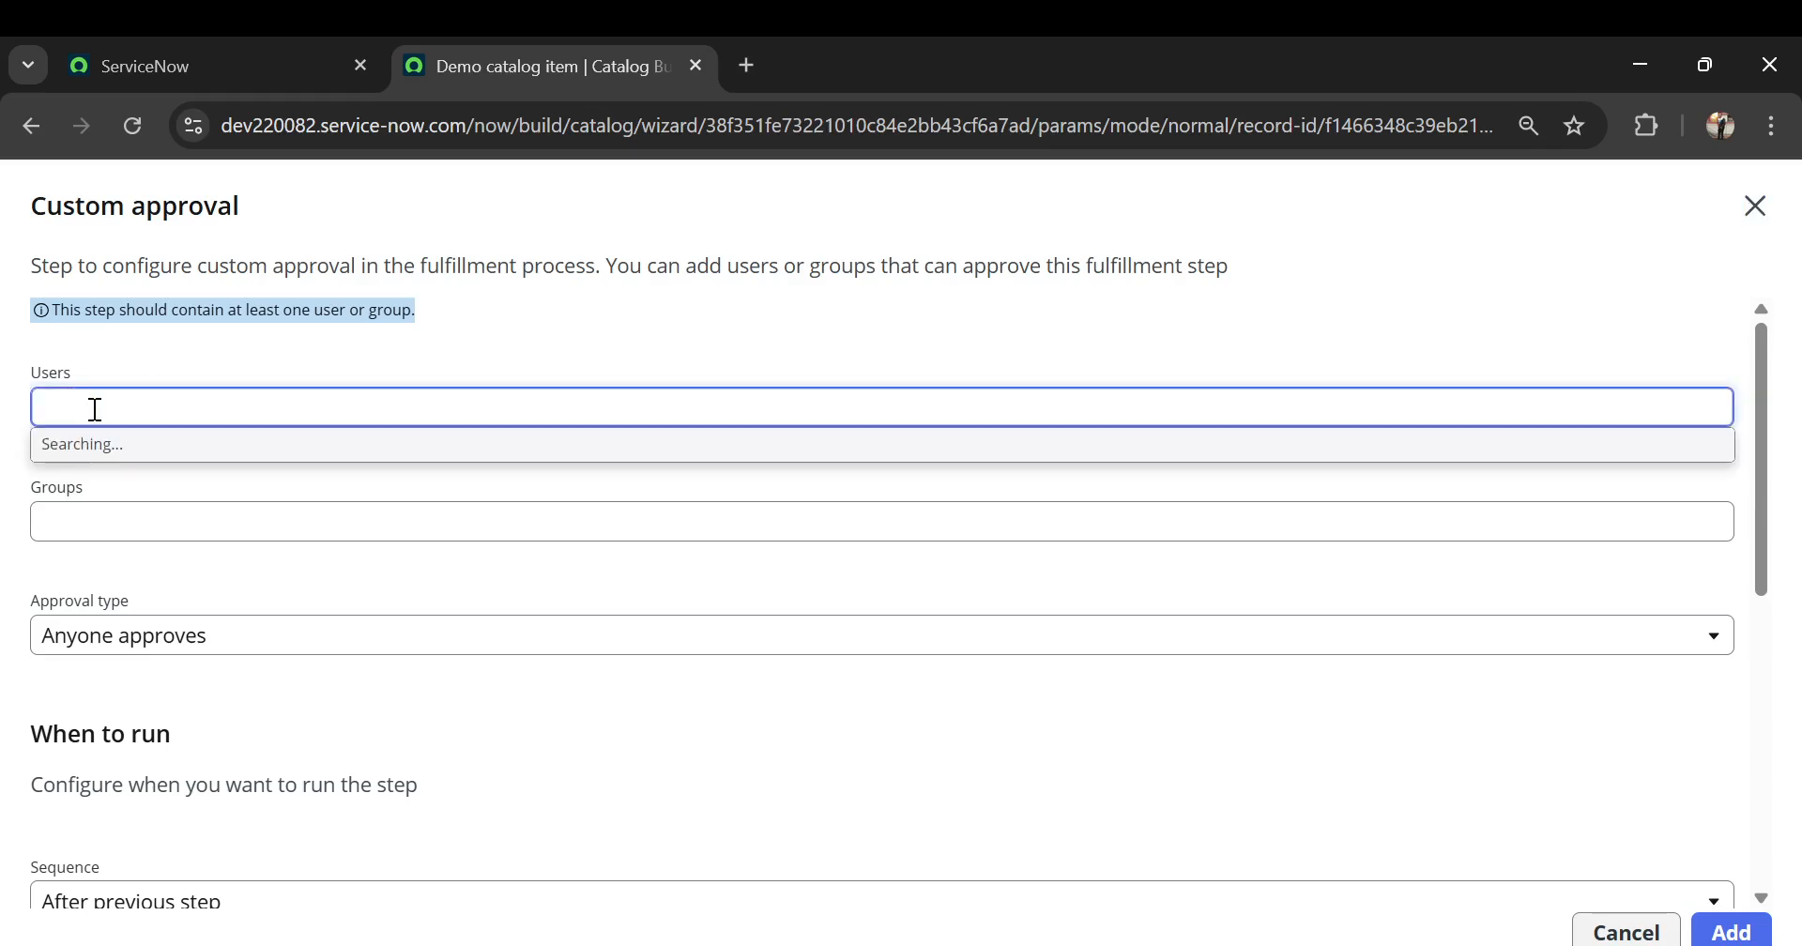
{"action": "type", "text": "beth"}
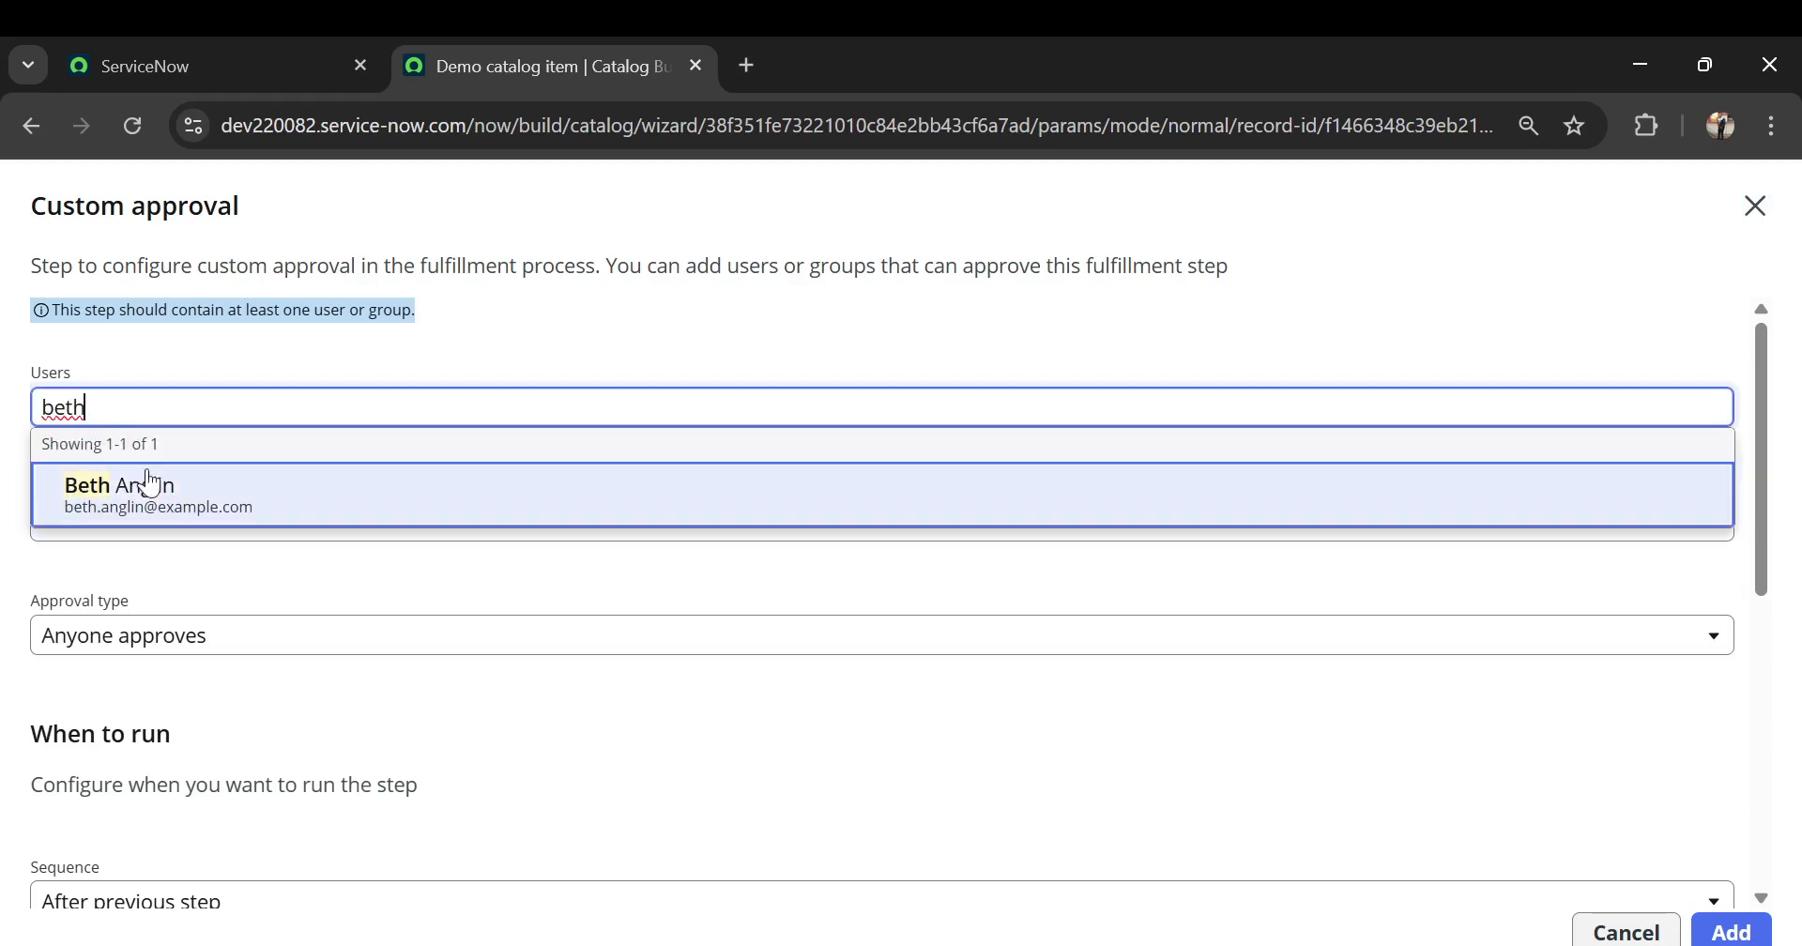
{"action": "left_click", "coordinate": [141, 484]}
- Choose the Database group as an additional approver for the custom approval
{"action": "left_click", "coordinate": [105, 552]}
{"action": "type", "text": "dev"}
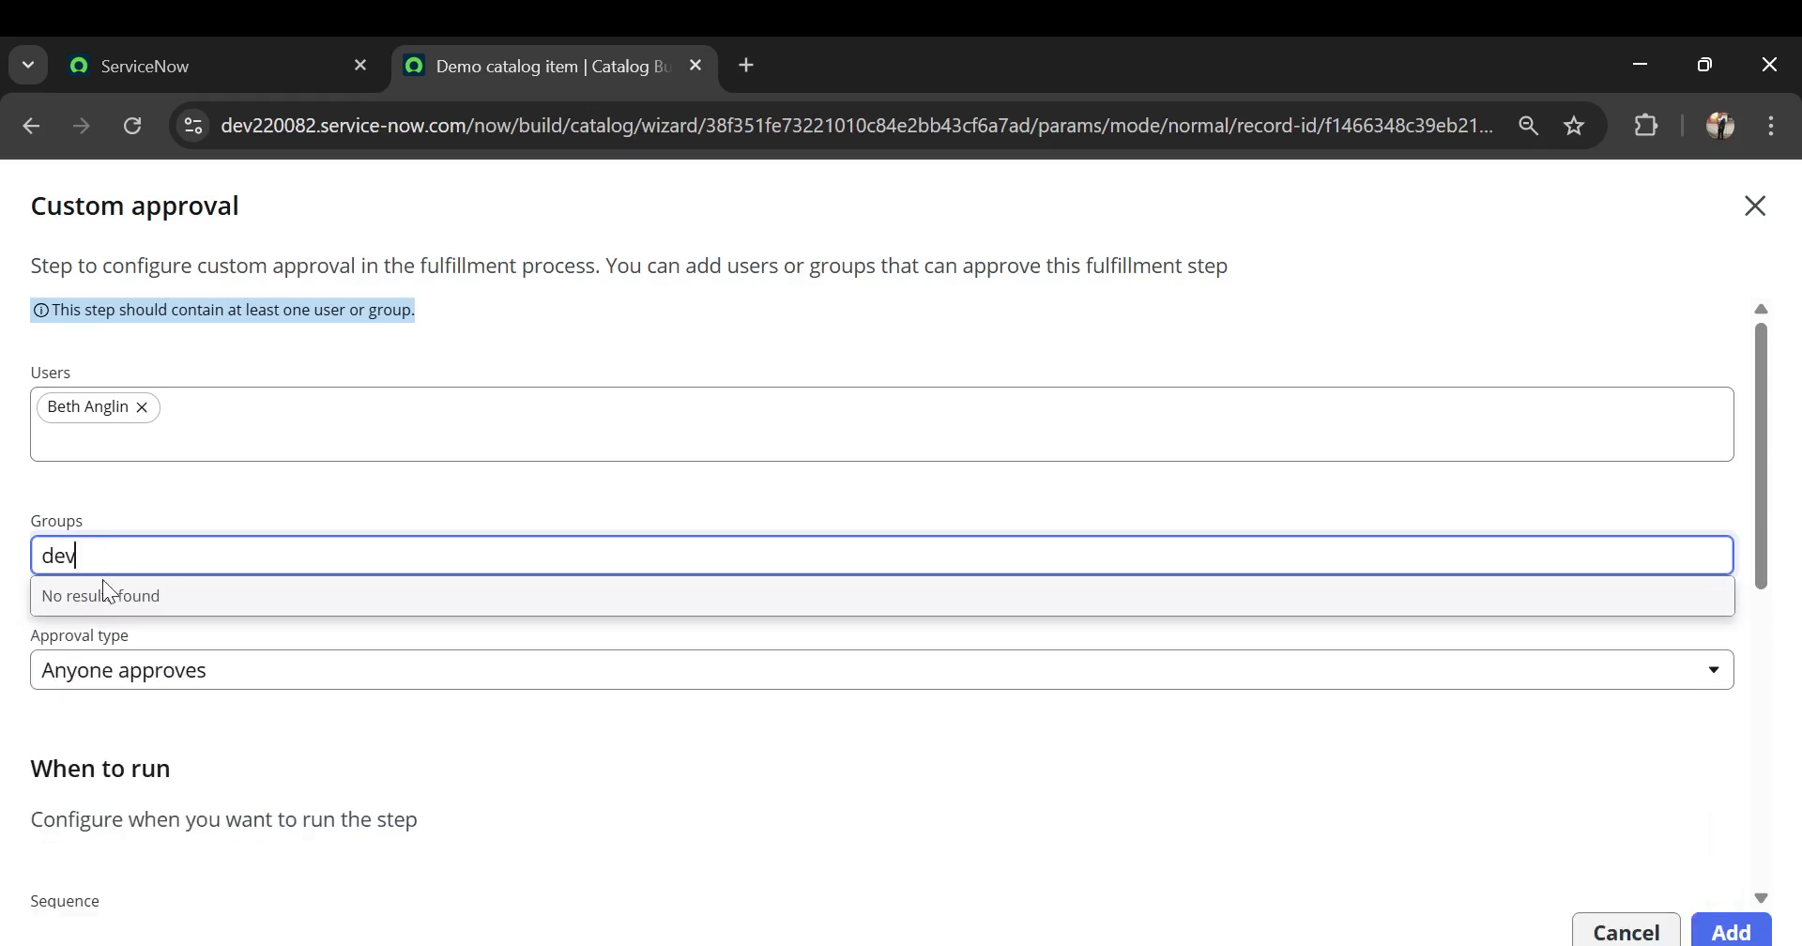
{"action": "key", "text": "BackSpace"}
{"action": "key", "text": "BackSpace"}
{"action": "key", "text": "BackSpace"}
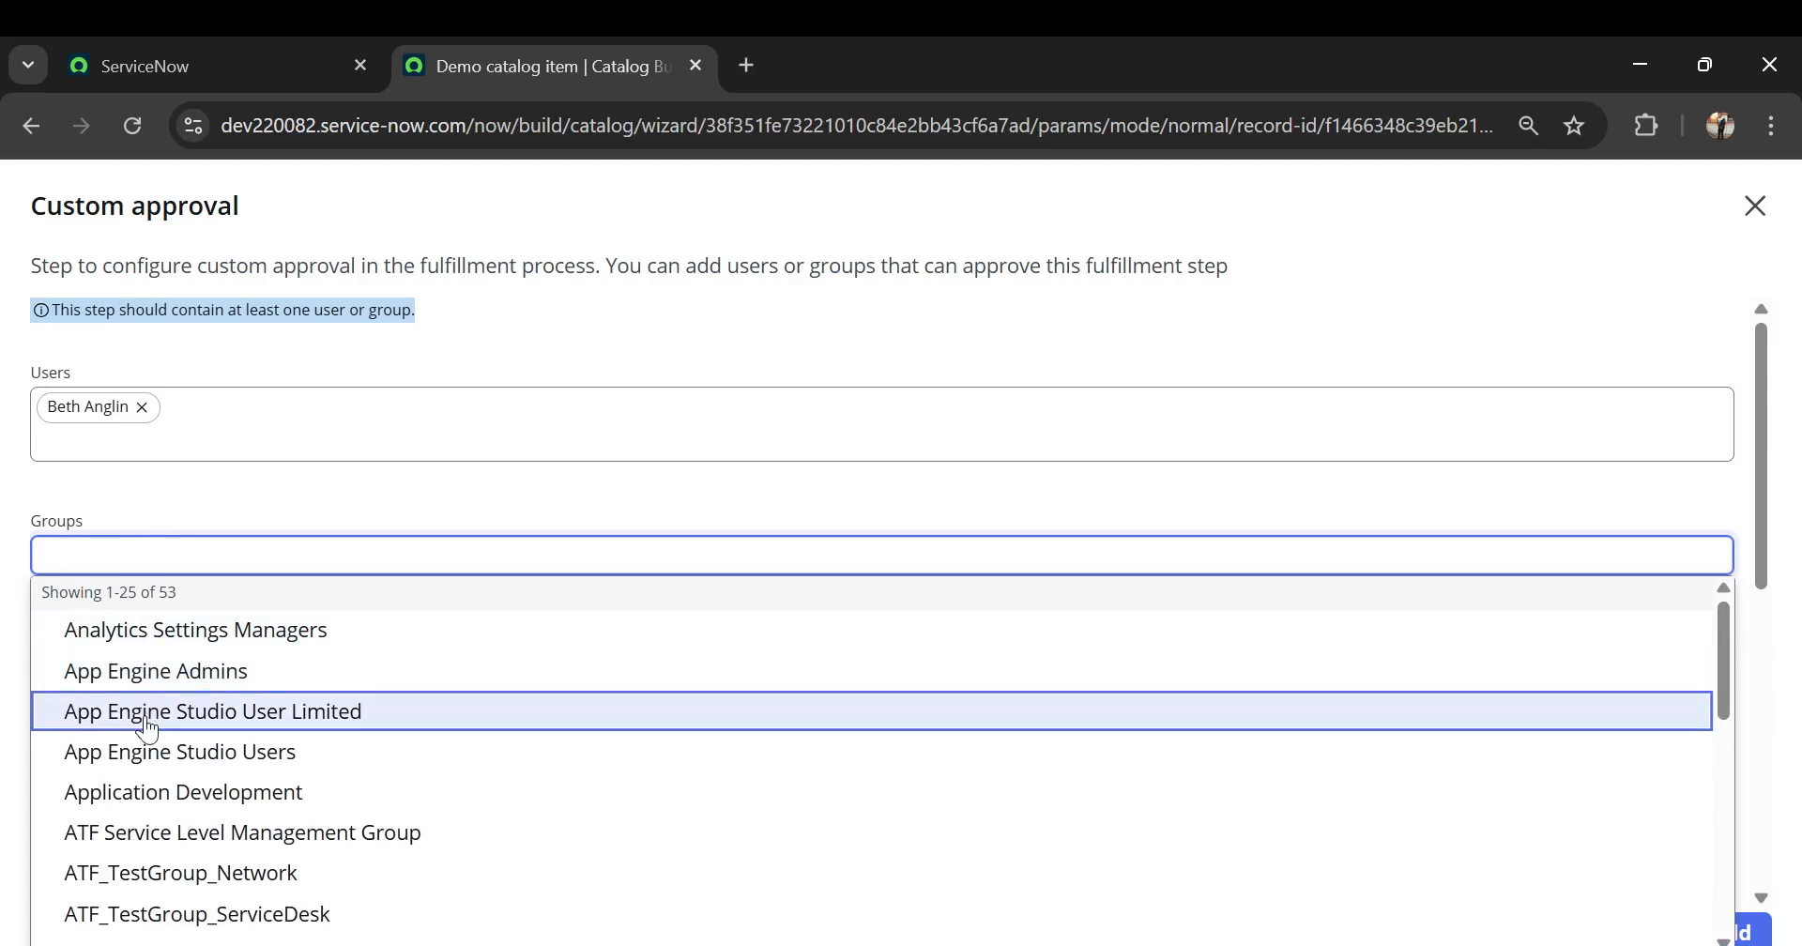
{"action": "scroll", "coordinate": [151, 728], "scroll_direction": "down", "scroll_amount": 2}
{"action": "scroll", "coordinate": [148, 728], "scroll_direction": "down", "scroll_amount": 5}
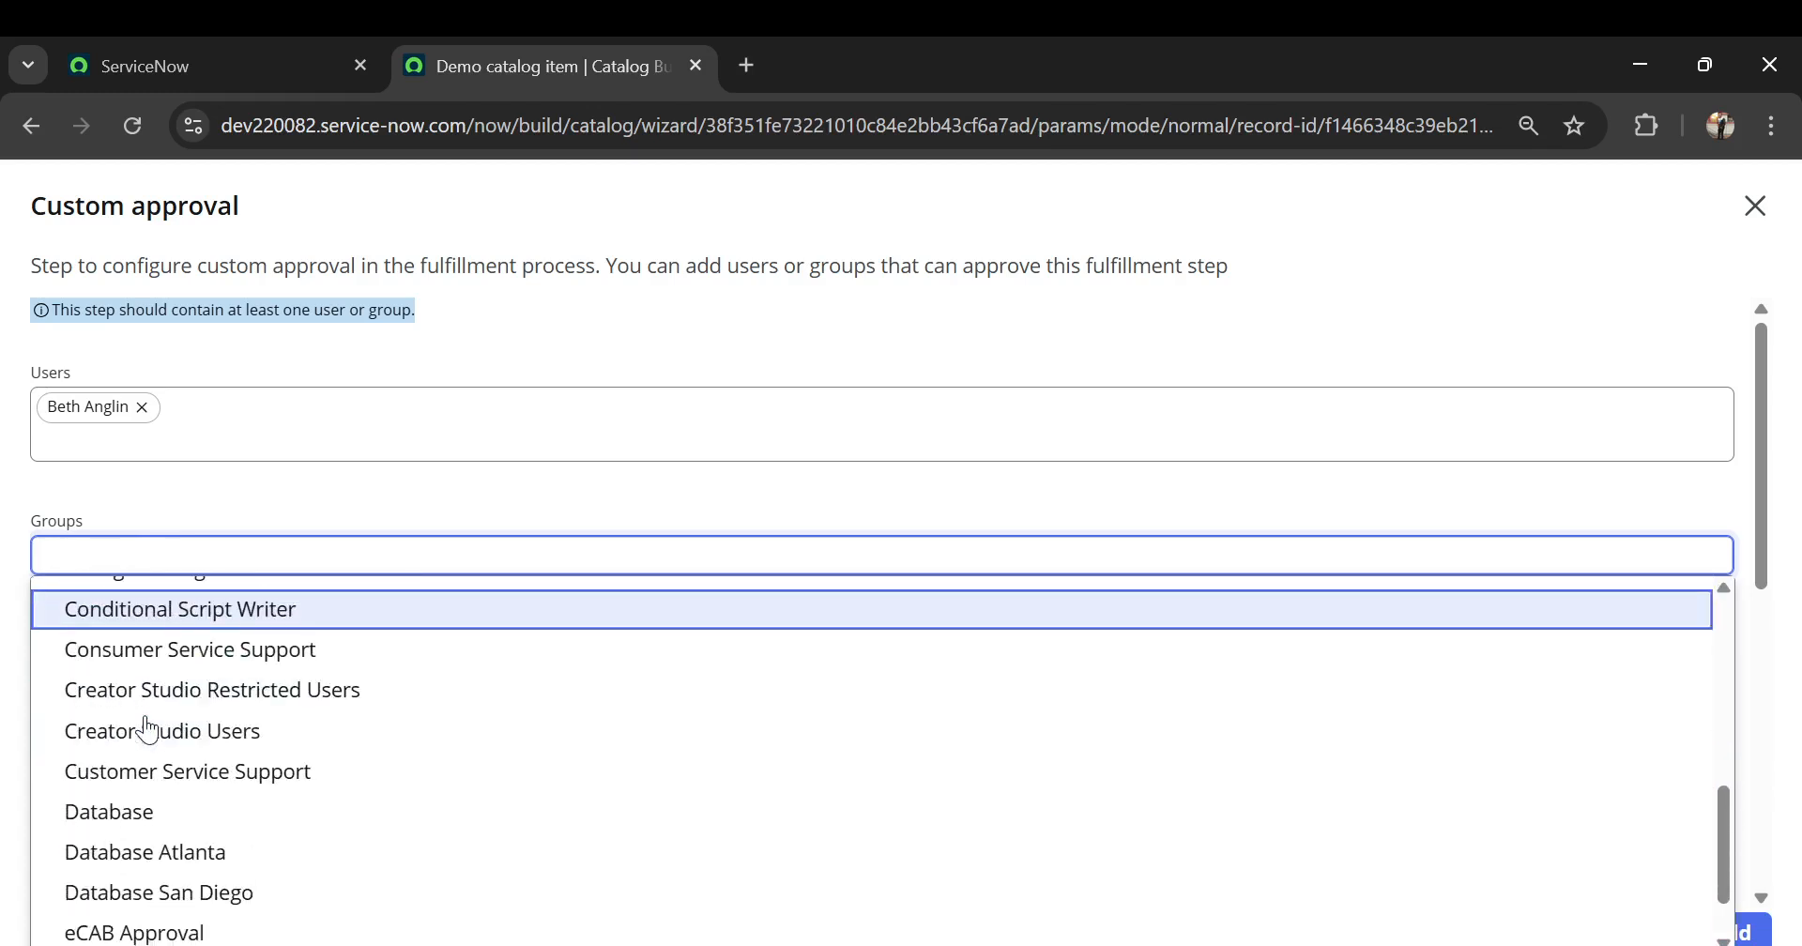
{"action": "left_click", "coordinate": [129, 815]}
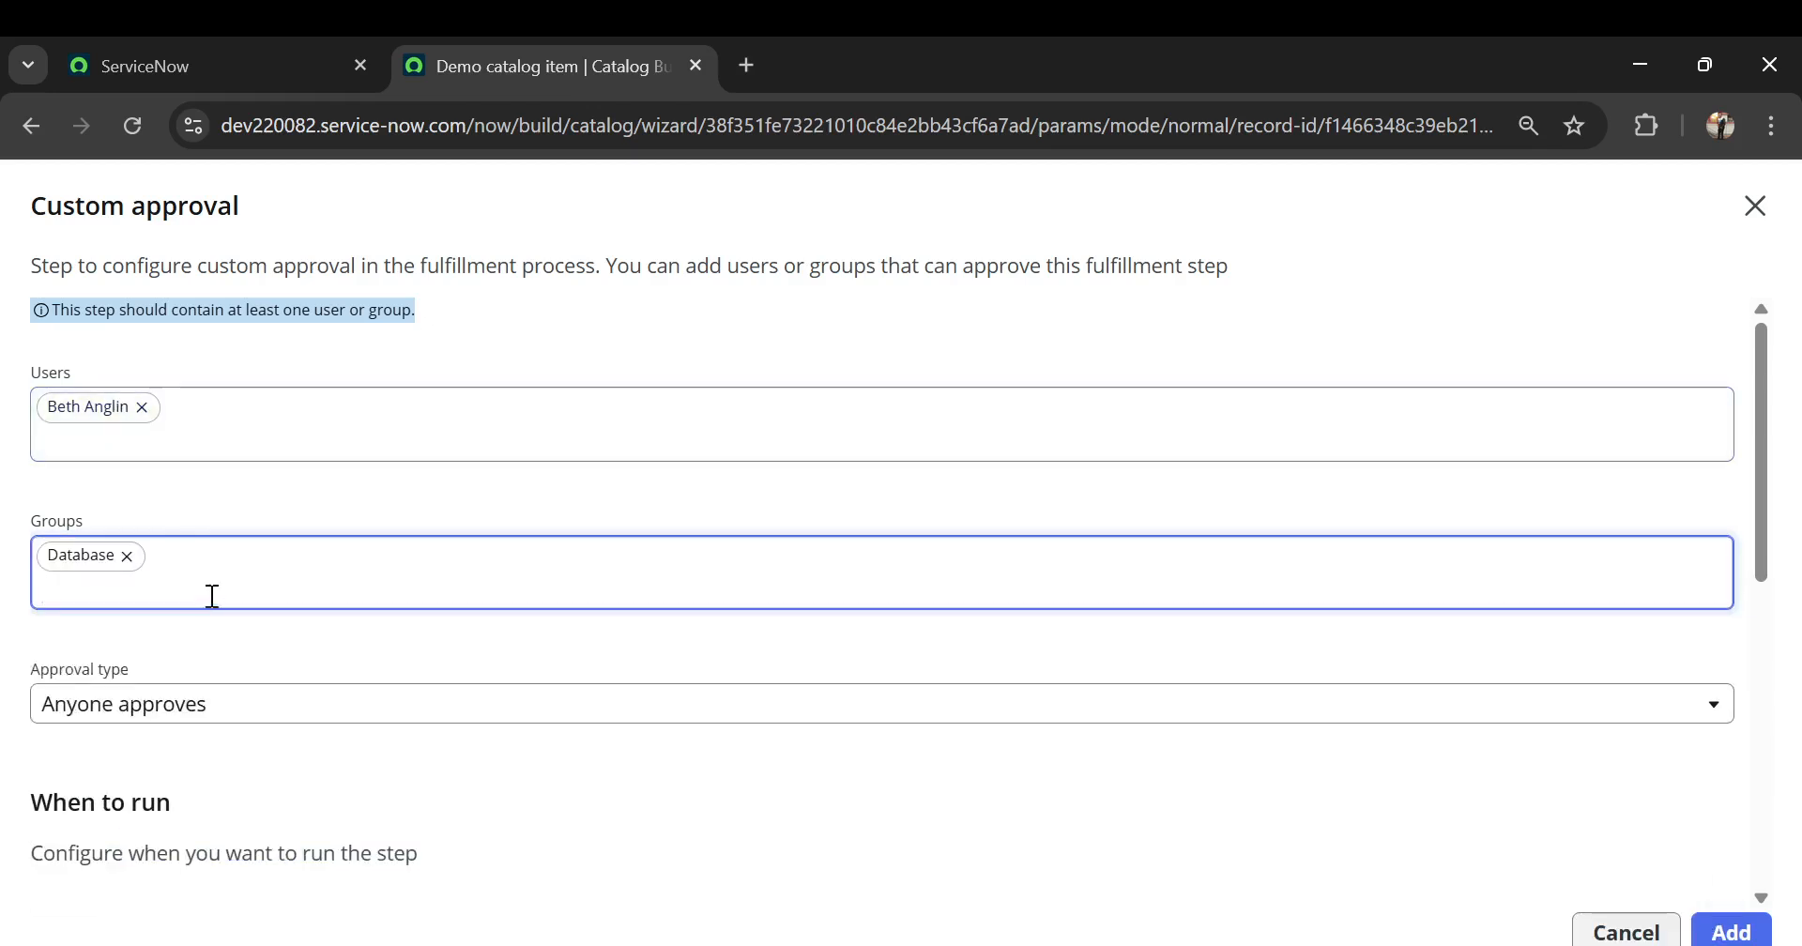
- Keep the approval type at Anyone approves, add the custom approval step and dismiss the alert
{"action": "scroll", "coordinate": [205, 582], "scroll_direction": "down", "scroll_amount": 1}
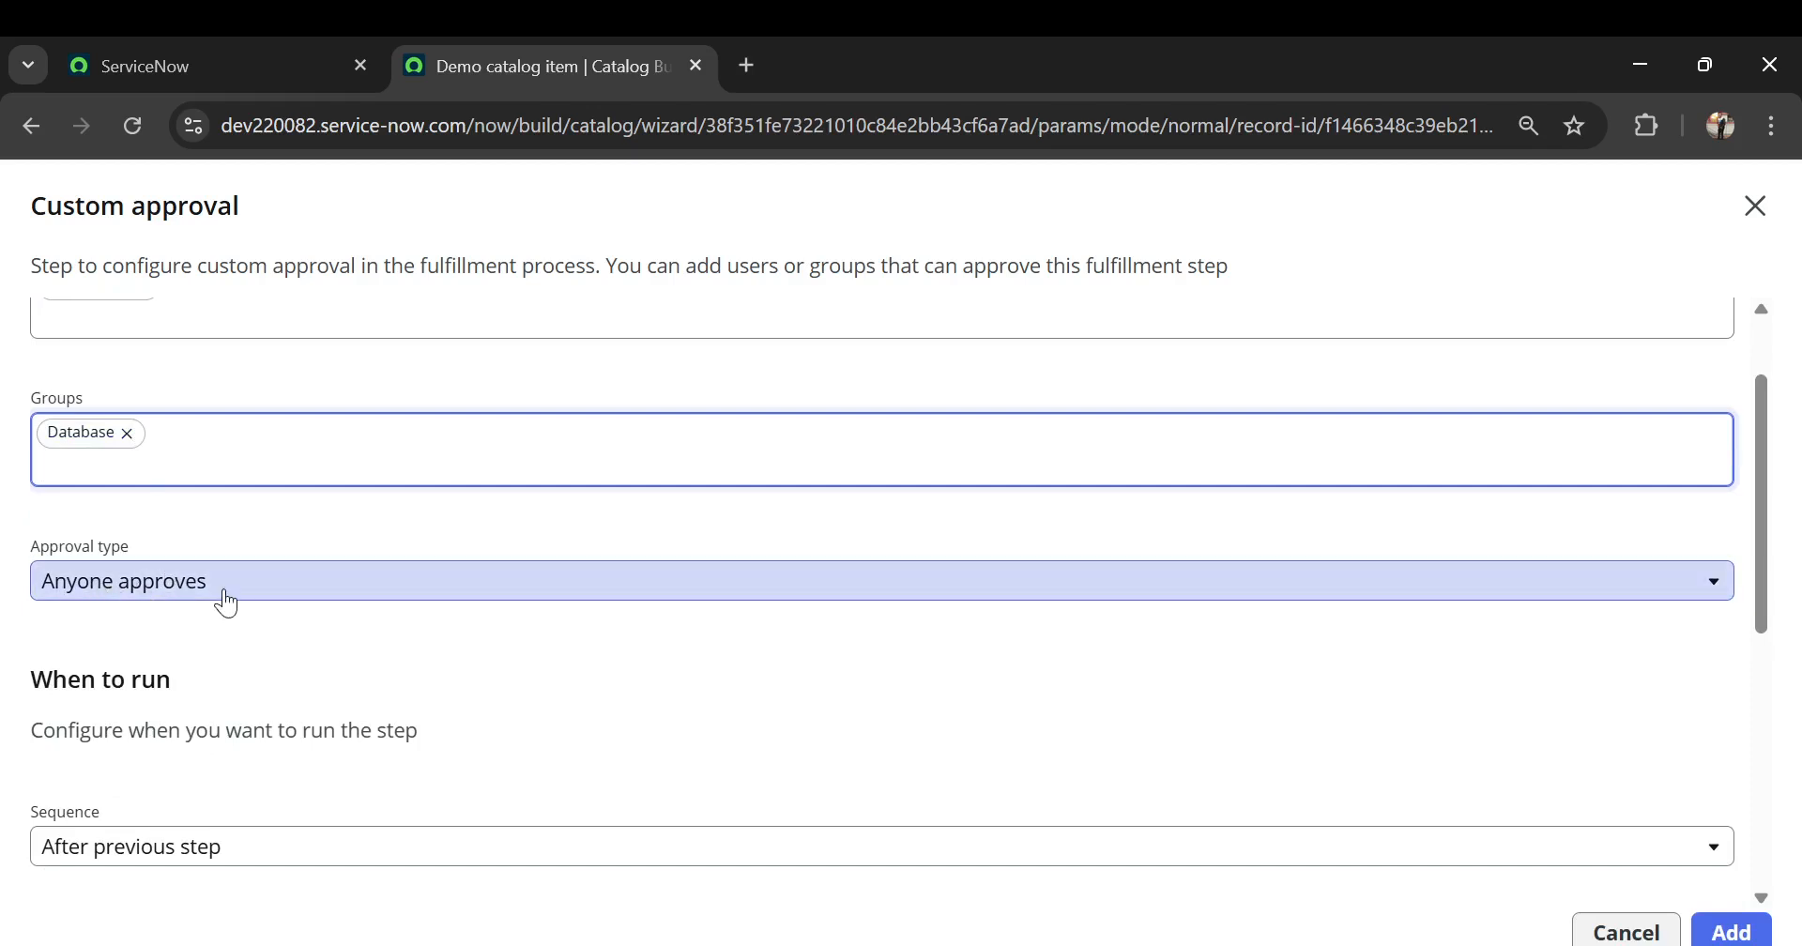
{"action": "scroll", "coordinate": [855, 700], "scroll_direction": "down", "scroll_amount": 2}
{"action": "left_click", "coordinate": [519, 336]}
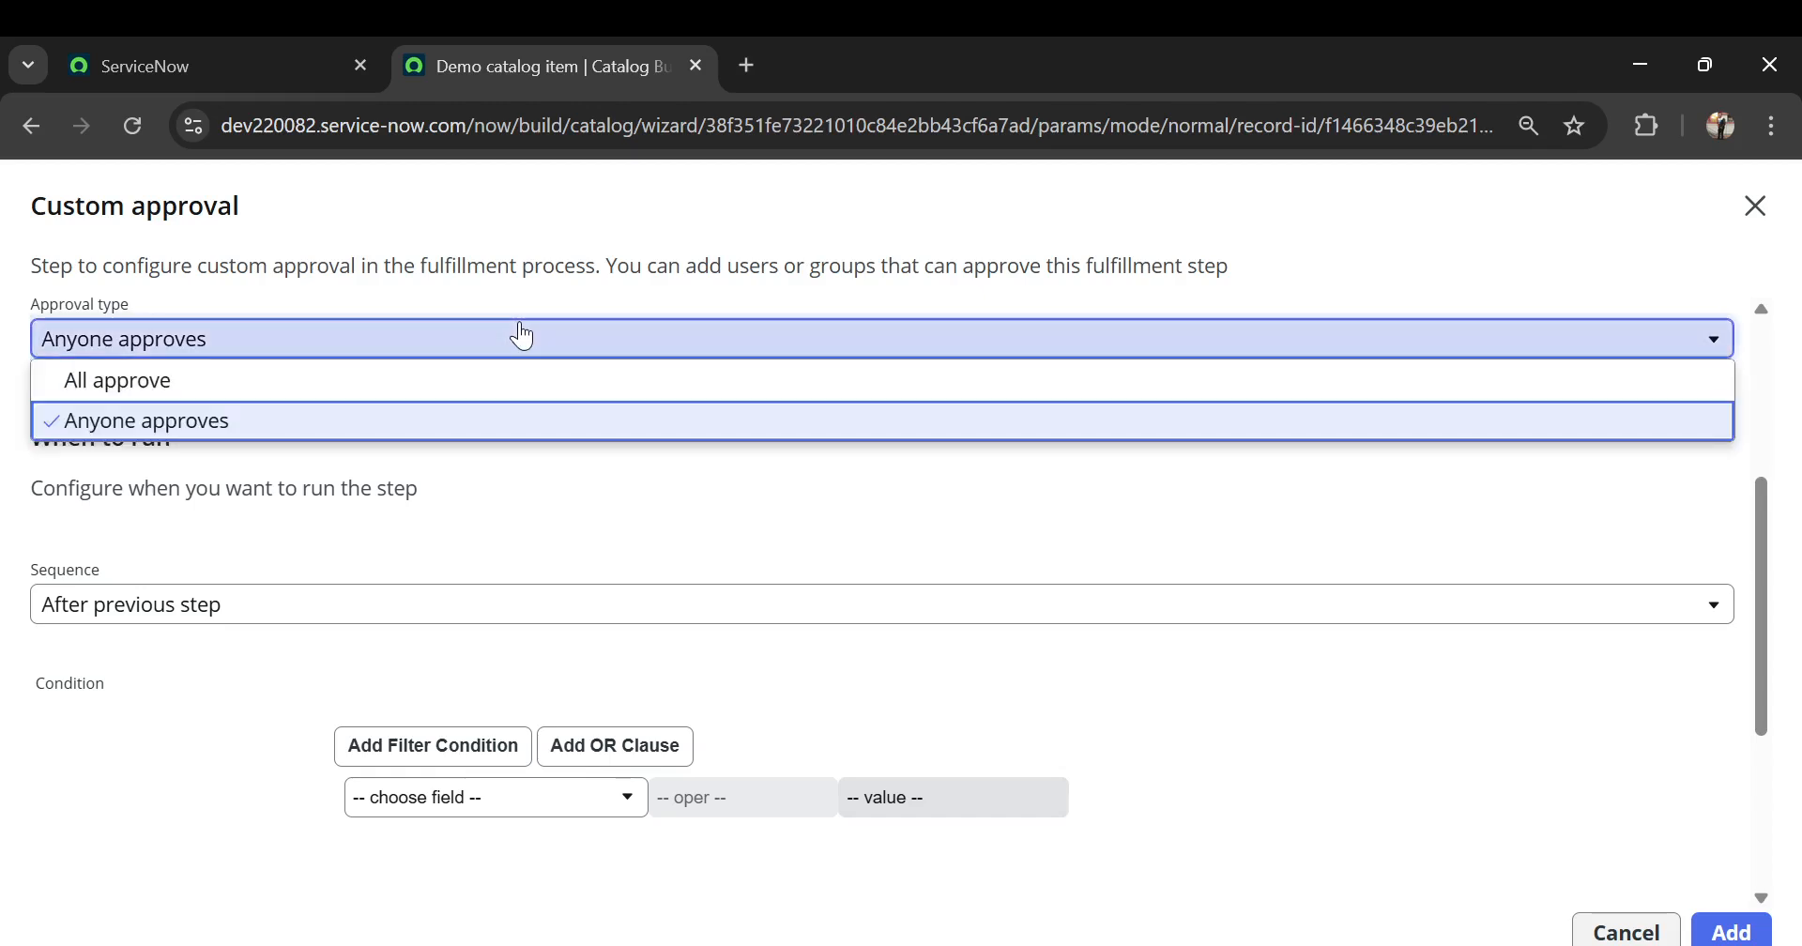
{"action": "left_click", "coordinate": [607, 531]}
{"action": "left_click", "coordinate": [1731, 932]}
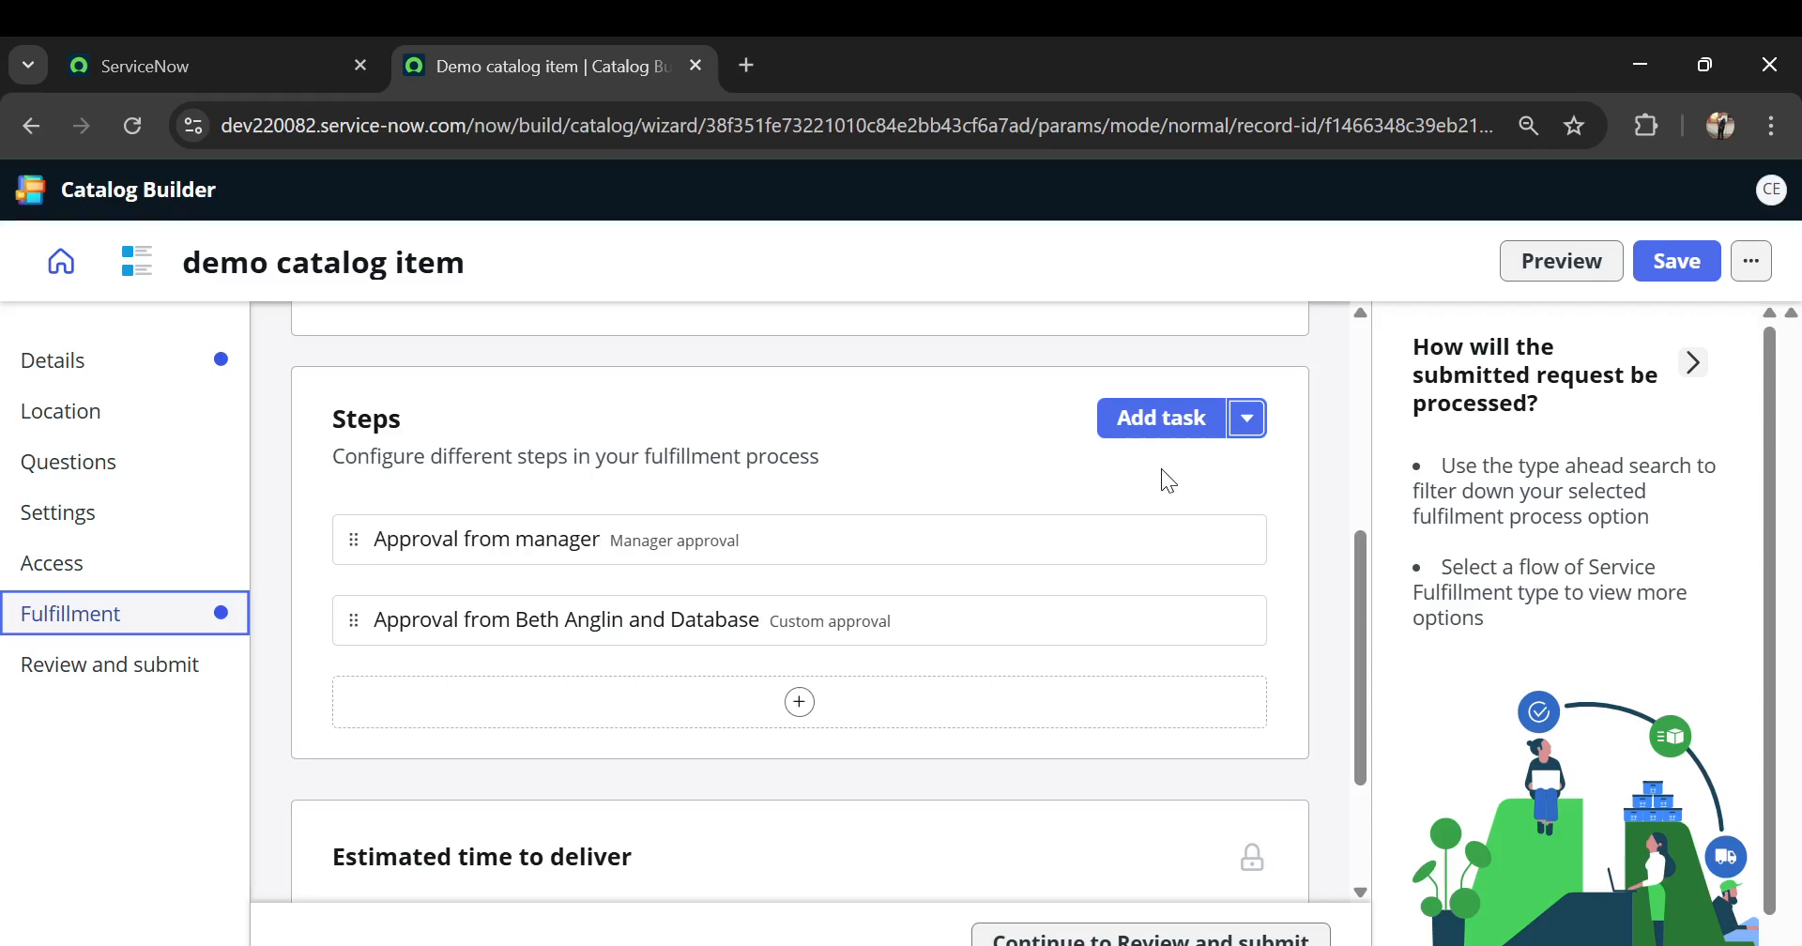
{"action": "left_click", "coordinate": [1212, 273]}
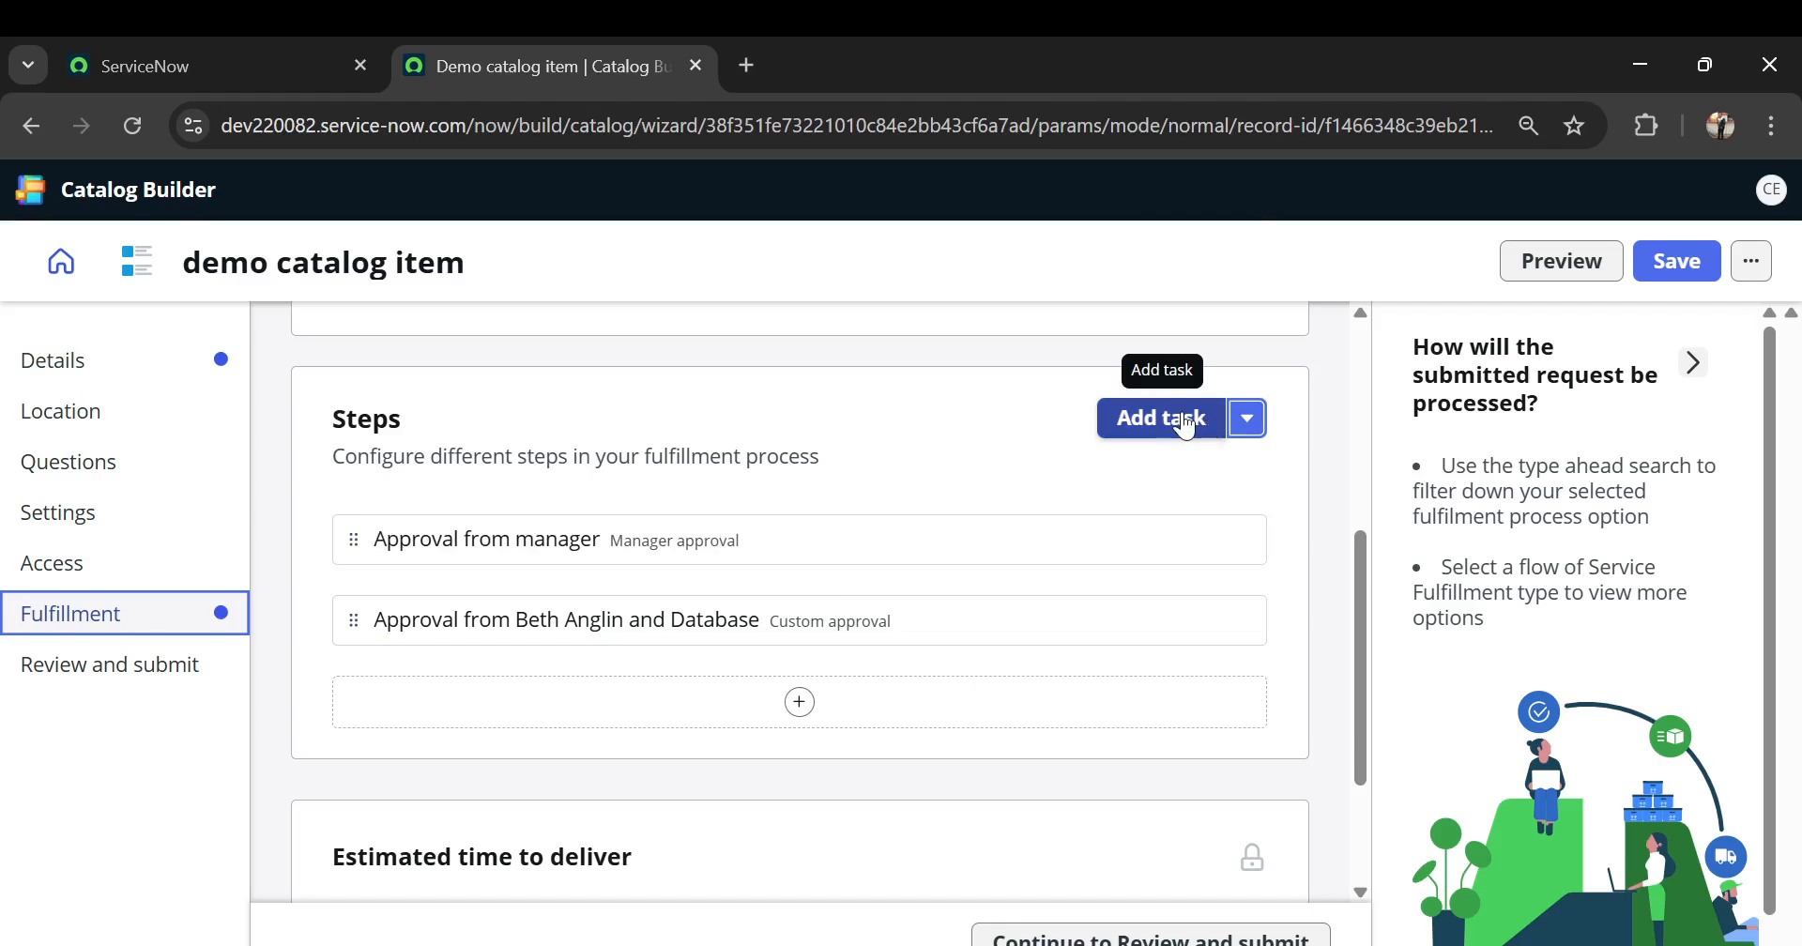
- Start a fulfillment task with the short description "t1" and assign it to ITIL User
{"action": "left_click", "coordinate": [1179, 419]}
{"action": "left_click", "coordinate": [98, 352]}
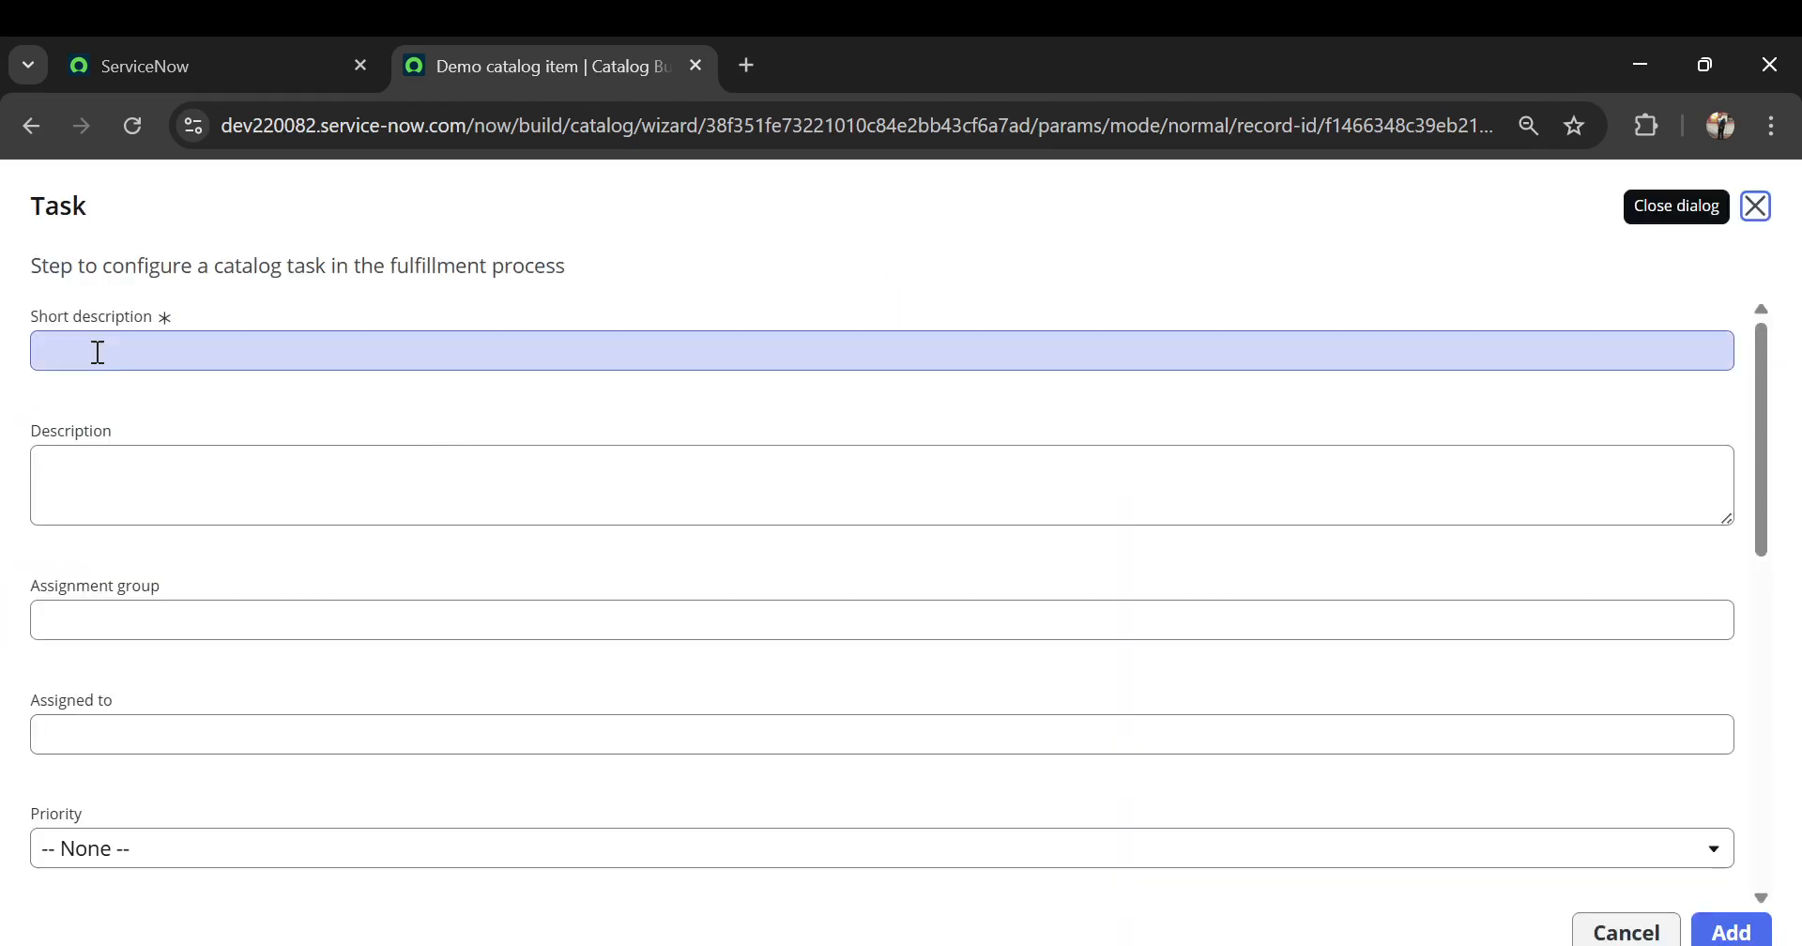
{"action": "type", "text": "t1"}
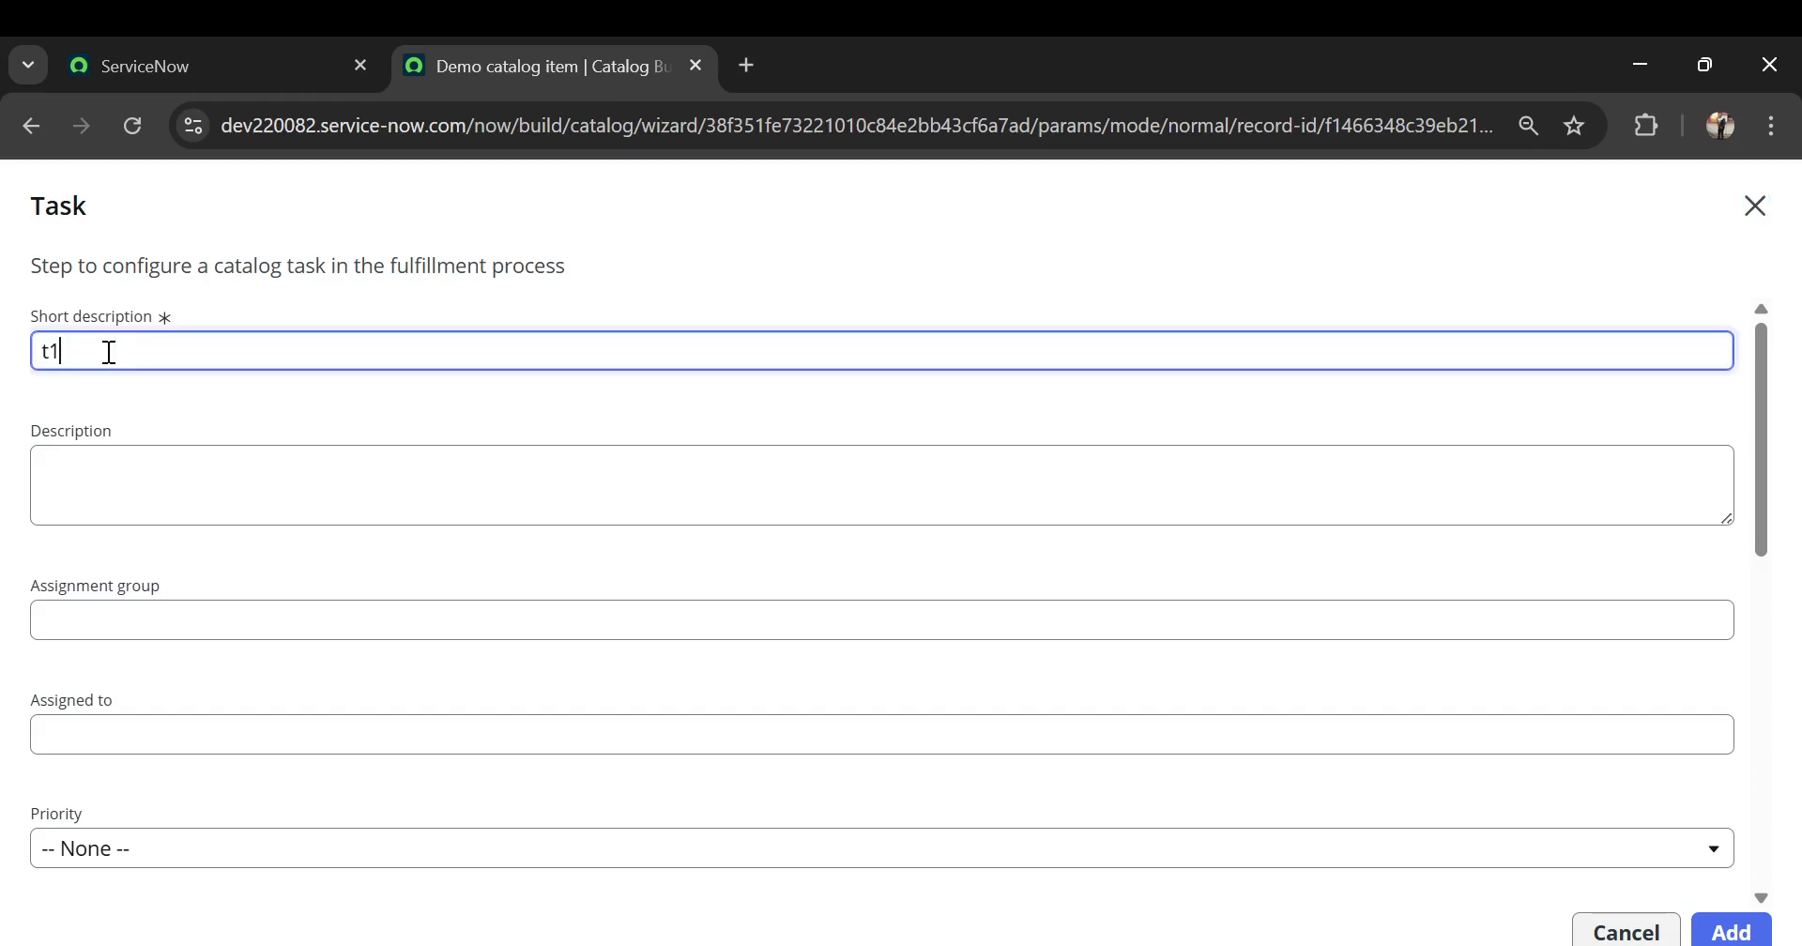
{"action": "key", "text": "Tab"}
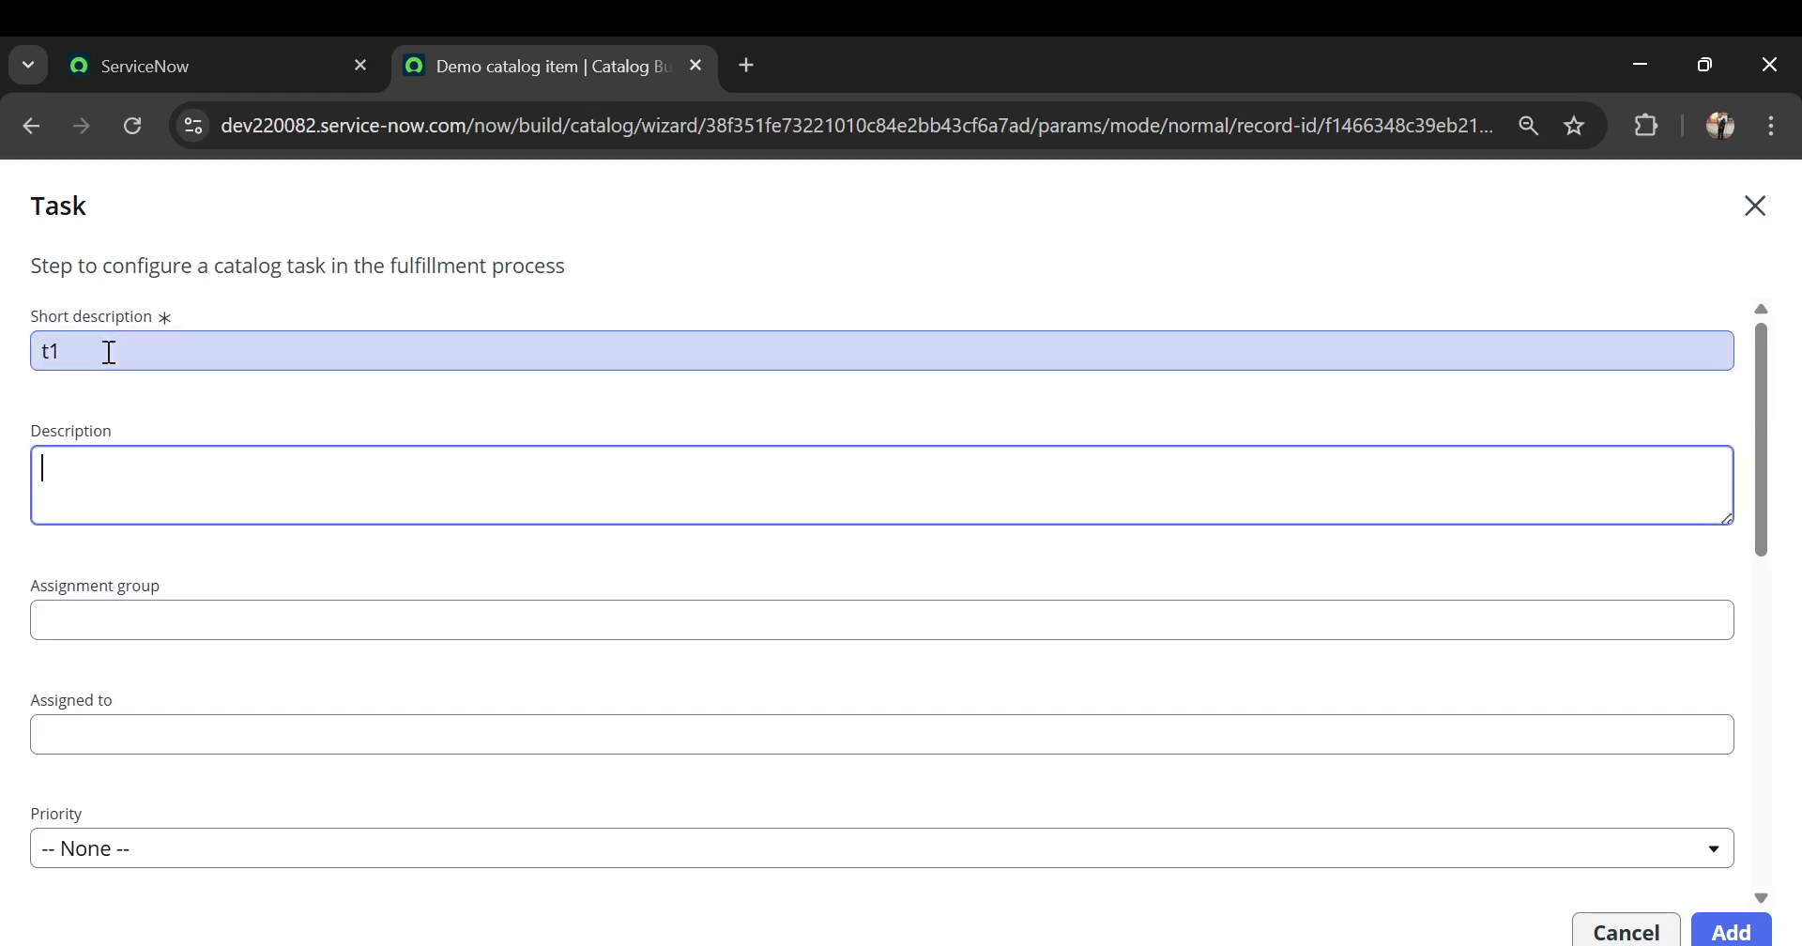
{"action": "left_click", "coordinate": [75, 741]}
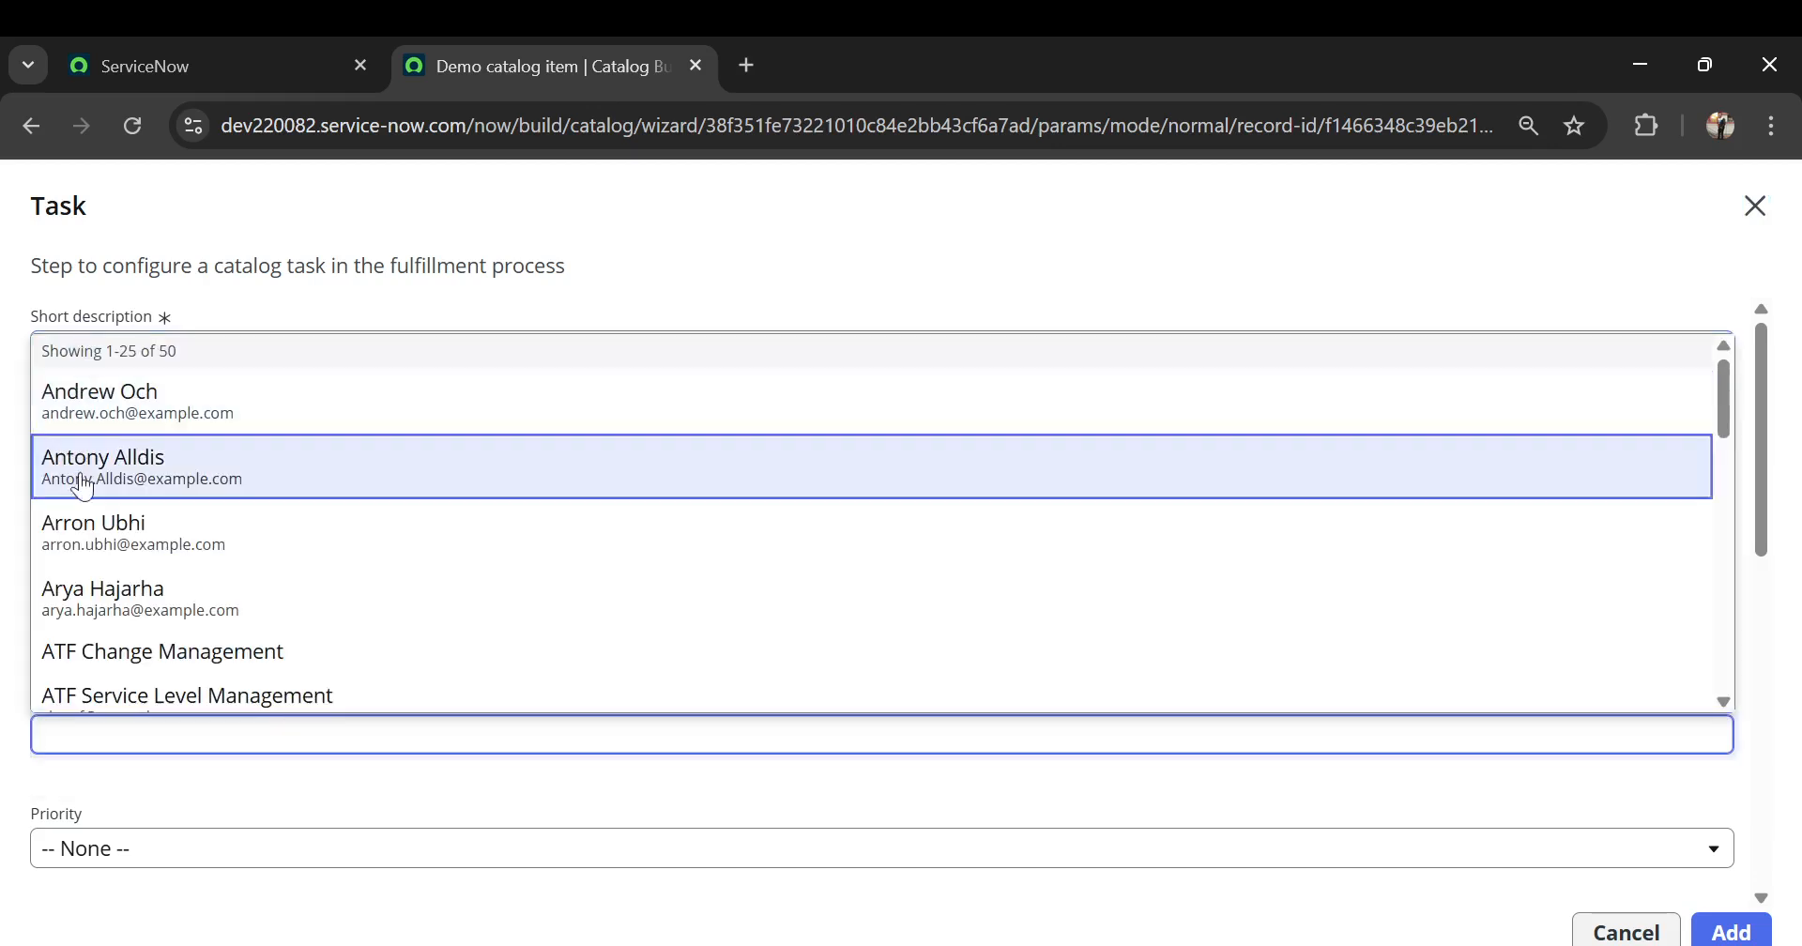
{"action": "type", "text": "it"}
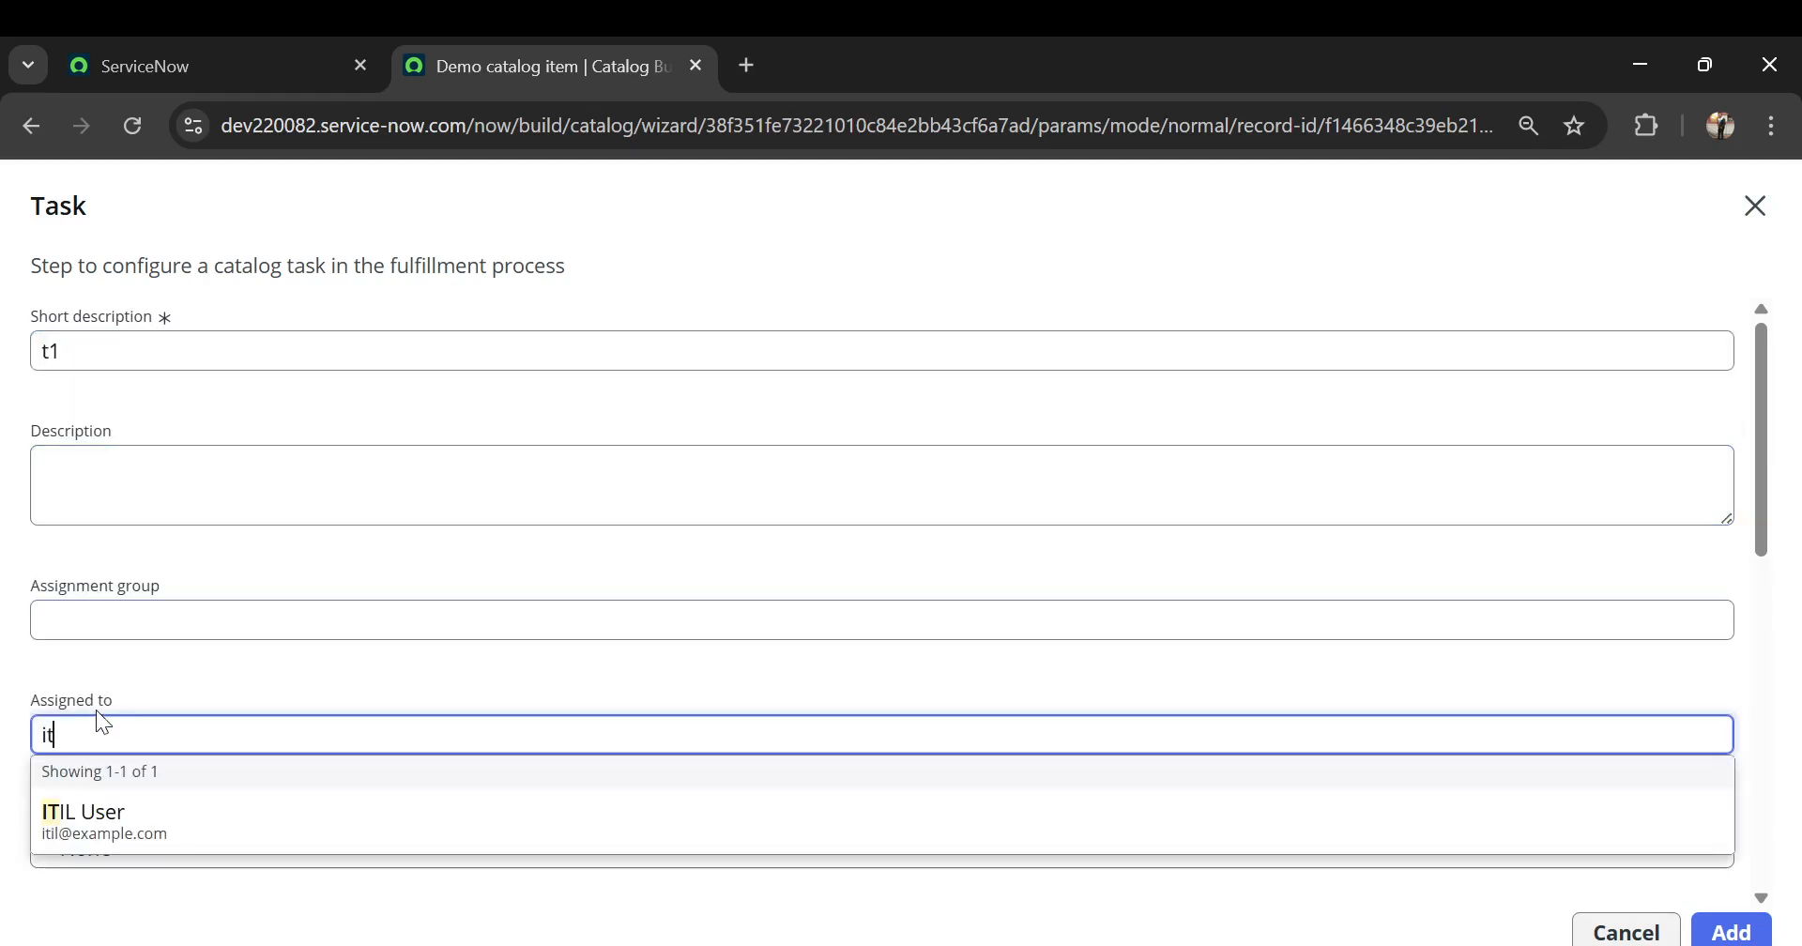
{"action": "left_click", "coordinate": [94, 824]}
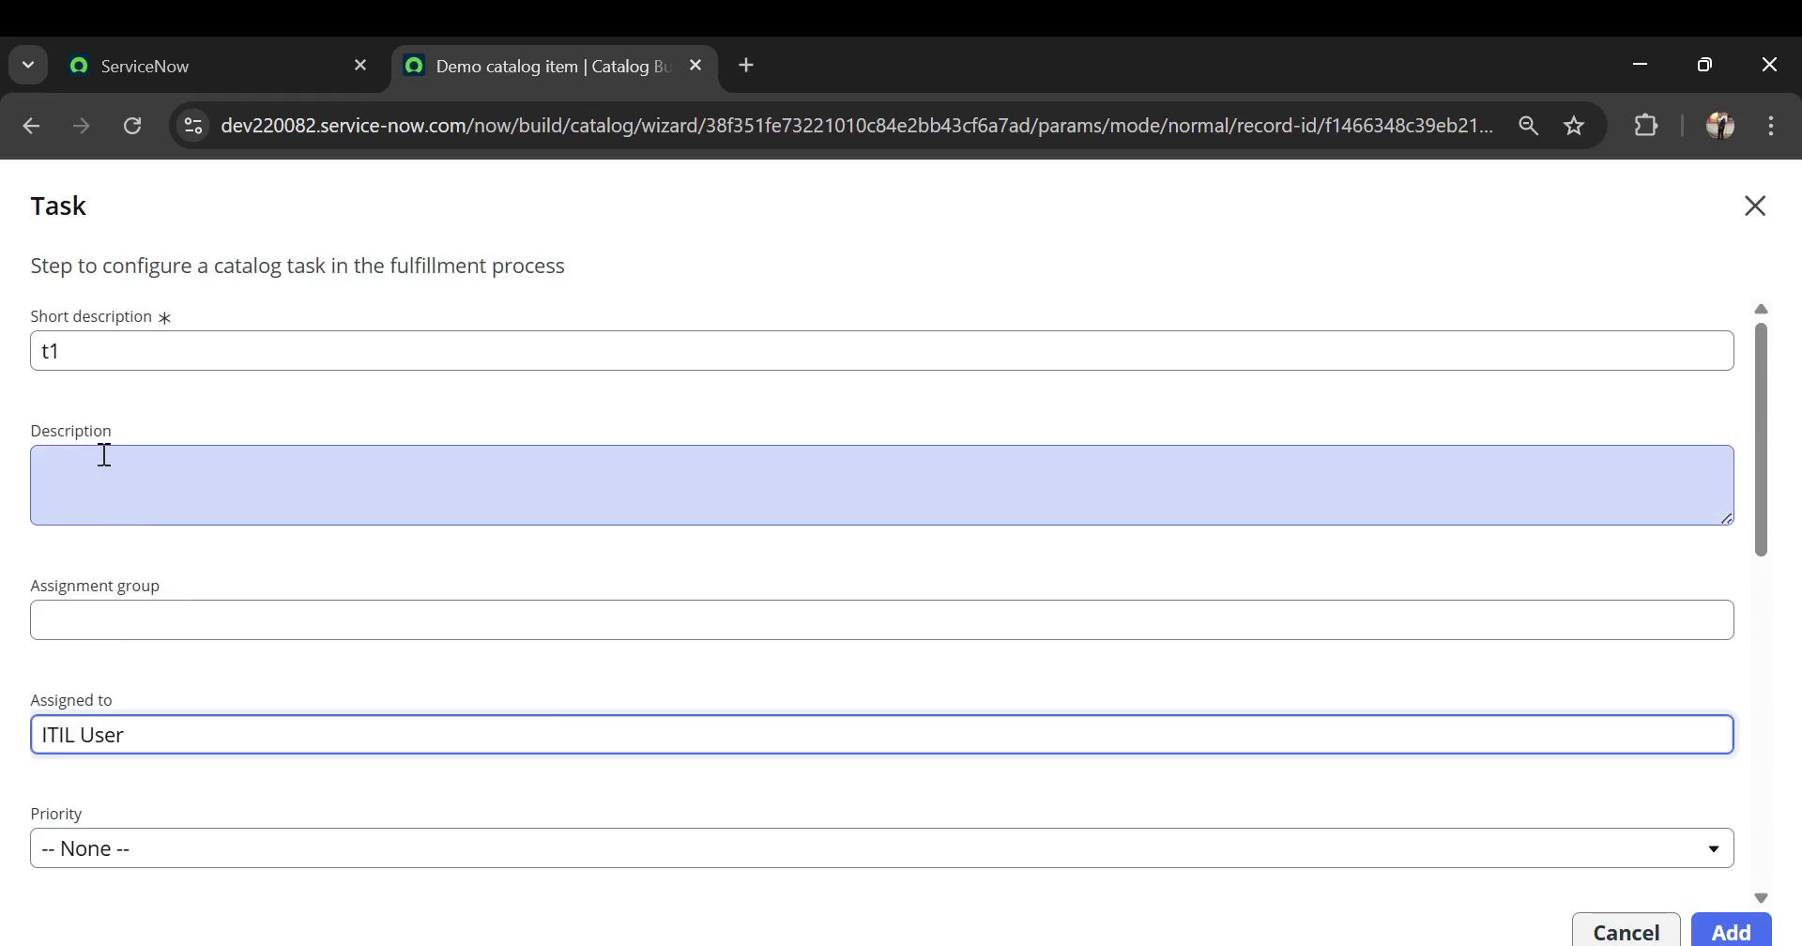
- Replace the task's short description with "provision and deliver the item", add the task and dismiss the alert
{"action": "left_click", "coordinate": [63, 340]}
{"action": "left_click_drag", "start_coordinate": [63, 339], "coordinate": [11, 355]}
{"action": "type", "text": "de"}
{"action": "key", "text": "BackSpace"}
{"action": "type", "text": "pro"}
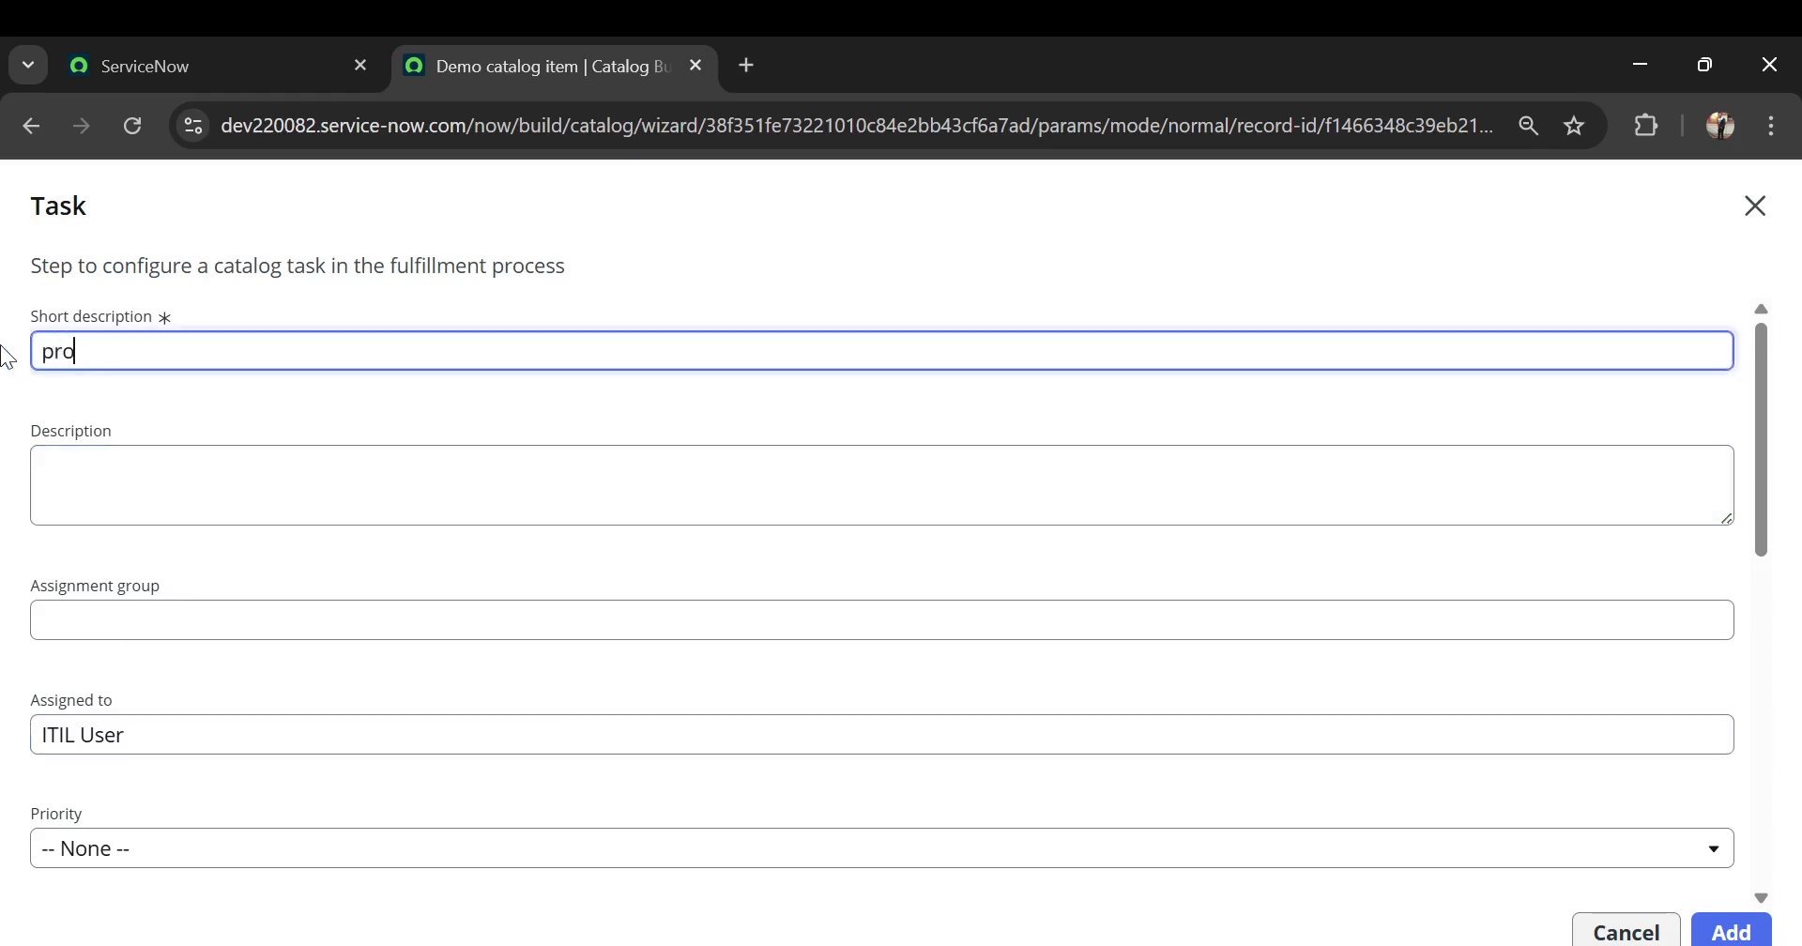
{"action": "type", "text": "vision and deliver "}
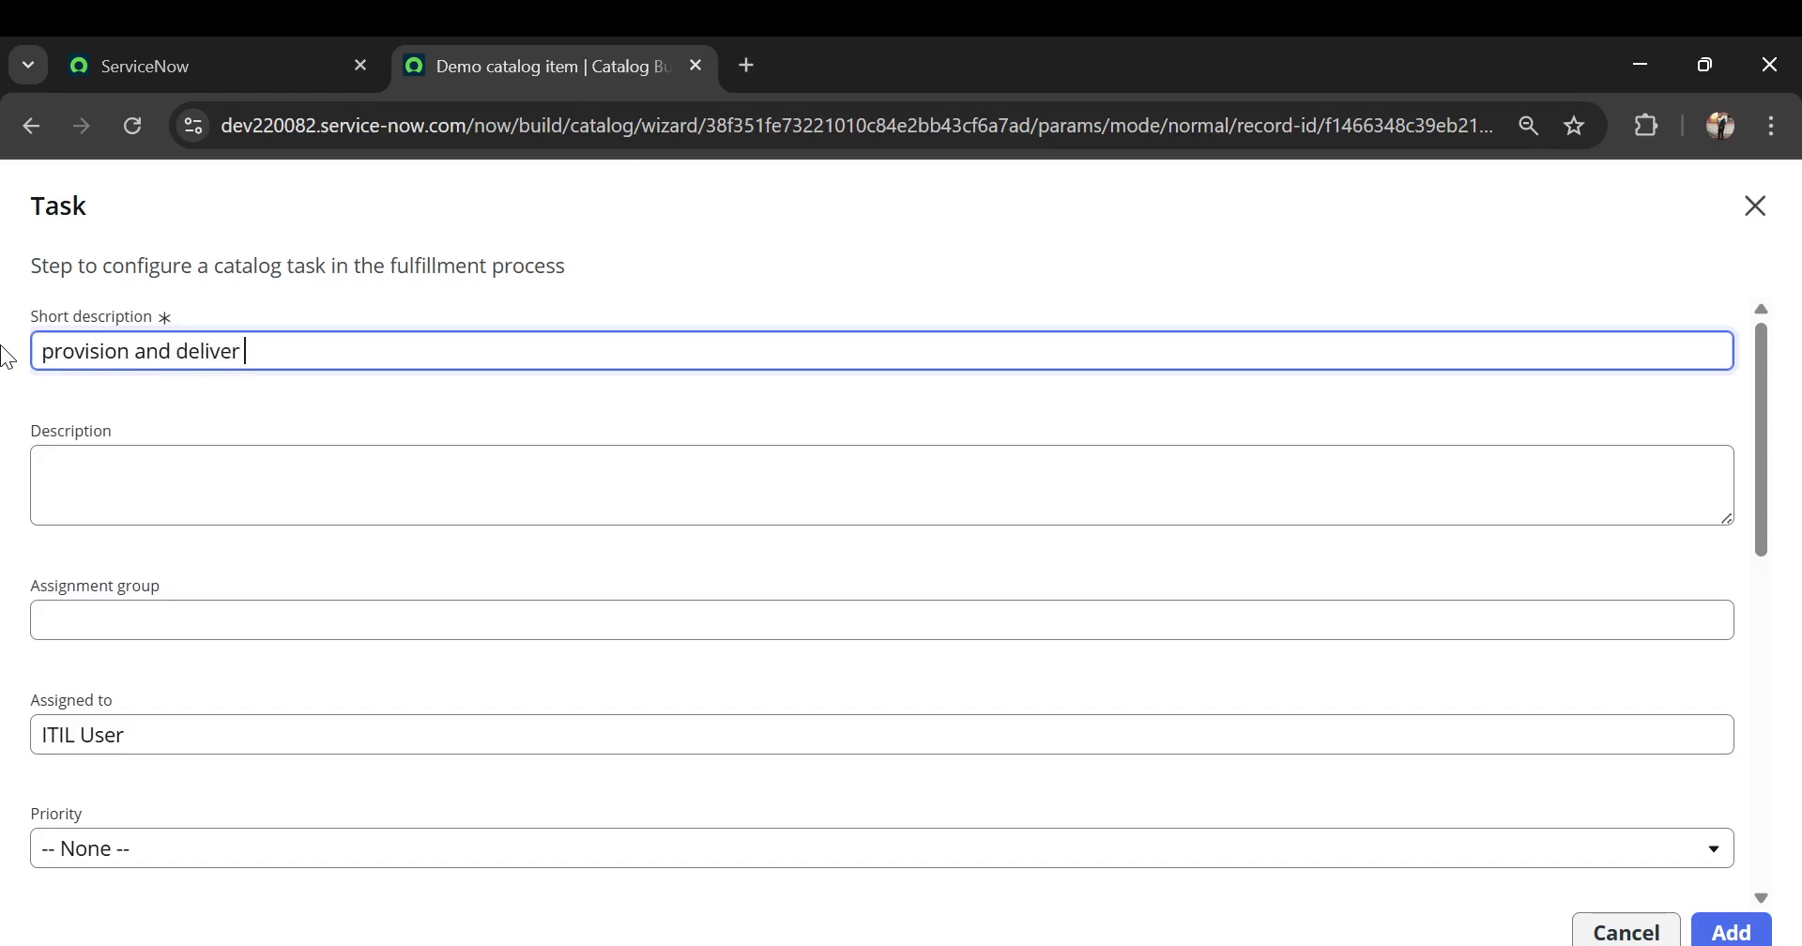
{"action": "type", "text": "the item"}
{"action": "scroll", "coordinate": [1521, 728], "scroll_direction": "down", "scroll_amount": 4}
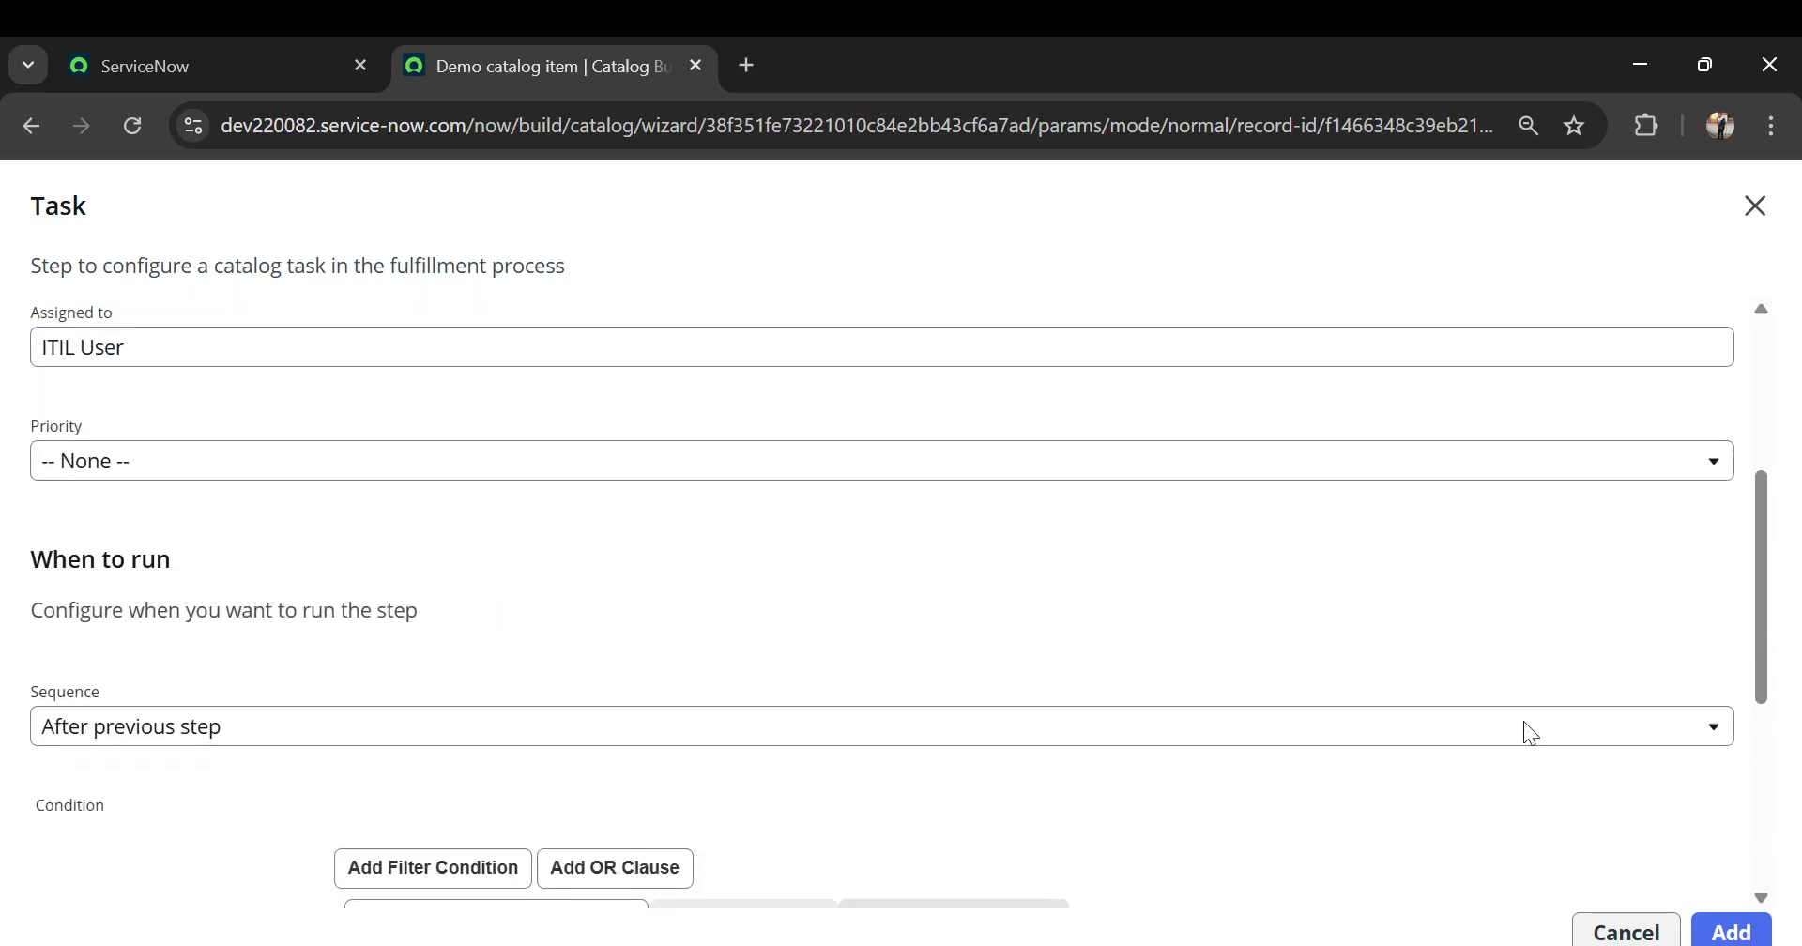
{"action": "left_click", "coordinate": [1732, 934]}
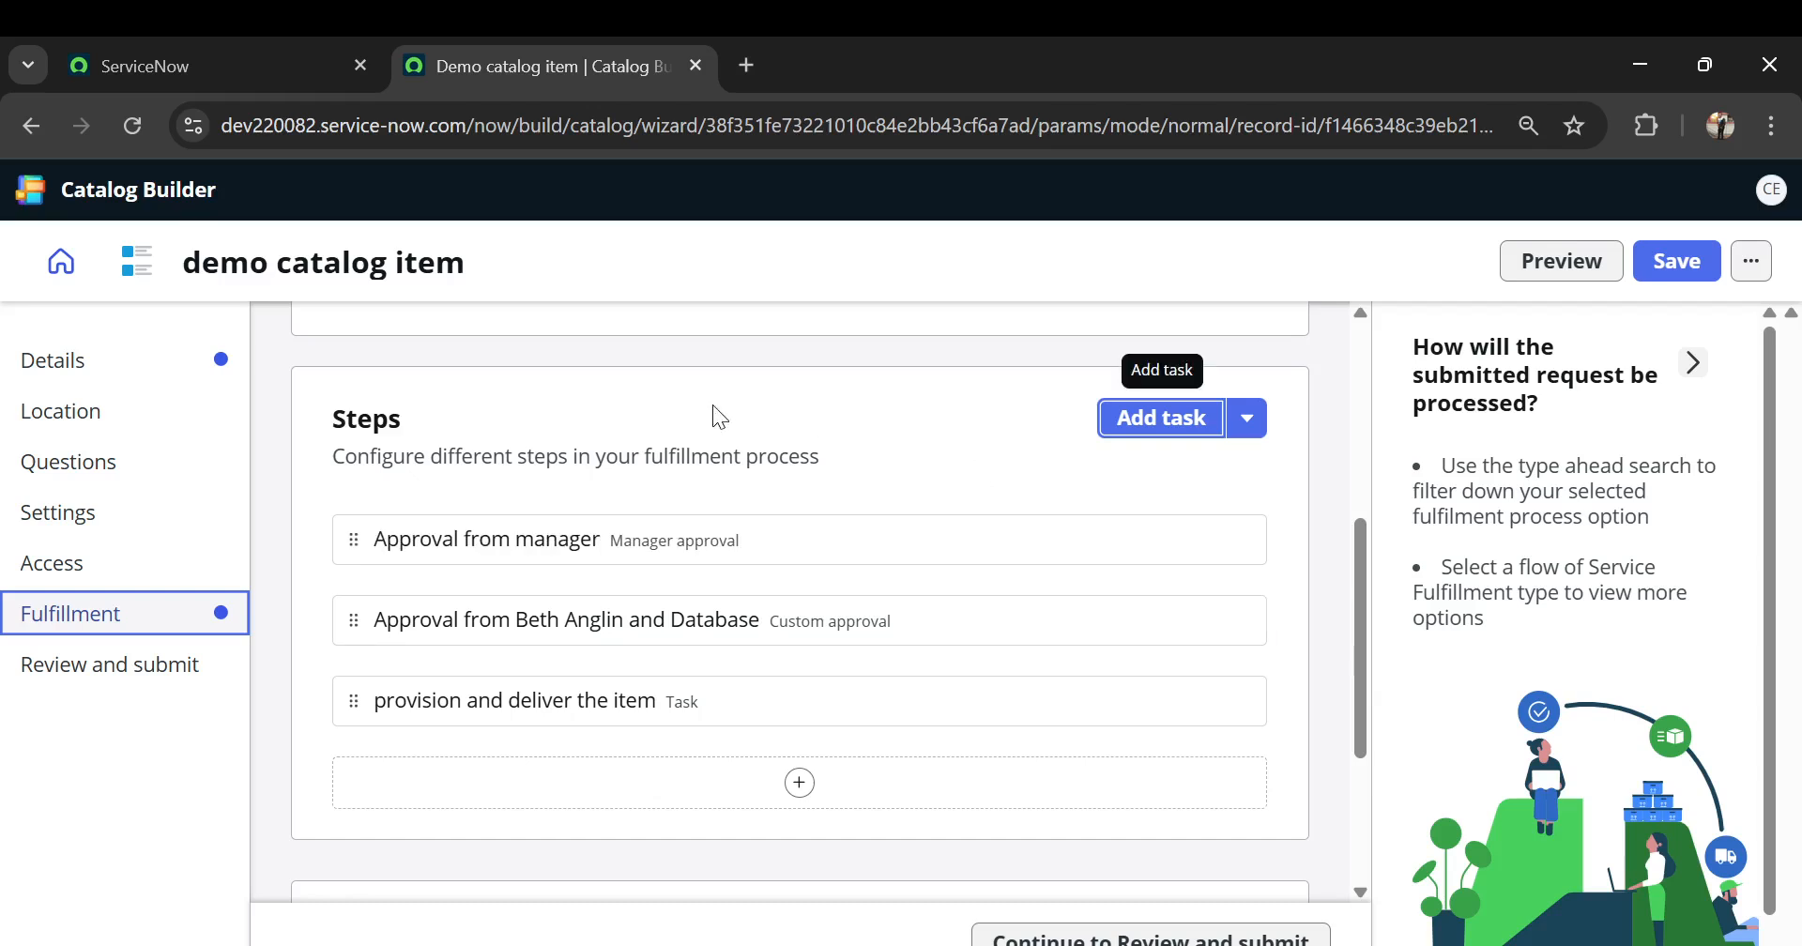
{"action": "left_click", "coordinate": [1202, 277]}
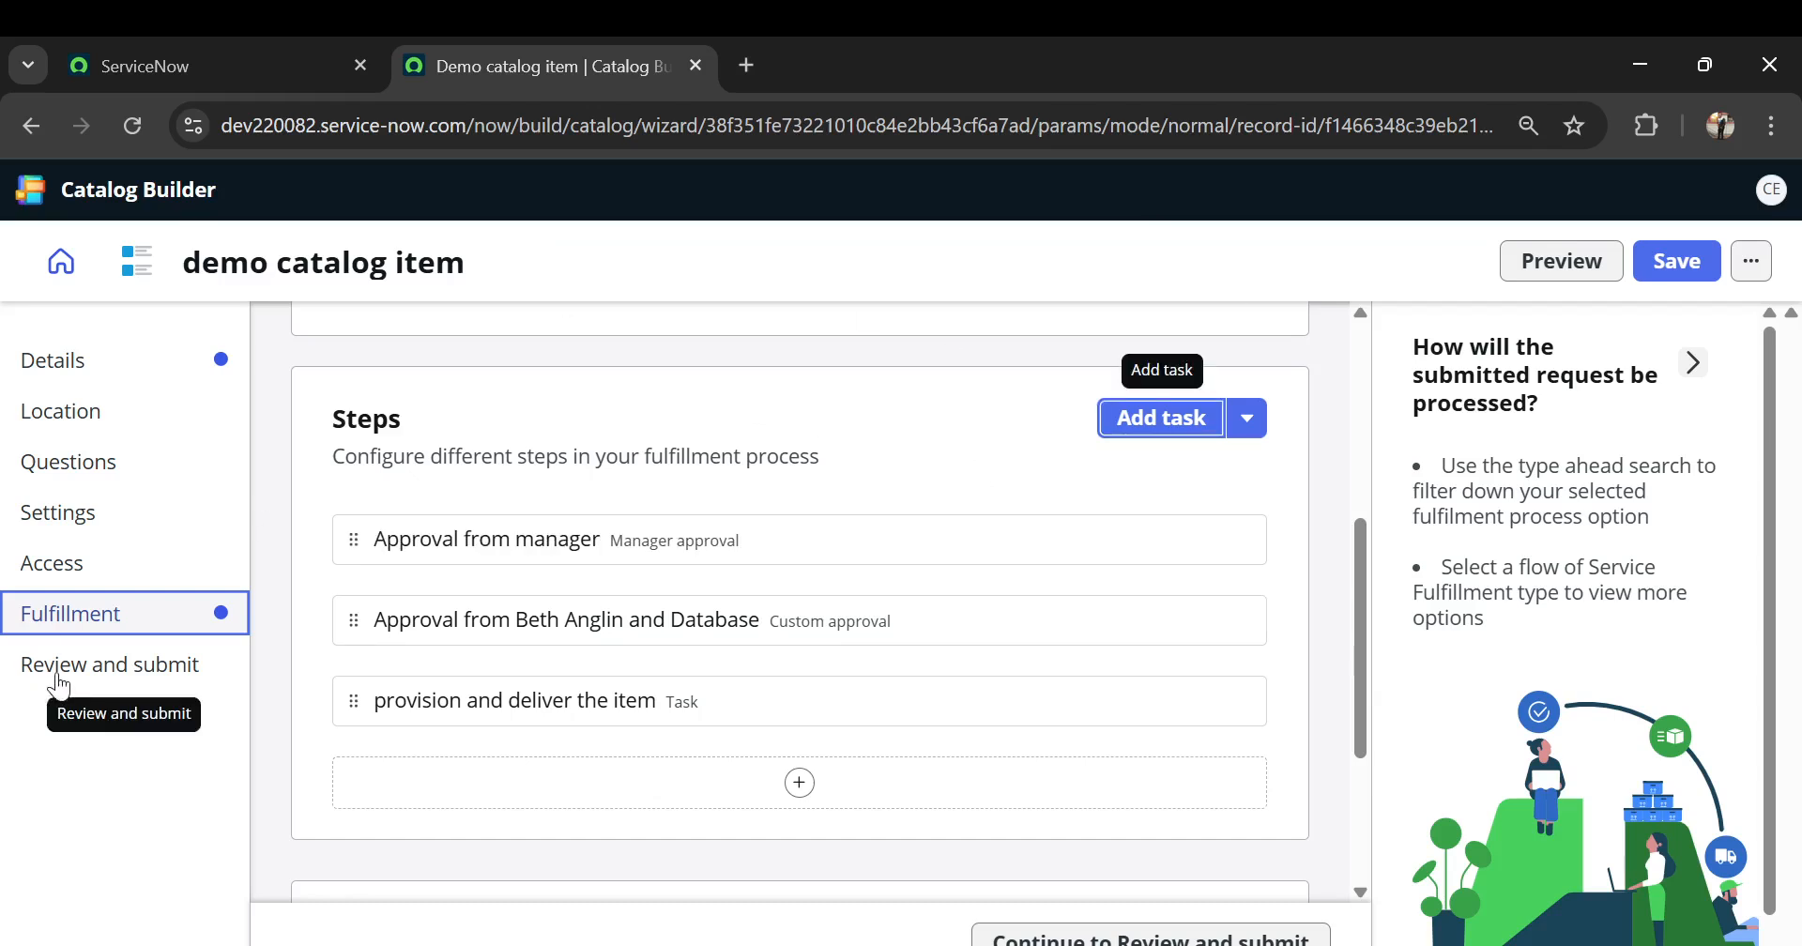
- Go to Review and submit and check the demo catalog item's details, topics, questions, attachment settings and access
{"action": "left_click", "coordinate": [71, 666]}
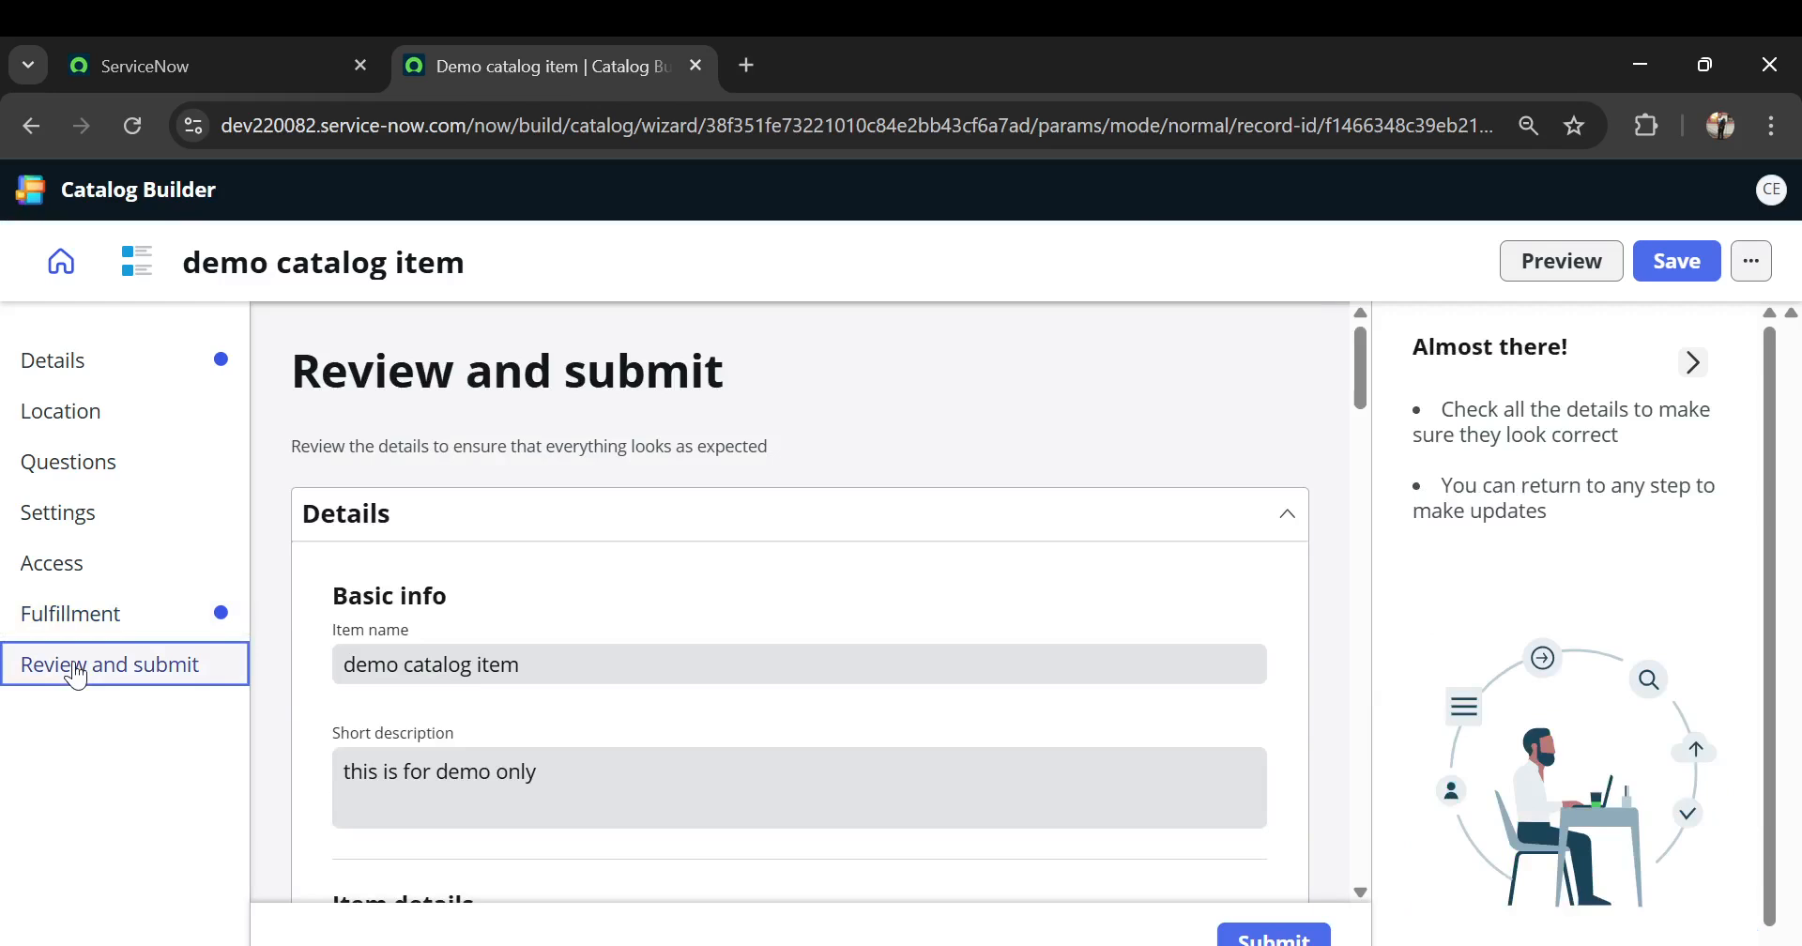
{"action": "scroll", "coordinate": [587, 419], "scroll_direction": "down", "scroll_amount": 8}
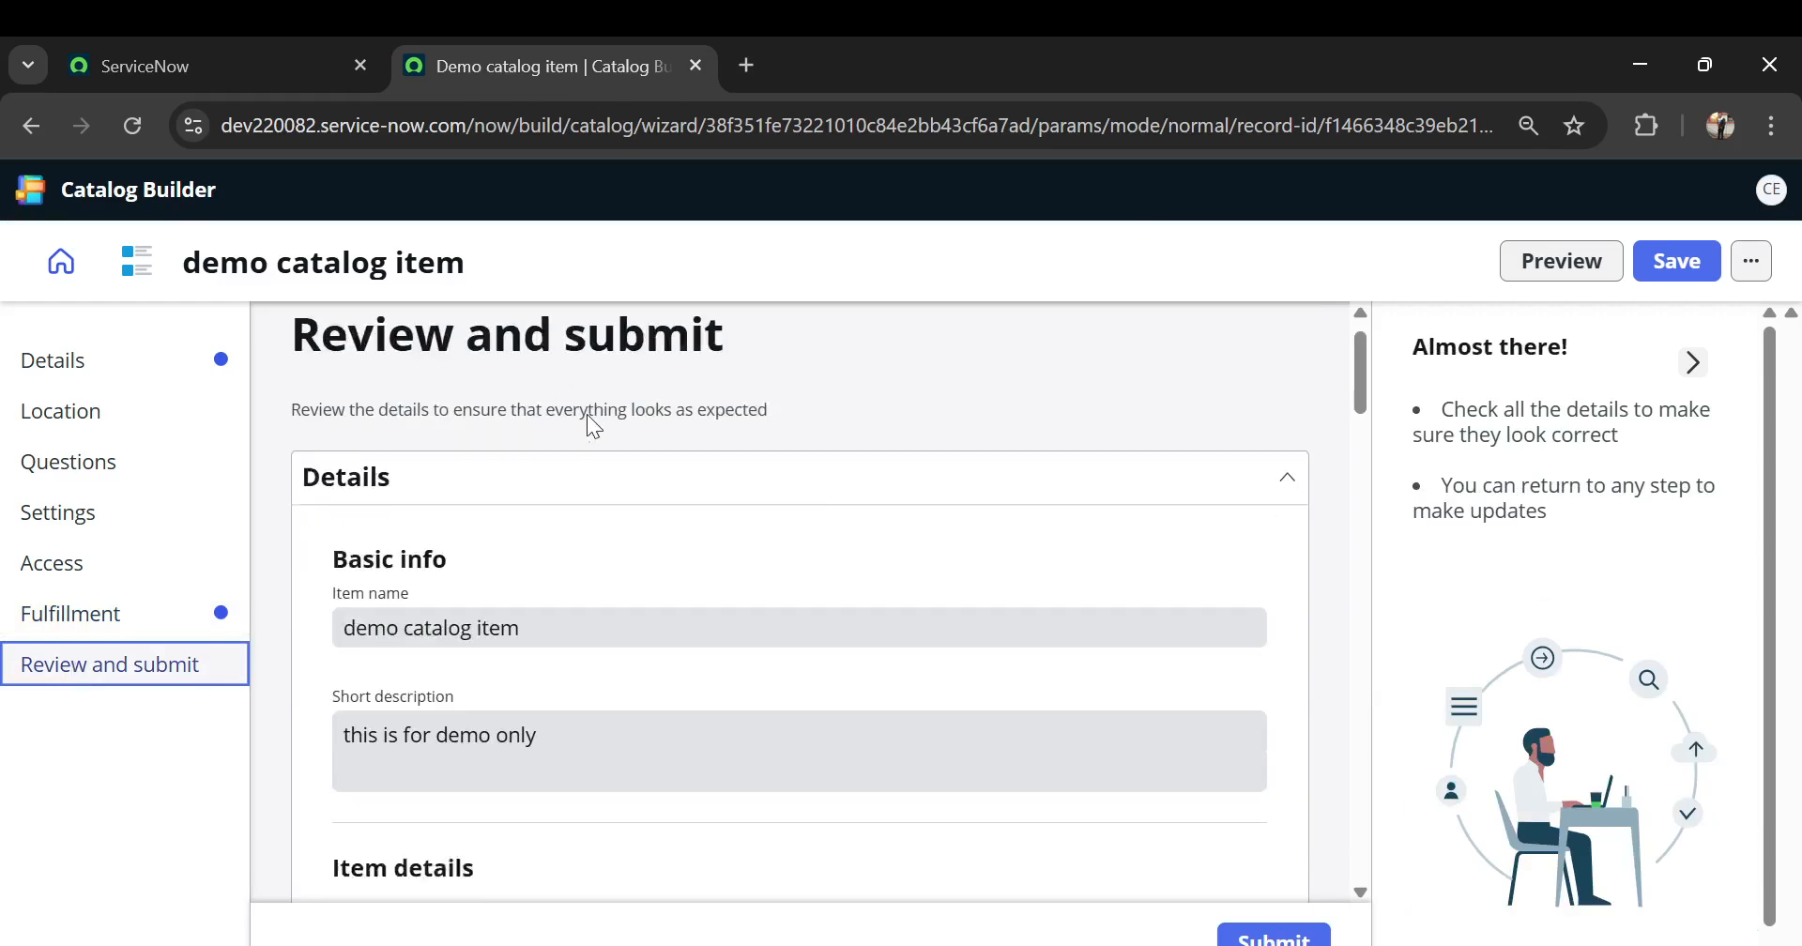
{"action": "scroll", "coordinate": [588, 416], "scroll_direction": "down", "scroll_amount": 10}
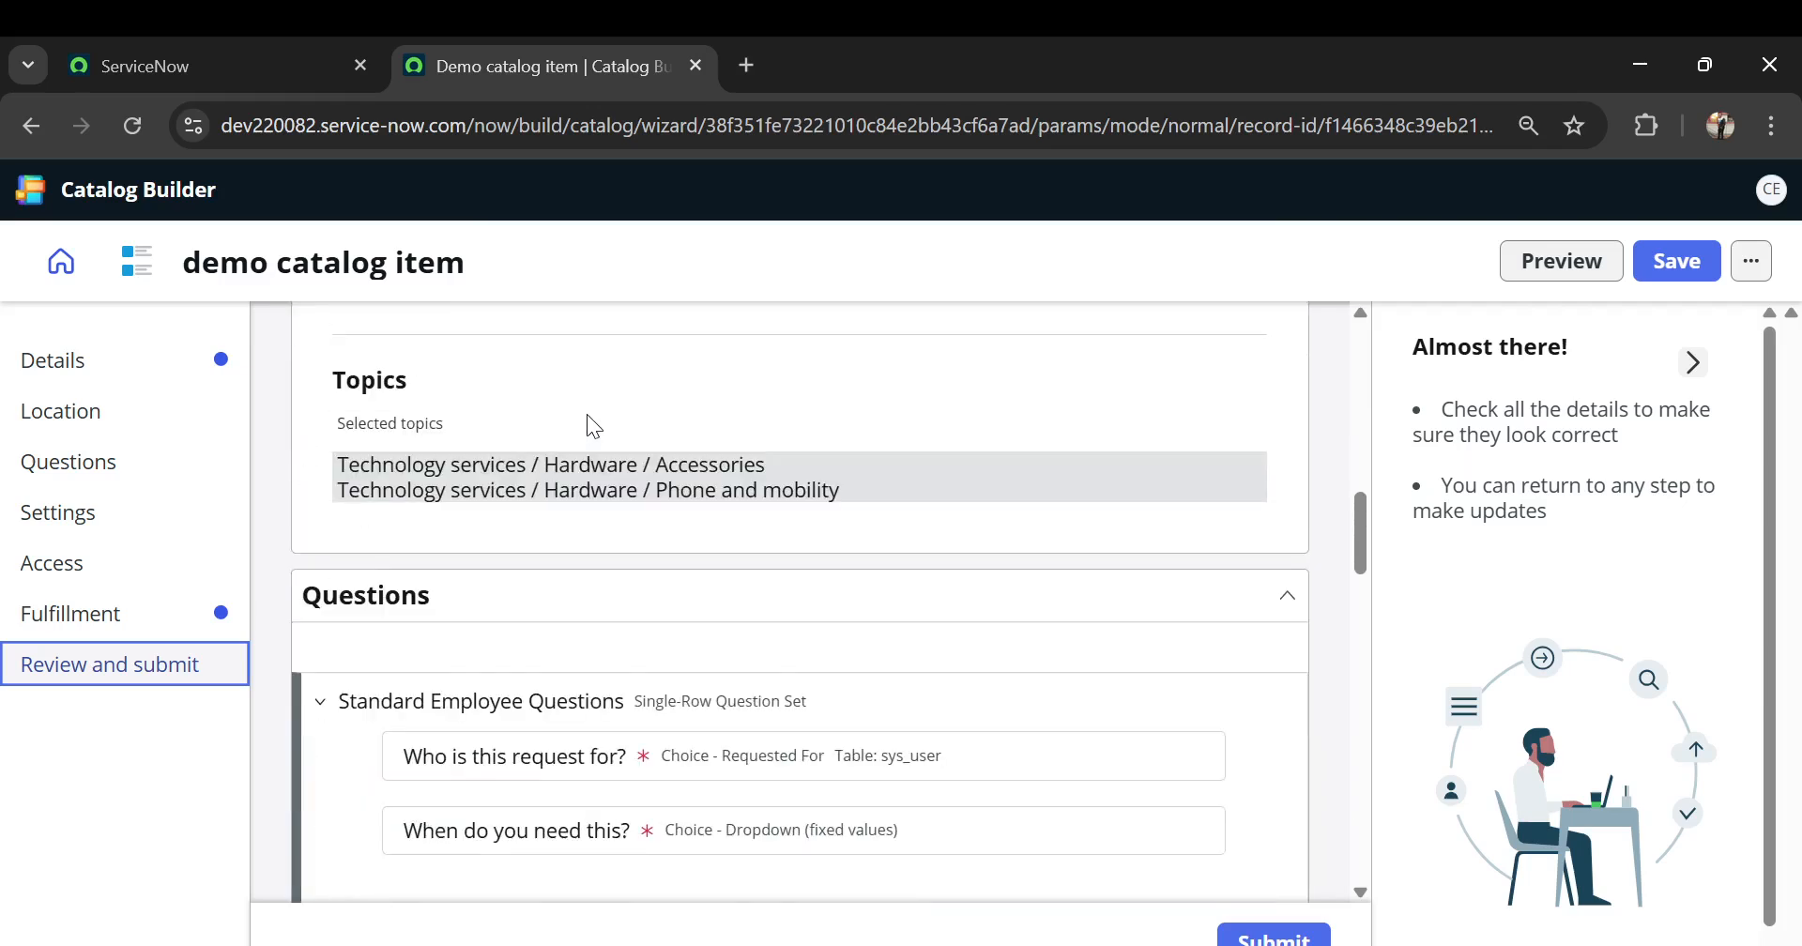
{"action": "scroll", "coordinate": [588, 425], "scroll_direction": "down", "scroll_amount": 12}
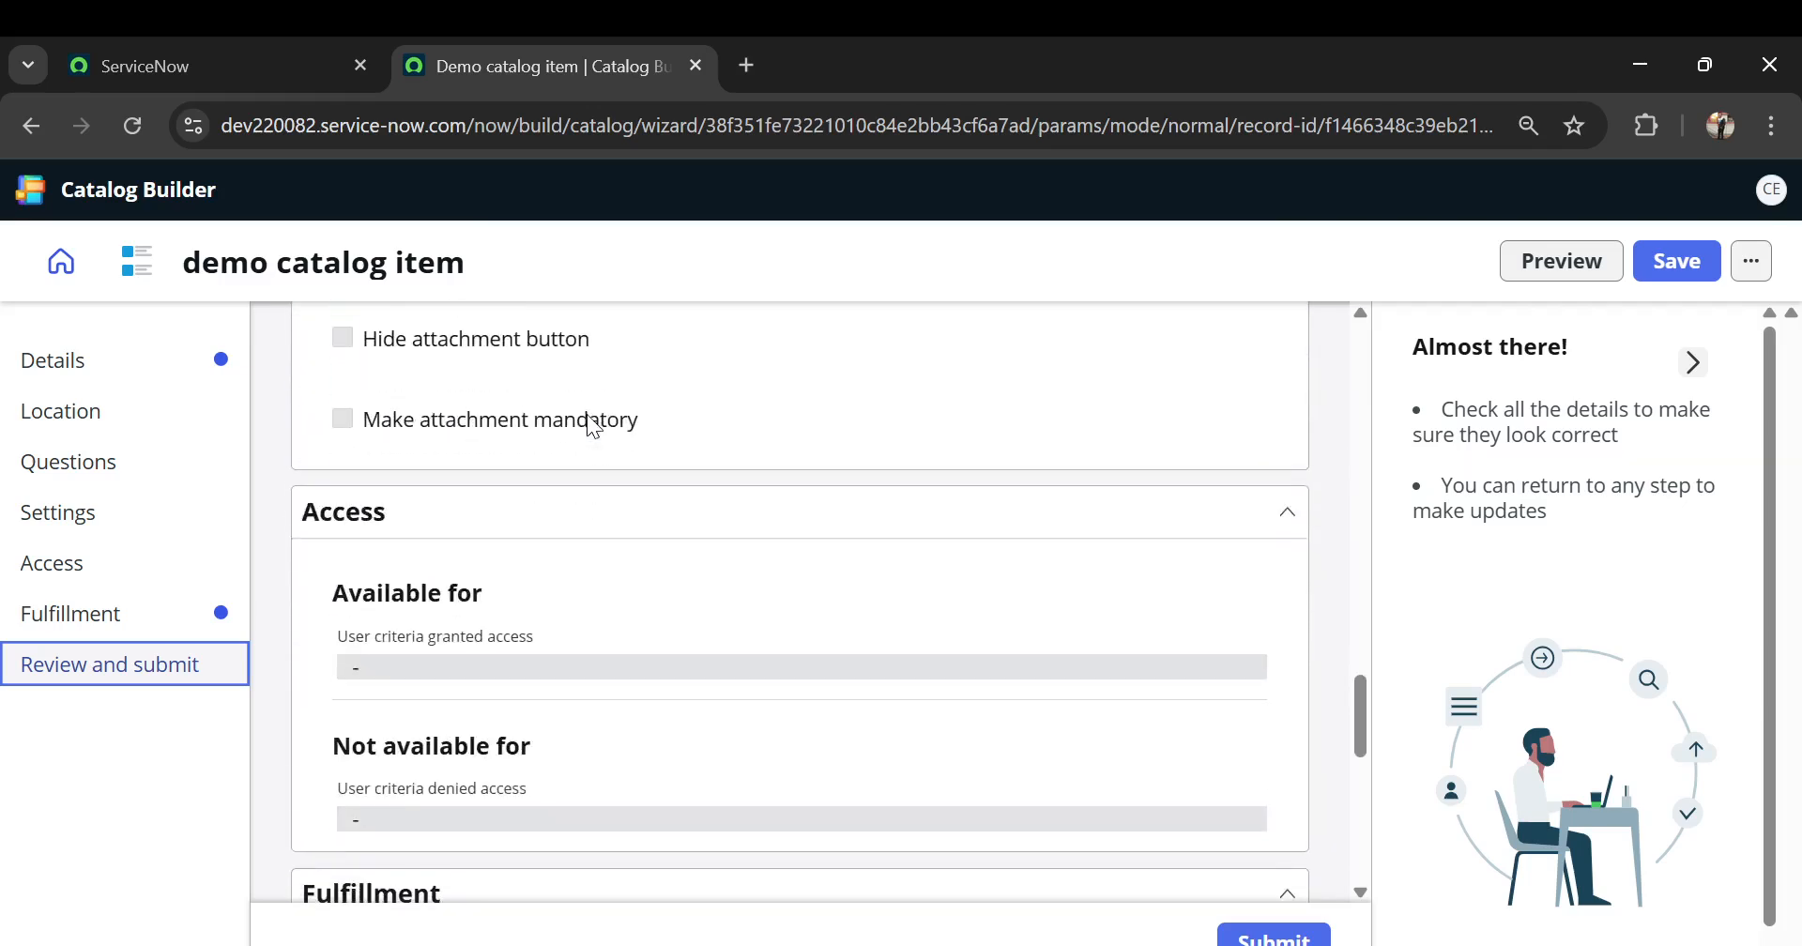
{"action": "scroll", "coordinate": [587, 414], "scroll_direction": "up", "scroll_amount": 20}
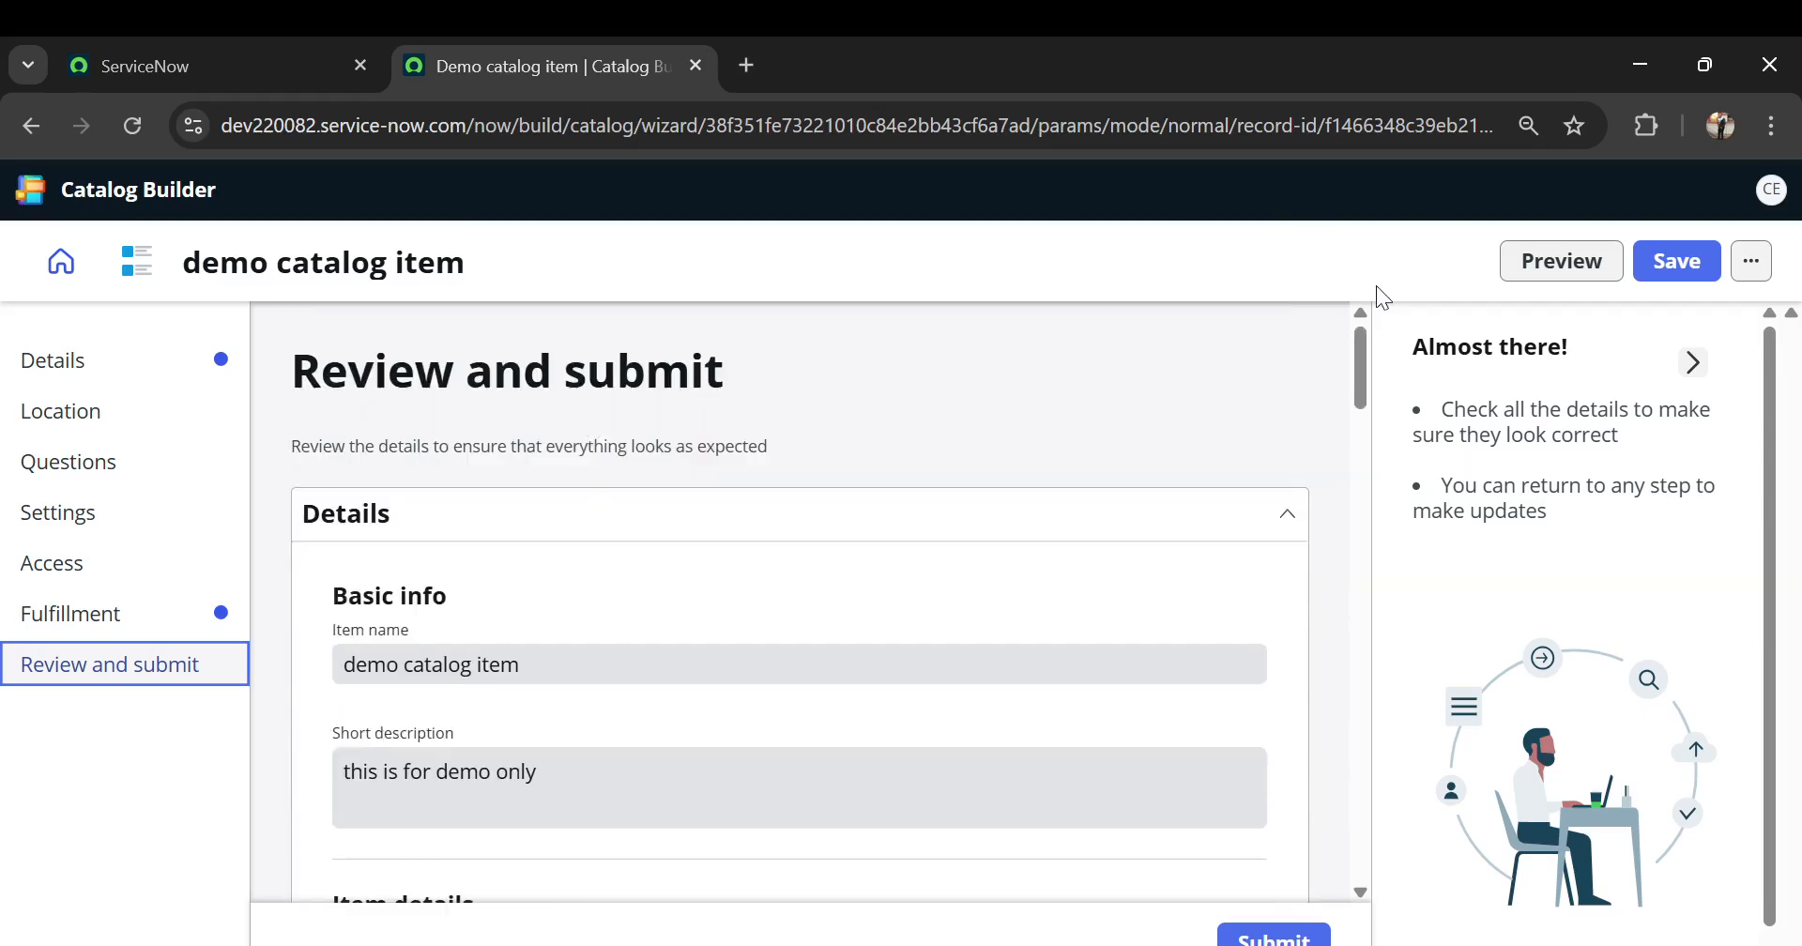
- Preview the demo catalog item in the Portal view and examine its question fields
{"action": "left_click", "coordinate": [1533, 259]}
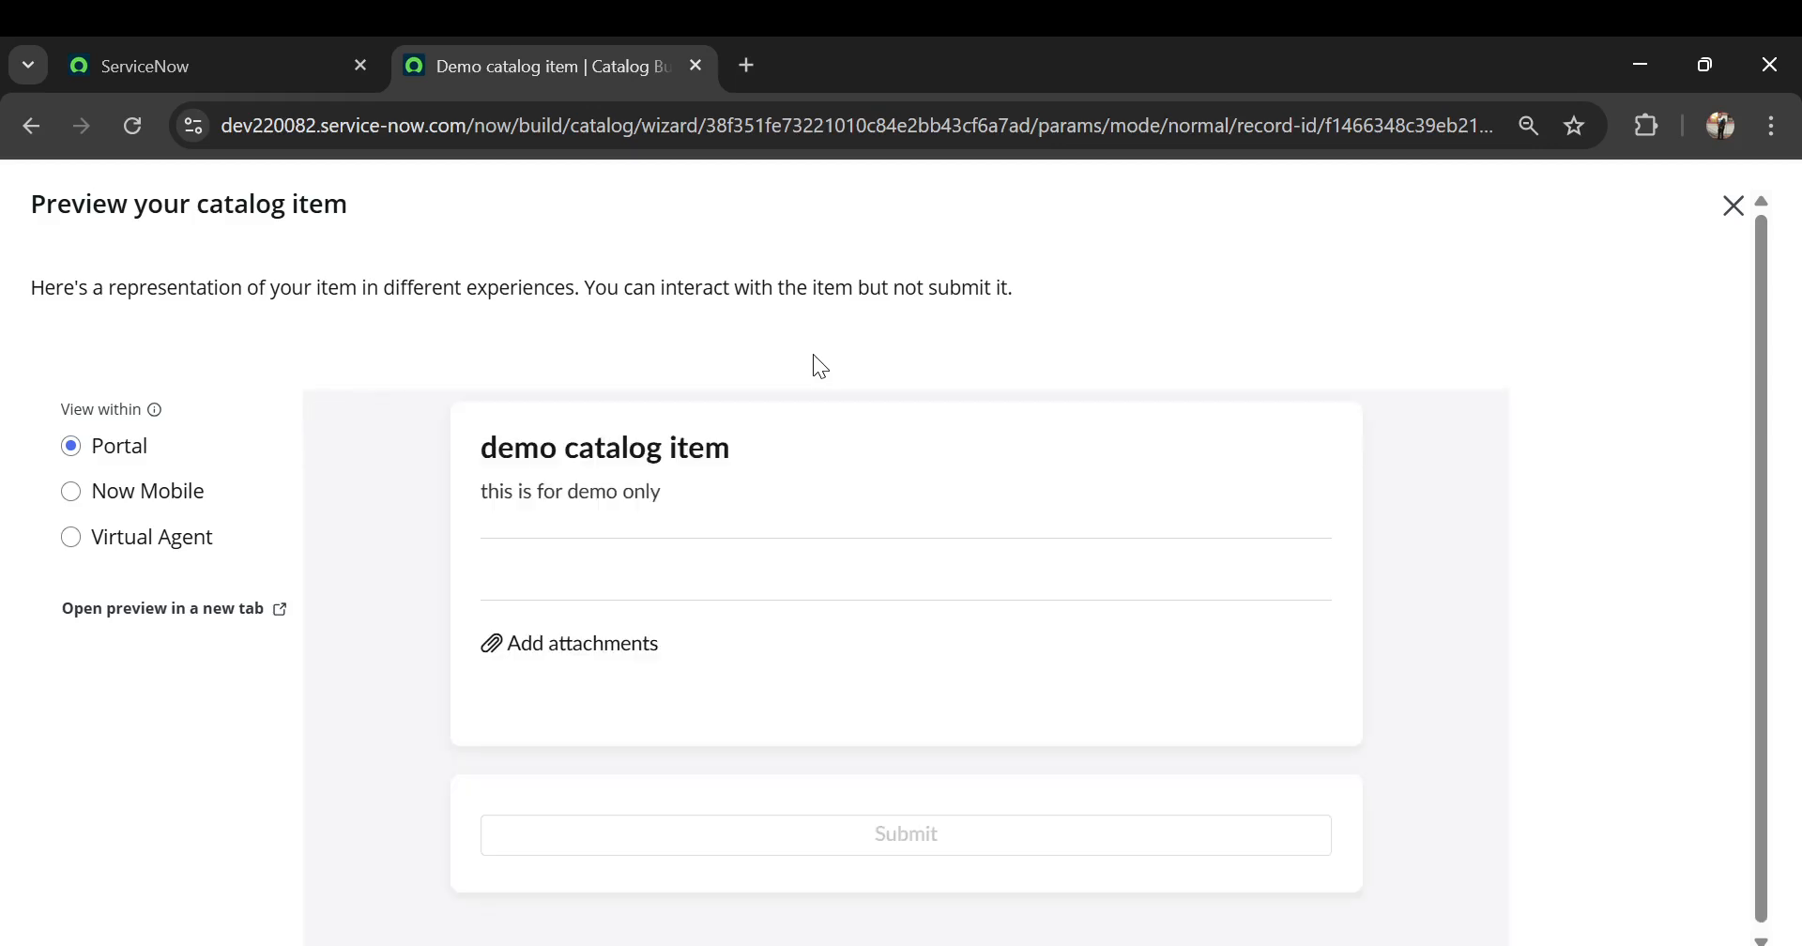
{"action": "scroll", "coordinate": [636, 508], "scroll_direction": "down", "scroll_amount": 1}
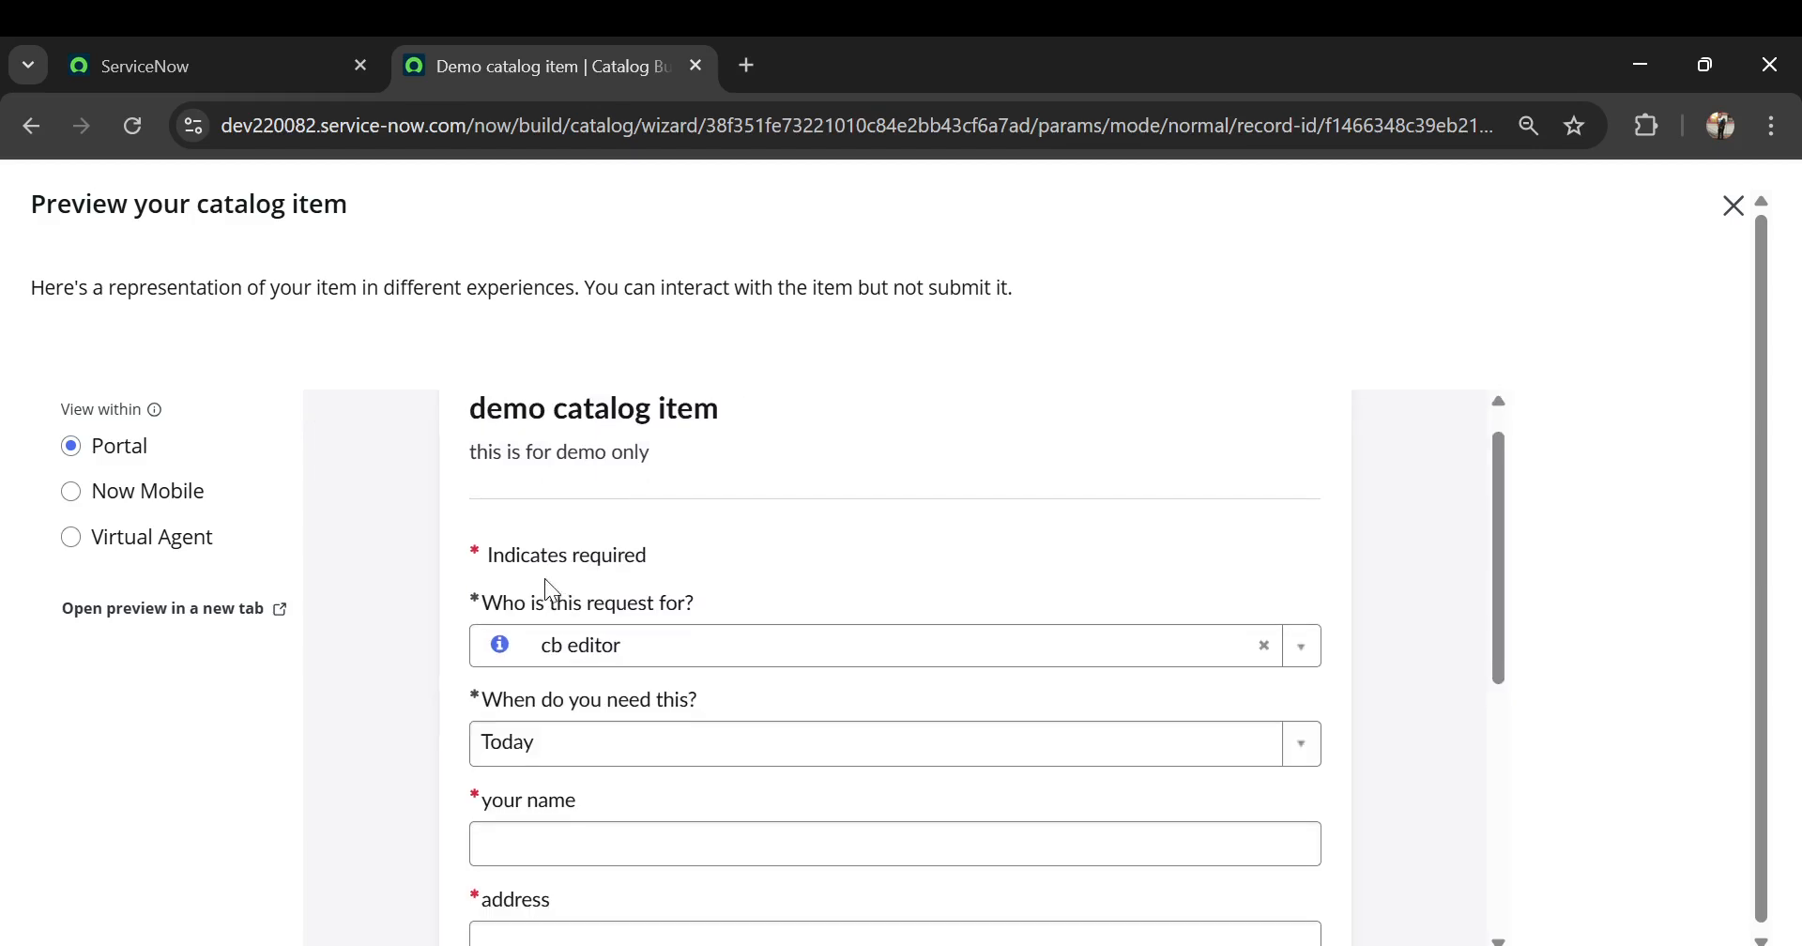
{"action": "scroll", "coordinate": [549, 582], "scroll_direction": "down", "scroll_amount": 1}
{"action": "scroll", "coordinate": [612, 576], "scroll_direction": "down", "scroll_amount": 2}
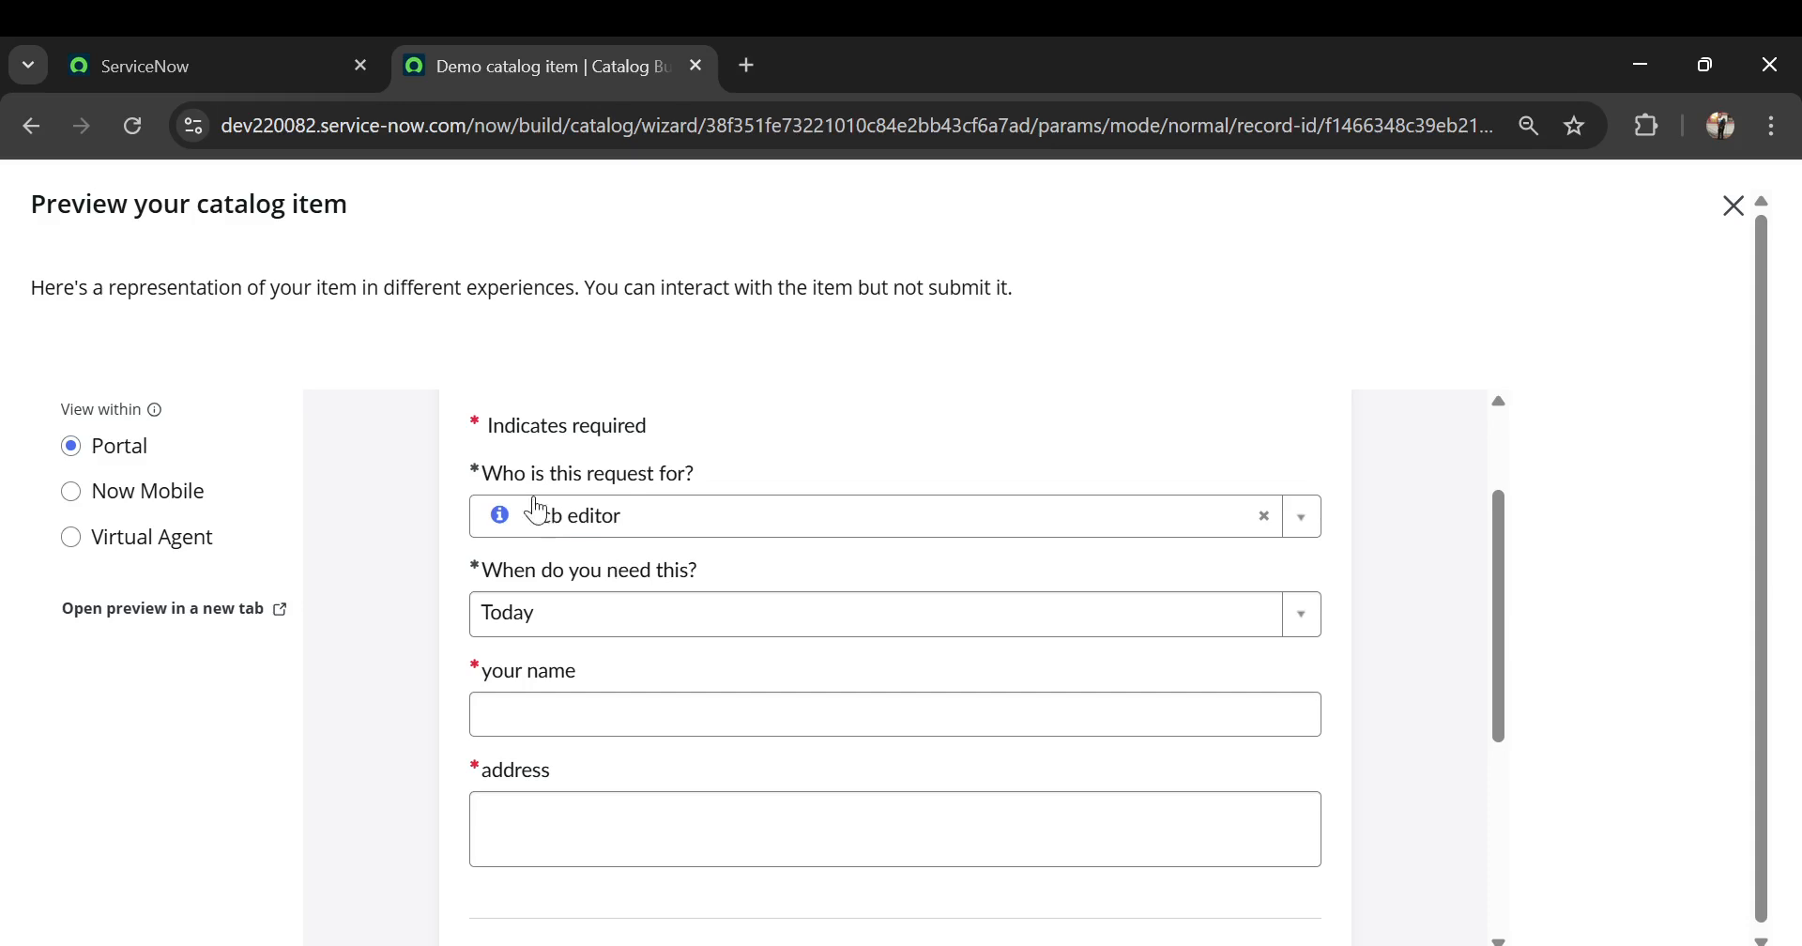
{"action": "scroll", "coordinate": [419, 717], "scroll_direction": "down", "scroll_amount": 4}
{"action": "left_click", "coordinate": [568, 530]}
{"action": "left_click", "coordinate": [529, 633]}
{"action": "scroll", "coordinate": [402, 616], "scroll_direction": "up", "scroll_amount": 8}
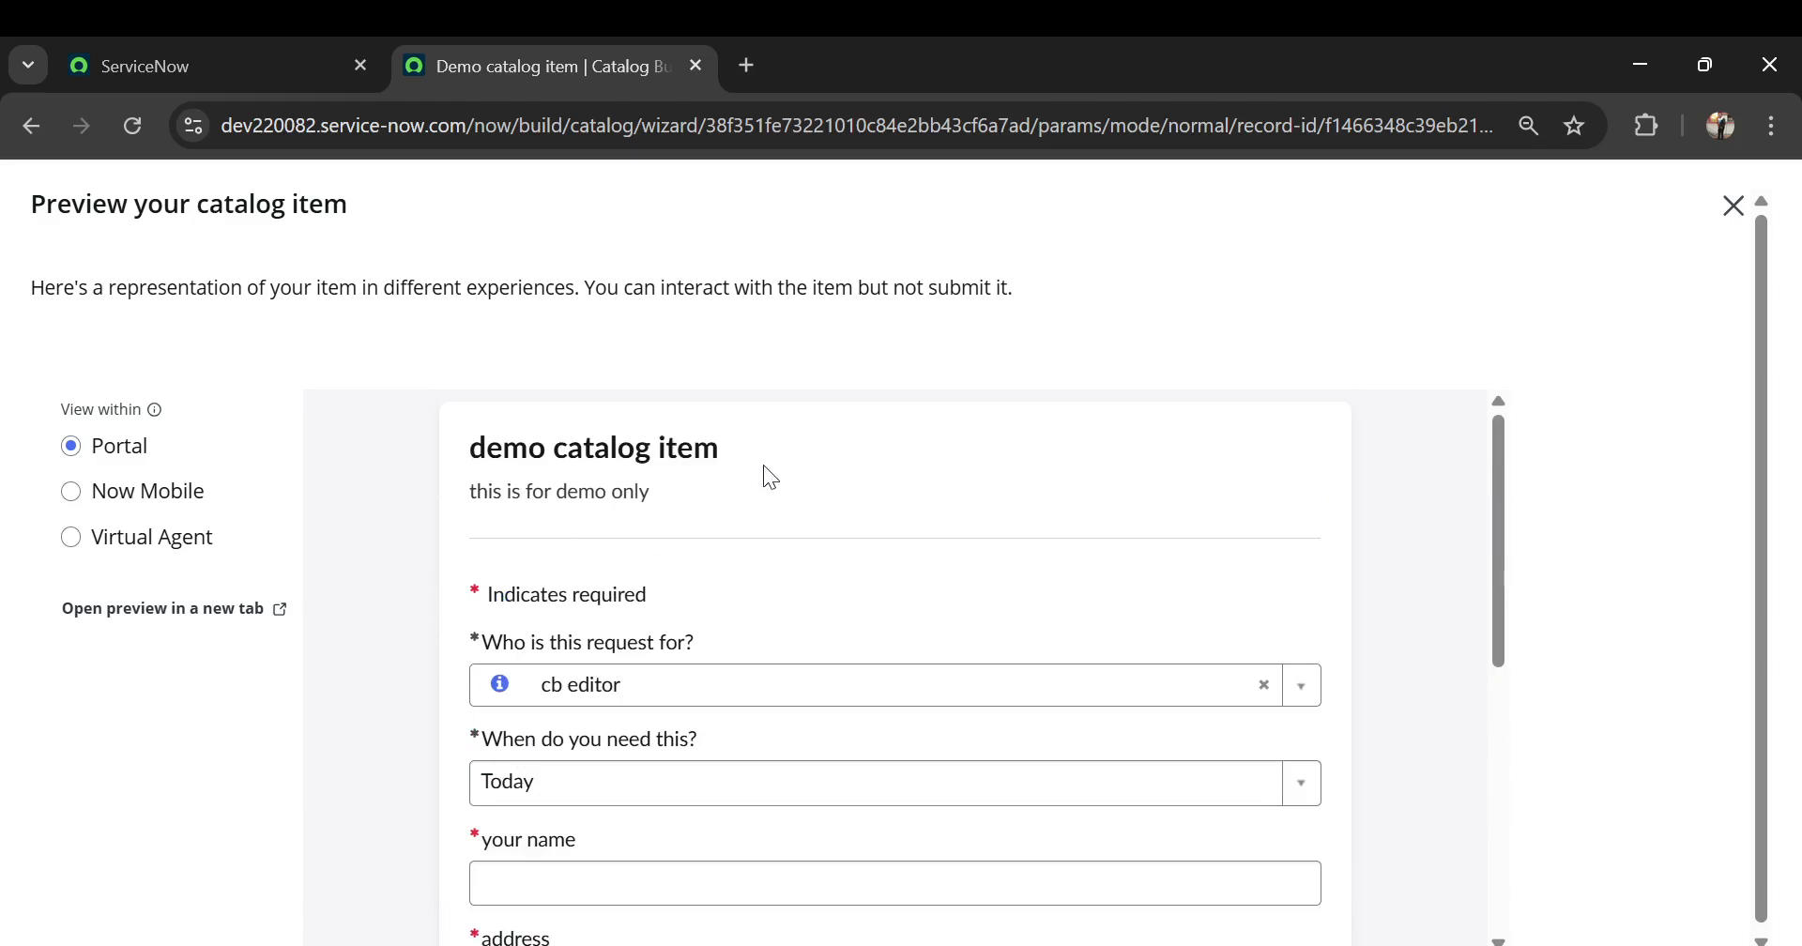
- Preview the item's form in the Now Mobile view, then close the preview
{"action": "left_click", "coordinate": [158, 492]}
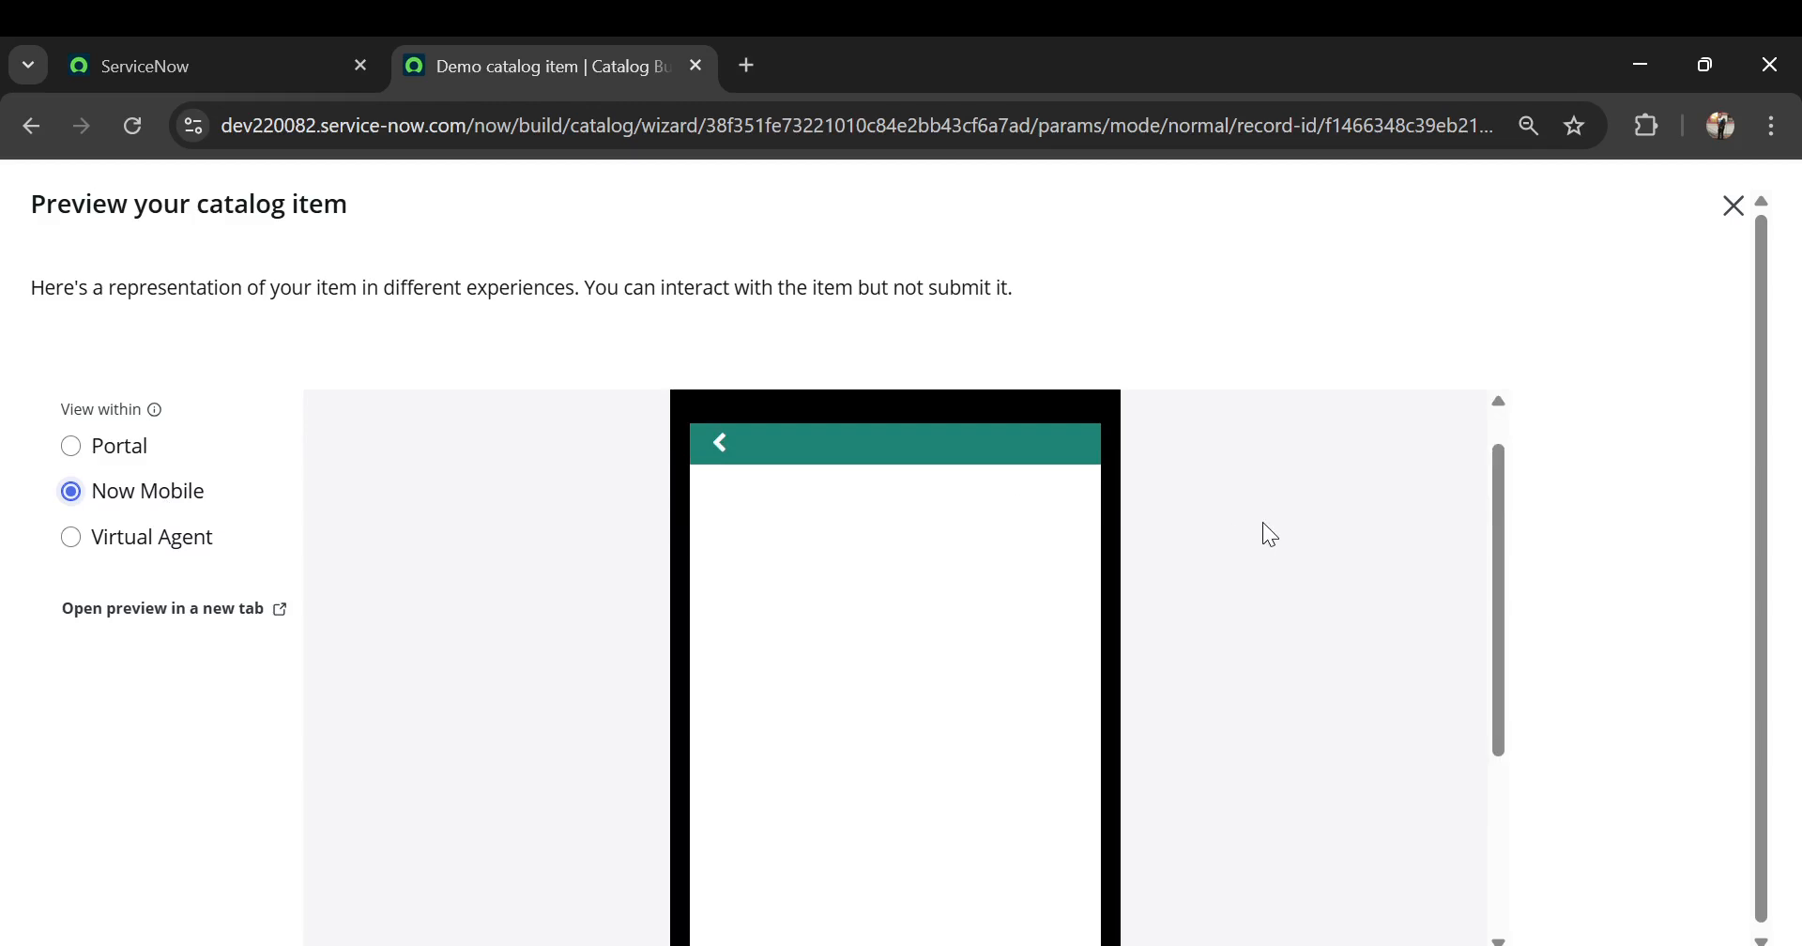
{"action": "scroll", "coordinate": [944, 603], "scroll_direction": "down", "scroll_amount": 1}
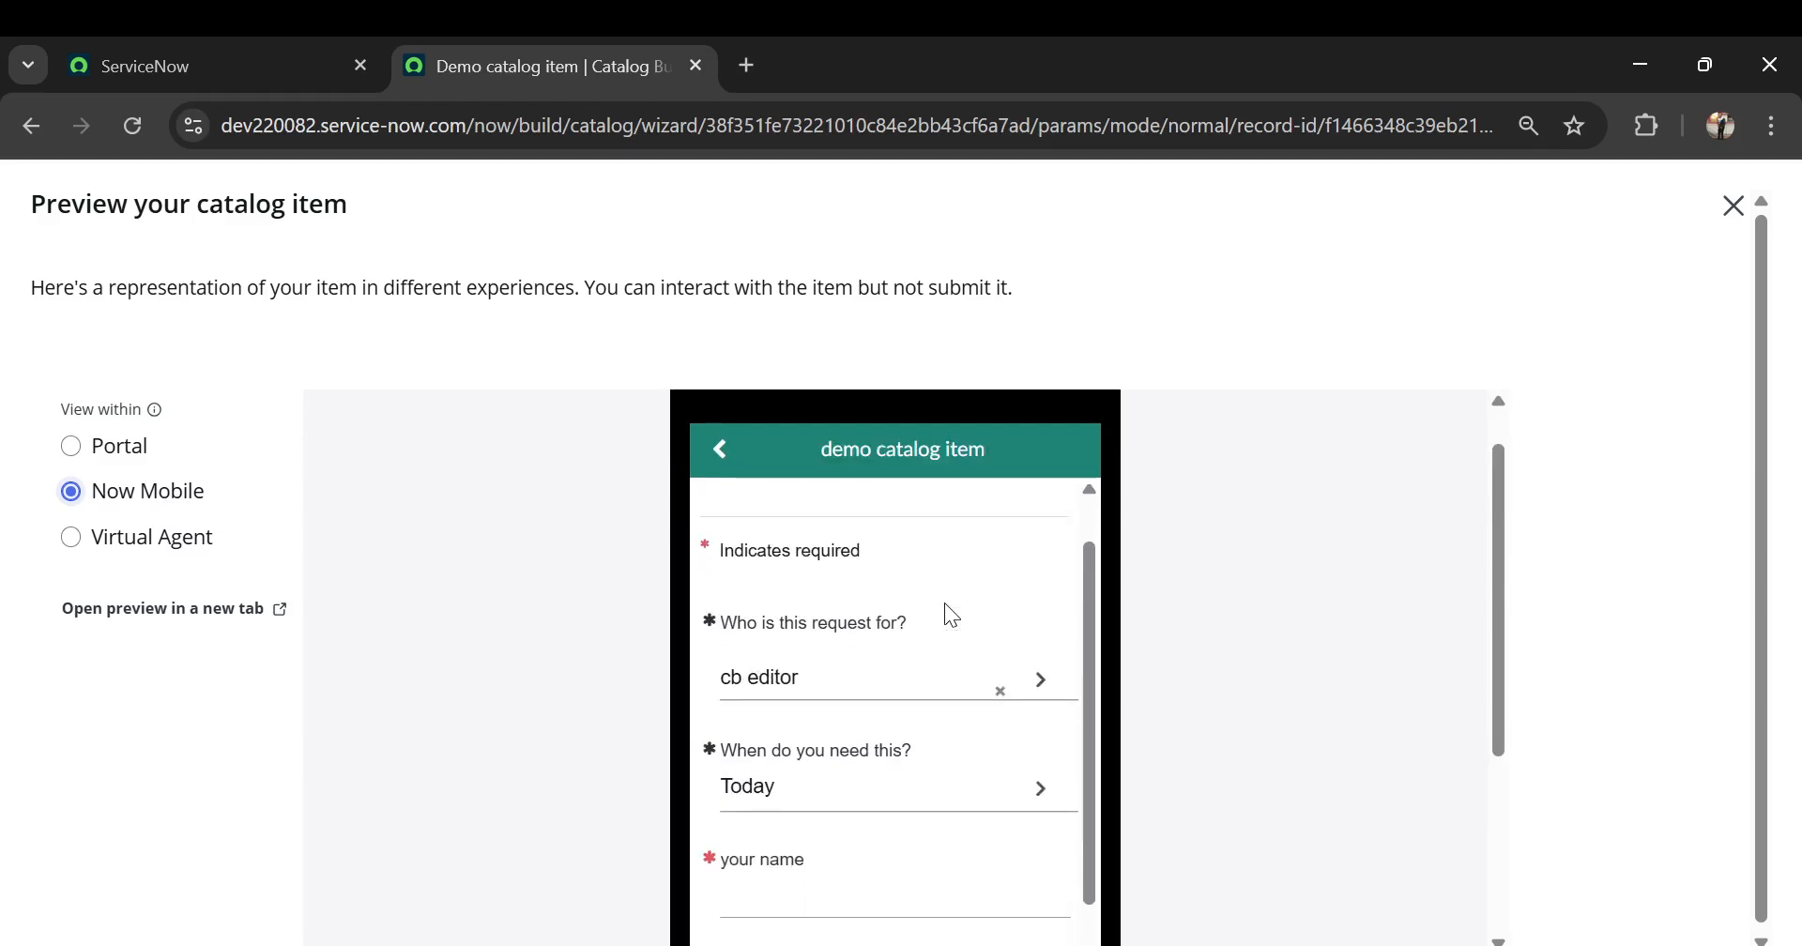
{"action": "scroll", "coordinate": [944, 603], "scroll_direction": "down", "scroll_amount": 4}
{"action": "scroll", "coordinate": [944, 603], "scroll_direction": "up", "scroll_amount": 2}
{"action": "scroll", "coordinate": [944, 602], "scroll_direction": "up", "scroll_amount": 3}
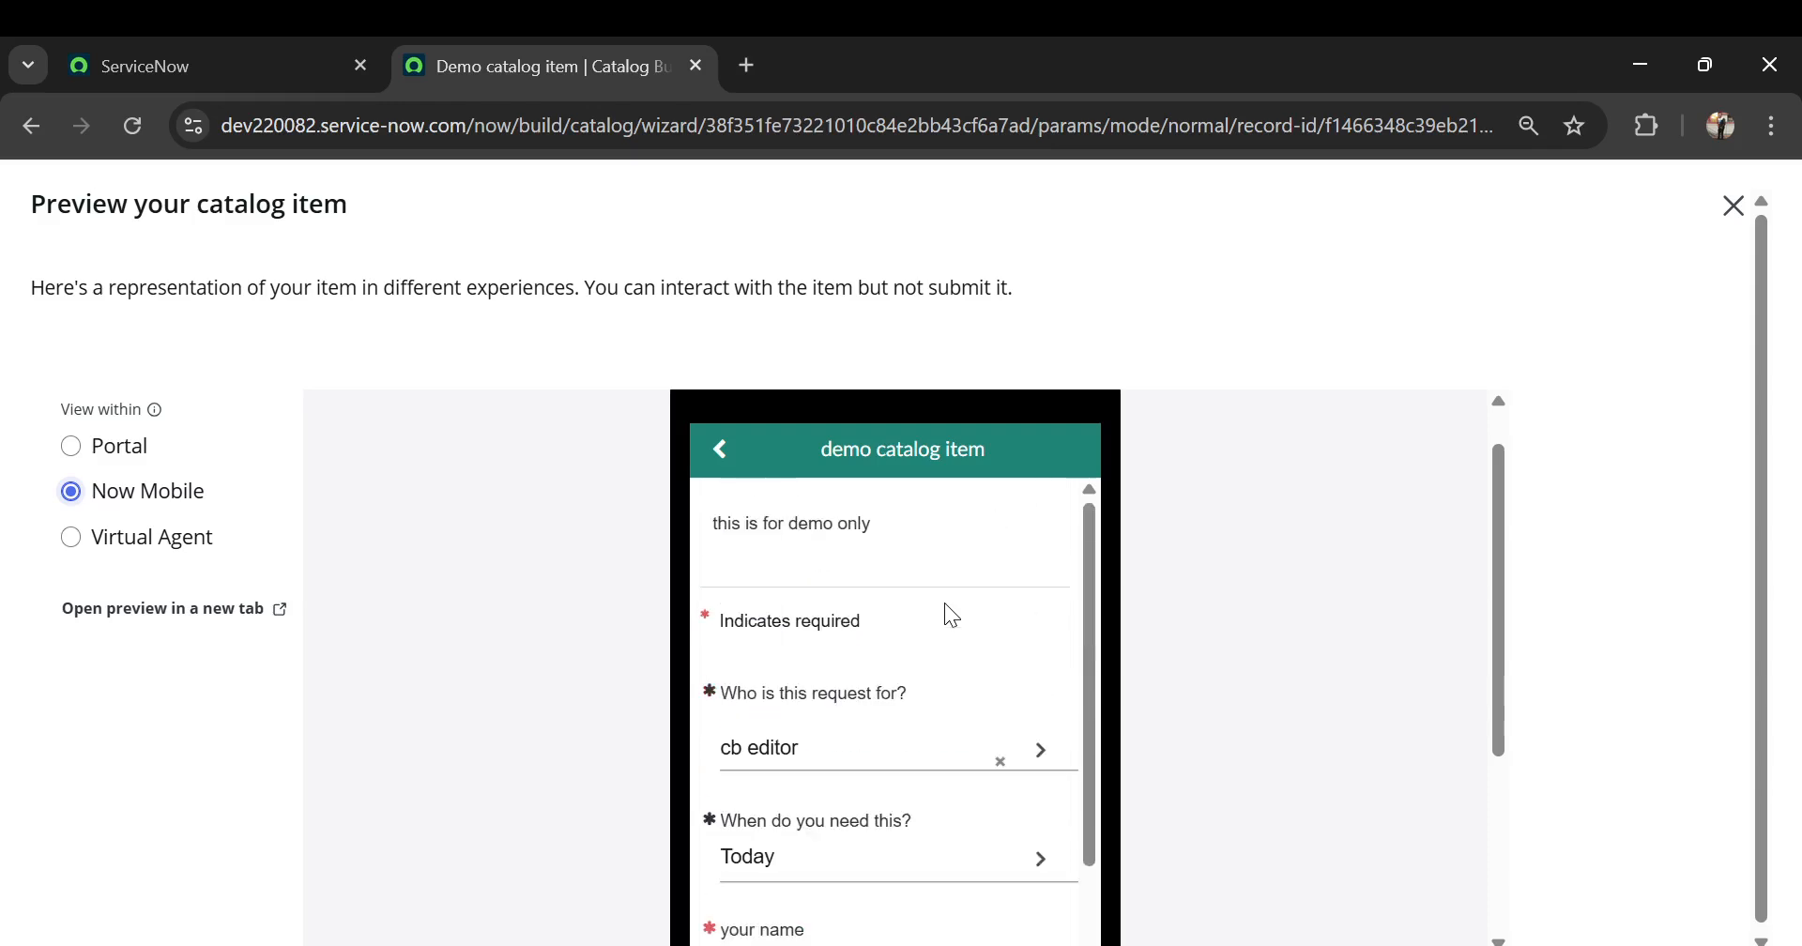
{"action": "left_click", "coordinate": [1734, 205]}
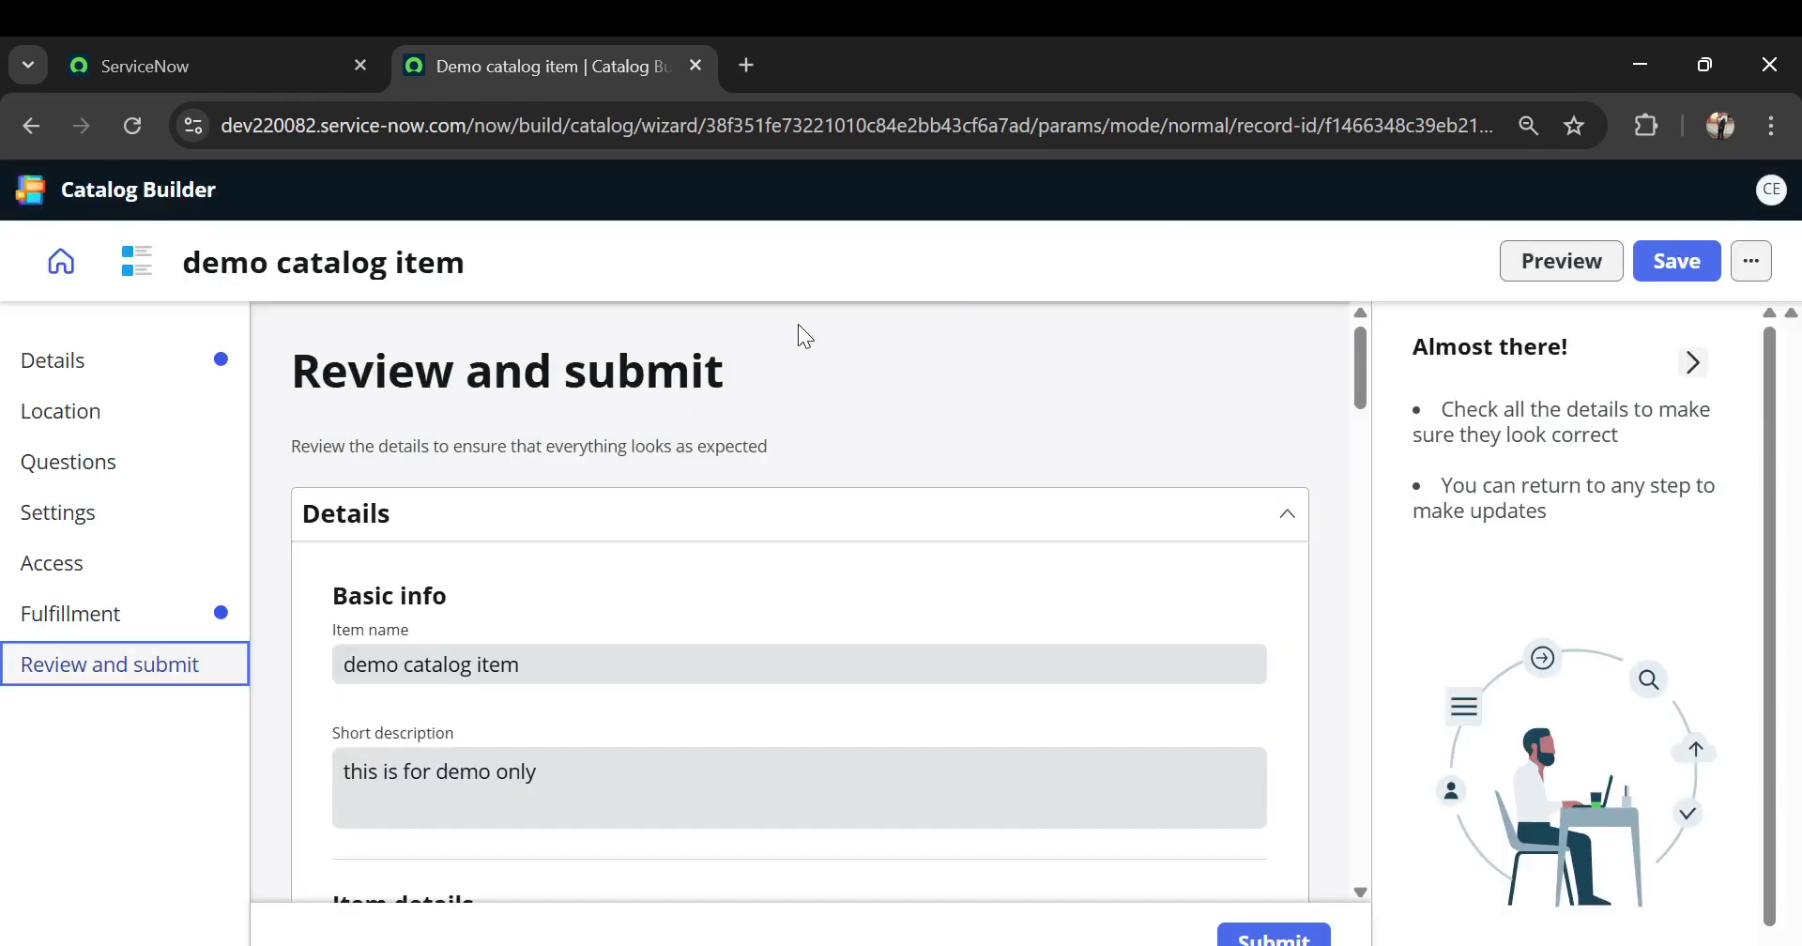
- Look over the review page once more and submit the demo catalog item
{"action": "scroll", "coordinate": [572, 482], "scroll_direction": "down", "scroll_amount": 7}
{"action": "scroll", "coordinate": [572, 482], "scroll_direction": "down", "scroll_amount": 9}
{"action": "scroll", "coordinate": [779, 488], "scroll_direction": "up", "scroll_amount": 3}
{"action": "scroll", "coordinate": [779, 488], "scroll_direction": "up", "scroll_amount": 8}
{"action": "triple_click", "coordinate": [411, 260]}
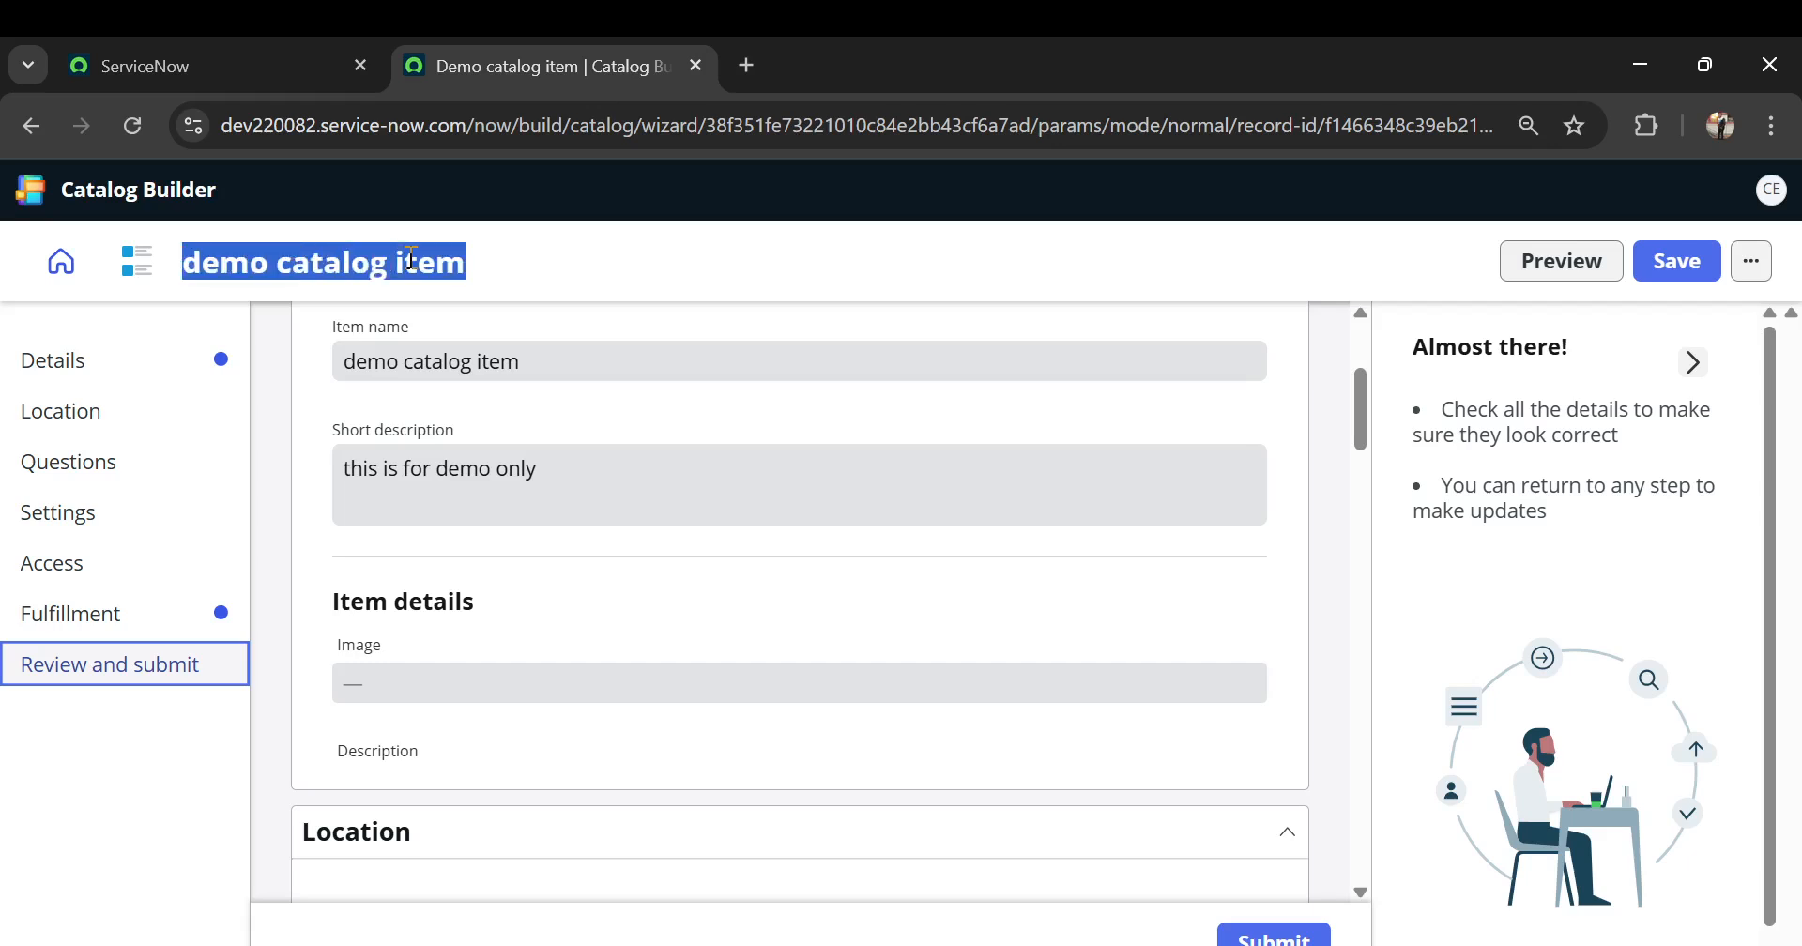
{"action": "left_click", "coordinate": [1294, 939]}
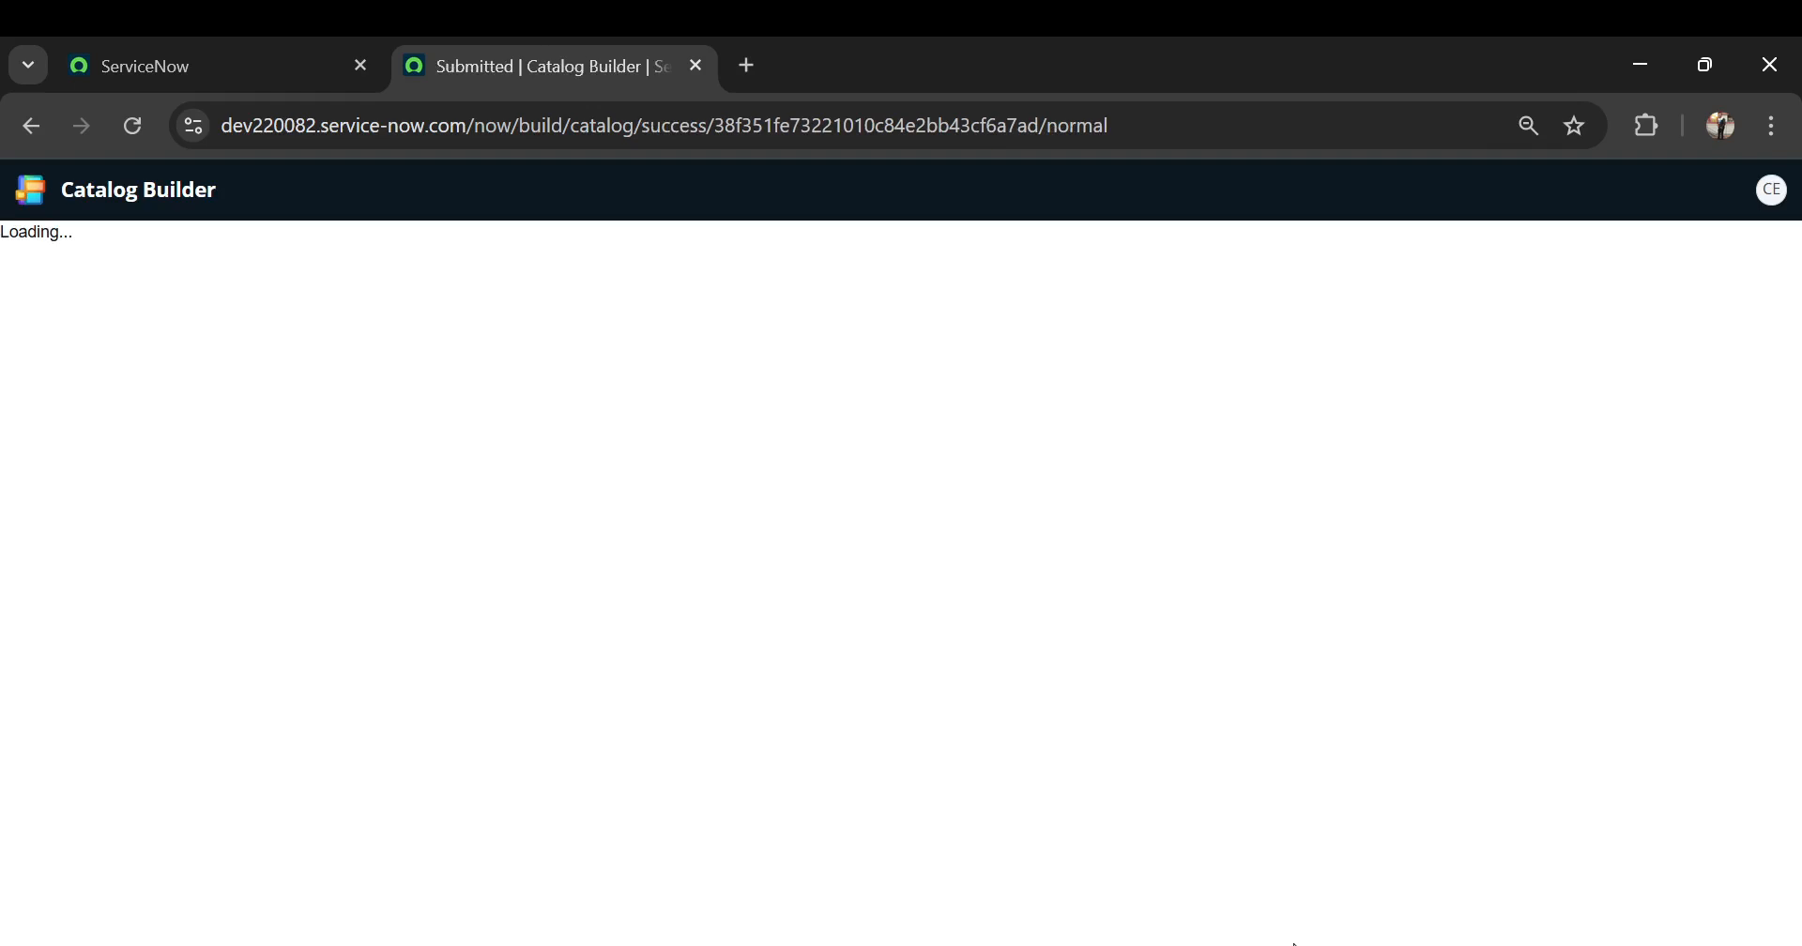
- Return to the Catalog Builder home, show the list of catalog items and refresh it to check the submitted item's state
{"action": "left_click", "coordinate": [794, 910]}
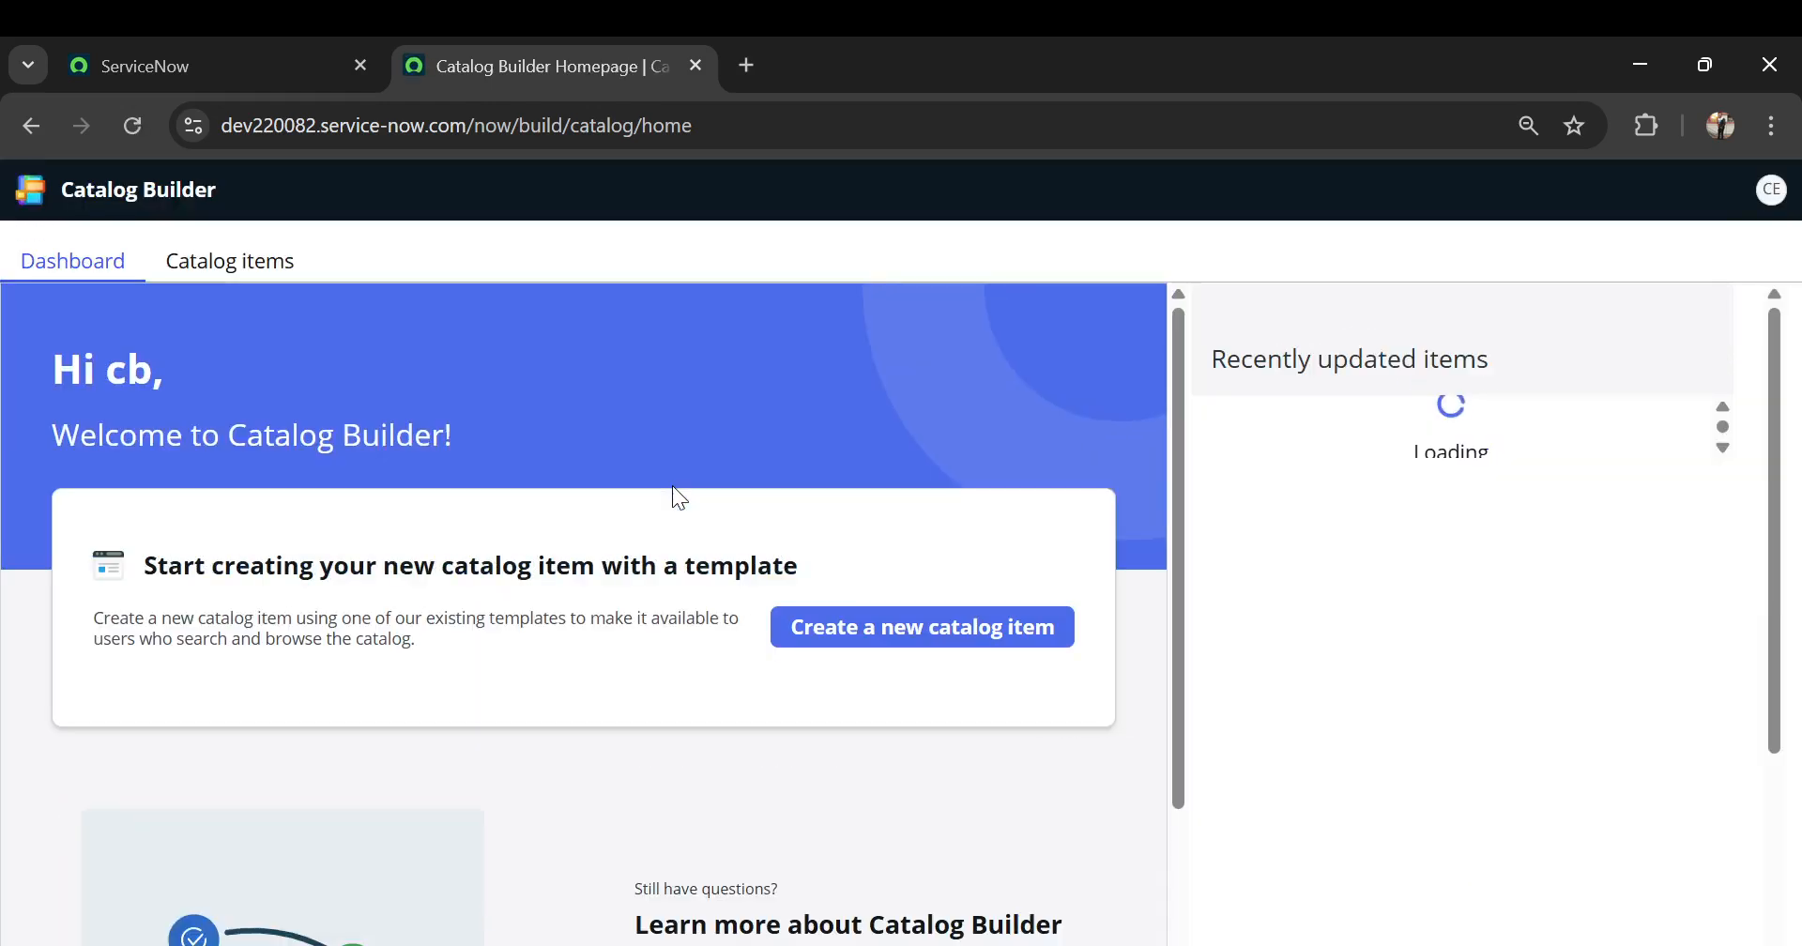
{"action": "left_click", "coordinate": [230, 262]}
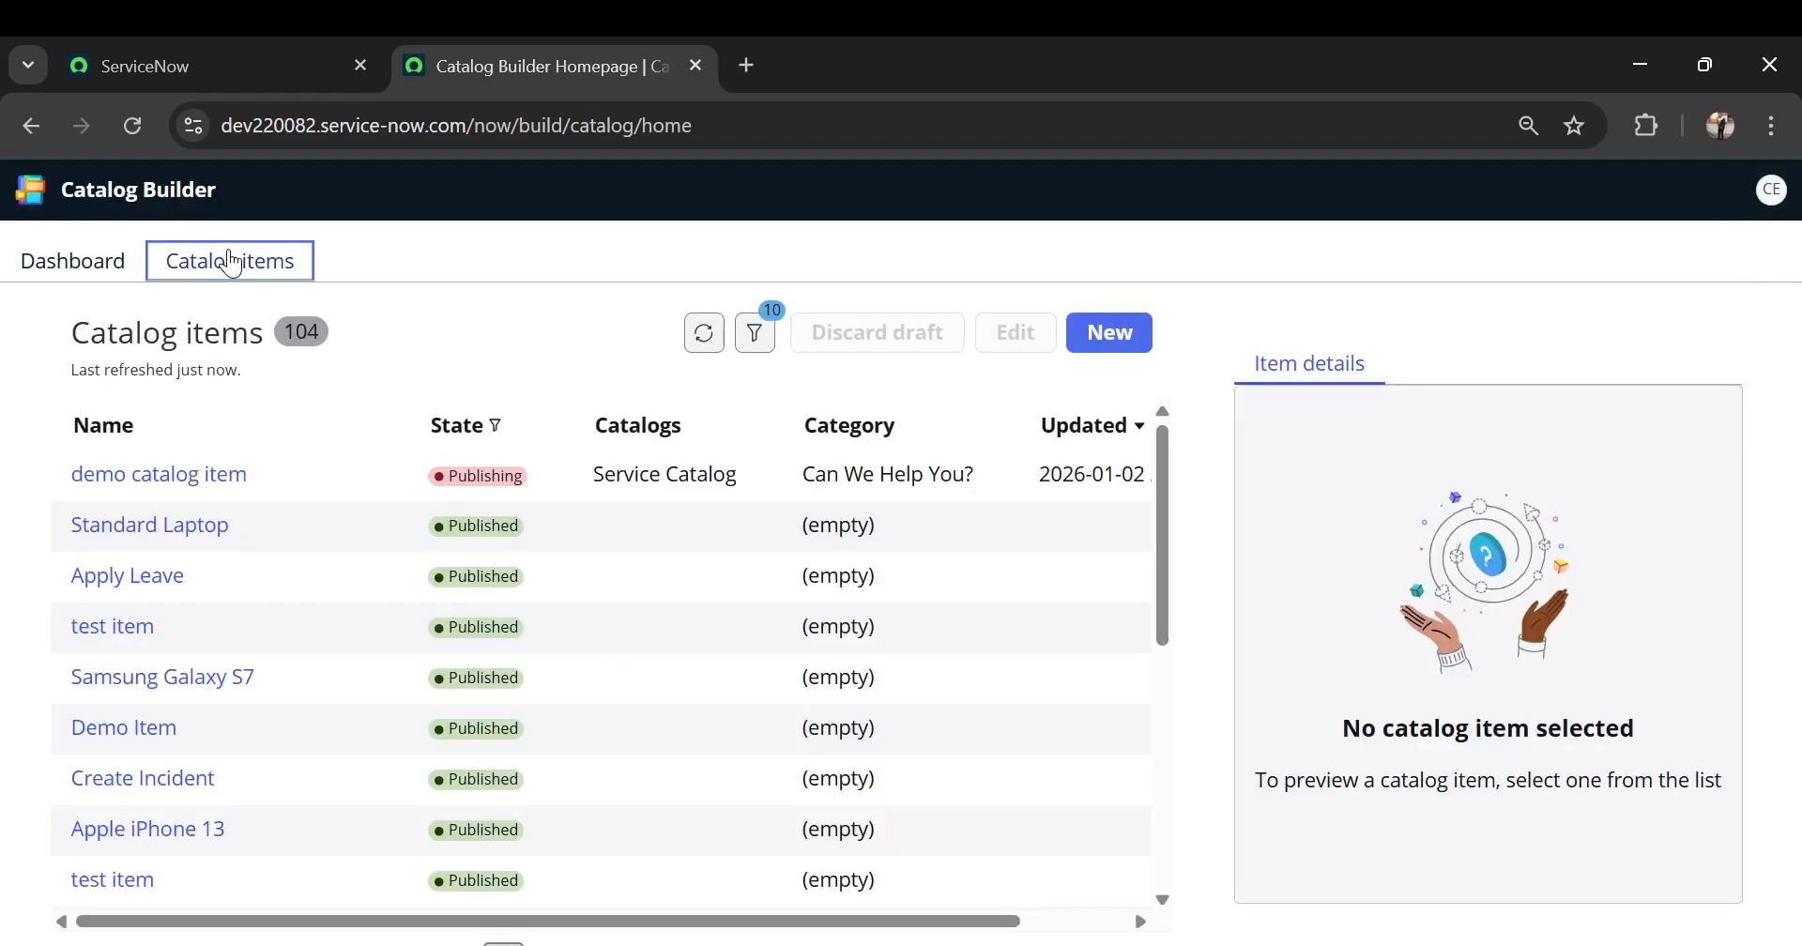
{"action": "left_click", "coordinate": [706, 334]}
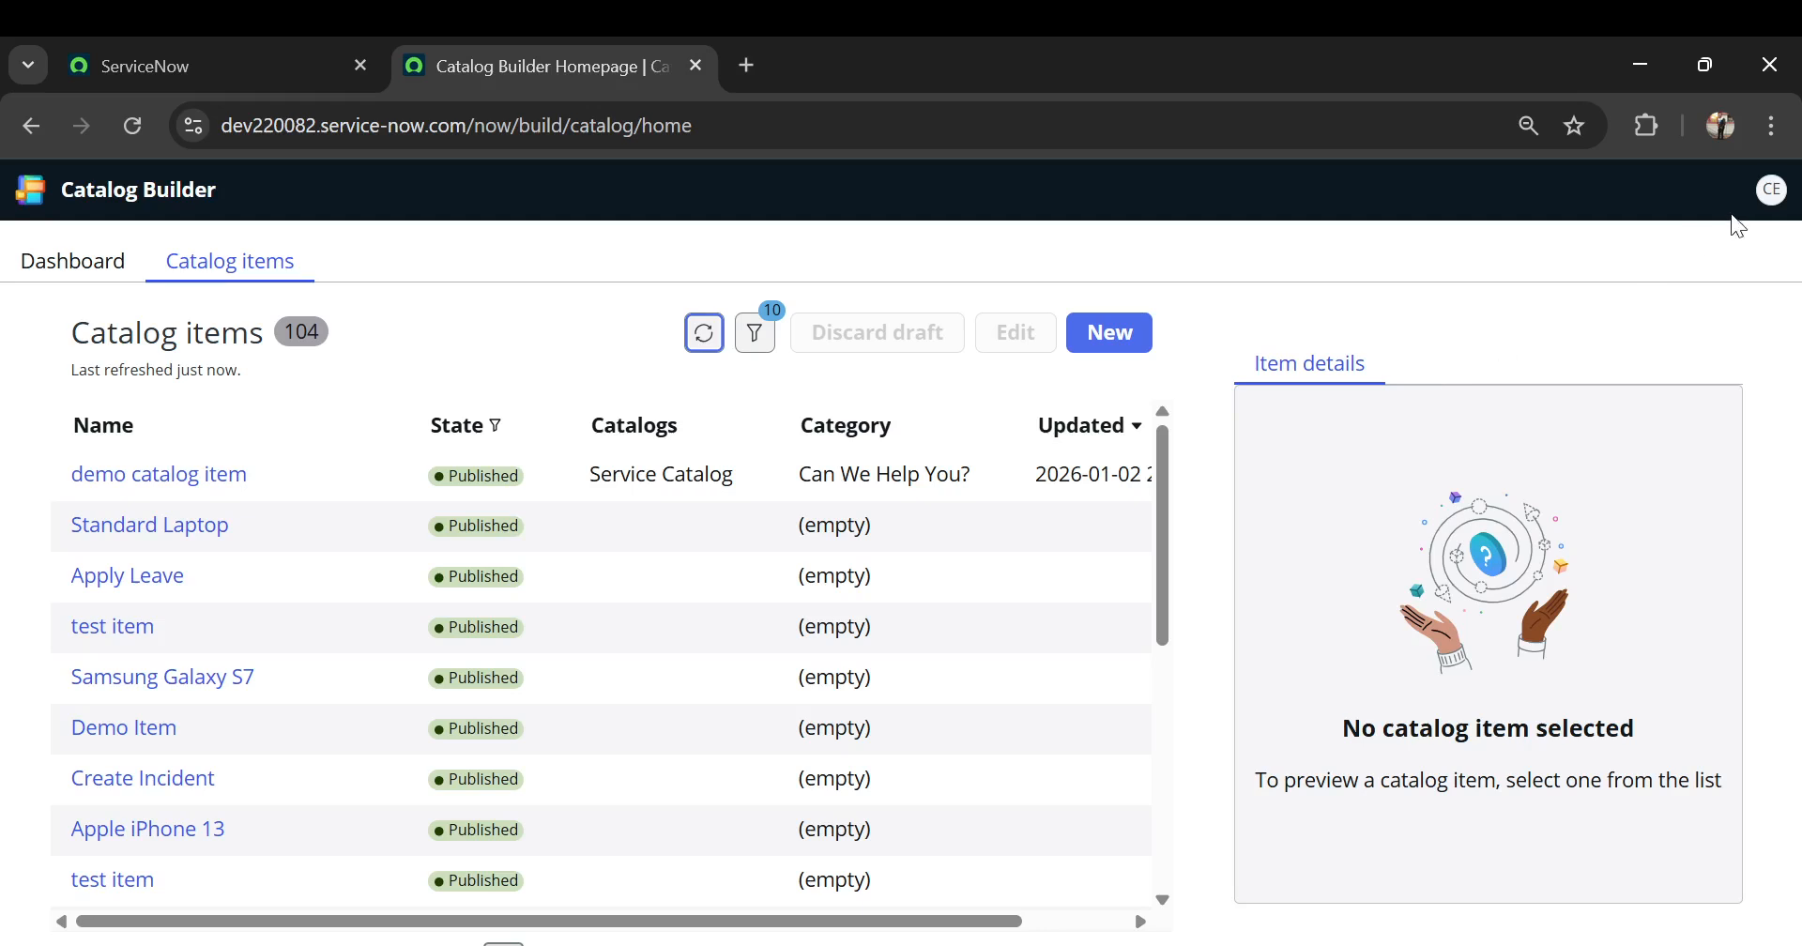
- Leave Catalog Builder for the main ServiceNow page and end the impersonation
{"action": "left_click", "coordinate": [1781, 193]}
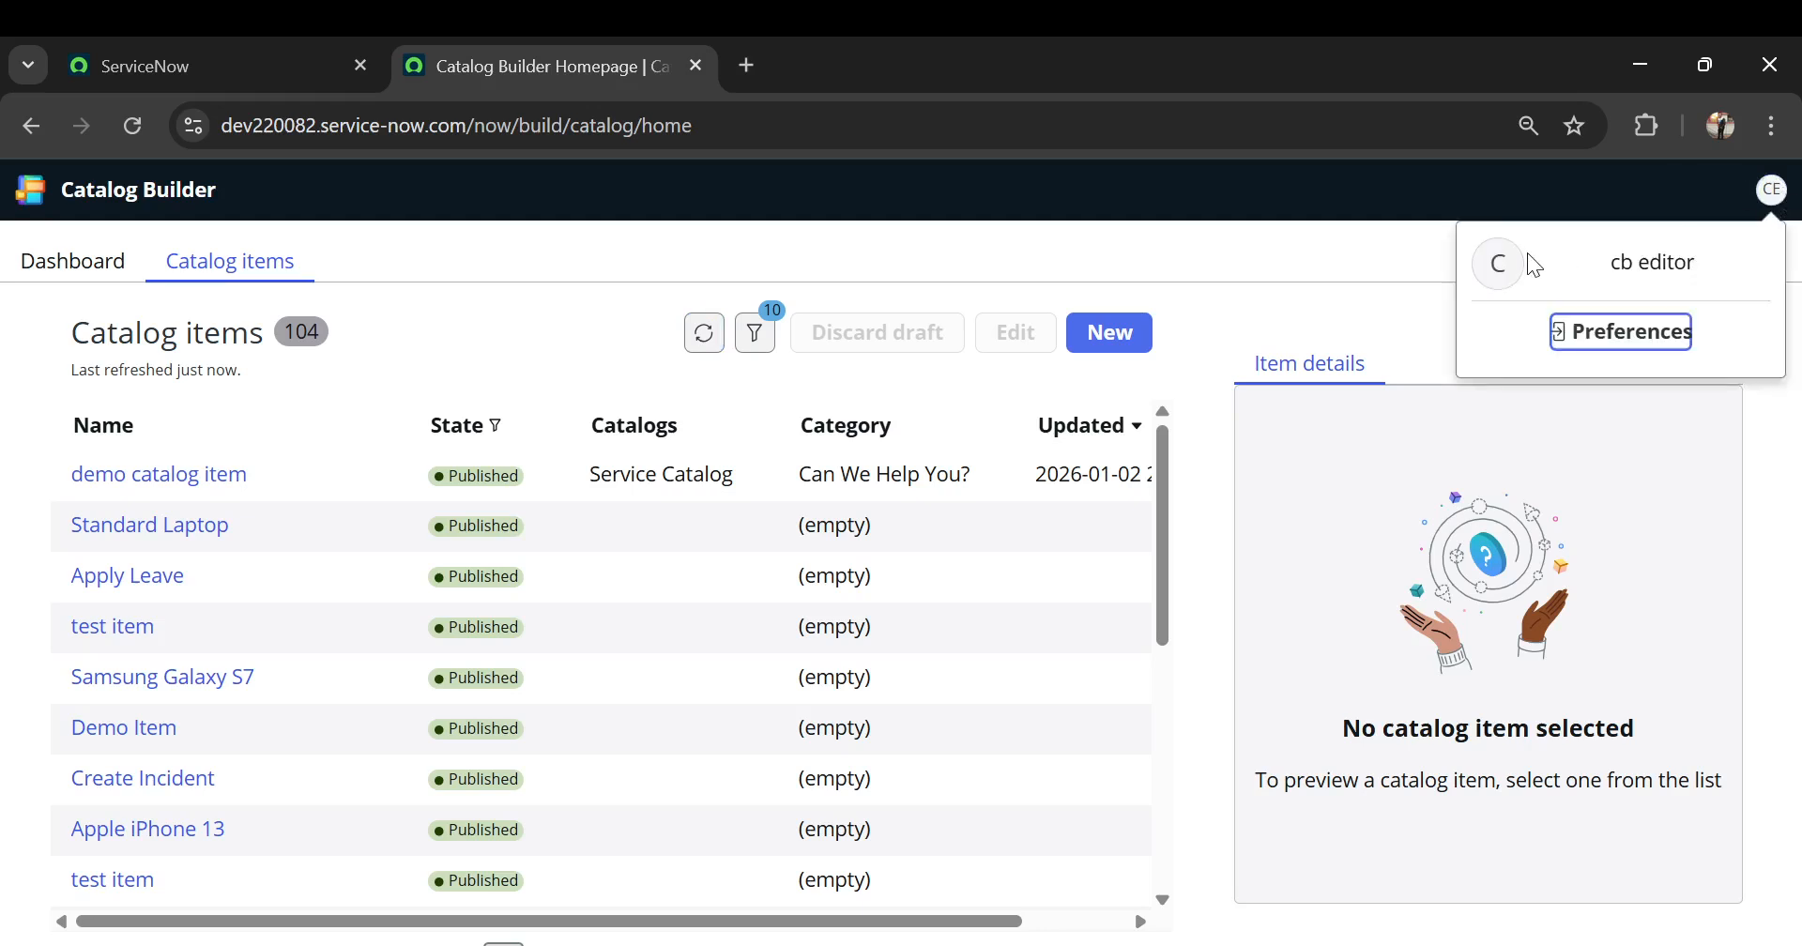
{"action": "left_click", "coordinate": [1084, 192]}
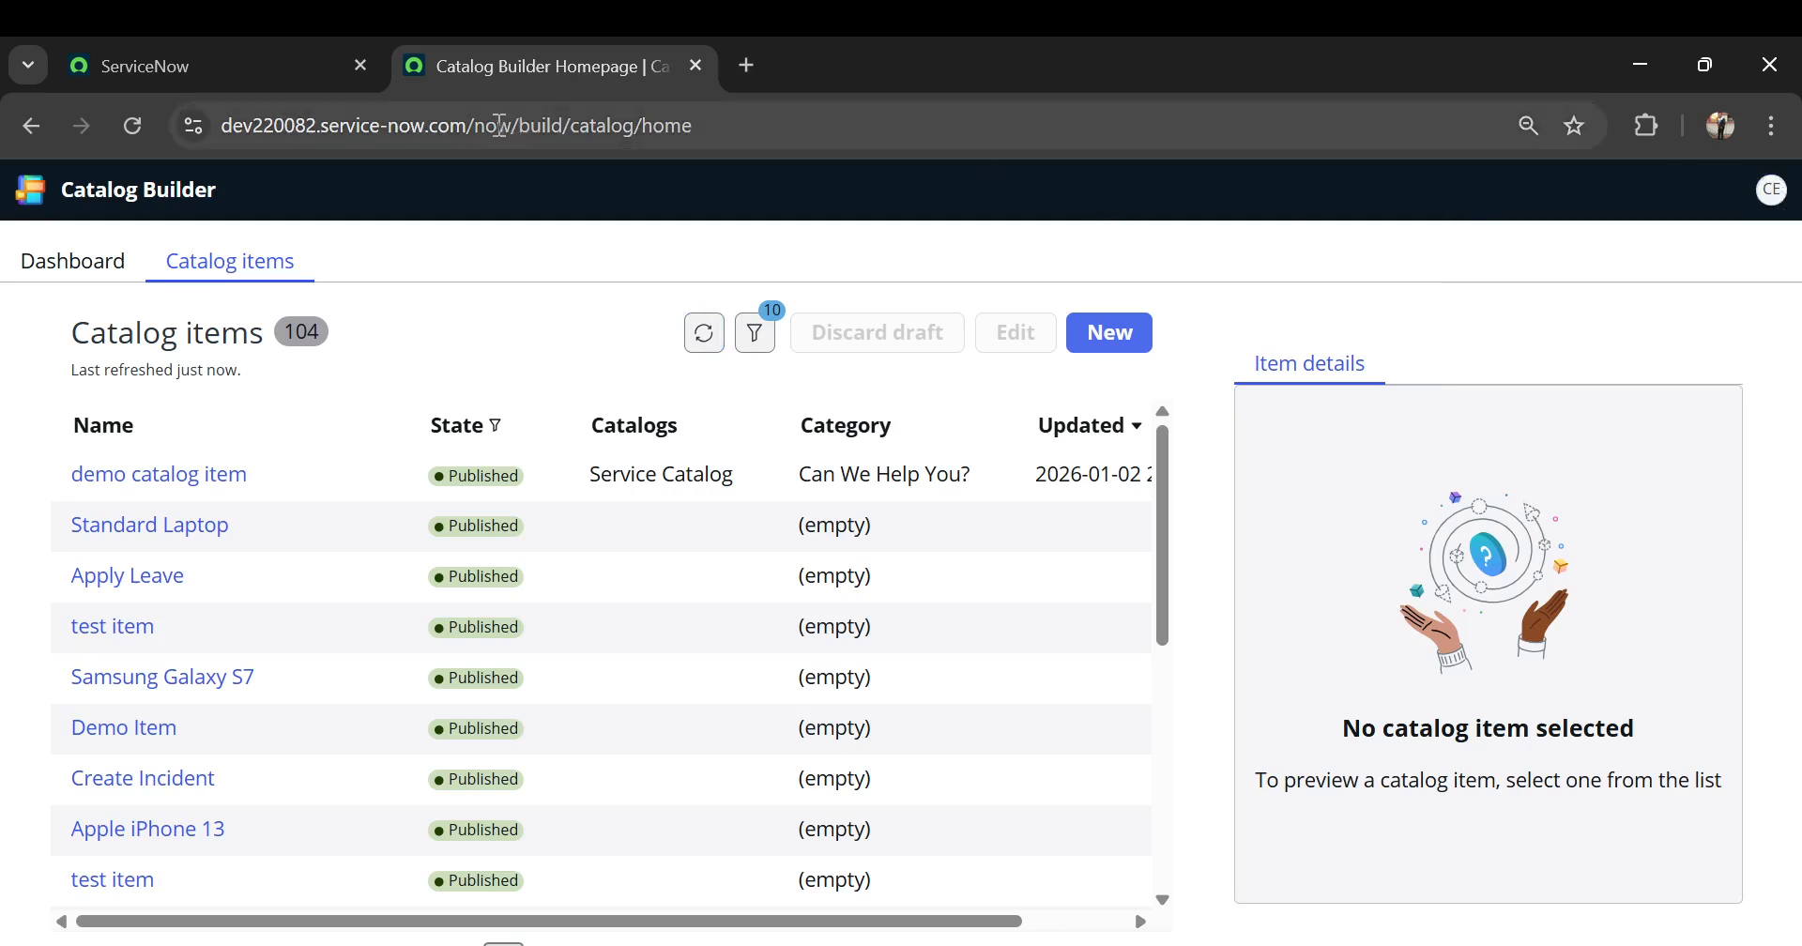
{"action": "left_click_drag", "start_coordinate": [477, 127], "coordinate": [903, 192]}
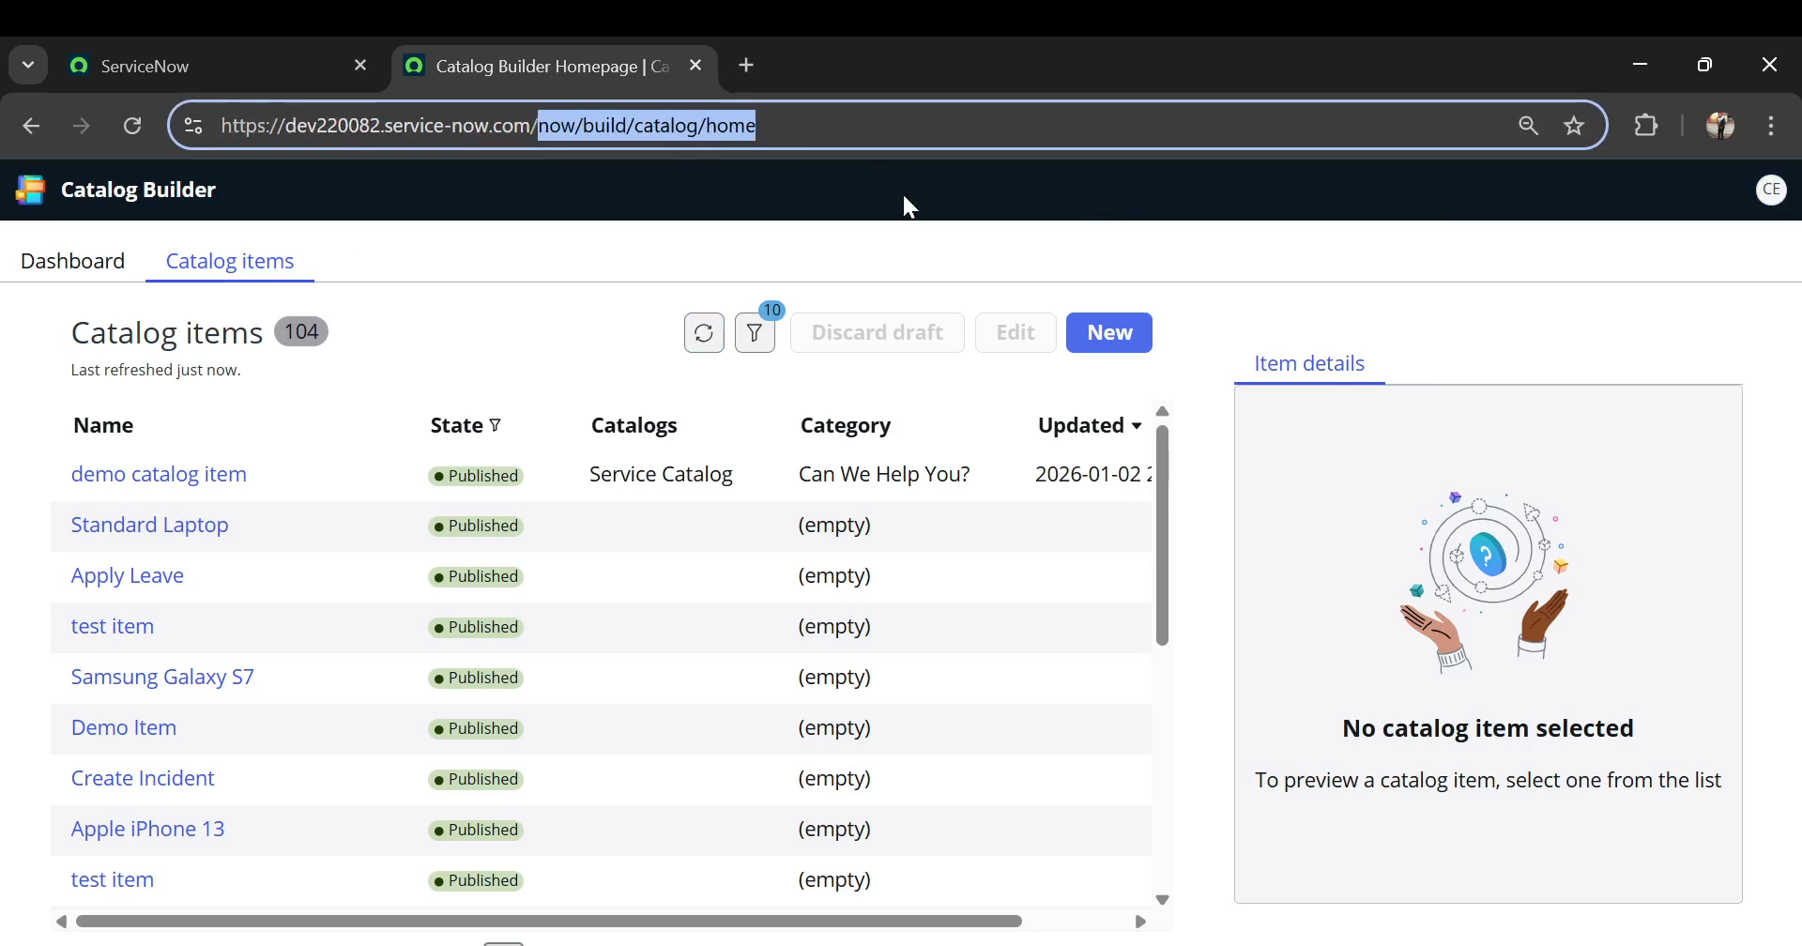
{"action": "key", "text": "BackSpace"}
{"action": "key", "text": "Return"}
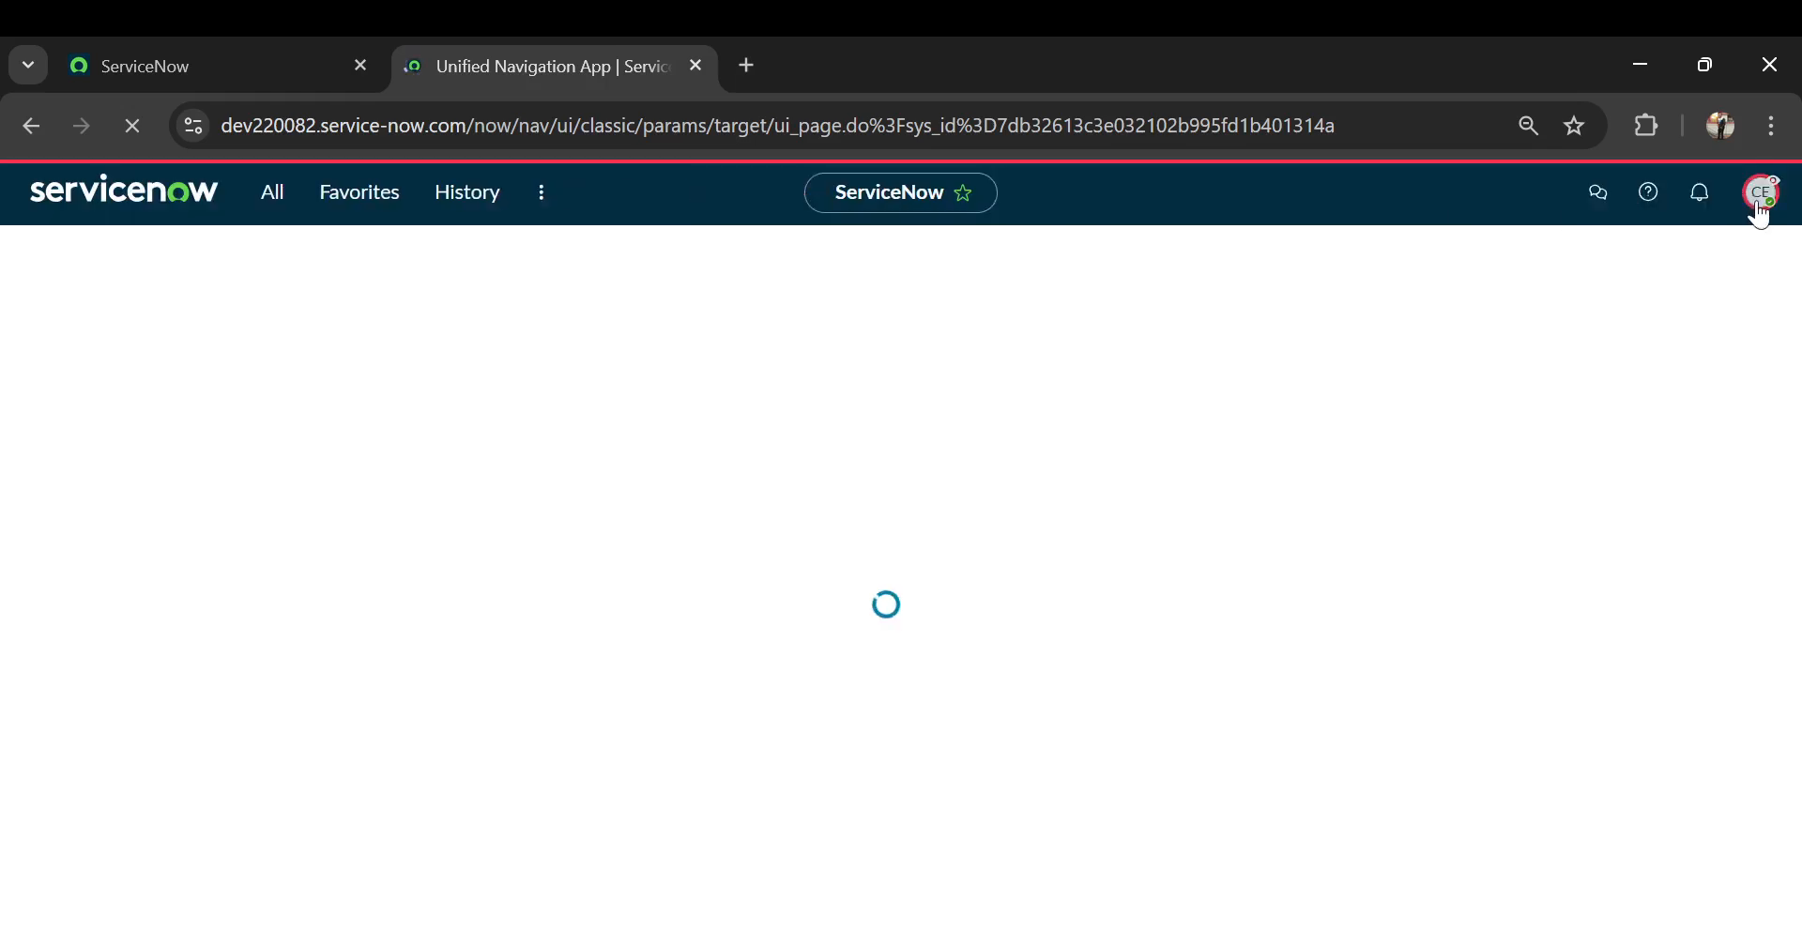
{"action": "left_click", "coordinate": [1761, 207]}
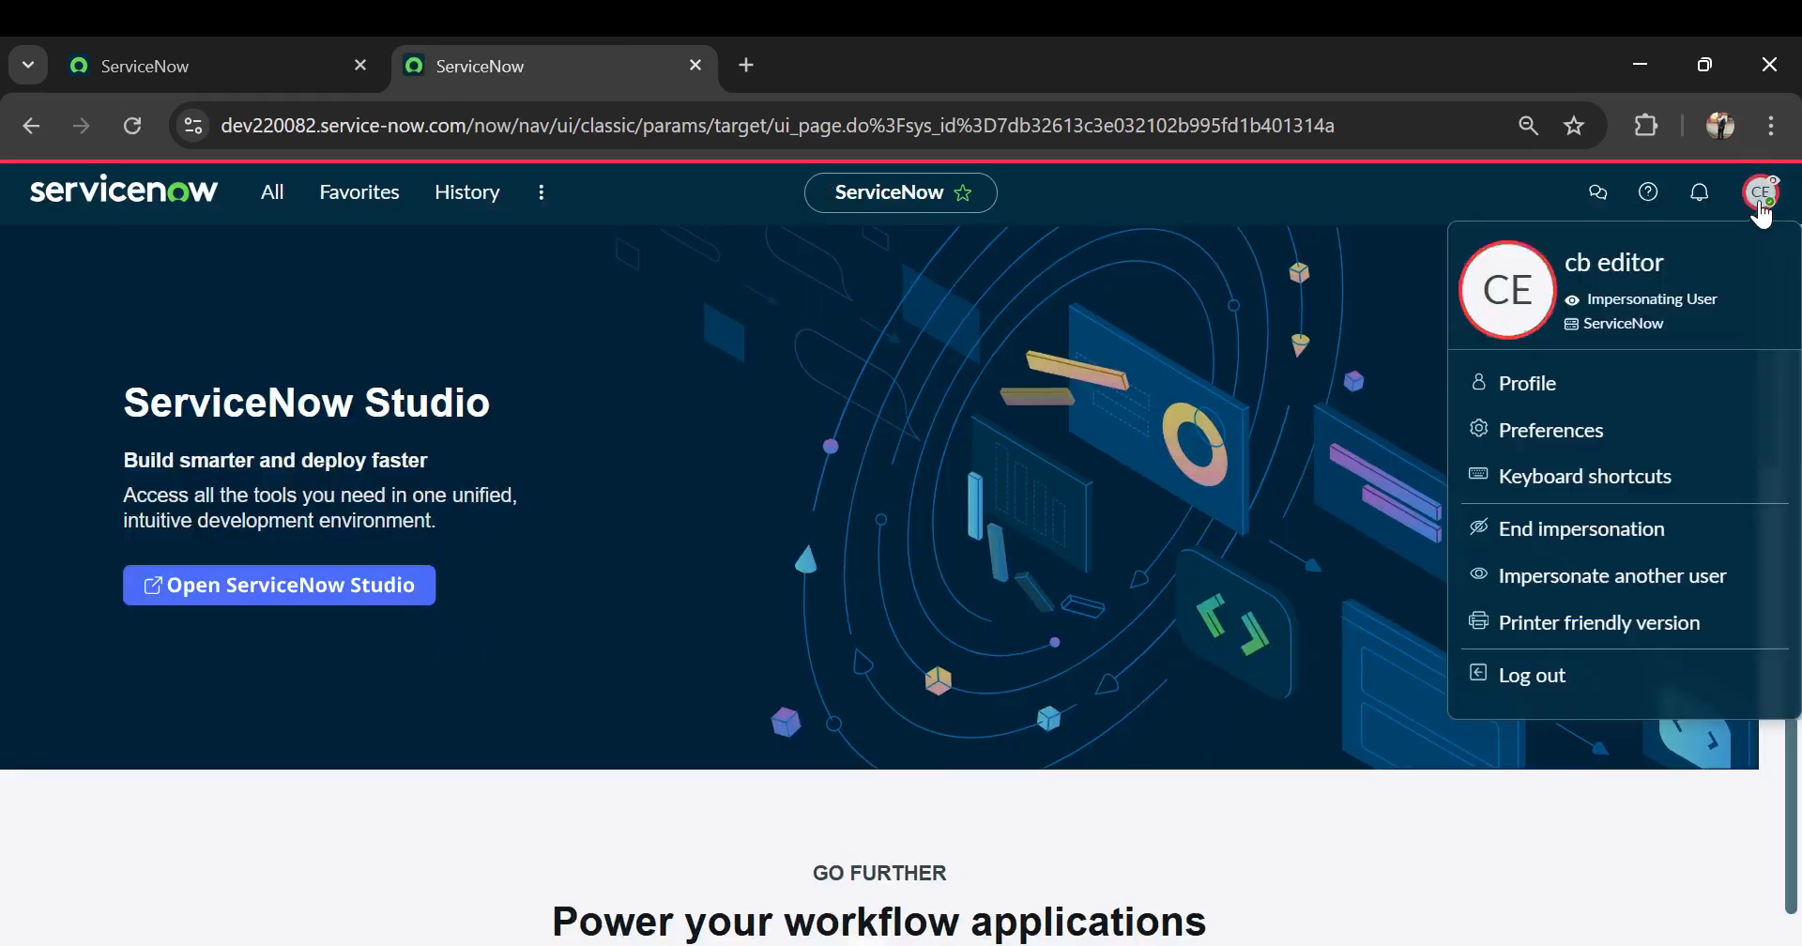
{"action": "left_click", "coordinate": [1534, 531]}
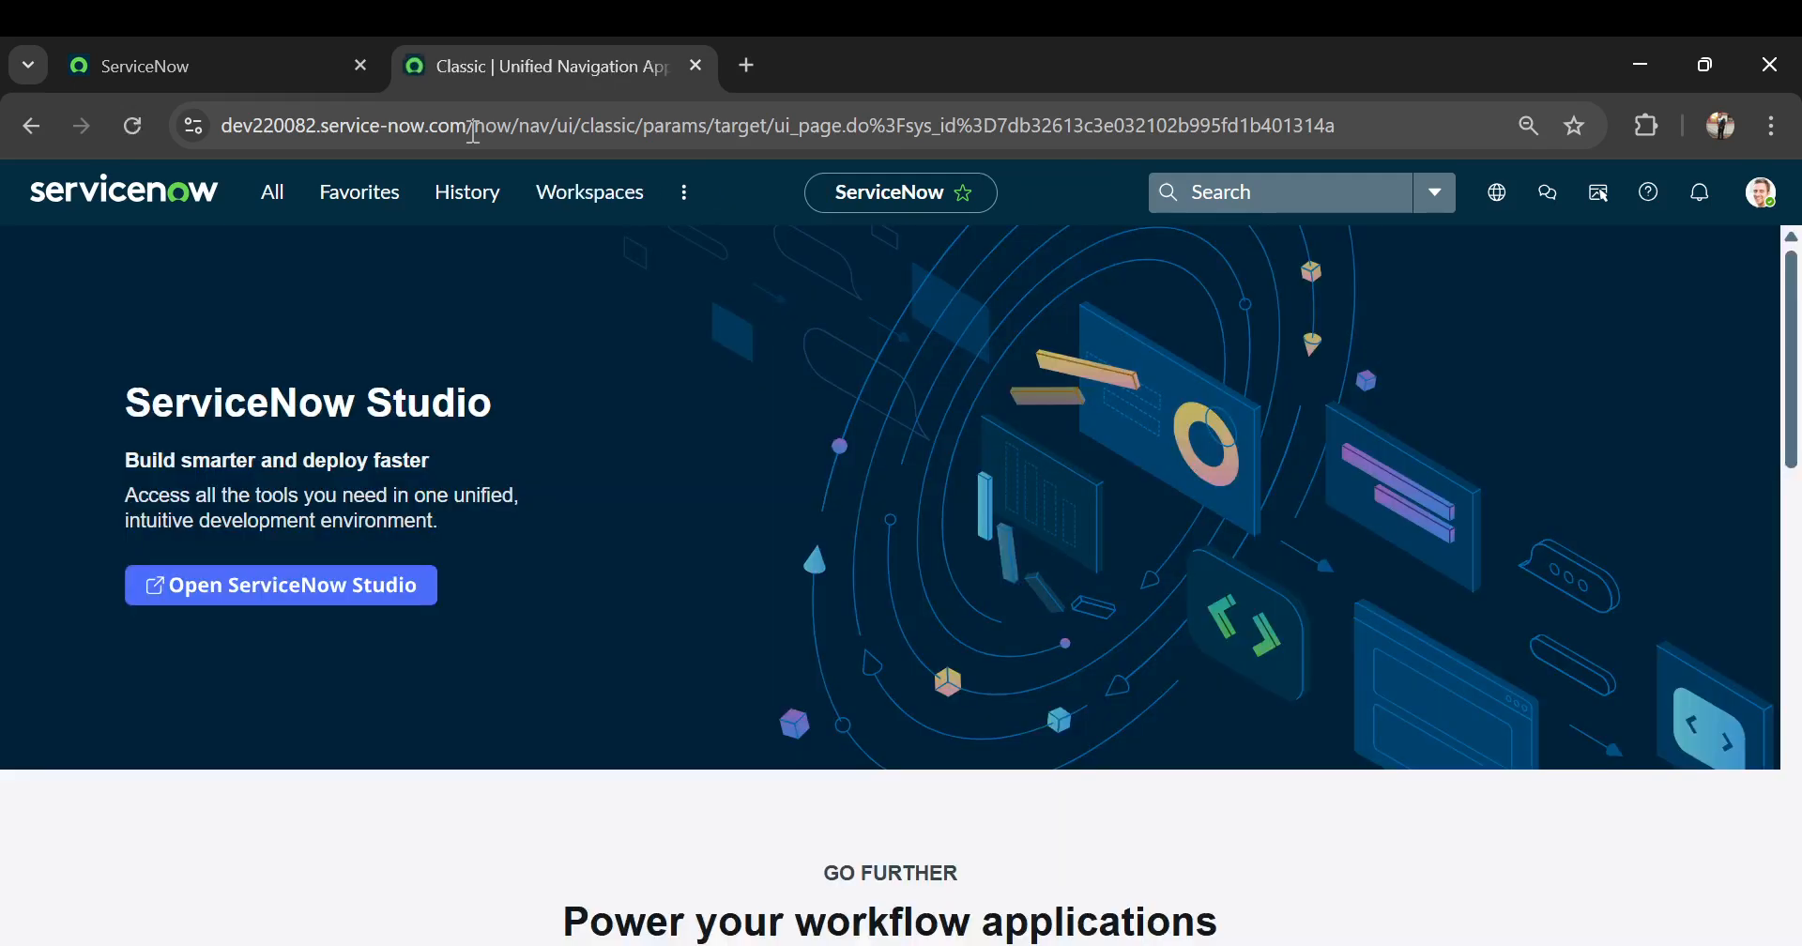
- Find Maintain Items by filtering the navigator for "in item" and open the demo catalog item record
{"action": "left_click_drag", "start_coordinate": [474, 130], "coordinate": [918, 282]}
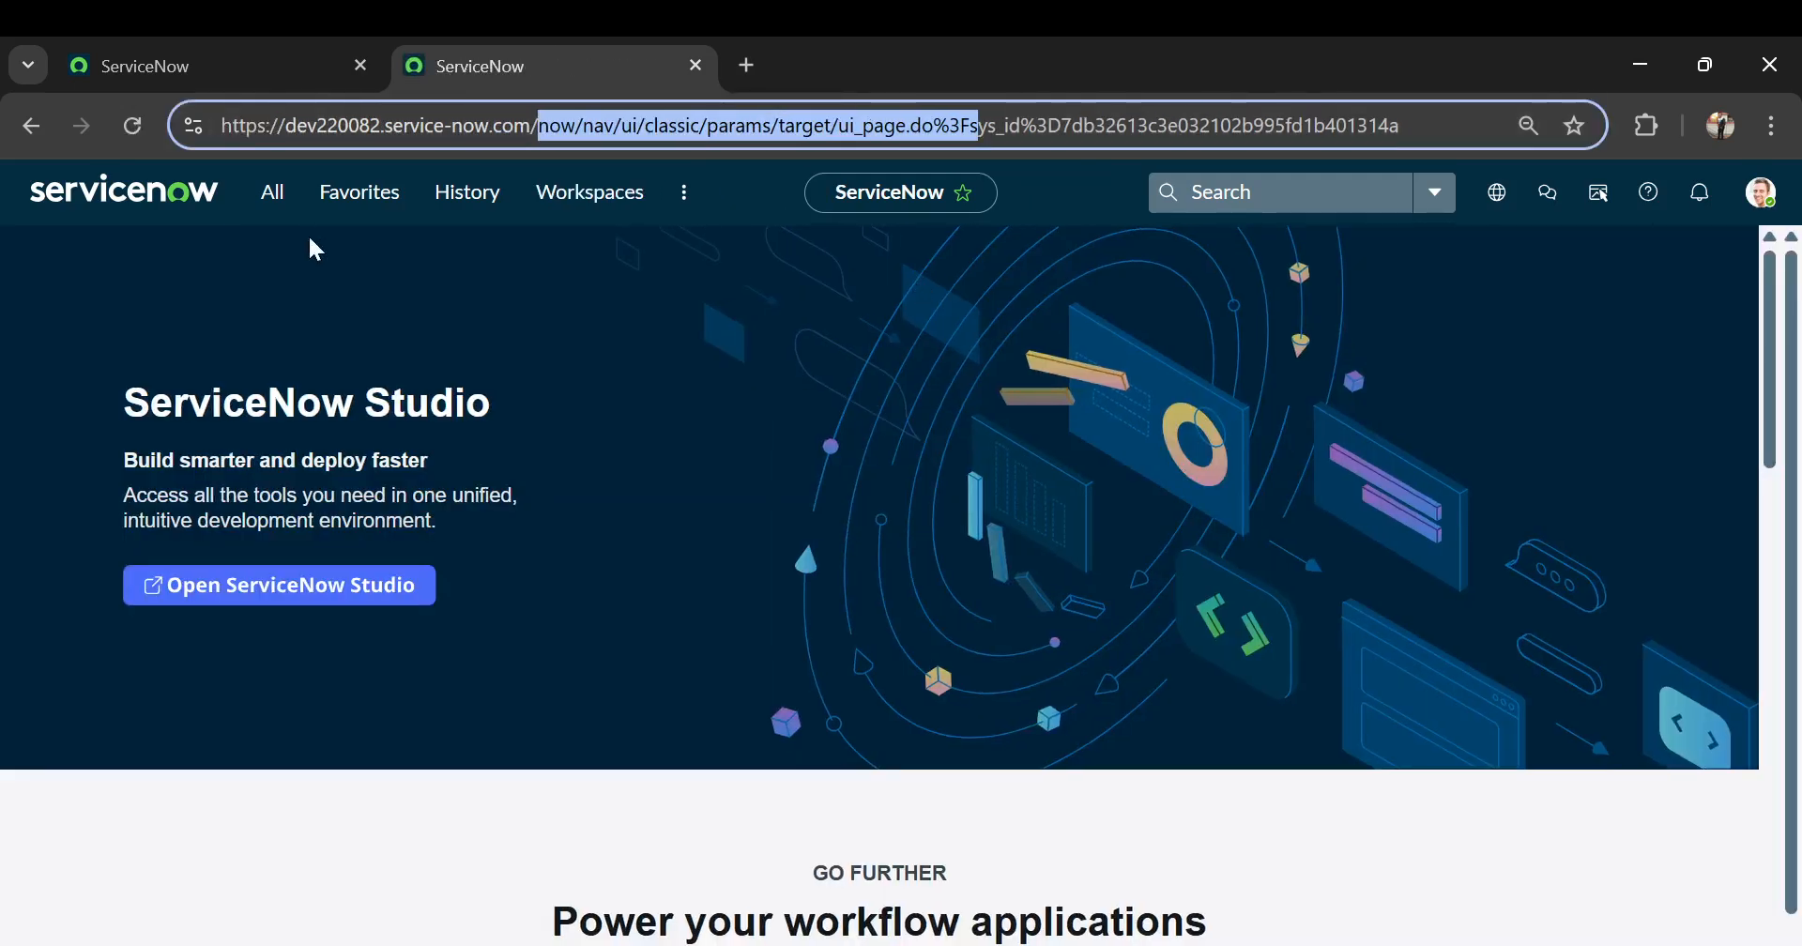
{"action": "left_click", "coordinate": [281, 216]}
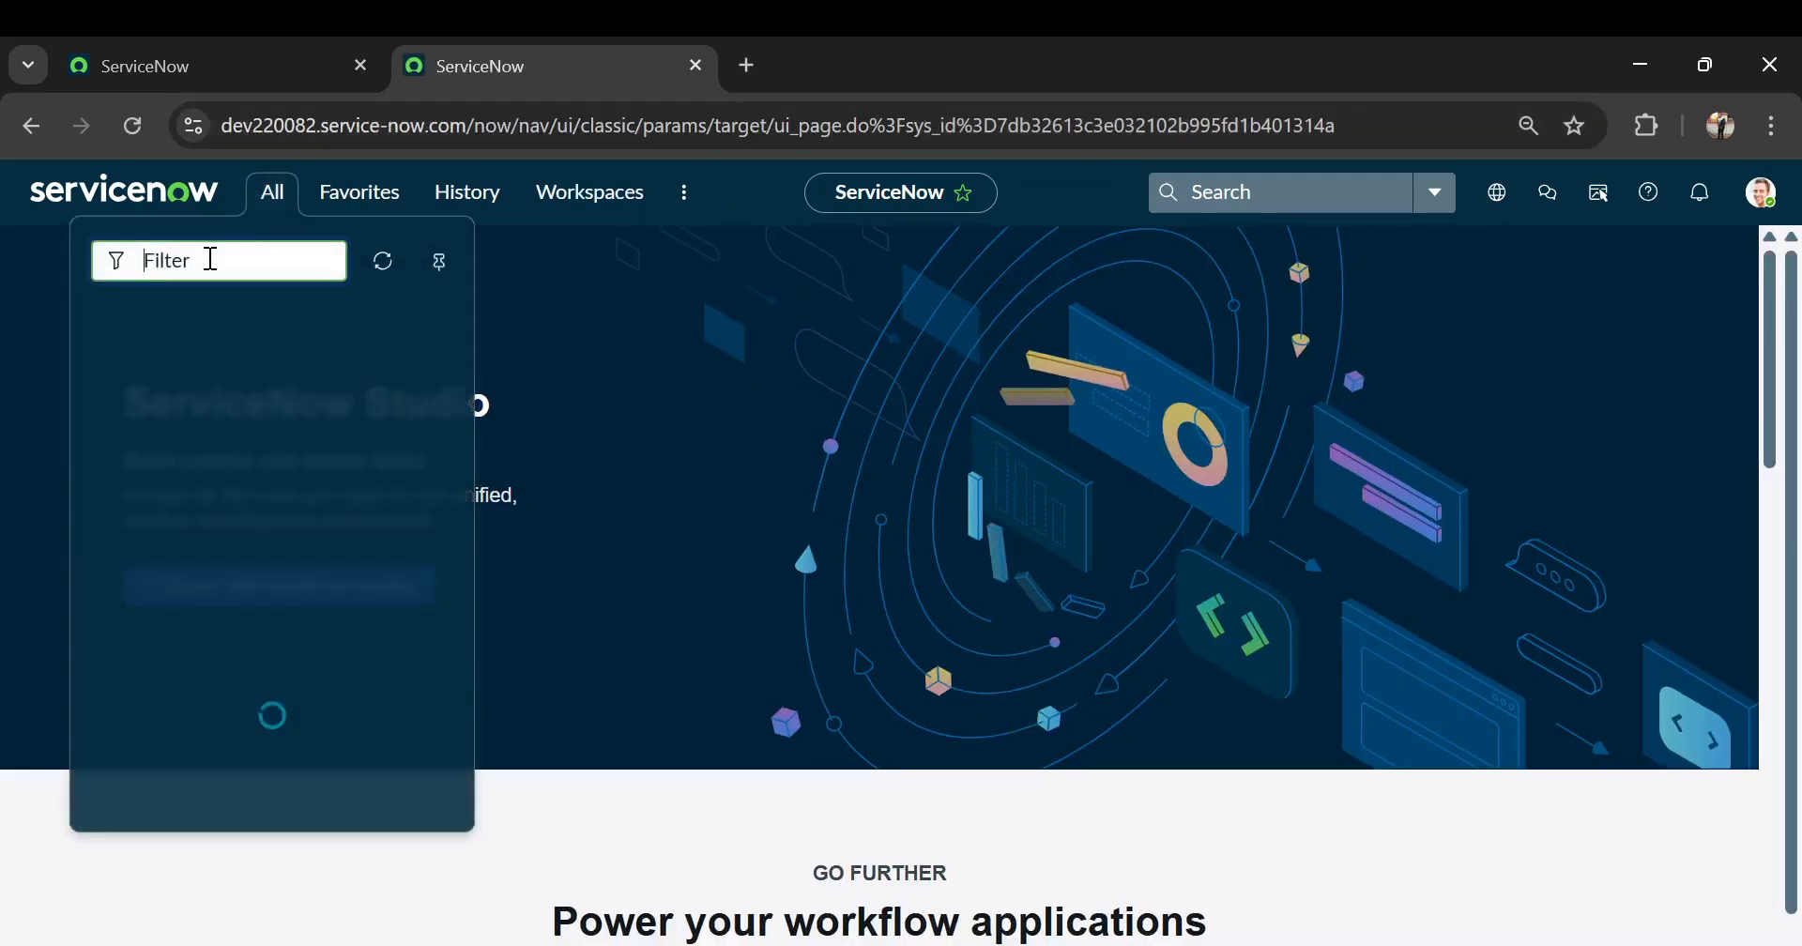
{"action": "type", "text": "in item"}
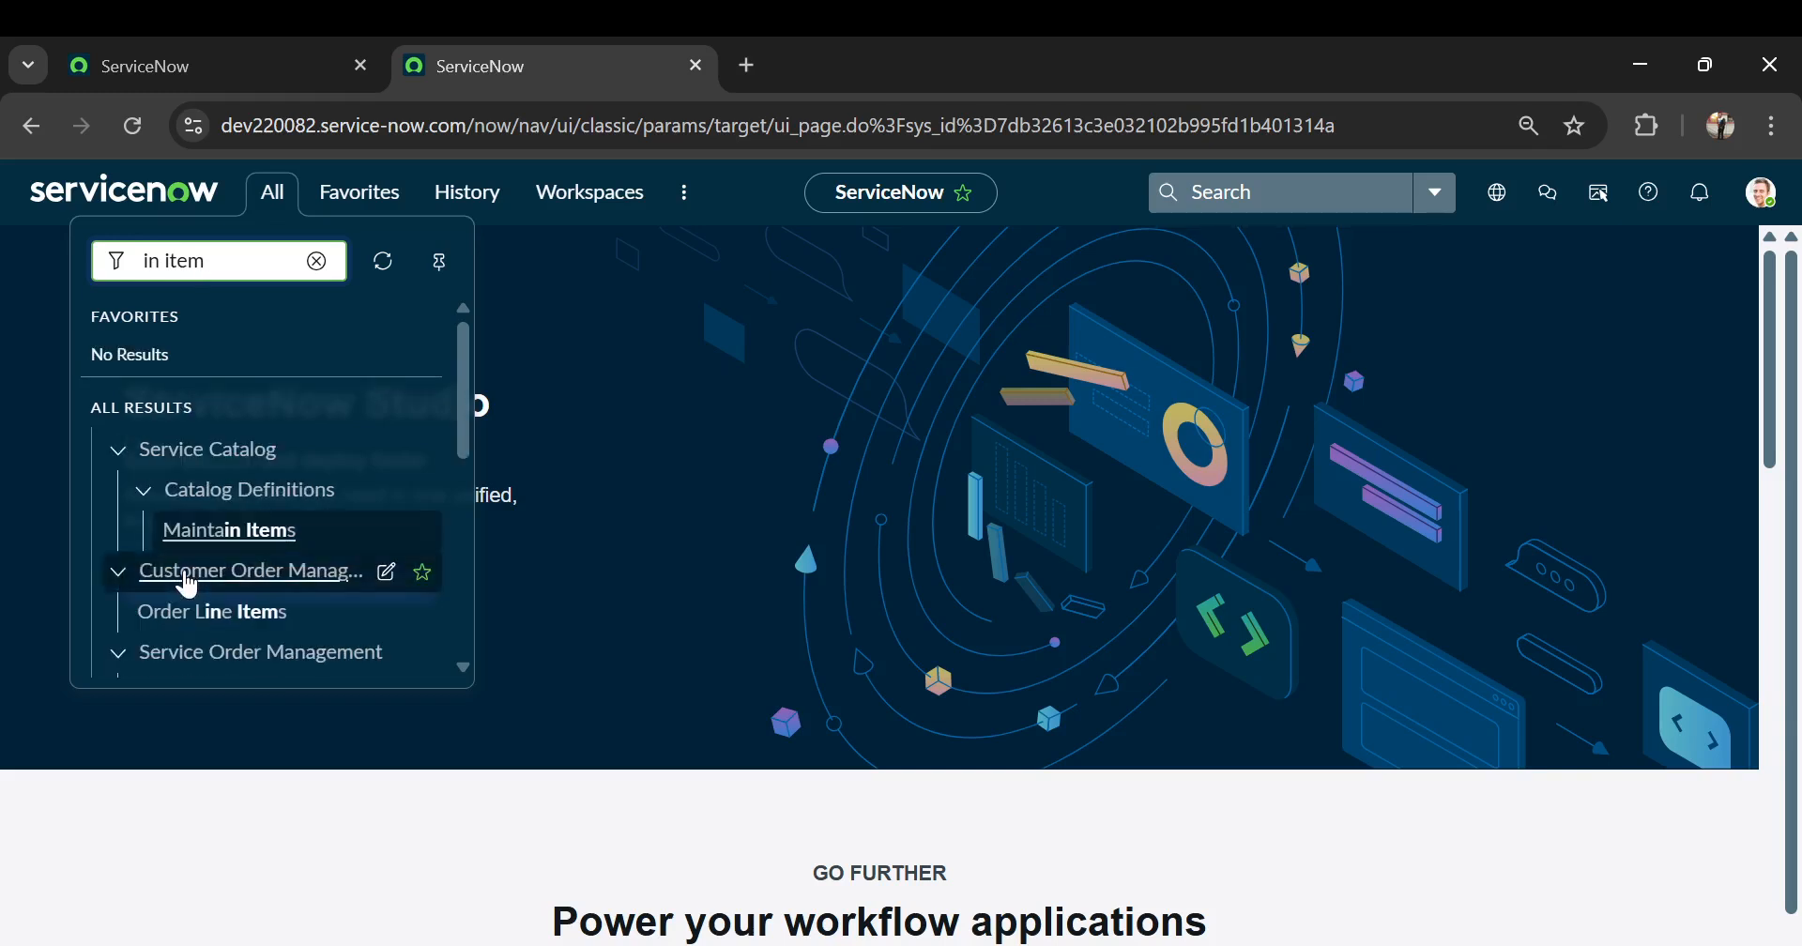
{"action": "scroll", "coordinate": [179, 575], "scroll_direction": "down", "scroll_amount": 1}
{"action": "left_click", "coordinate": [218, 459]}
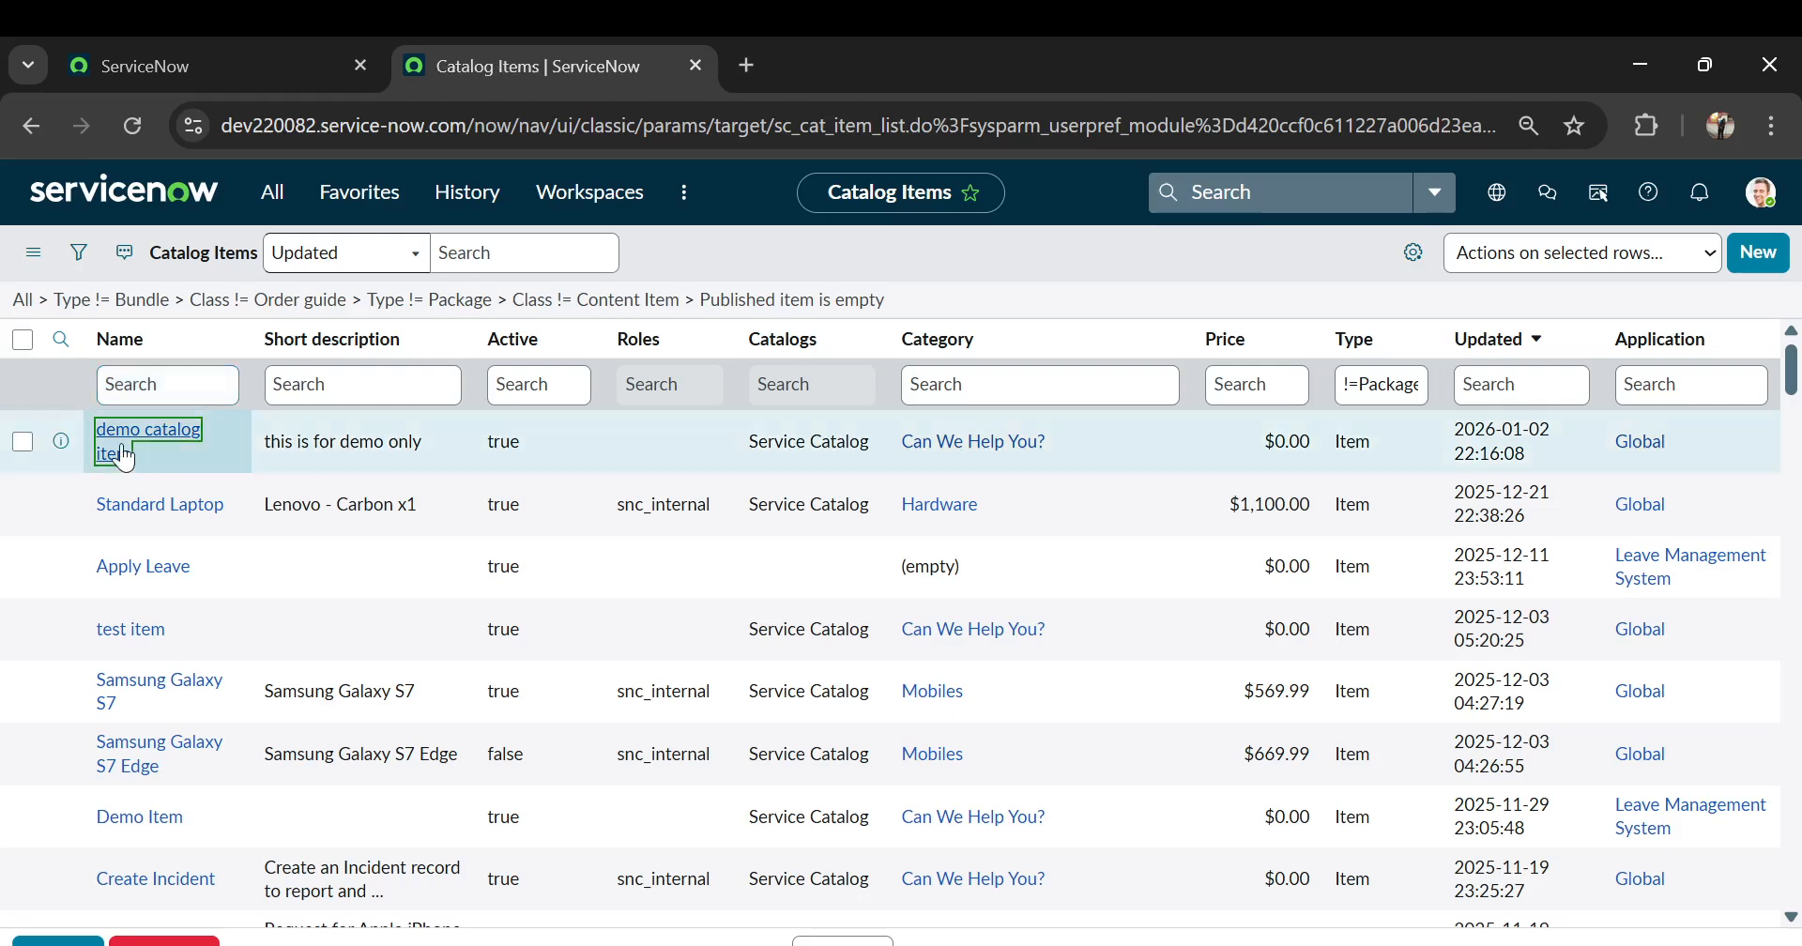
{"action": "left_click", "coordinate": [121, 443]}
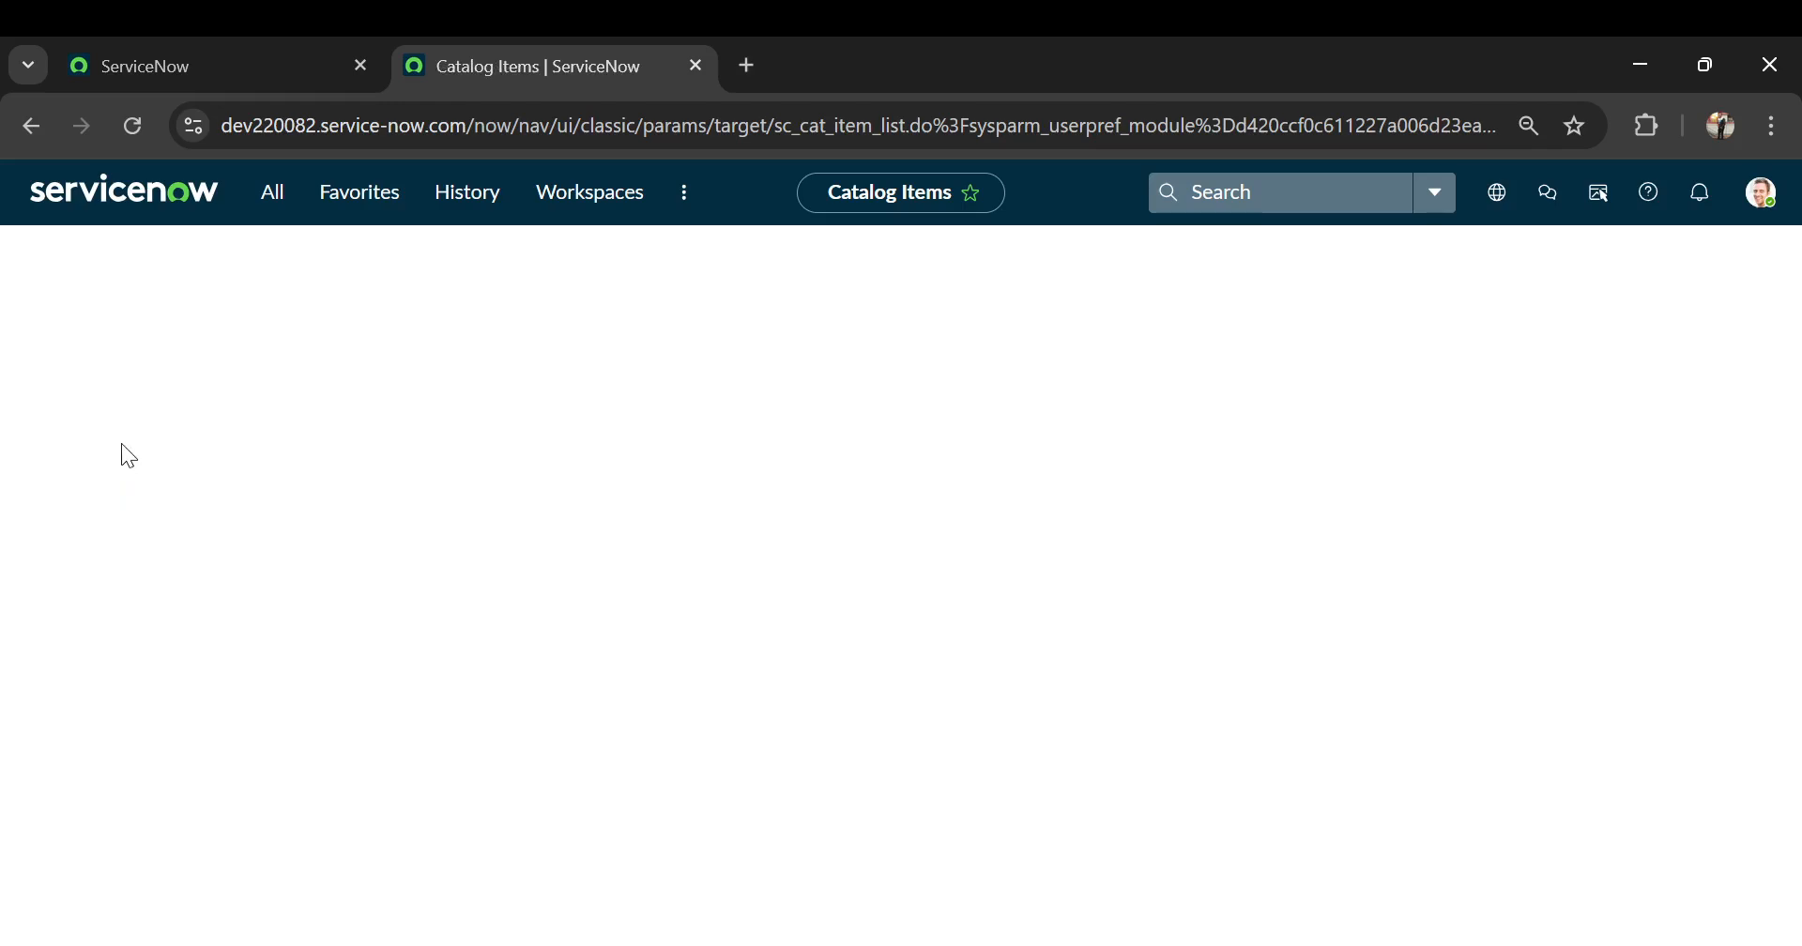
- Examine the demo catalog item record's fields, pricing, variables, variable sets and related lists
{"action": "scroll", "coordinate": [162, 685], "scroll_direction": "down", "scroll_amount": 4}
{"action": "scroll", "coordinate": [162, 684], "scroll_direction": "down", "scroll_amount": 3}
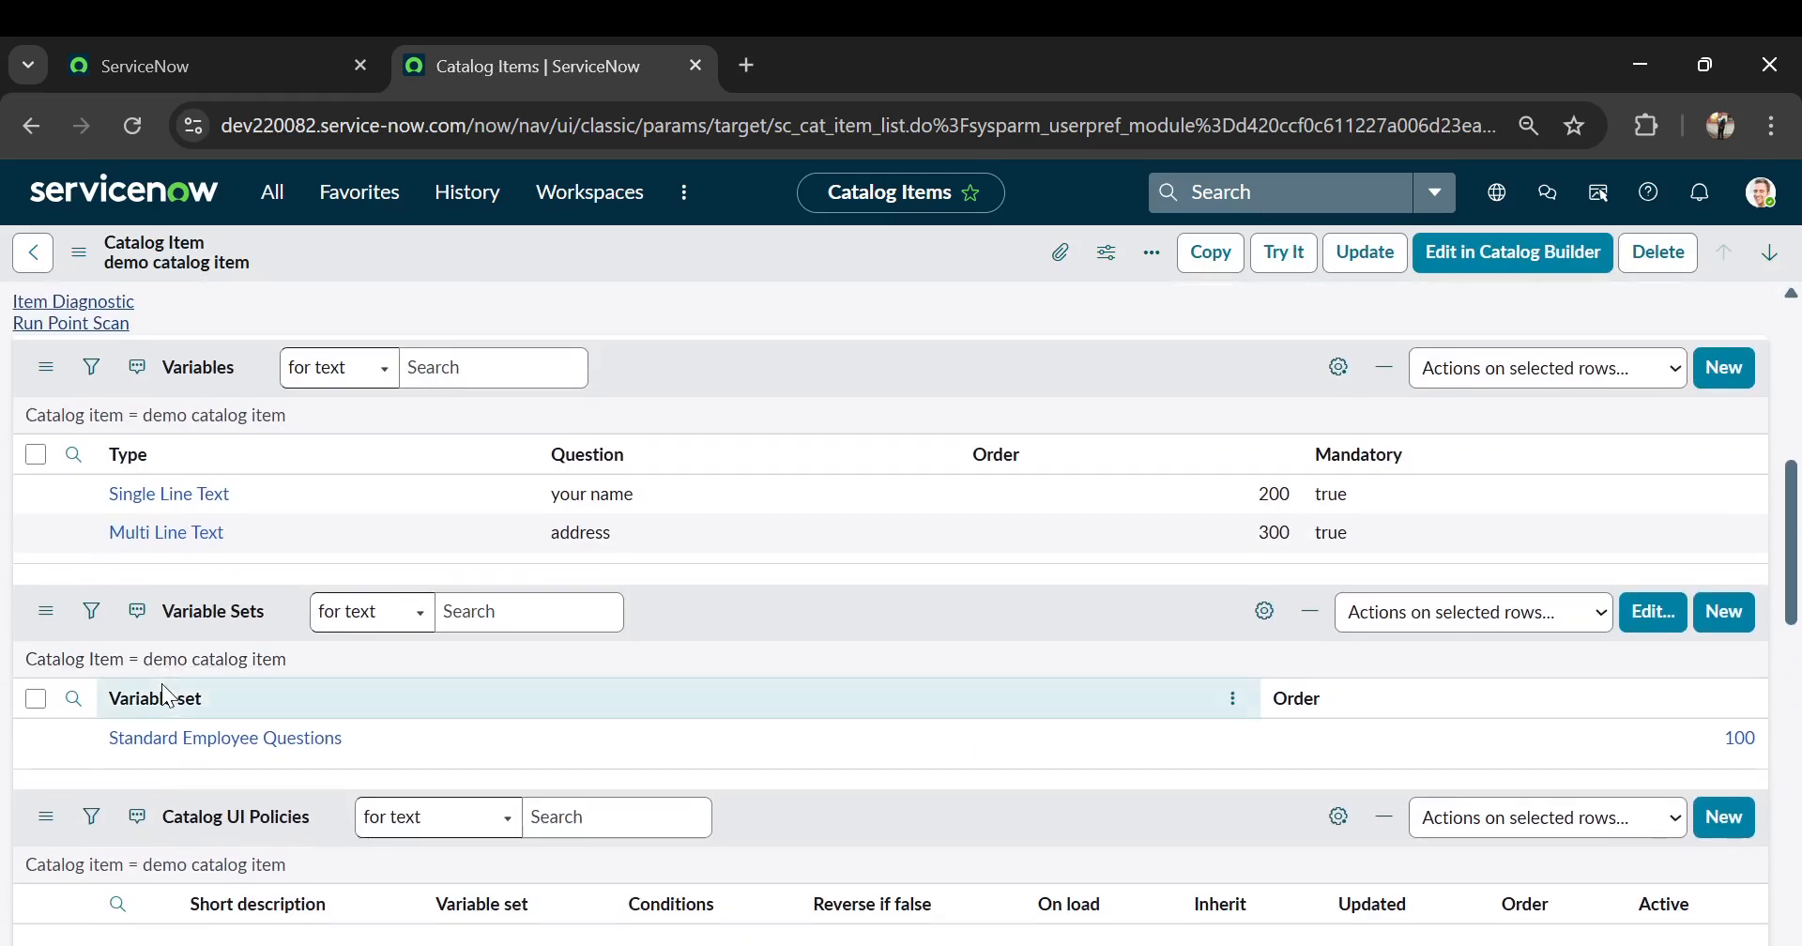
{"action": "scroll", "coordinate": [291, 575], "scroll_direction": "up", "scroll_amount": 5}
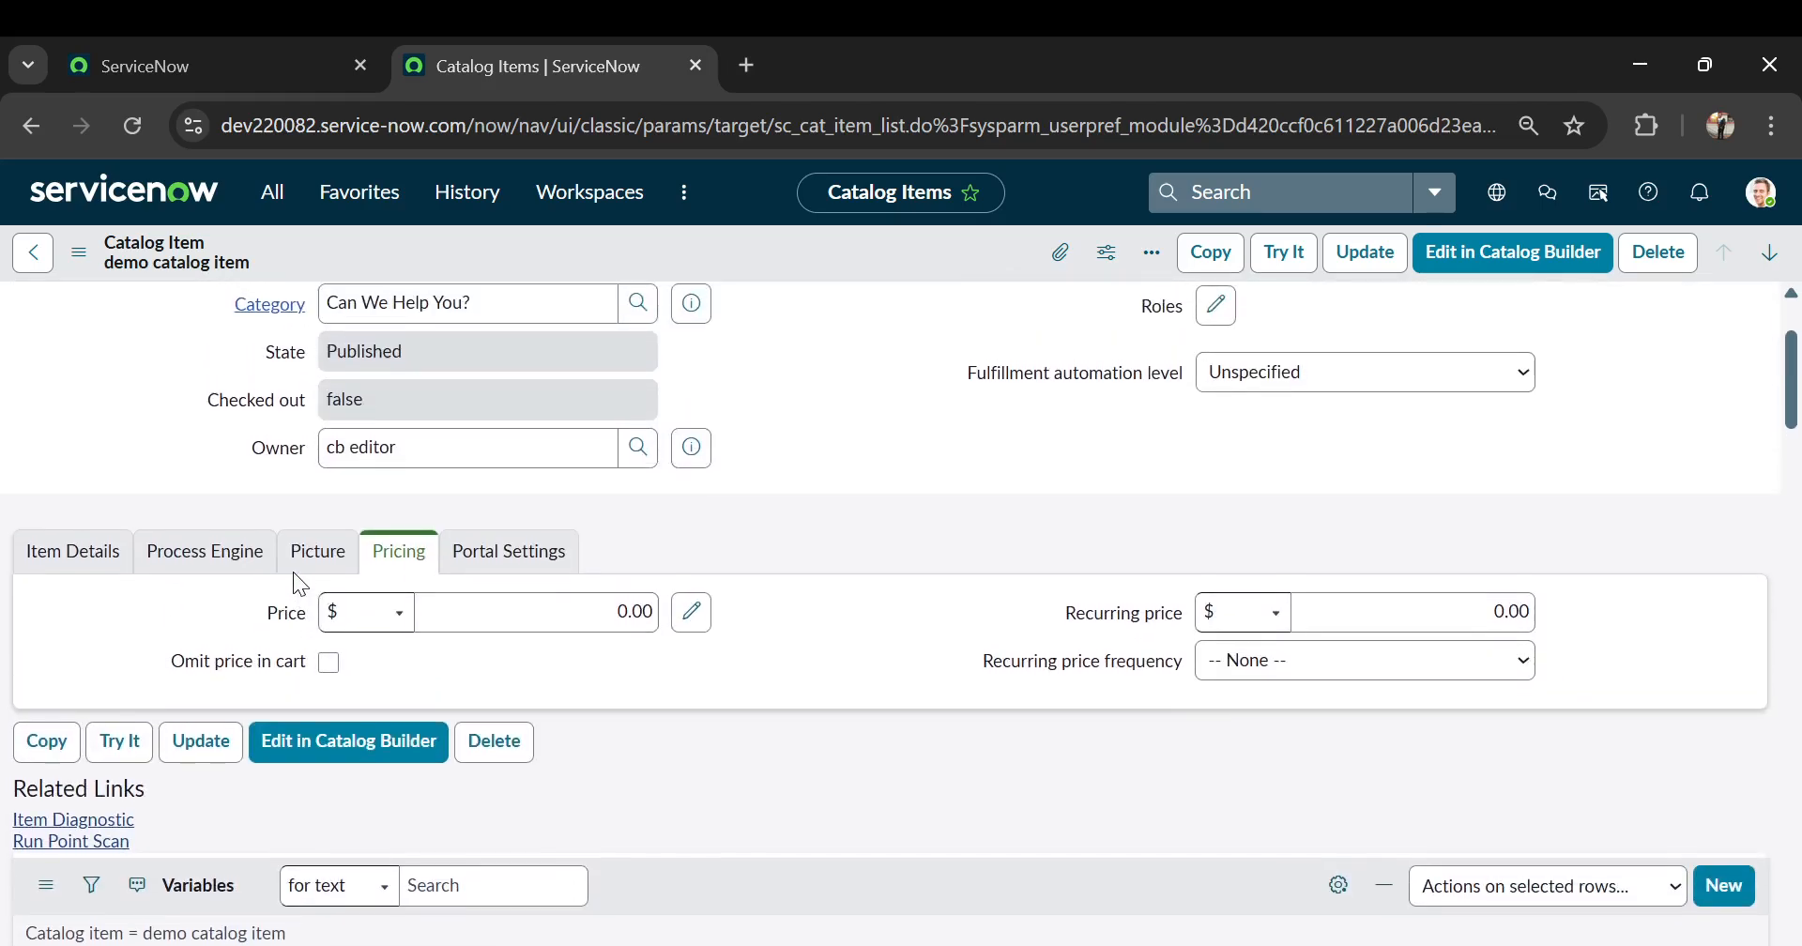
{"action": "scroll", "coordinate": [183, 504], "scroll_direction": "down", "scroll_amount": 9}
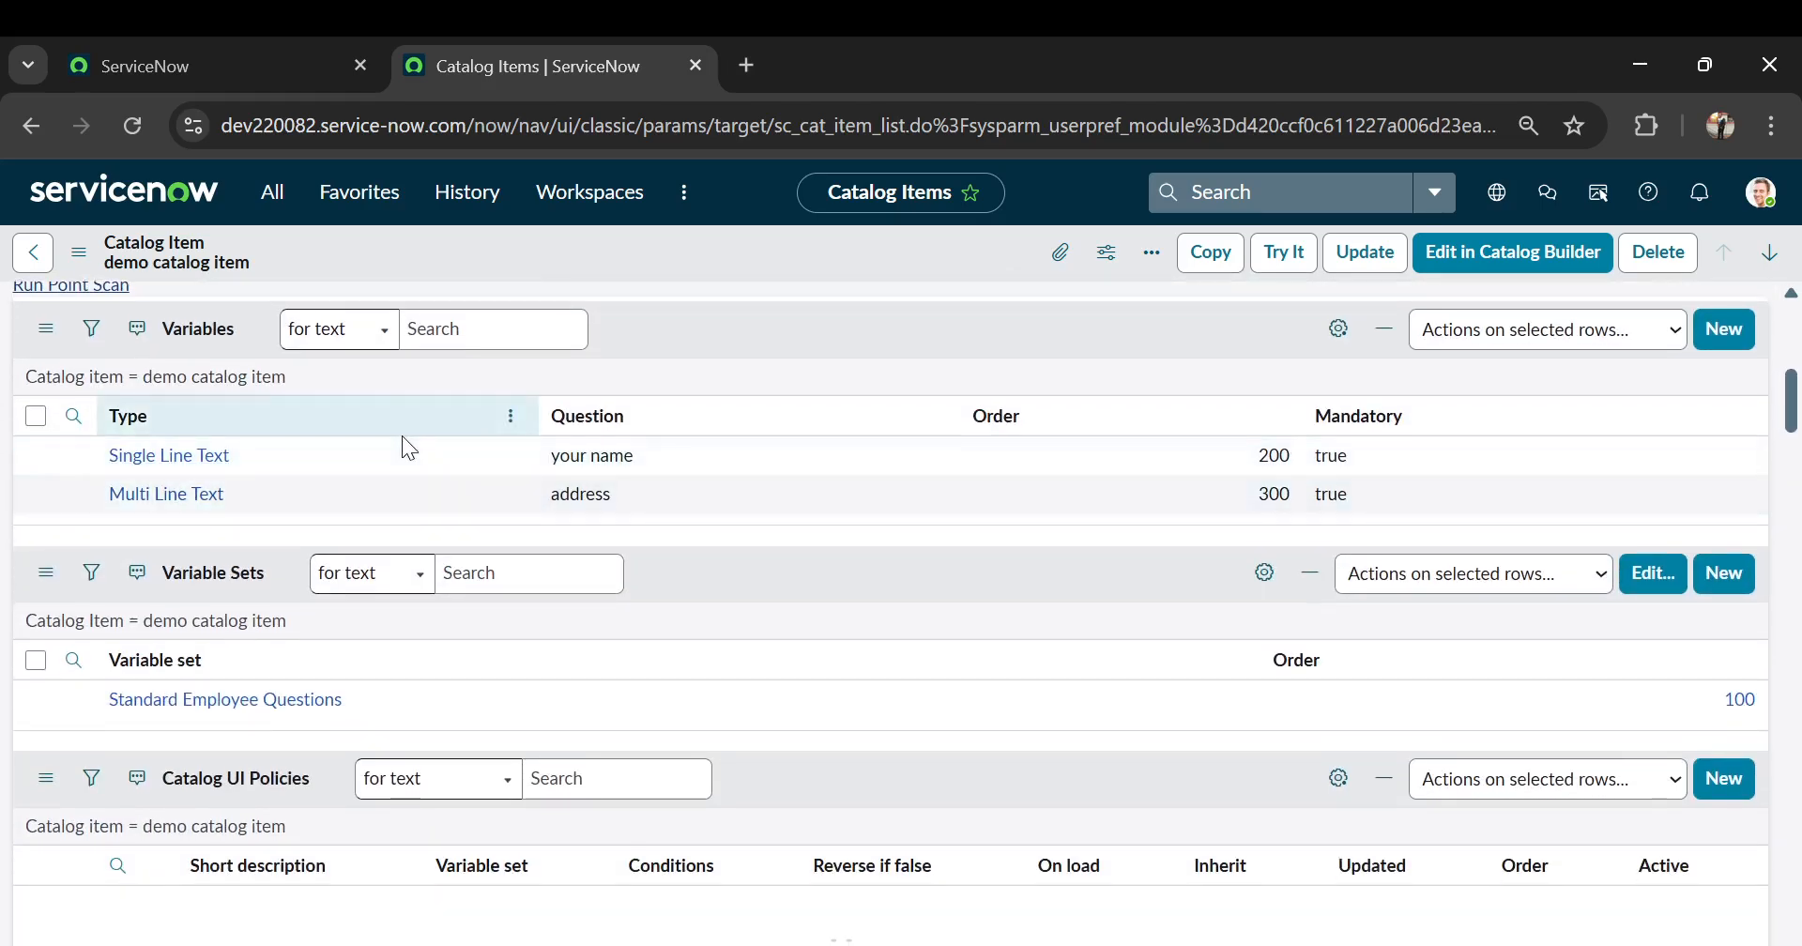
{"action": "scroll", "coordinate": [401, 435], "scroll_direction": "up", "scroll_amount": 3}
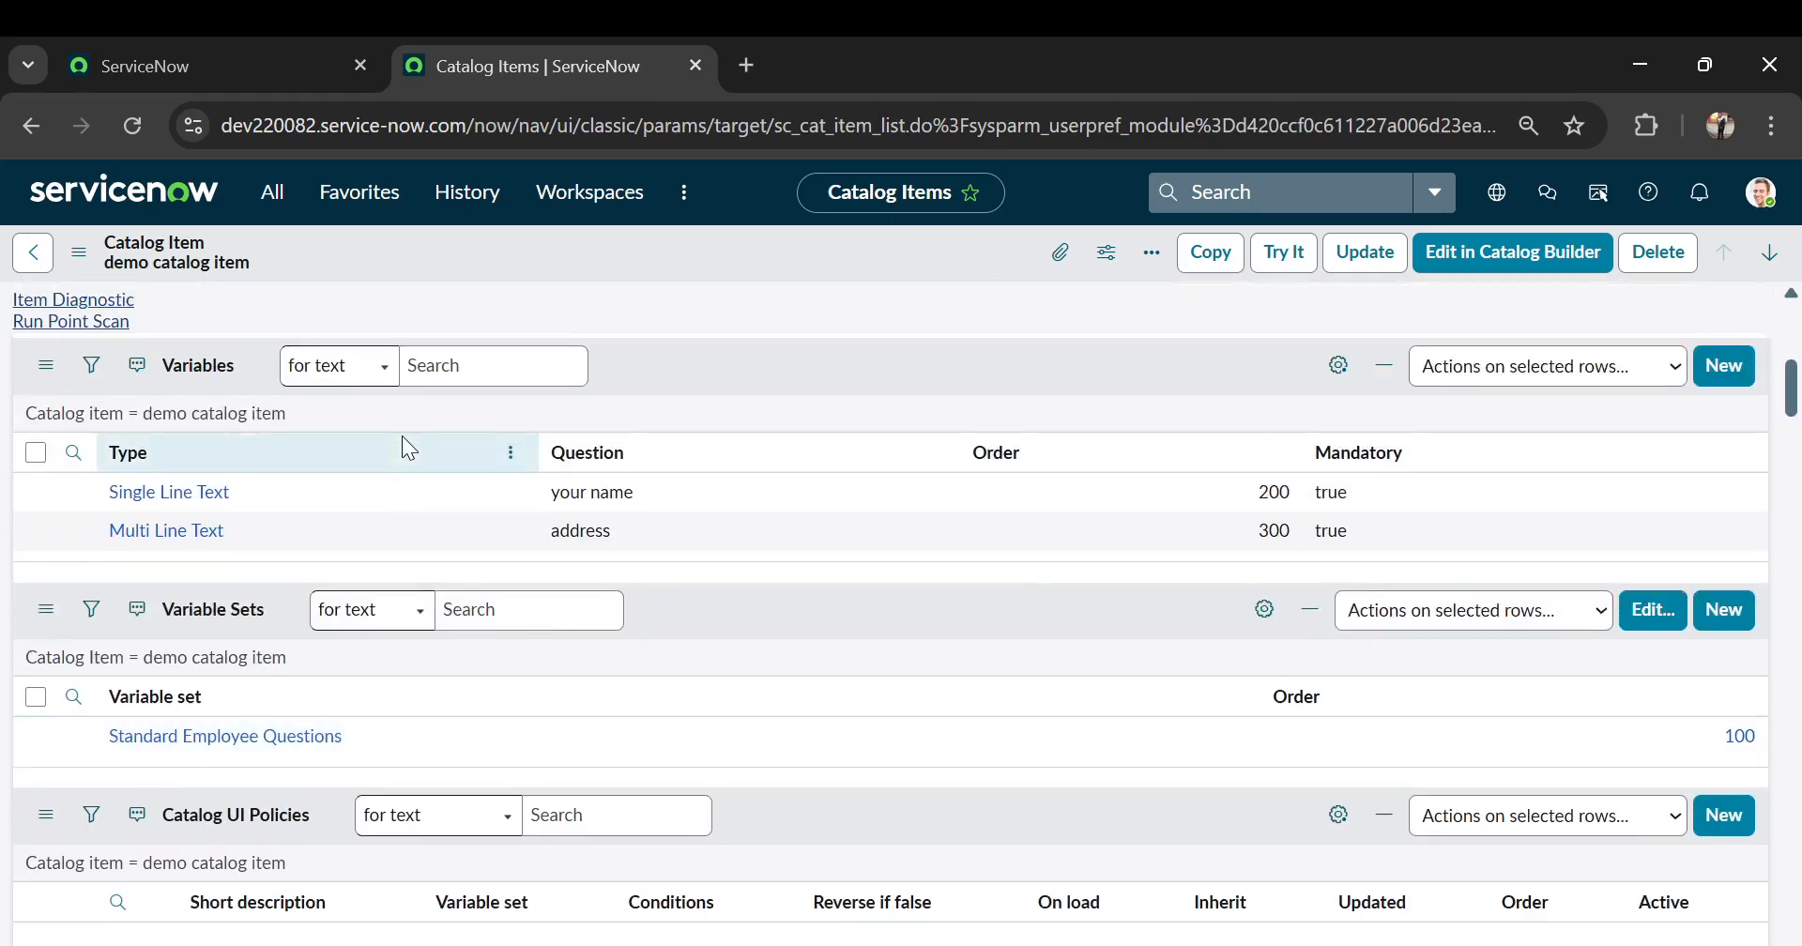
{"action": "scroll", "coordinate": [353, 396], "scroll_direction": "up", "scroll_amount": 4}
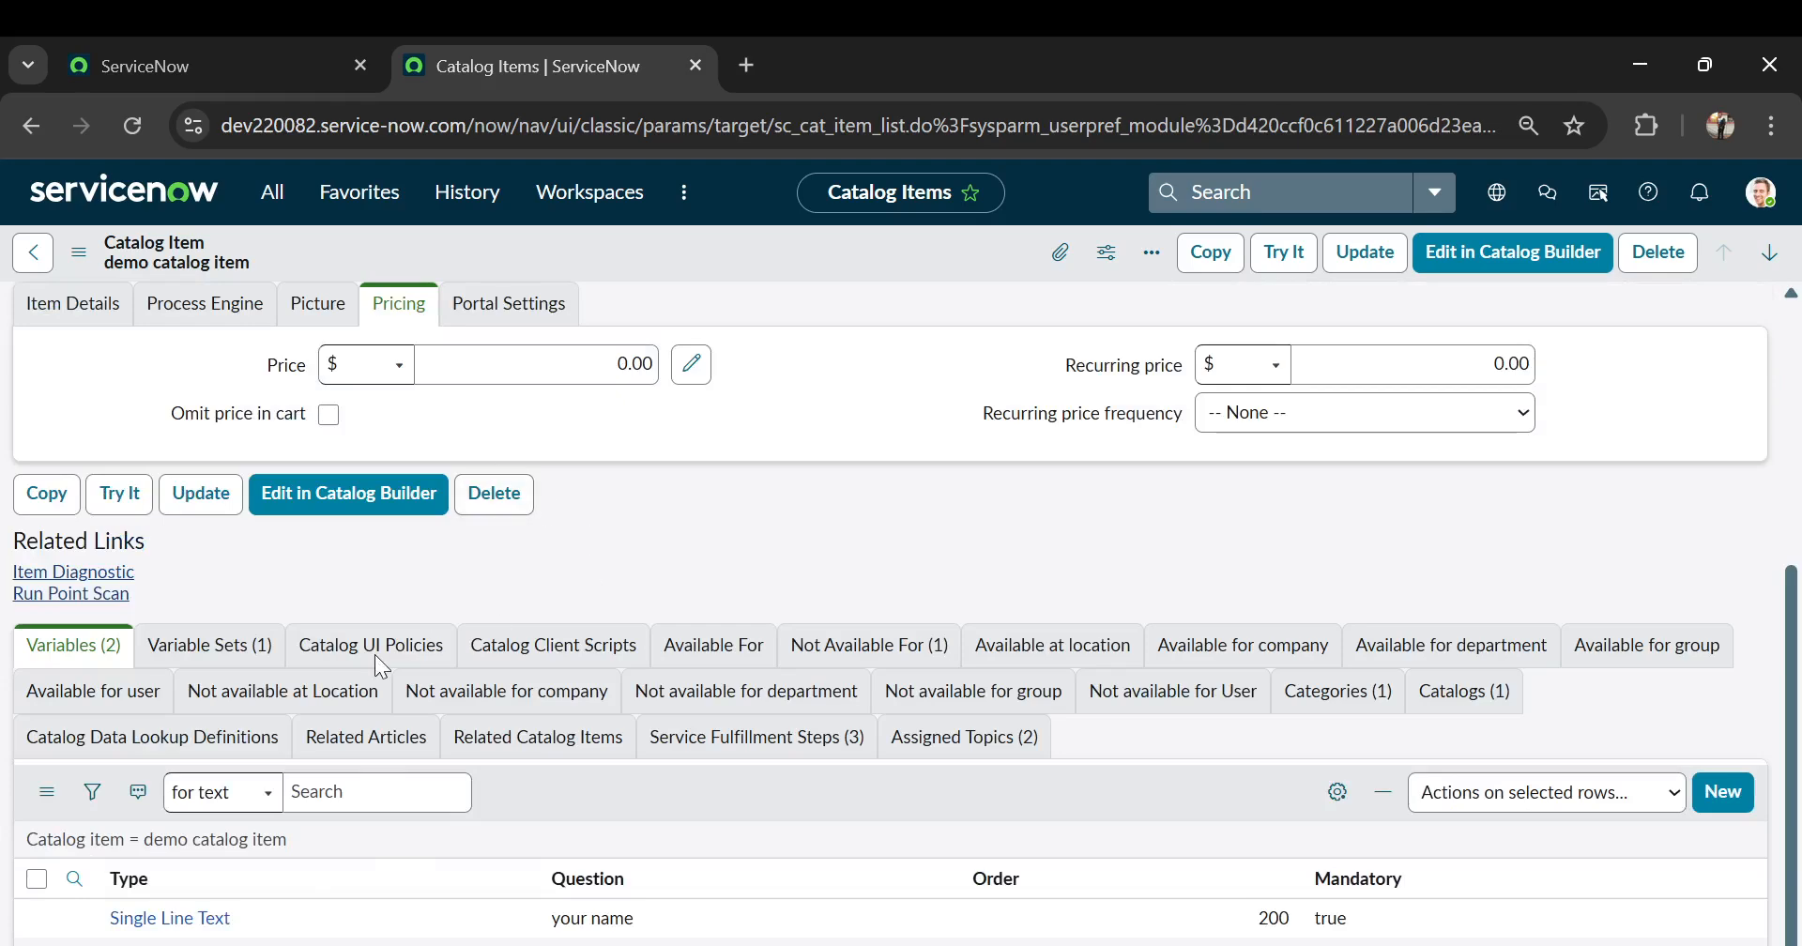
{"action": "scroll", "coordinate": [375, 655], "scroll_direction": "up", "scroll_amount": 6}
{"action": "scroll", "coordinate": [375, 656], "scroll_direction": "down", "scroll_amount": 5}
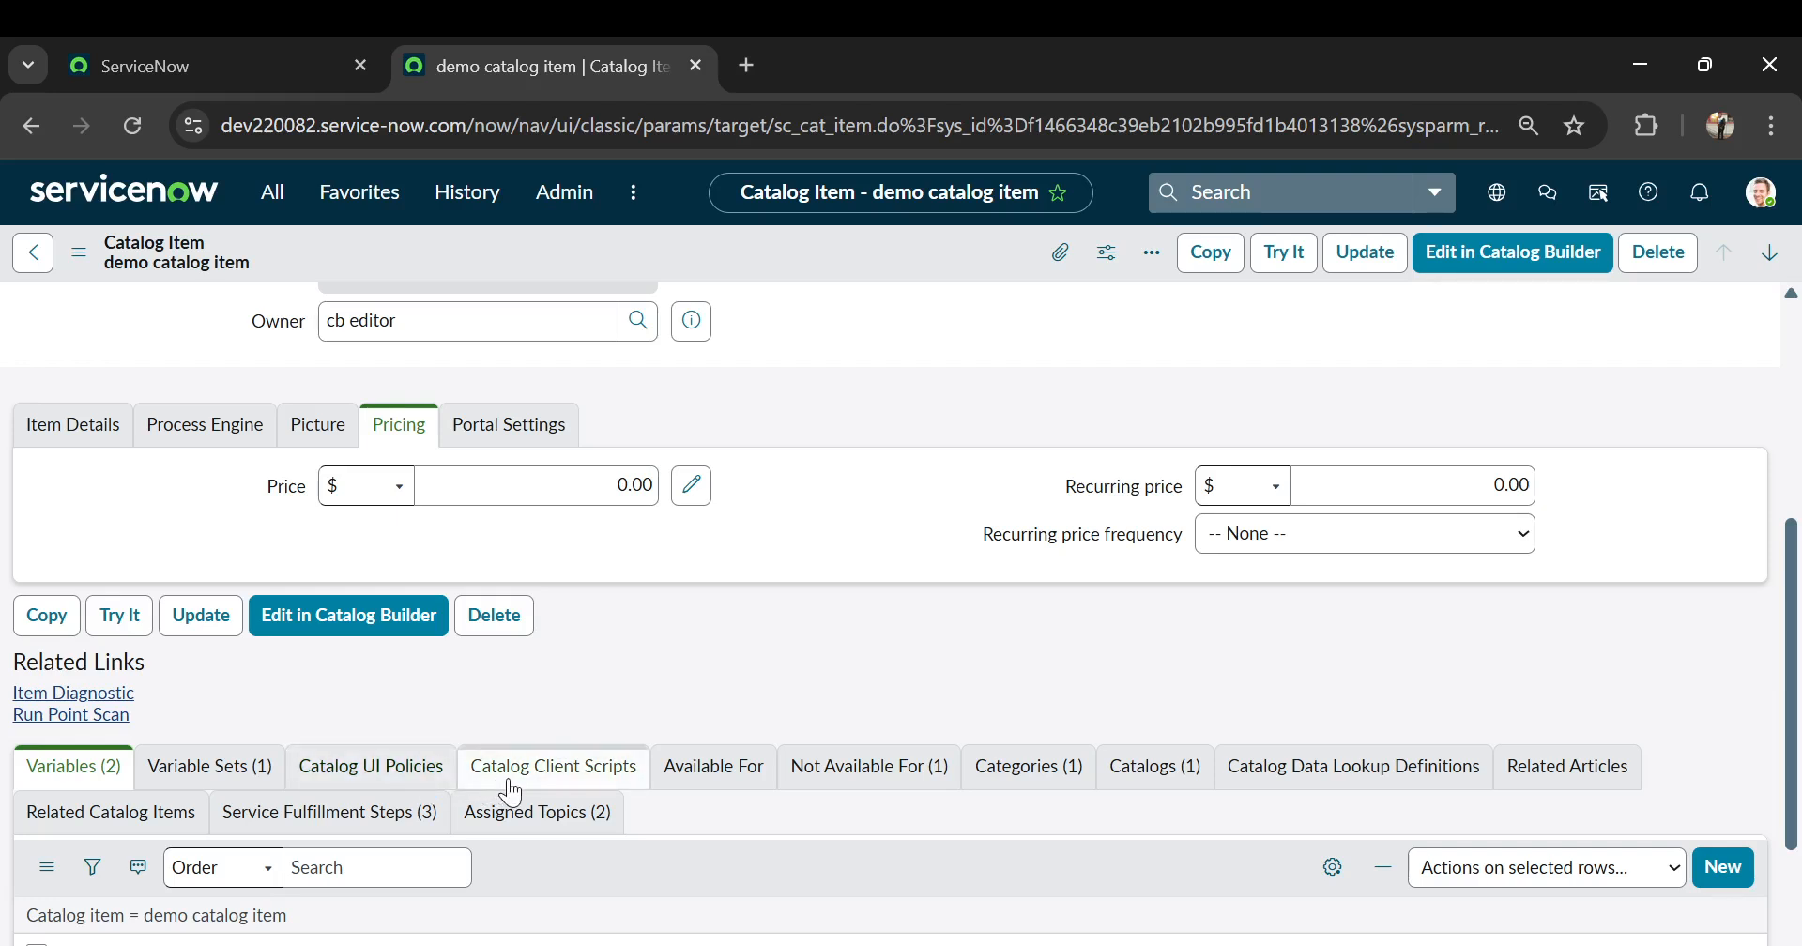
- Check the Catalog UI Policies related list of the demo catalog item
{"action": "left_click", "coordinate": [395, 782]}
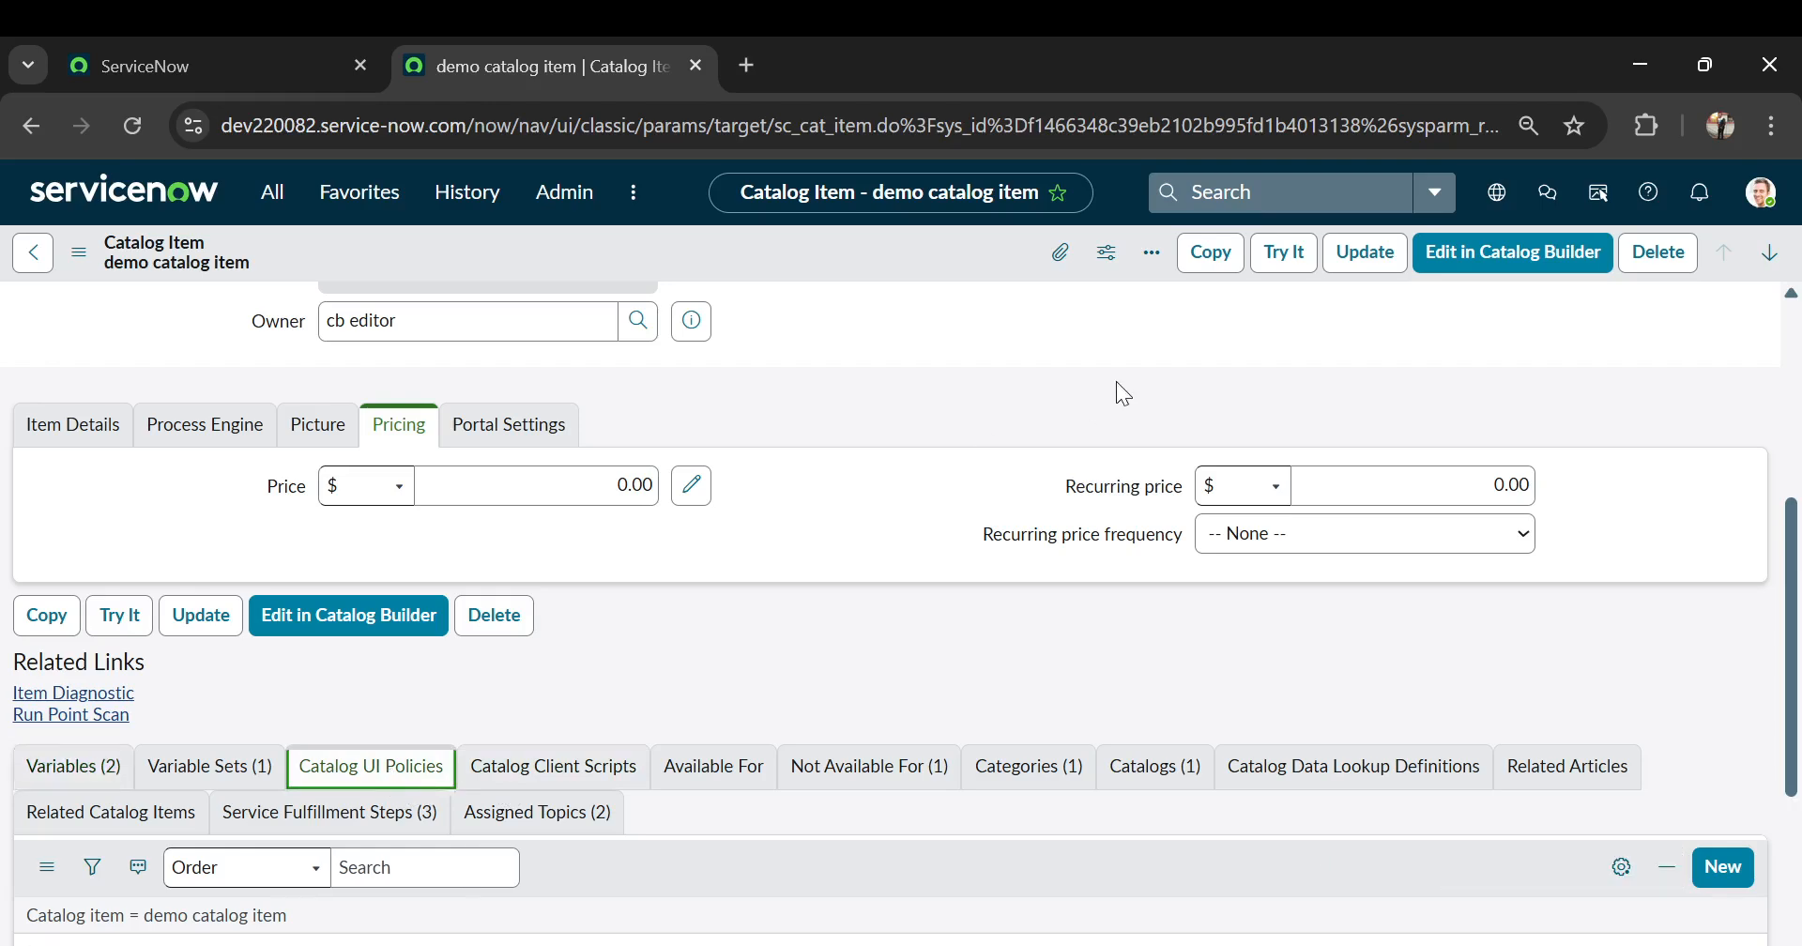
{"action": "scroll", "coordinate": [1119, 385], "scroll_direction": "up", "scroll_amount": 1}
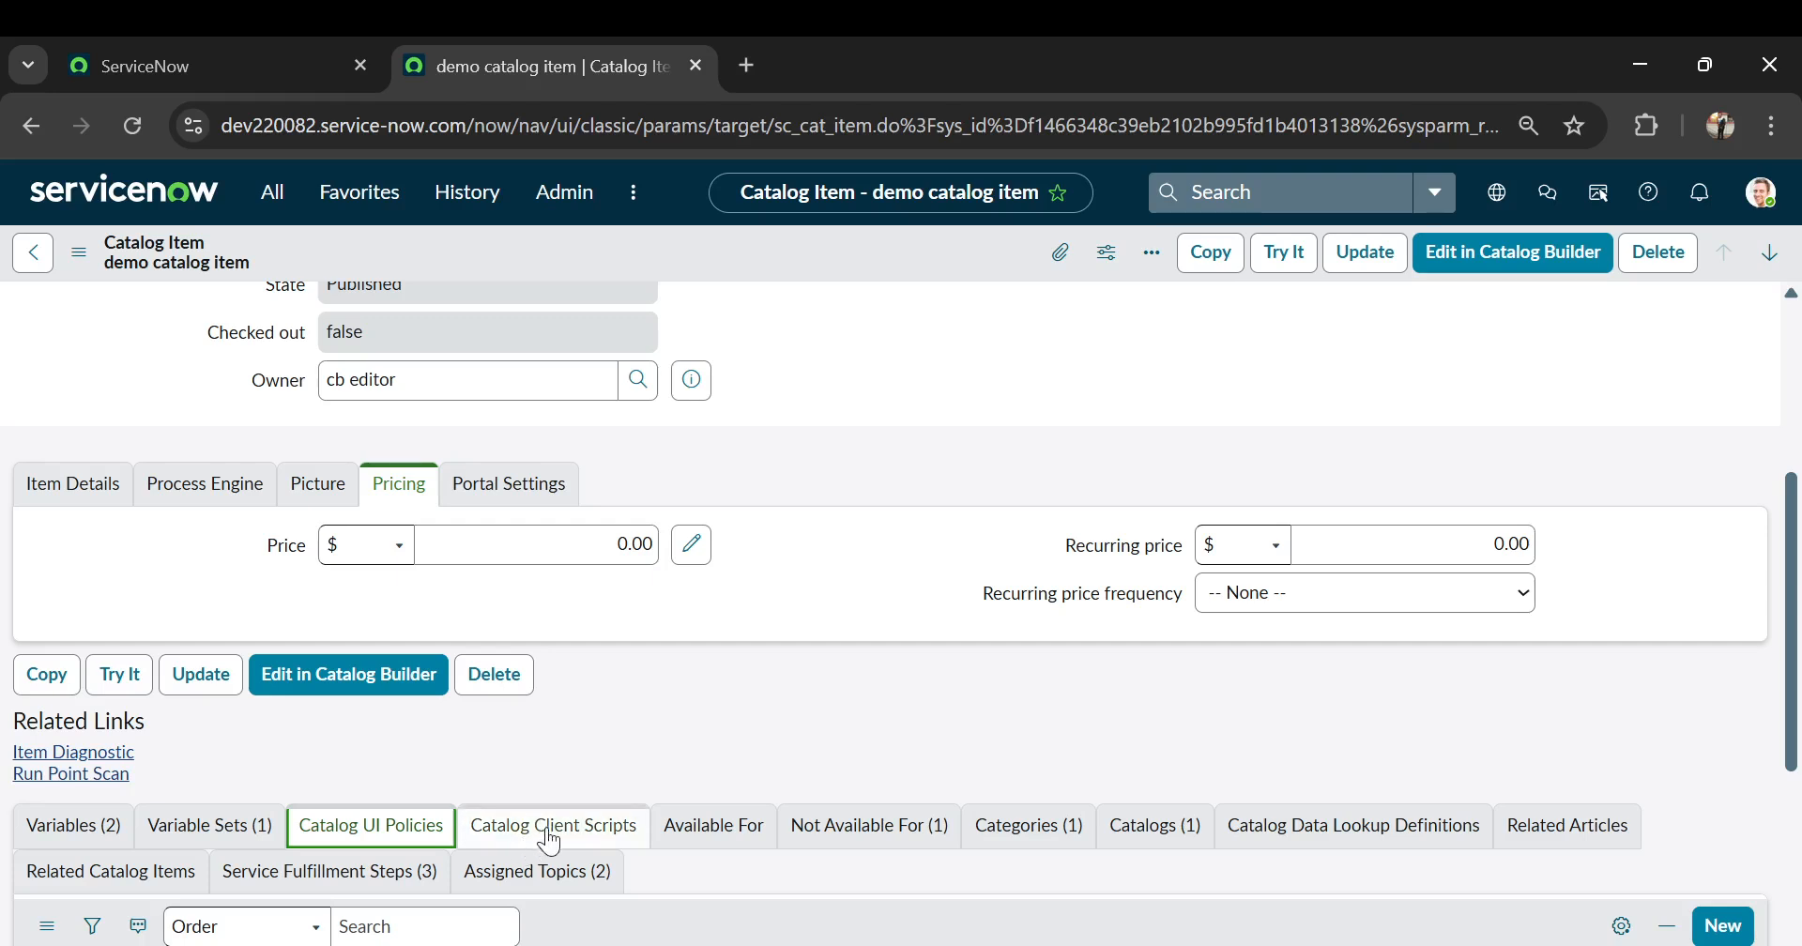
- Load the instance's stats.do page in the other browser tab and check the build name and version details
{"action": "left_click", "coordinate": [280, 51]}
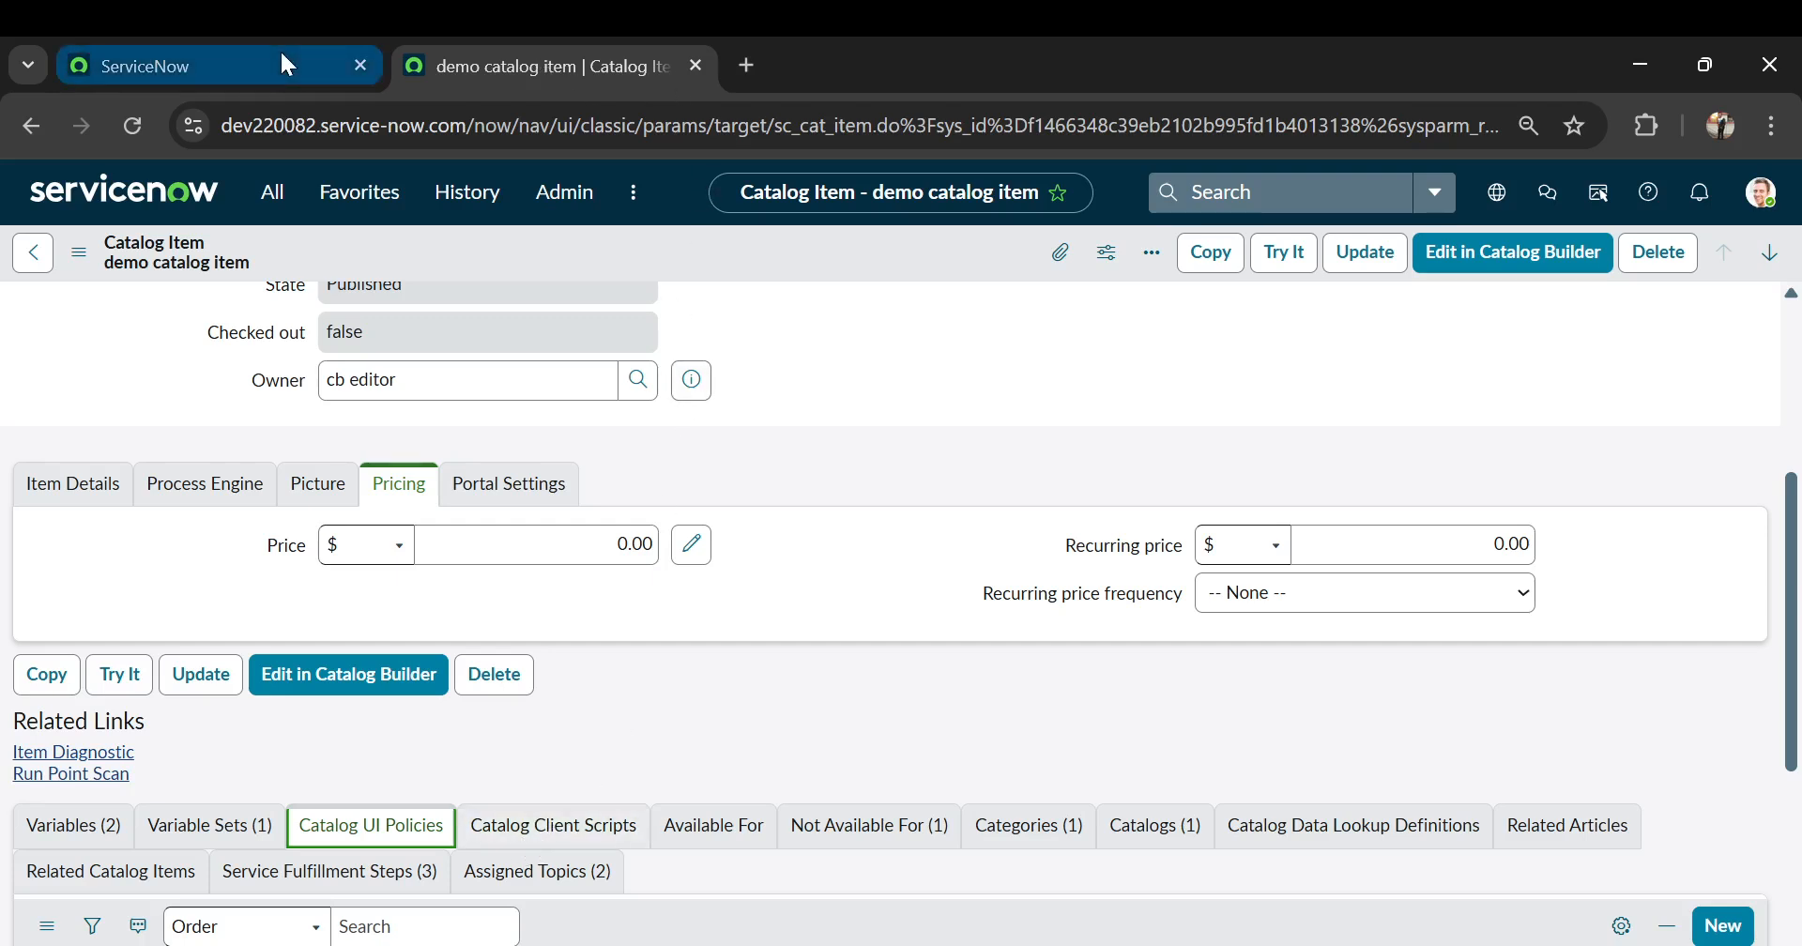
{"action": "left_click_drag", "start_coordinate": [478, 128], "coordinate": [1575, 199]}
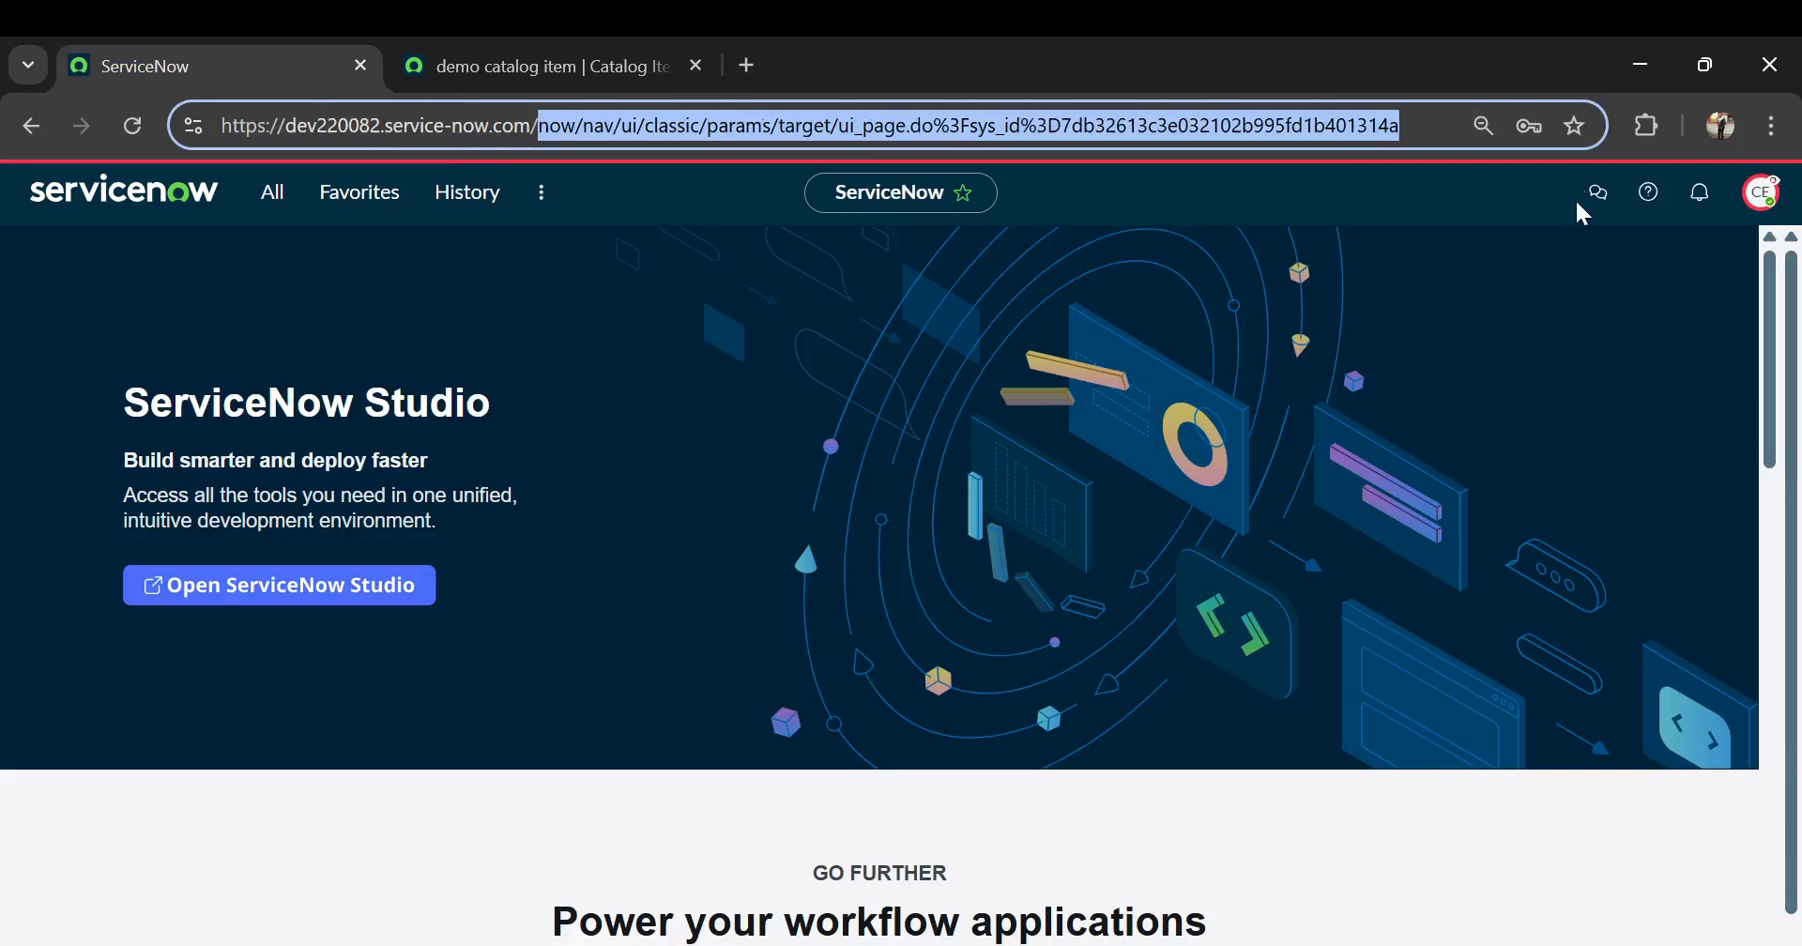
{"action": "type", "text": "stats.do"}
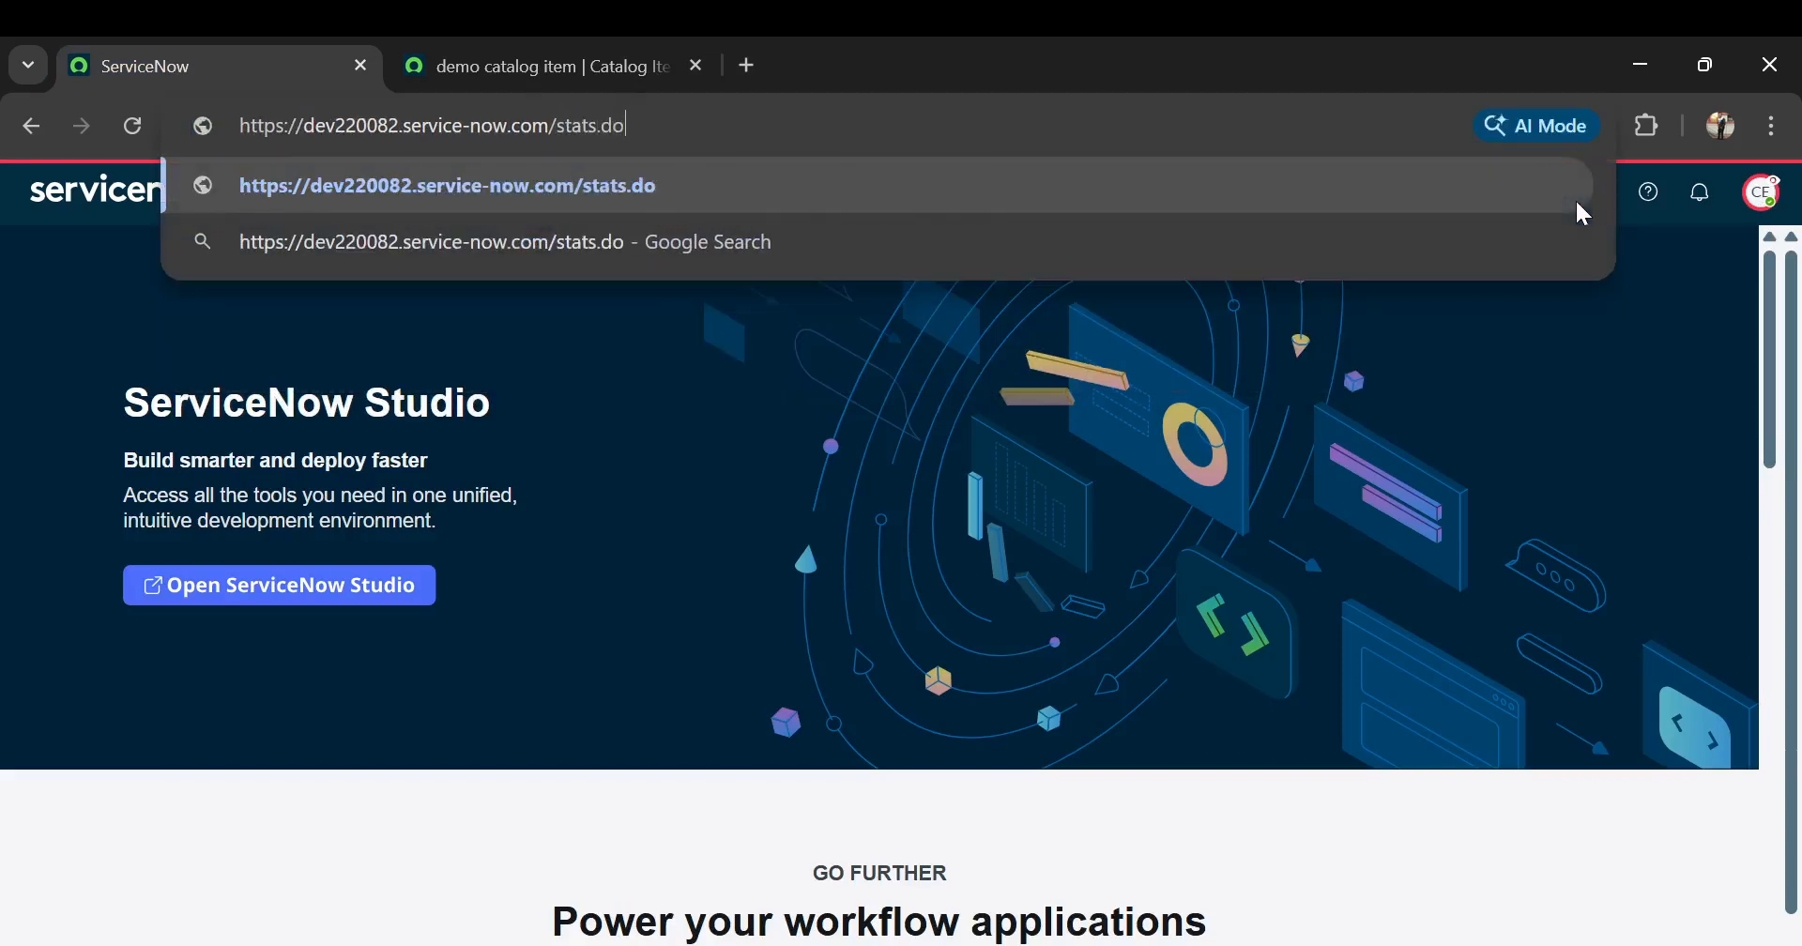
{"action": "key", "text": "Return"}
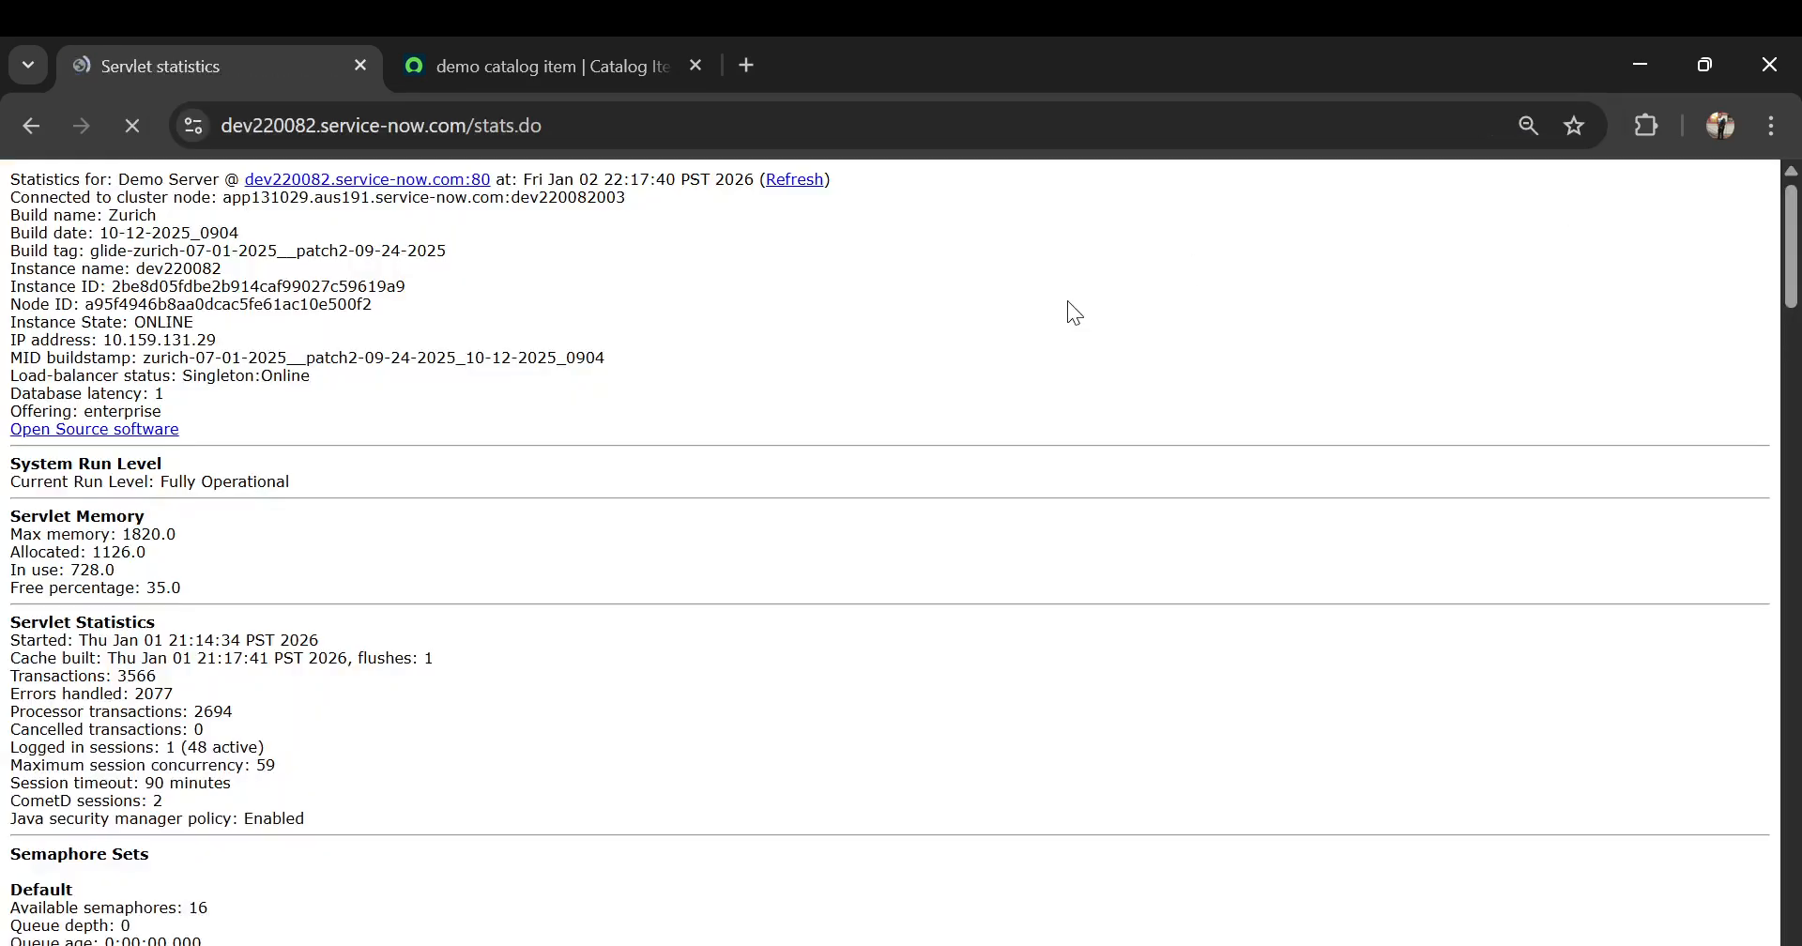
{"action": "left_click", "coordinate": [523, 64]}
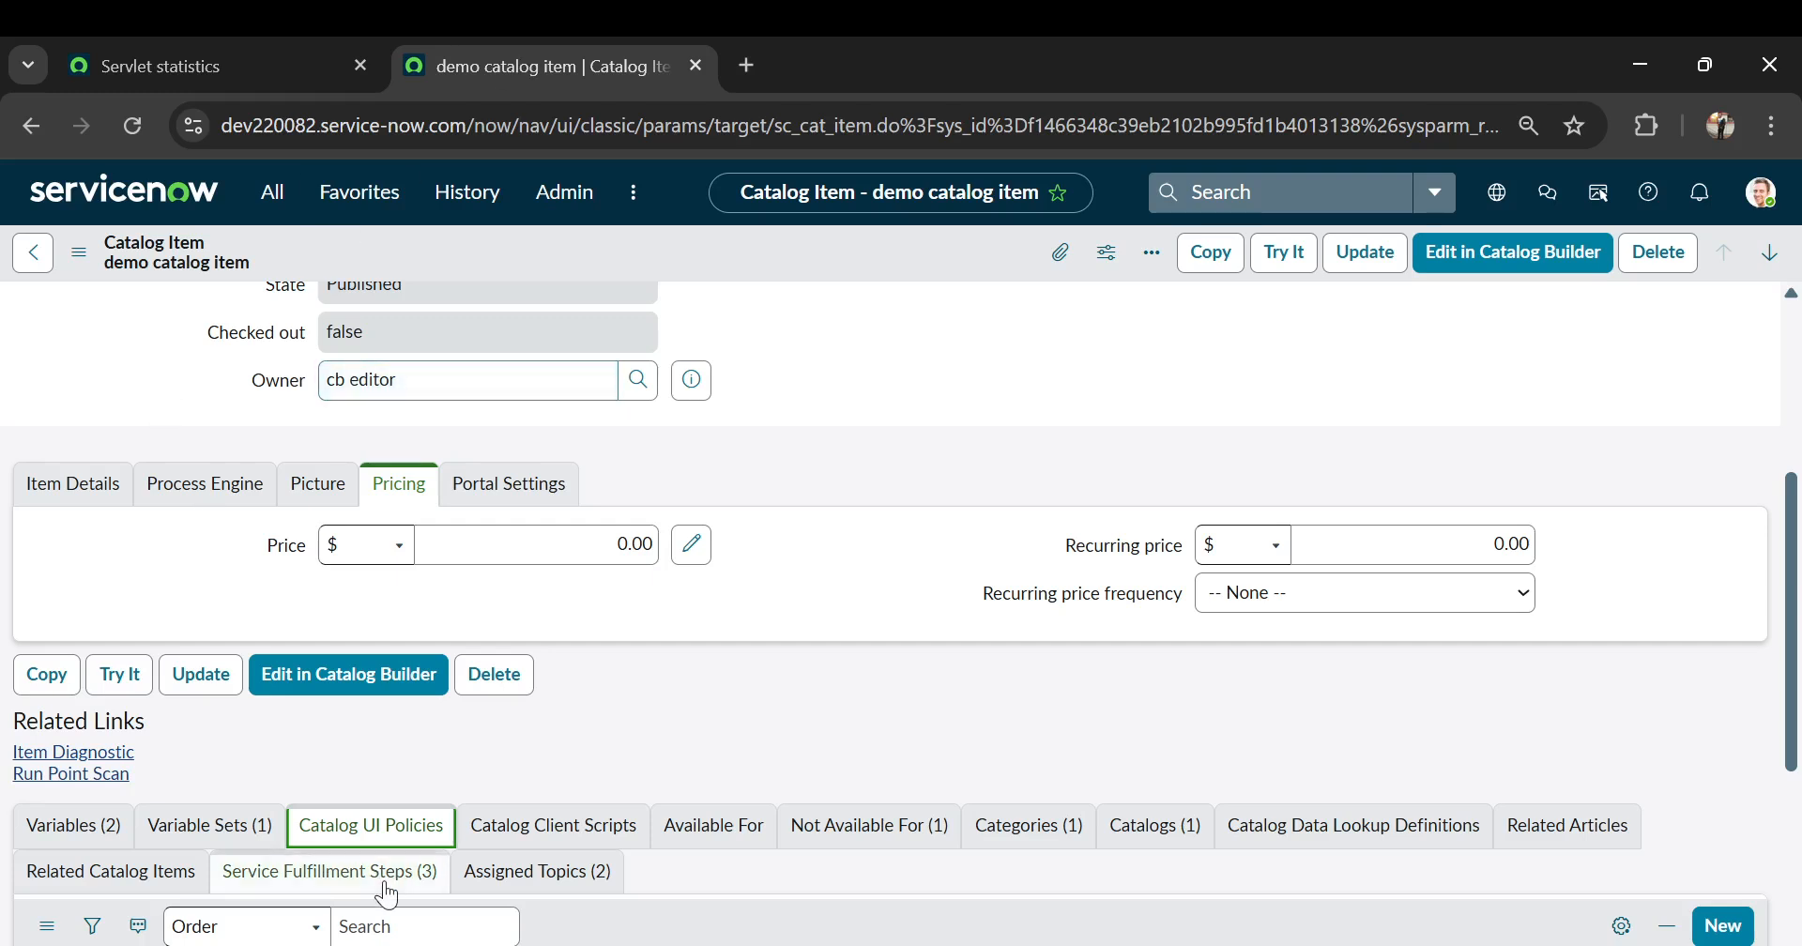
{"action": "left_click", "coordinate": [257, 58]}
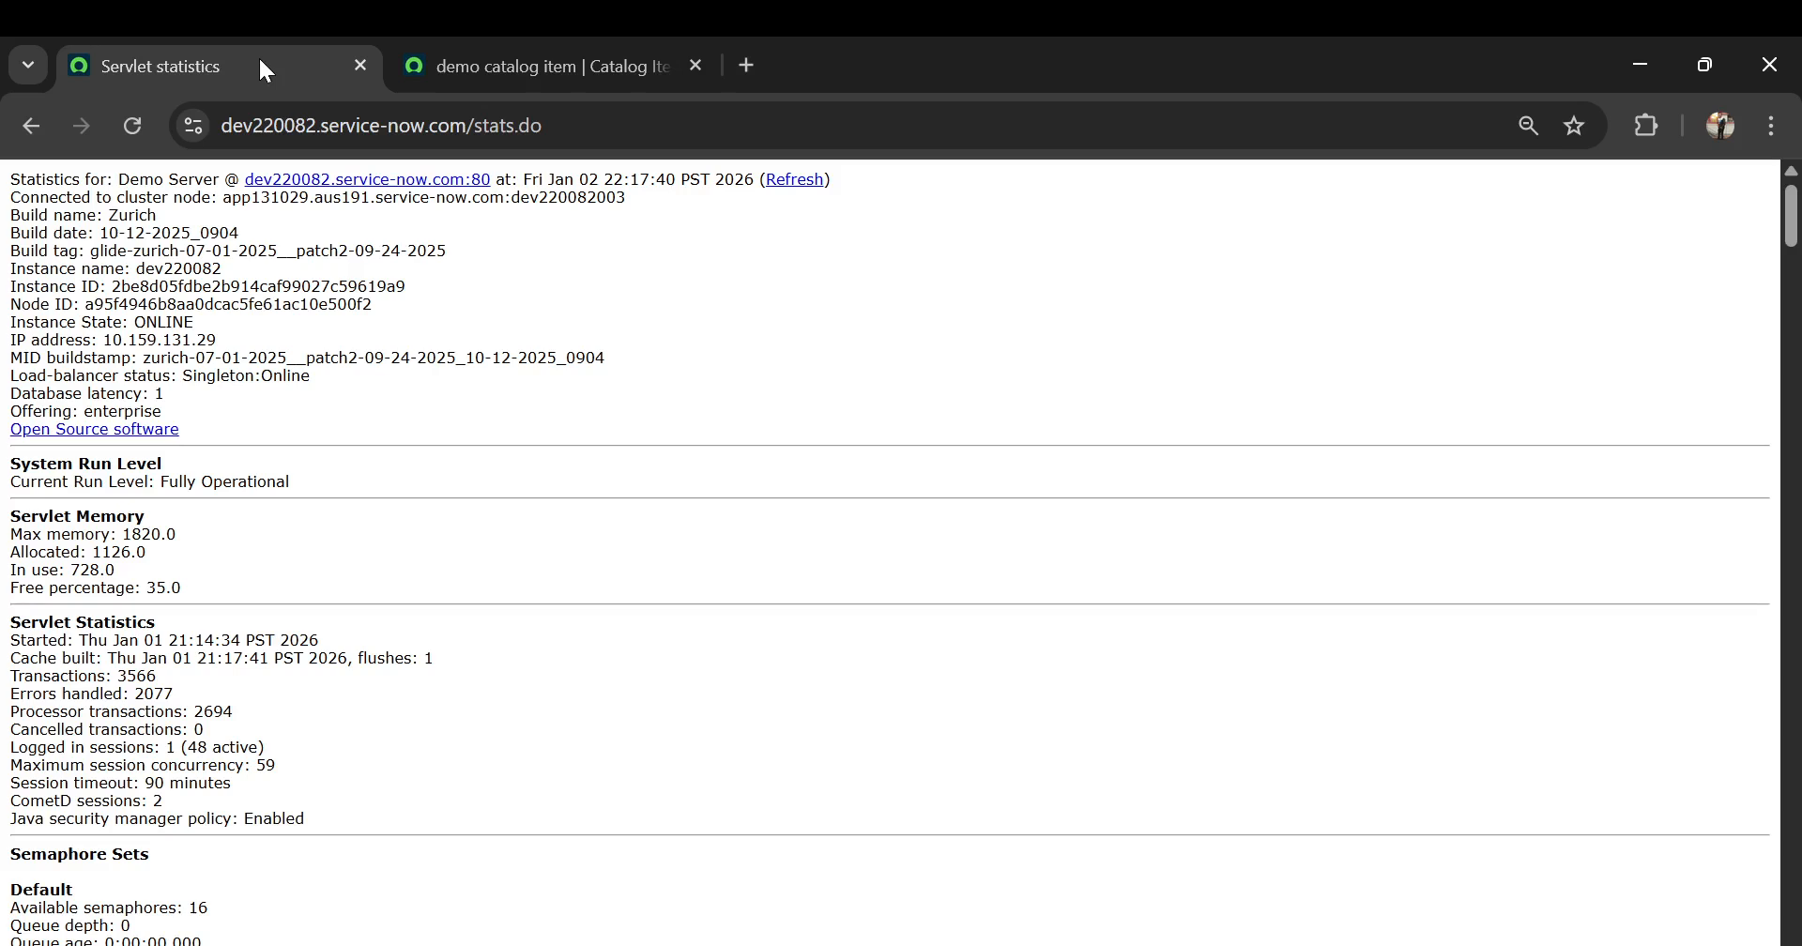
- Return to the demo catalog item record and impersonate the catalog builder editor user, searching for "cb"
{"action": "left_click", "coordinate": [475, 61]}
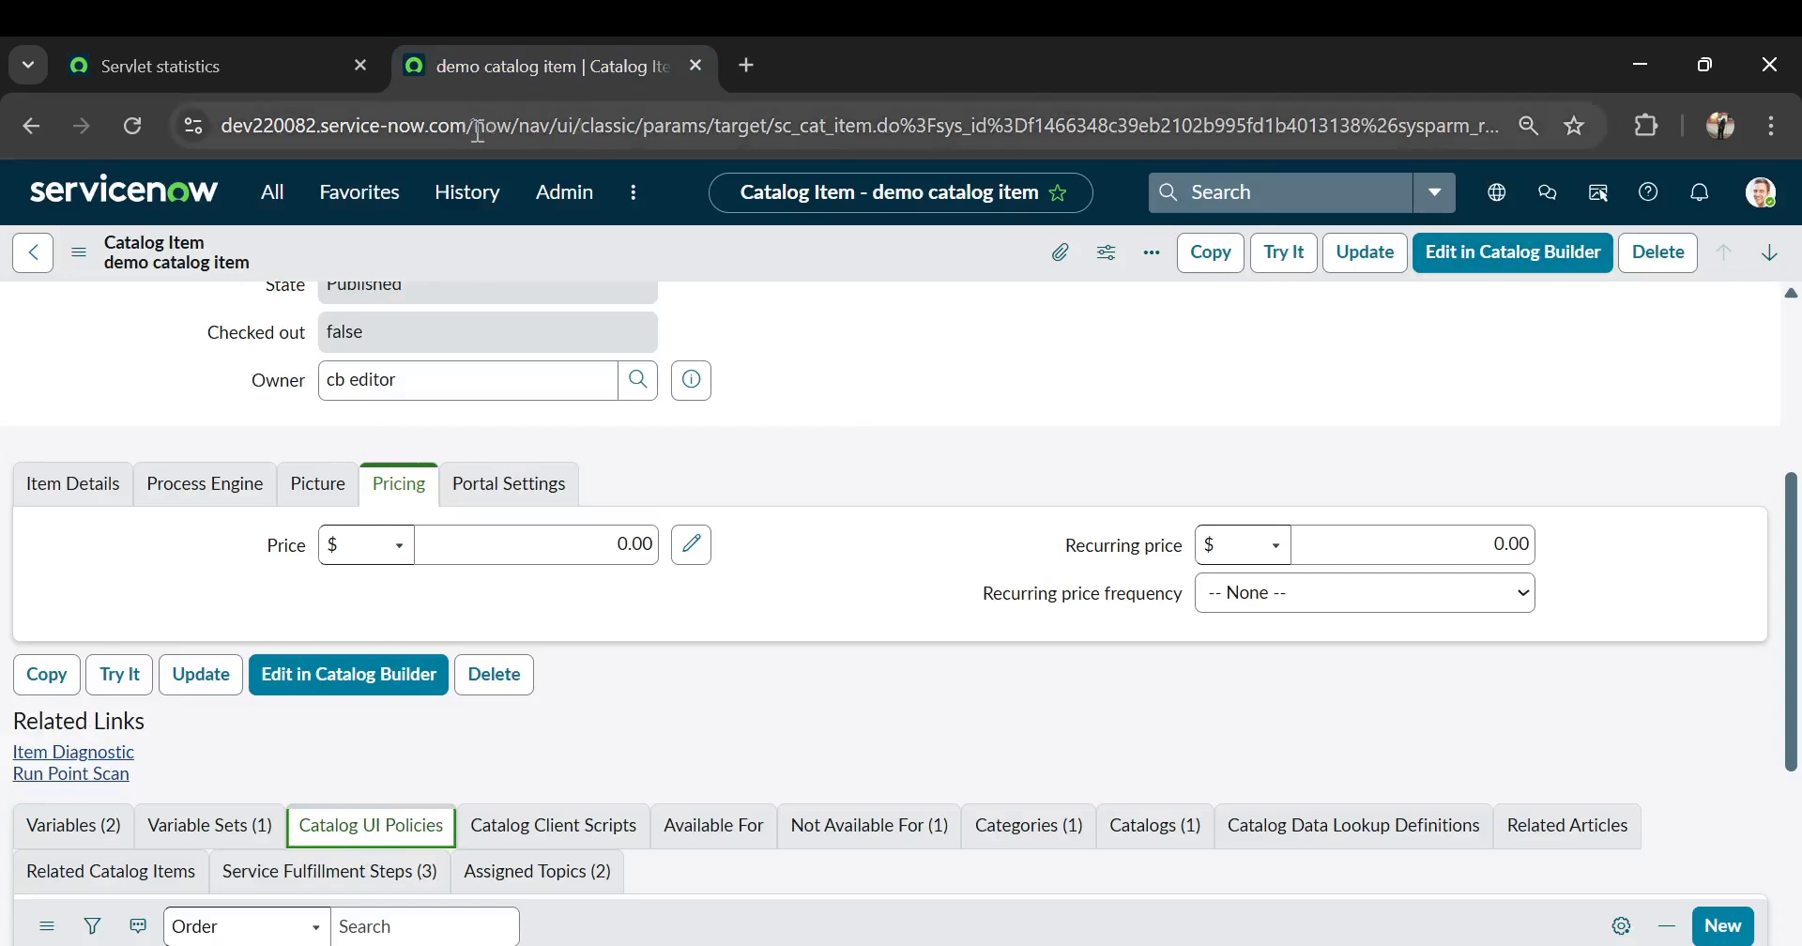
{"action": "left_click", "coordinate": [1761, 192]}
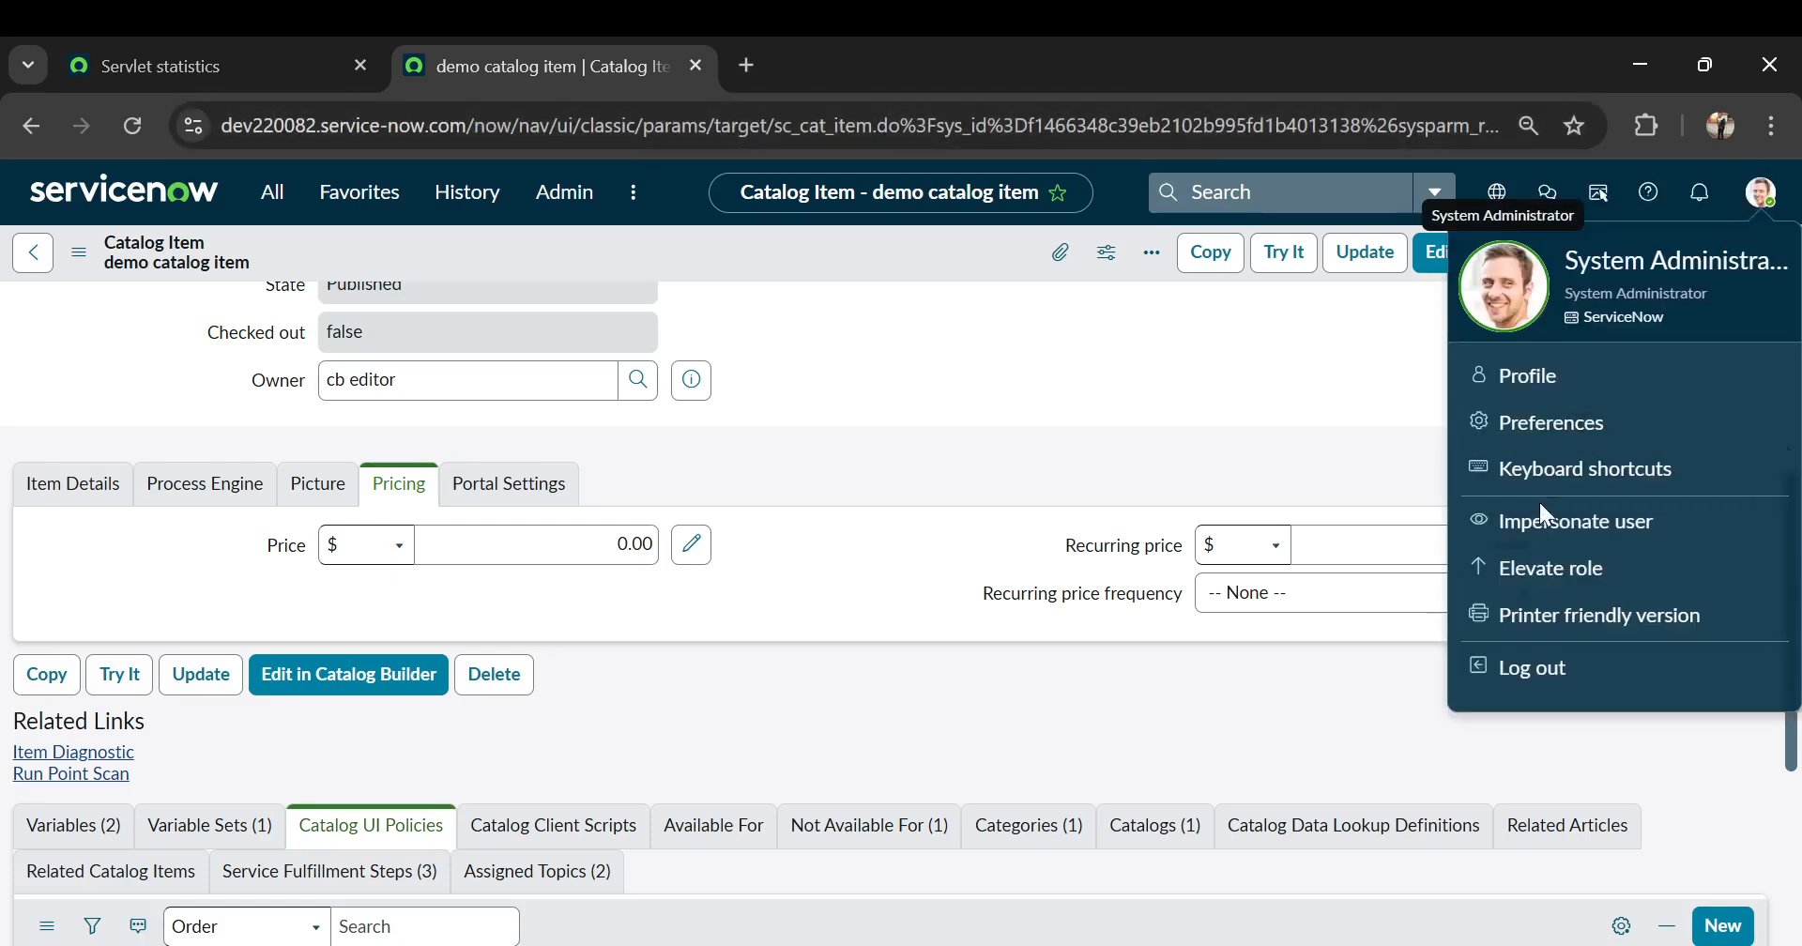
{"action": "left_click", "coordinate": [1560, 530]}
{"action": "left_click", "coordinate": [684, 338]}
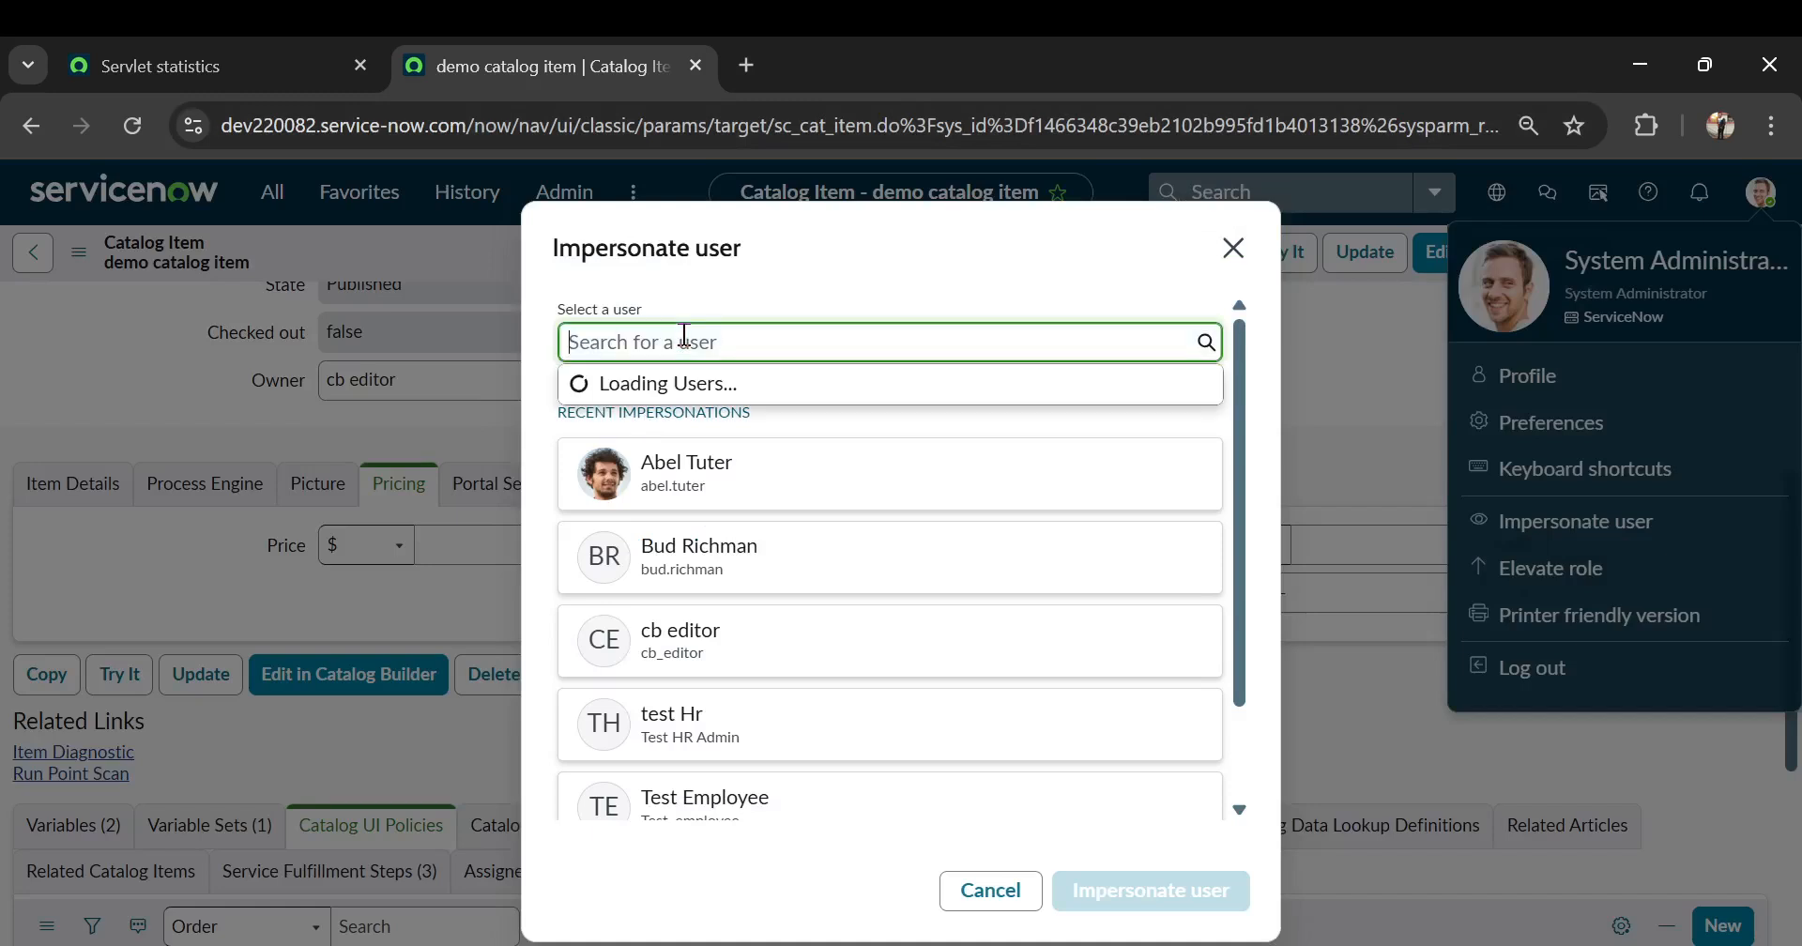
{"action": "type", "text": "cb"}
{"action": "left_click", "coordinate": [663, 395]}
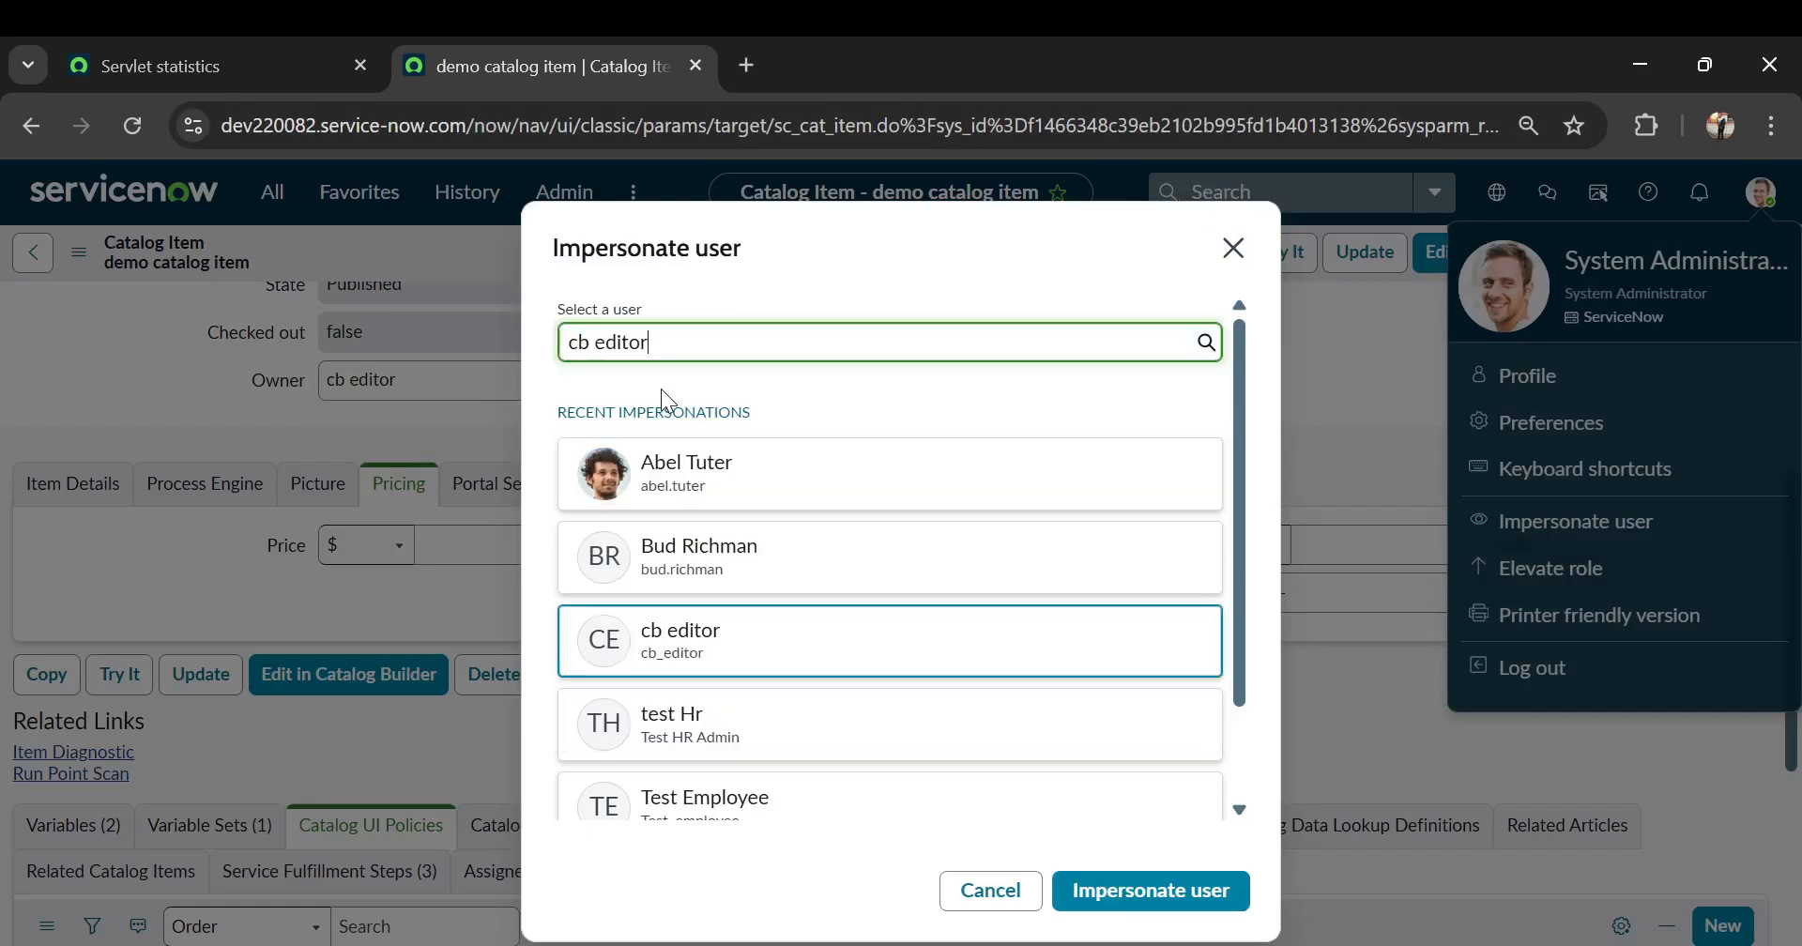
{"action": "left_click", "coordinate": [1101, 888]}
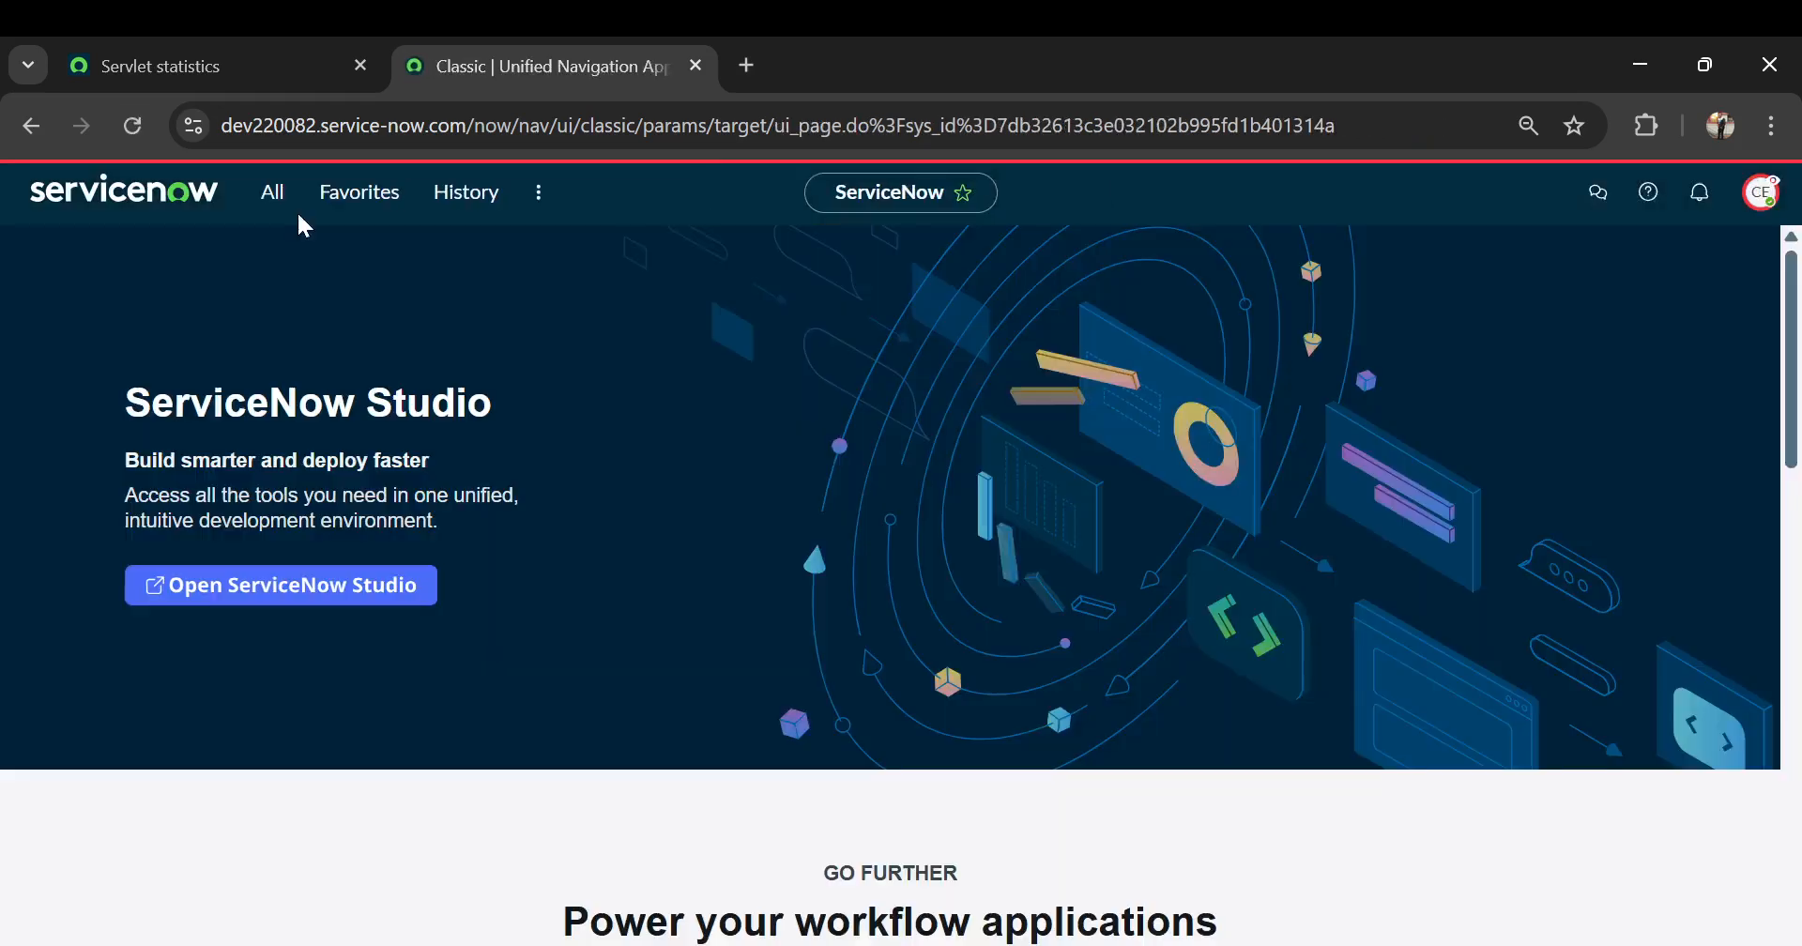
- Find Catalog Builder by filtering the navigator for "catalog b" and open it
{"action": "left_click", "coordinate": [273, 202]}
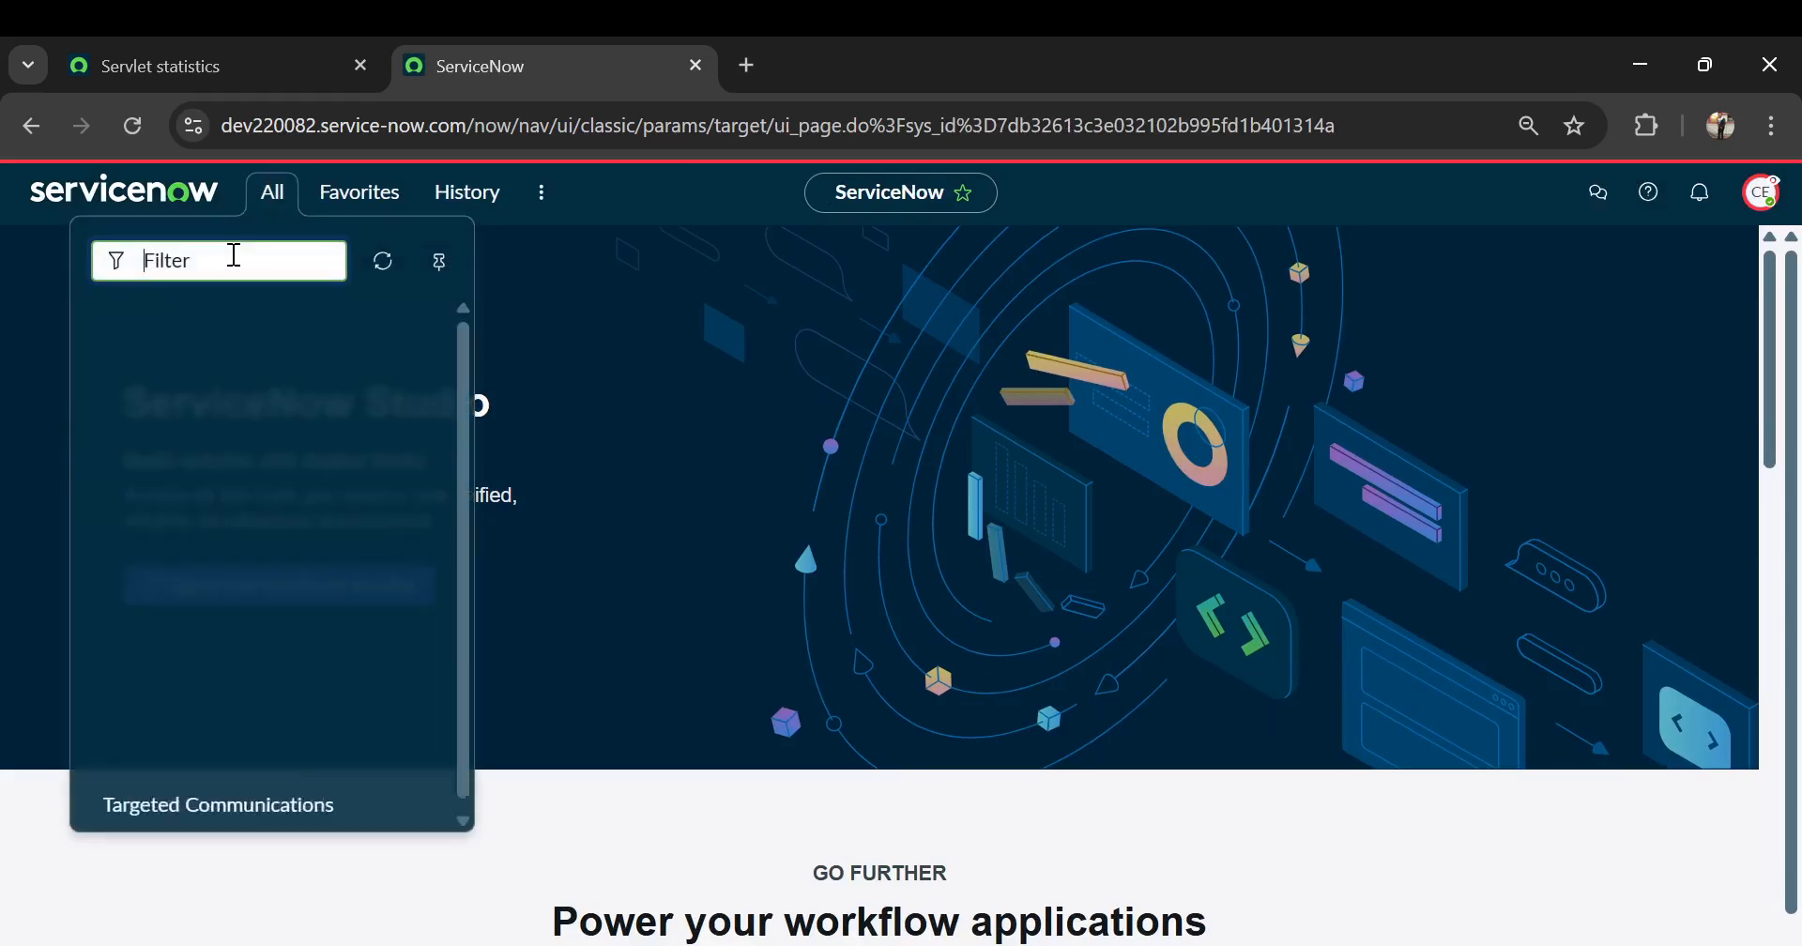
{"action": "type", "text": "catalog b"}
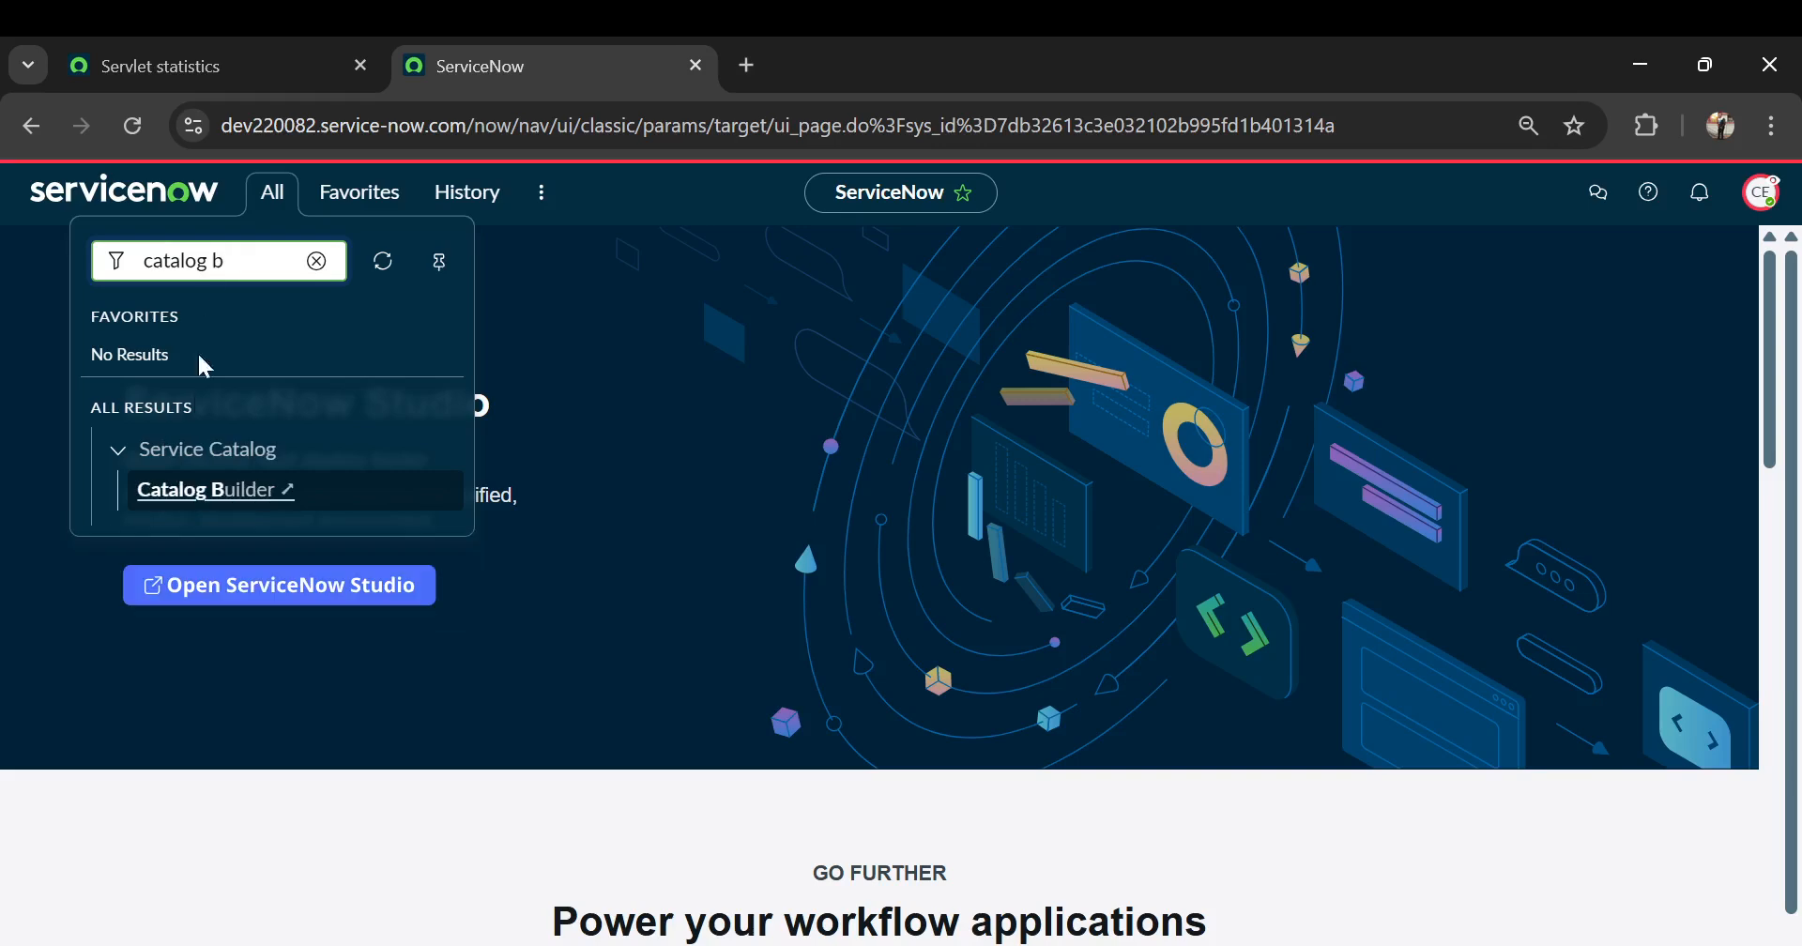
{"action": "left_click", "coordinate": [176, 487]}
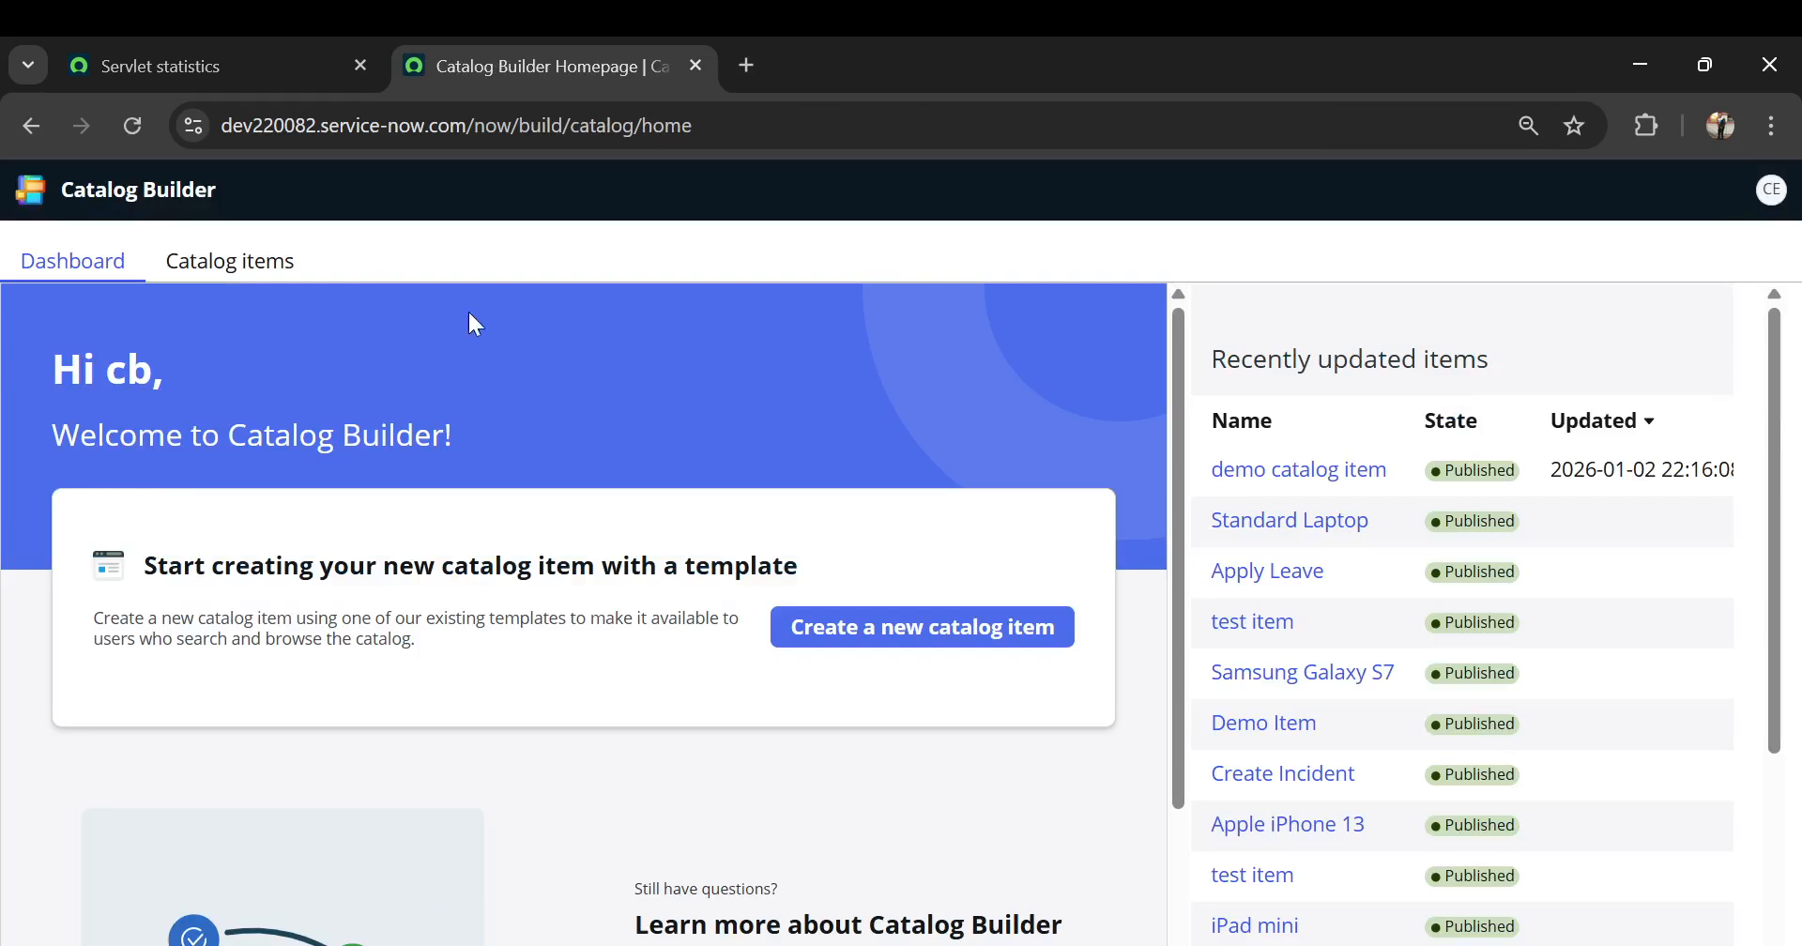
- Open the demo catalog item from the recently updated items for editing
{"action": "left_click", "coordinate": [1305, 475]}
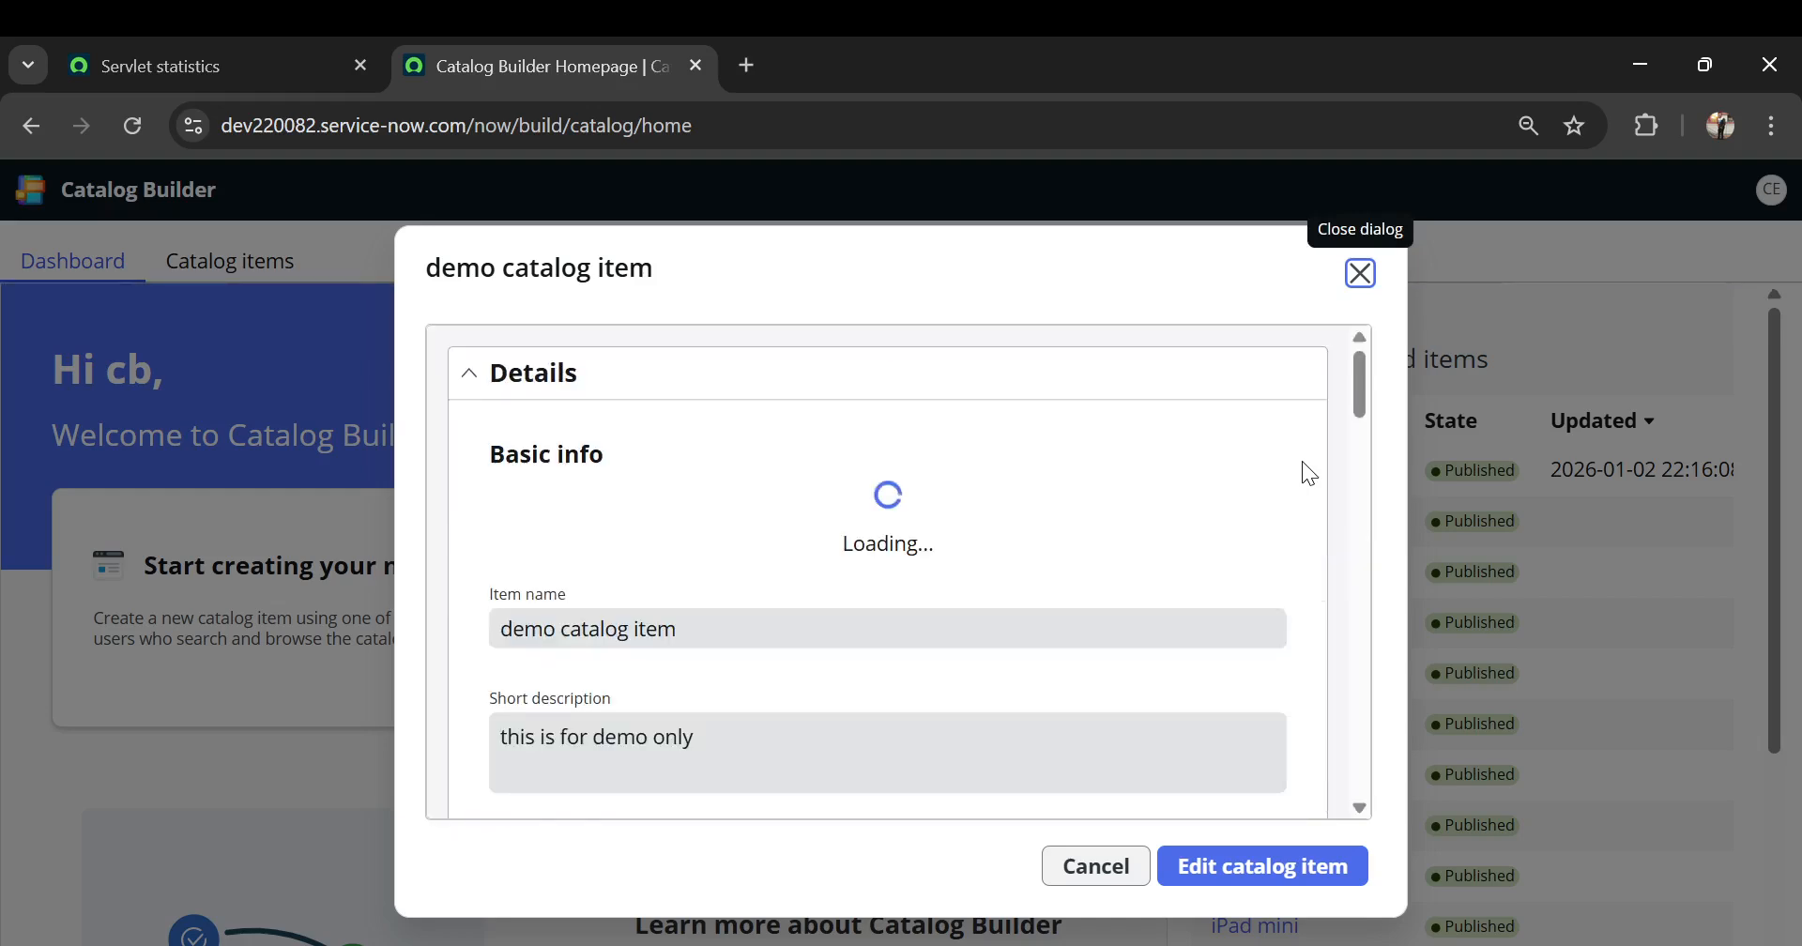
{"action": "left_click", "coordinate": [1230, 867]}
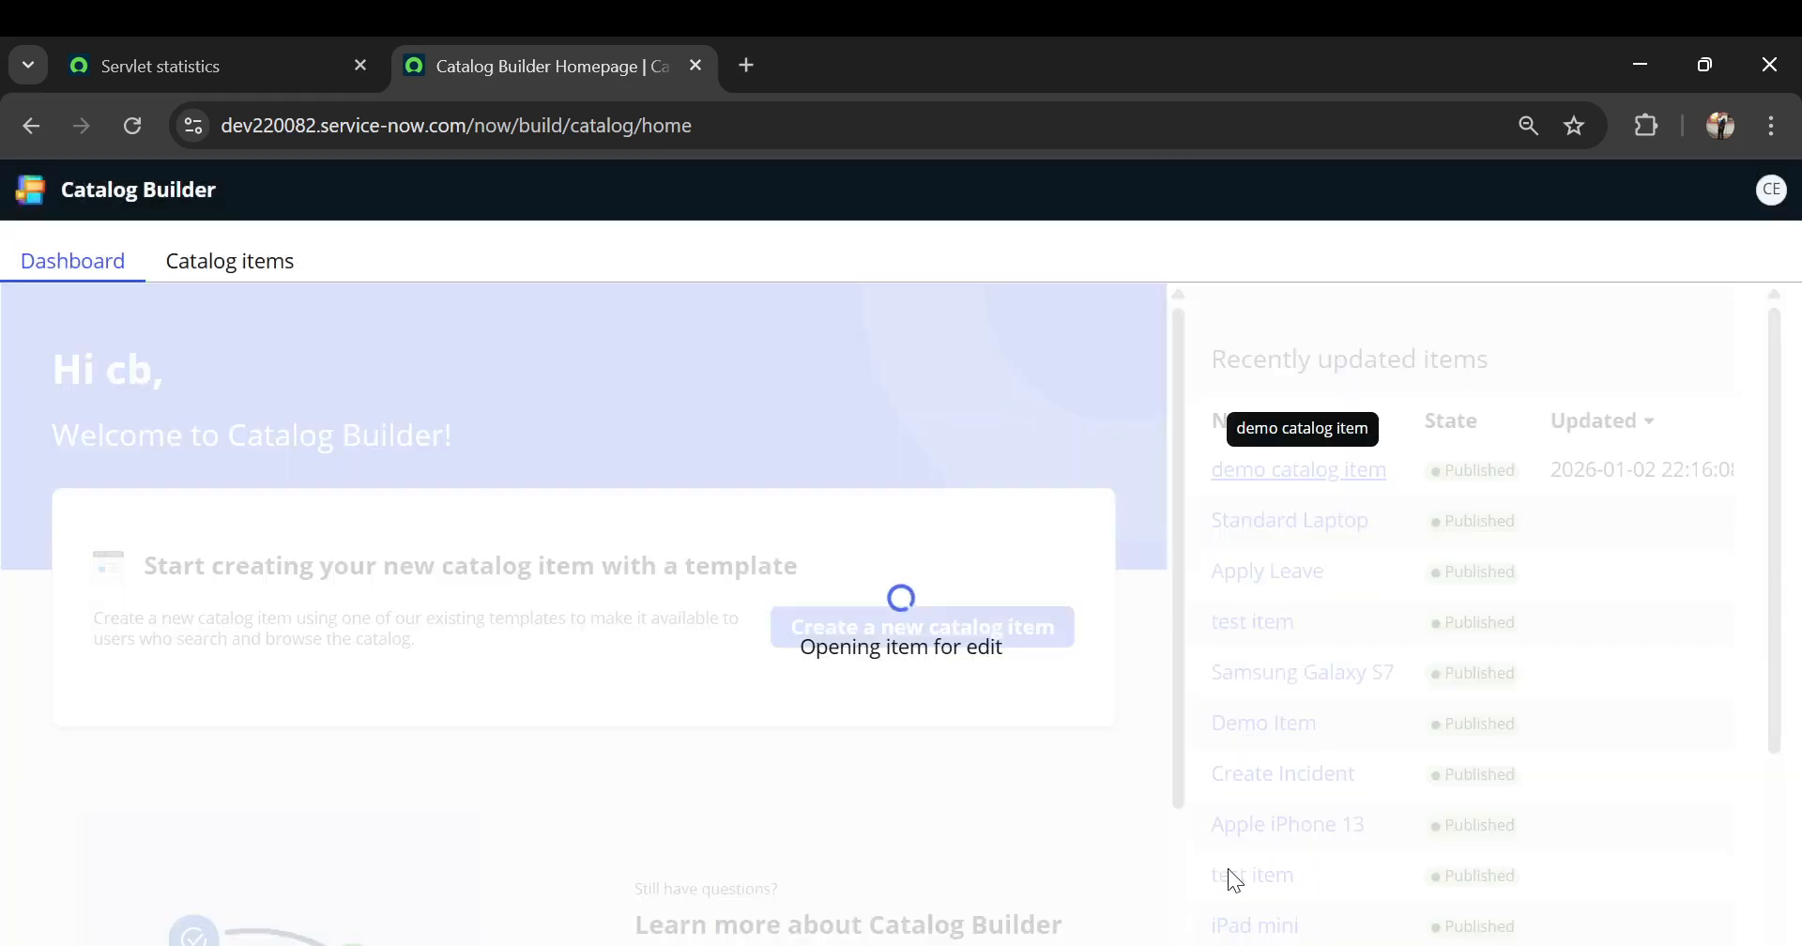
{"action": "scroll", "coordinate": [603, 458], "scroll_direction": "down", "scroll_amount": 3}
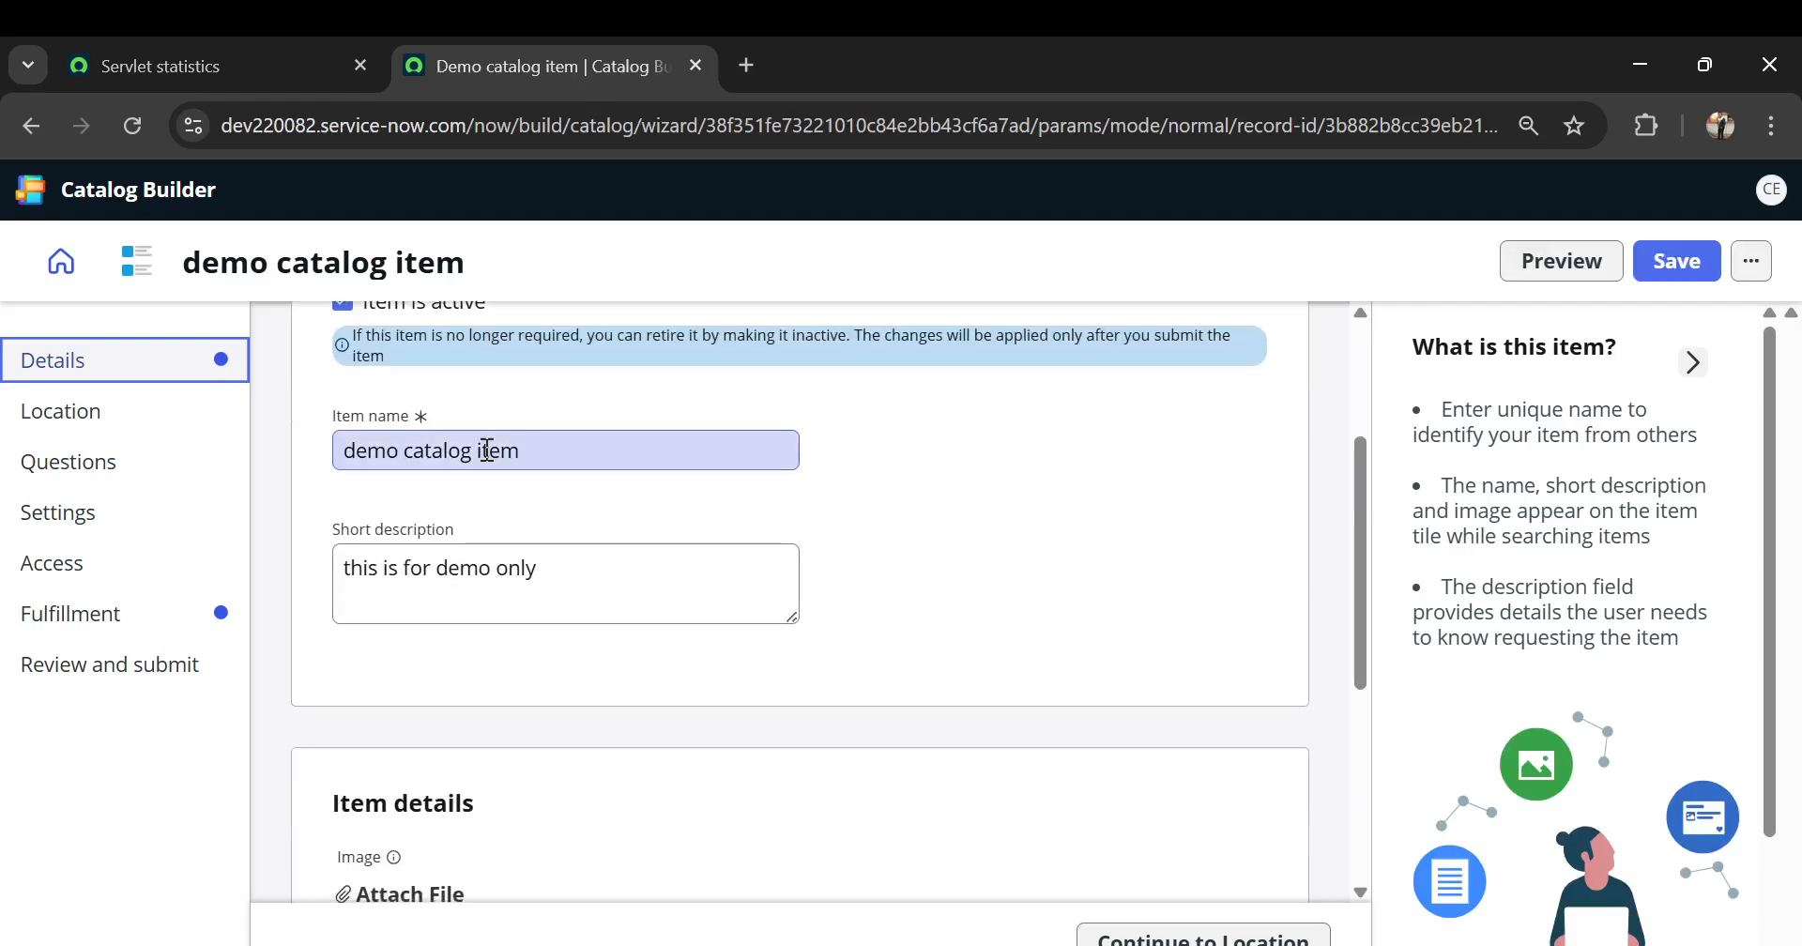
- Start defining a new dynamic behavior for the "your name" question and review its outcome, value and field message actions
{"action": "left_click", "coordinate": [73, 469]}
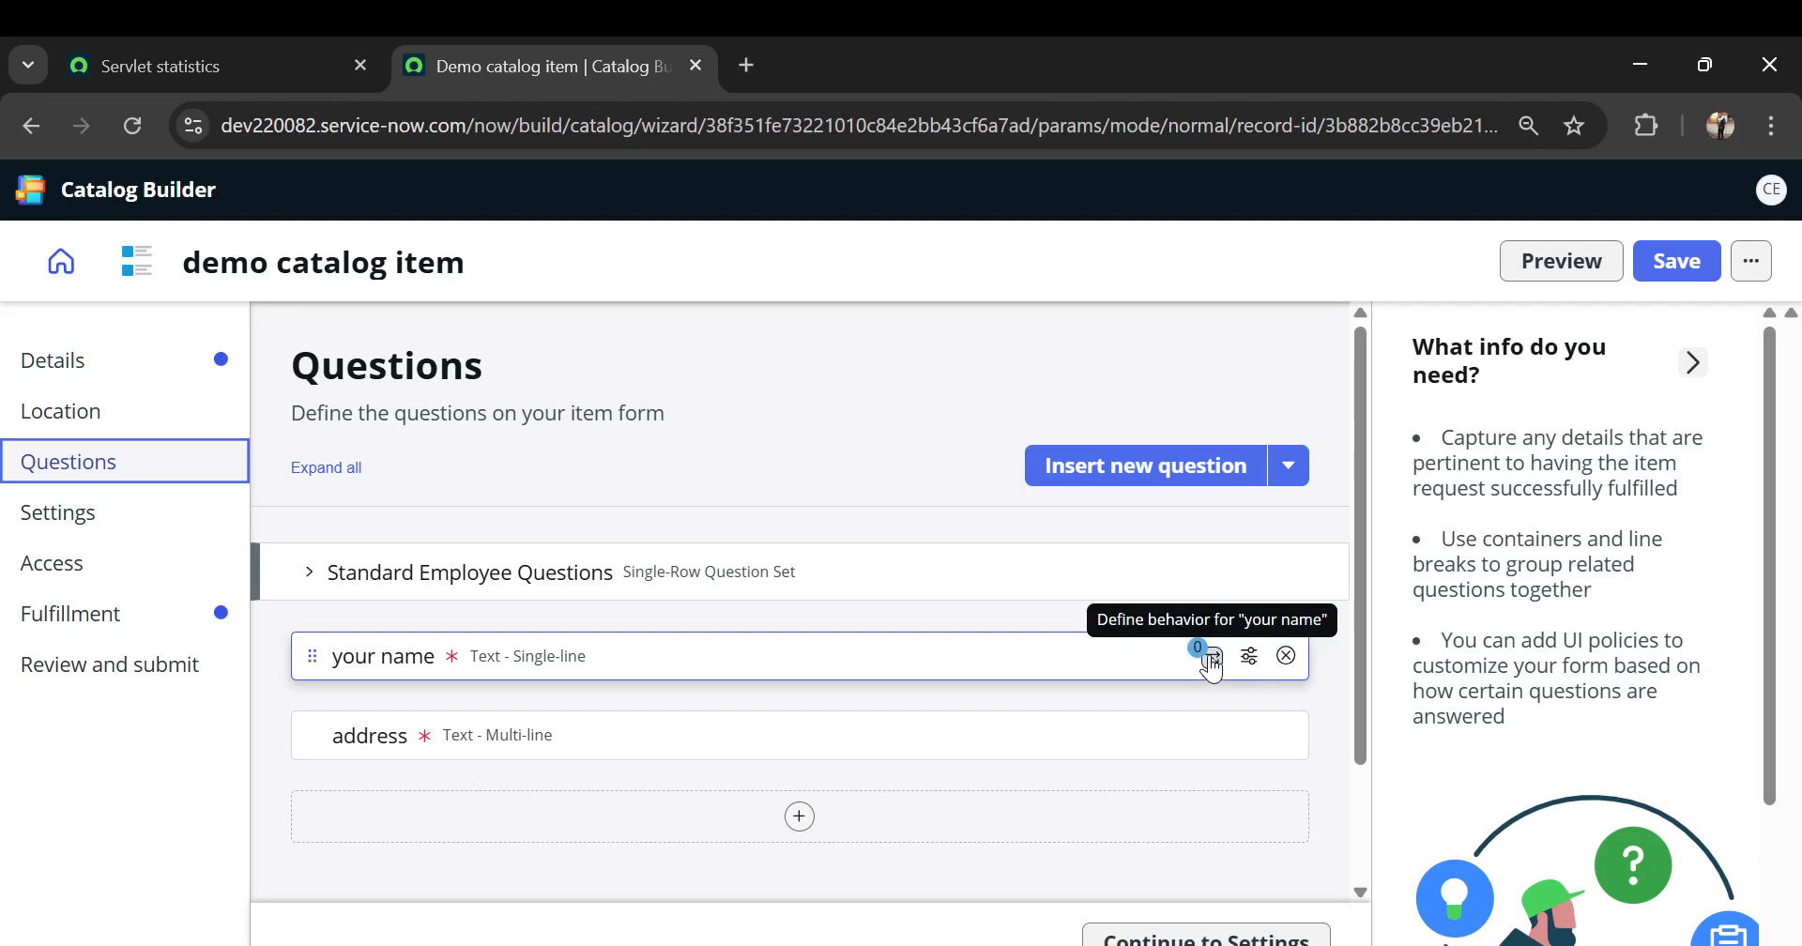
{"action": "left_click", "coordinate": [1212, 660]}
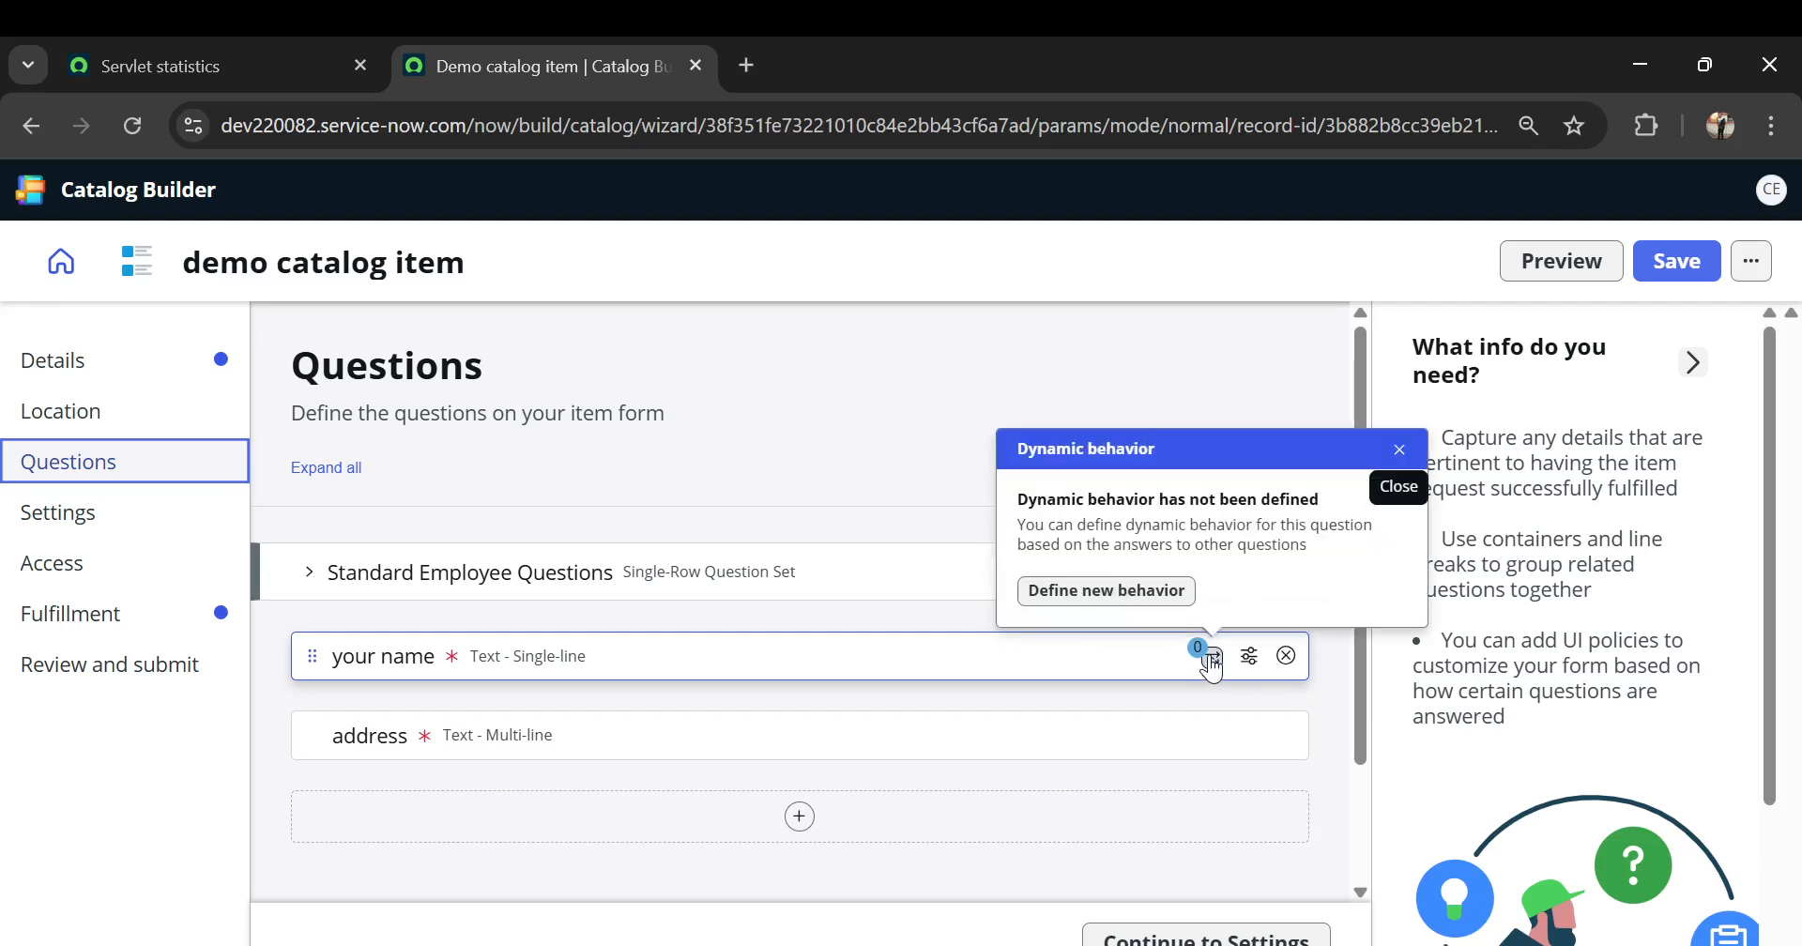
{"action": "left_click", "coordinate": [1112, 589]}
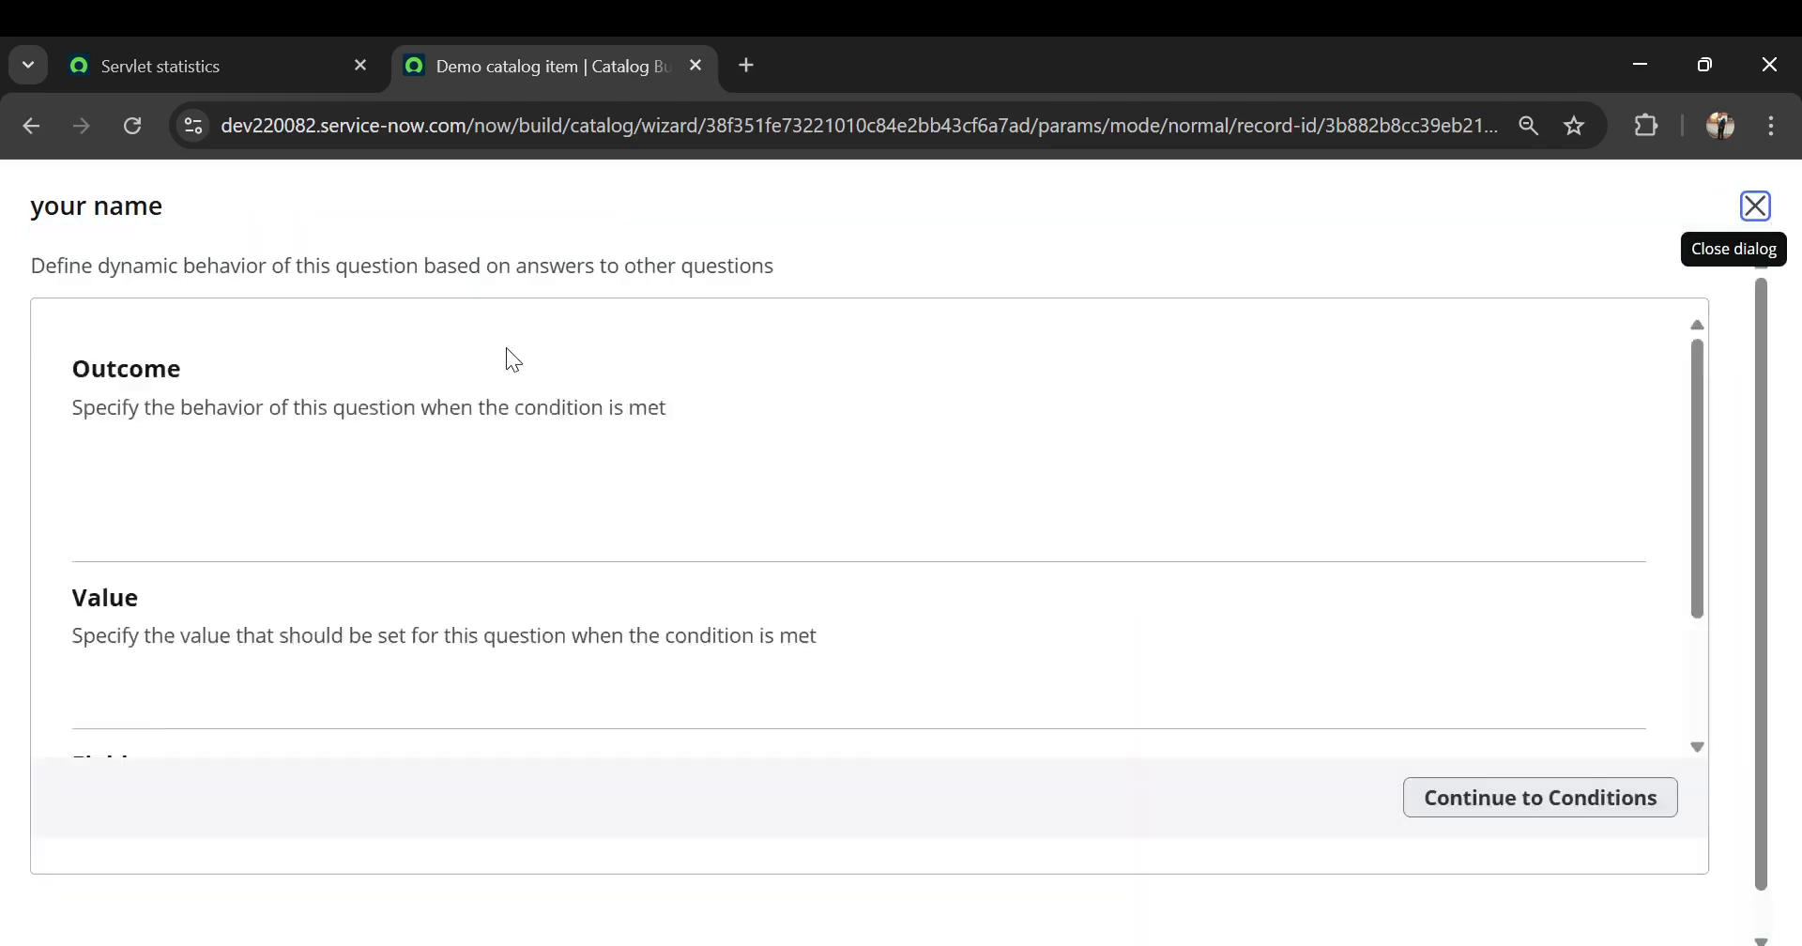
{"action": "scroll", "coordinate": [152, 561], "scroll_direction": "down", "scroll_amount": 5}
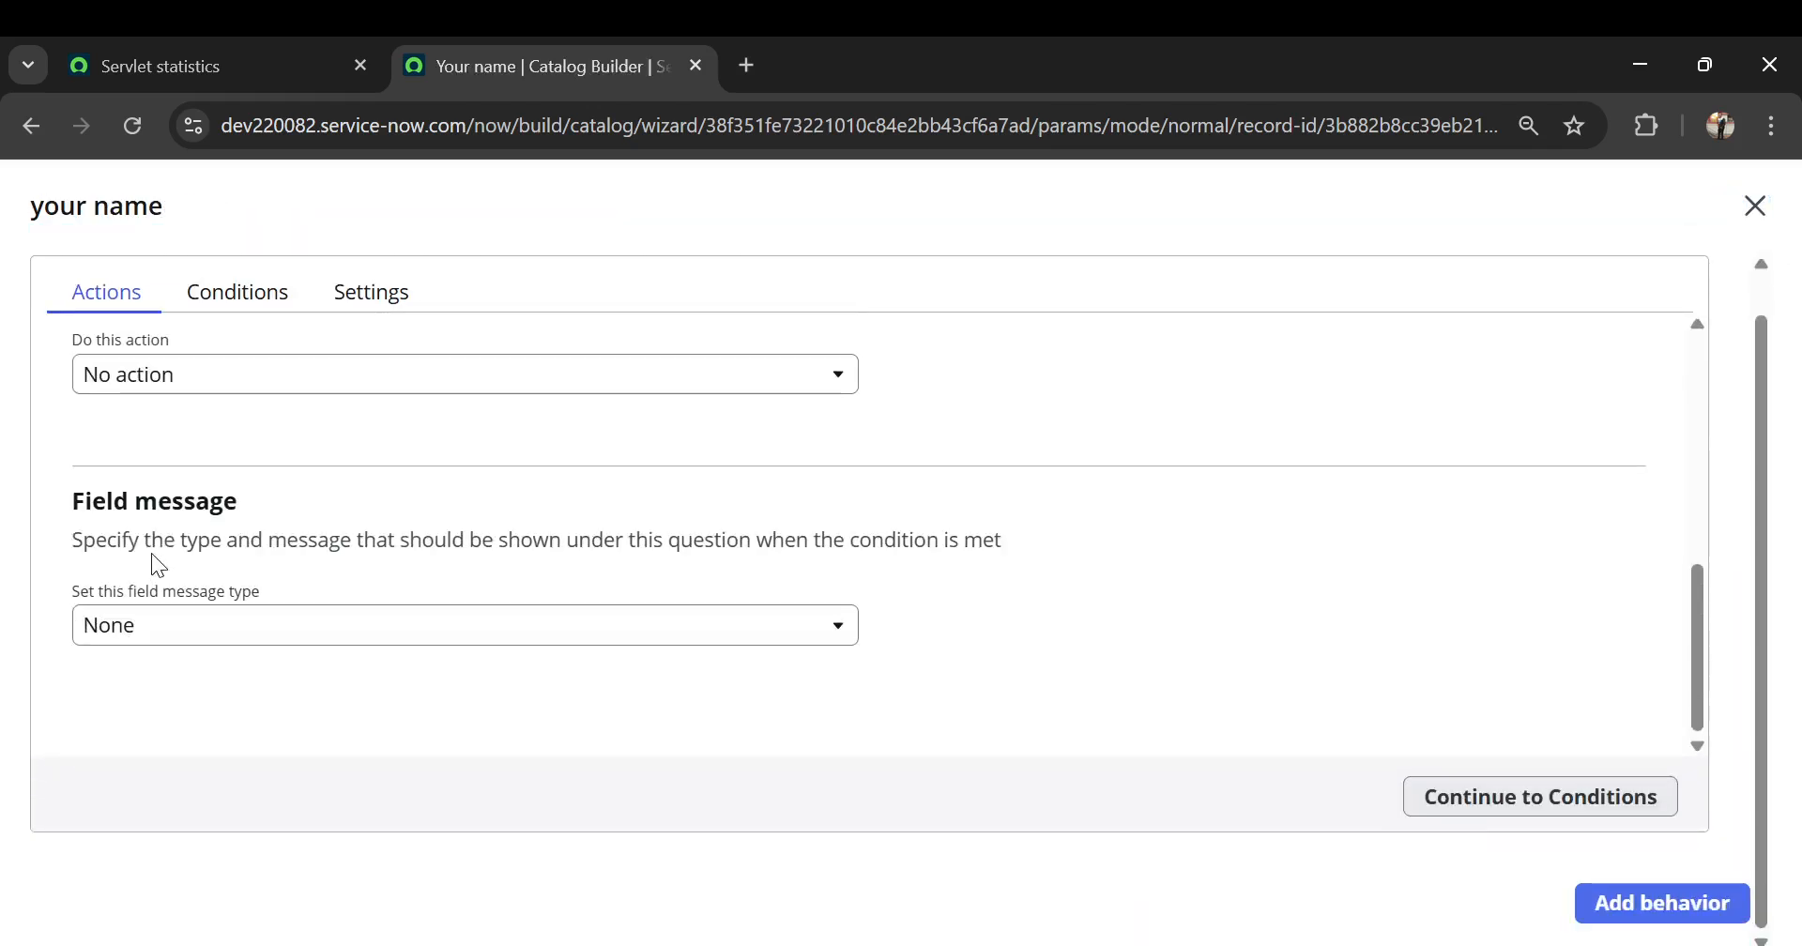
{"action": "scroll", "coordinate": [174, 514], "scroll_direction": "up", "scroll_amount": 1}
{"action": "scroll", "coordinate": [174, 514], "scroll_direction": "down", "scroll_amount": 2}
{"action": "scroll", "coordinate": [186, 468], "scroll_direction": "up", "scroll_amount": 3}
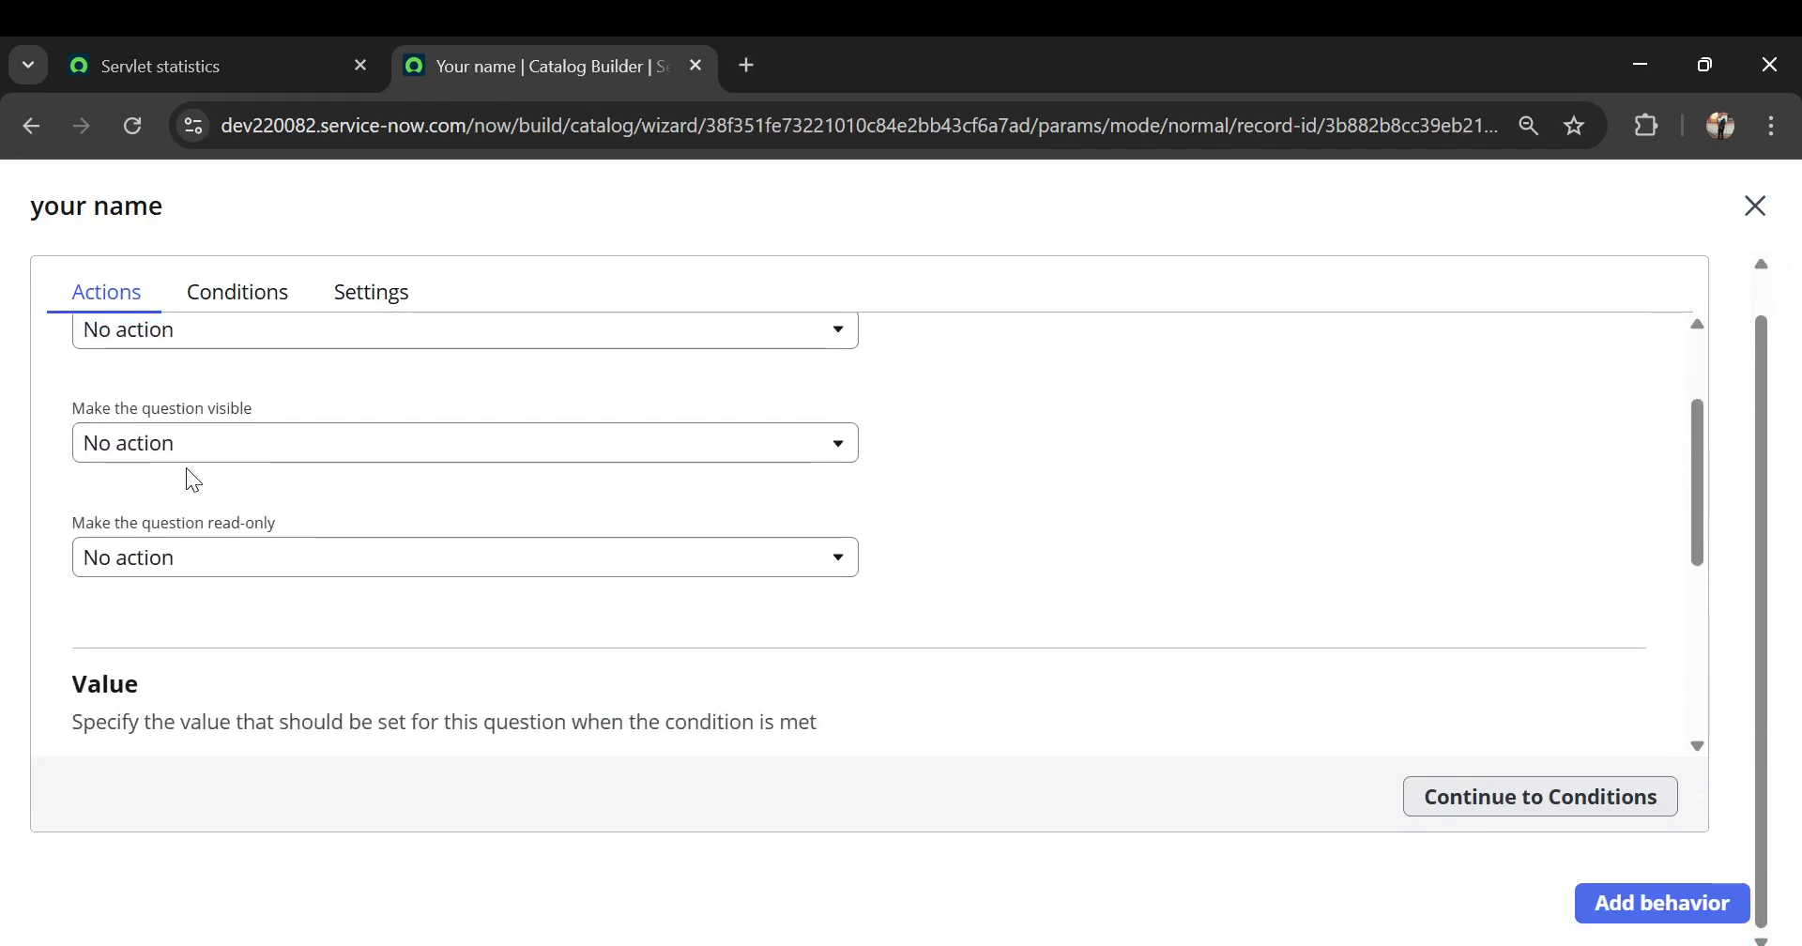
{"action": "scroll", "coordinate": [176, 563], "scroll_direction": "down", "scroll_amount": 3}
- Set the behavior's field message type to Info with the message "name field must not be blank"
{"action": "left_click", "coordinate": [169, 627]}
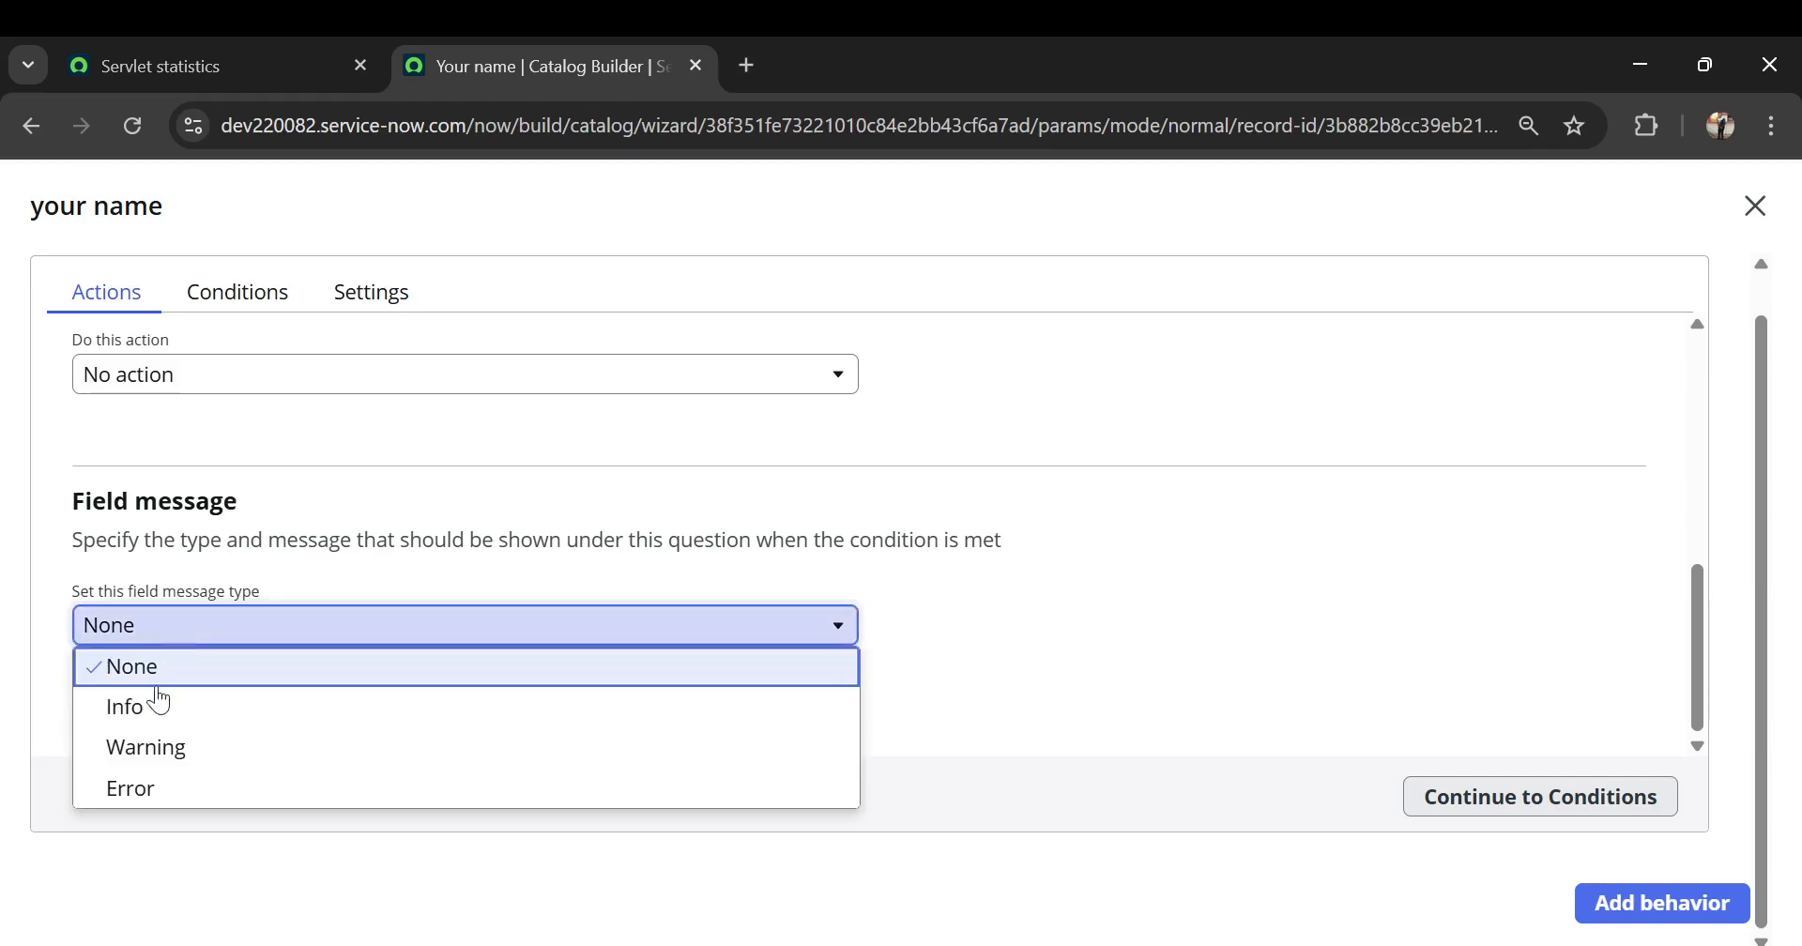
{"action": "left_click", "coordinate": [153, 717]}
{"action": "scroll", "coordinate": [235, 664], "scroll_direction": "down", "scroll_amount": 2}
{"action": "left_click", "coordinate": [196, 607]}
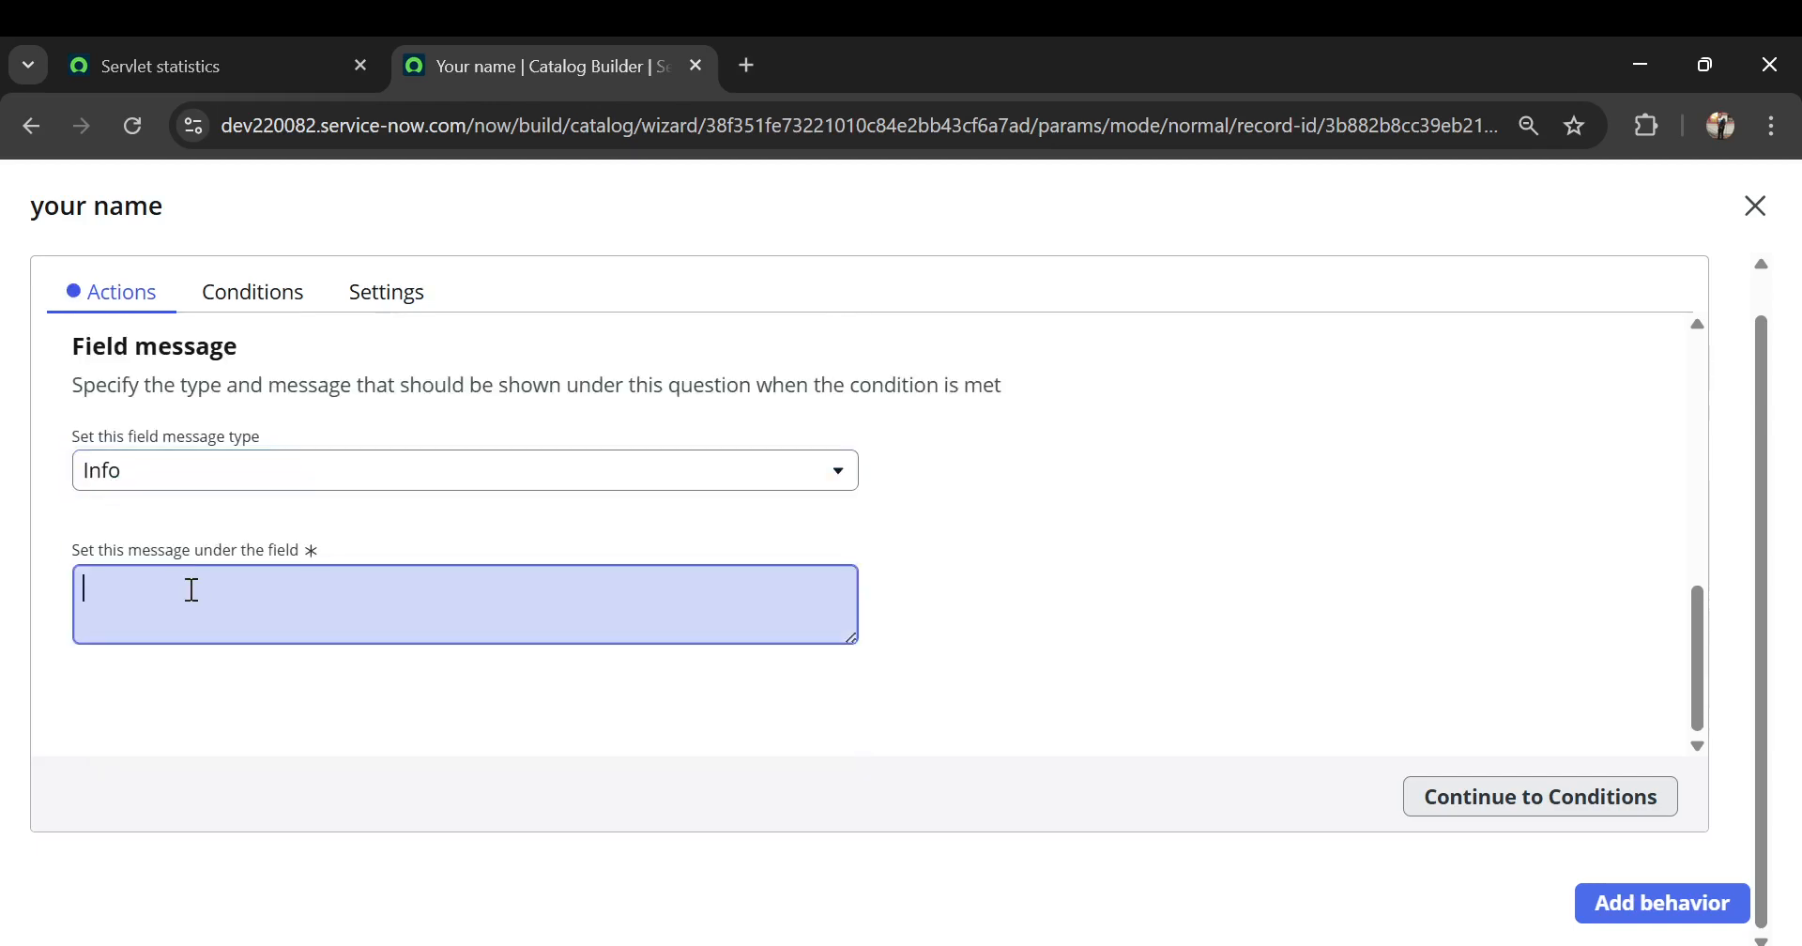
{"action": "type", "text": "name field must not be blank"}
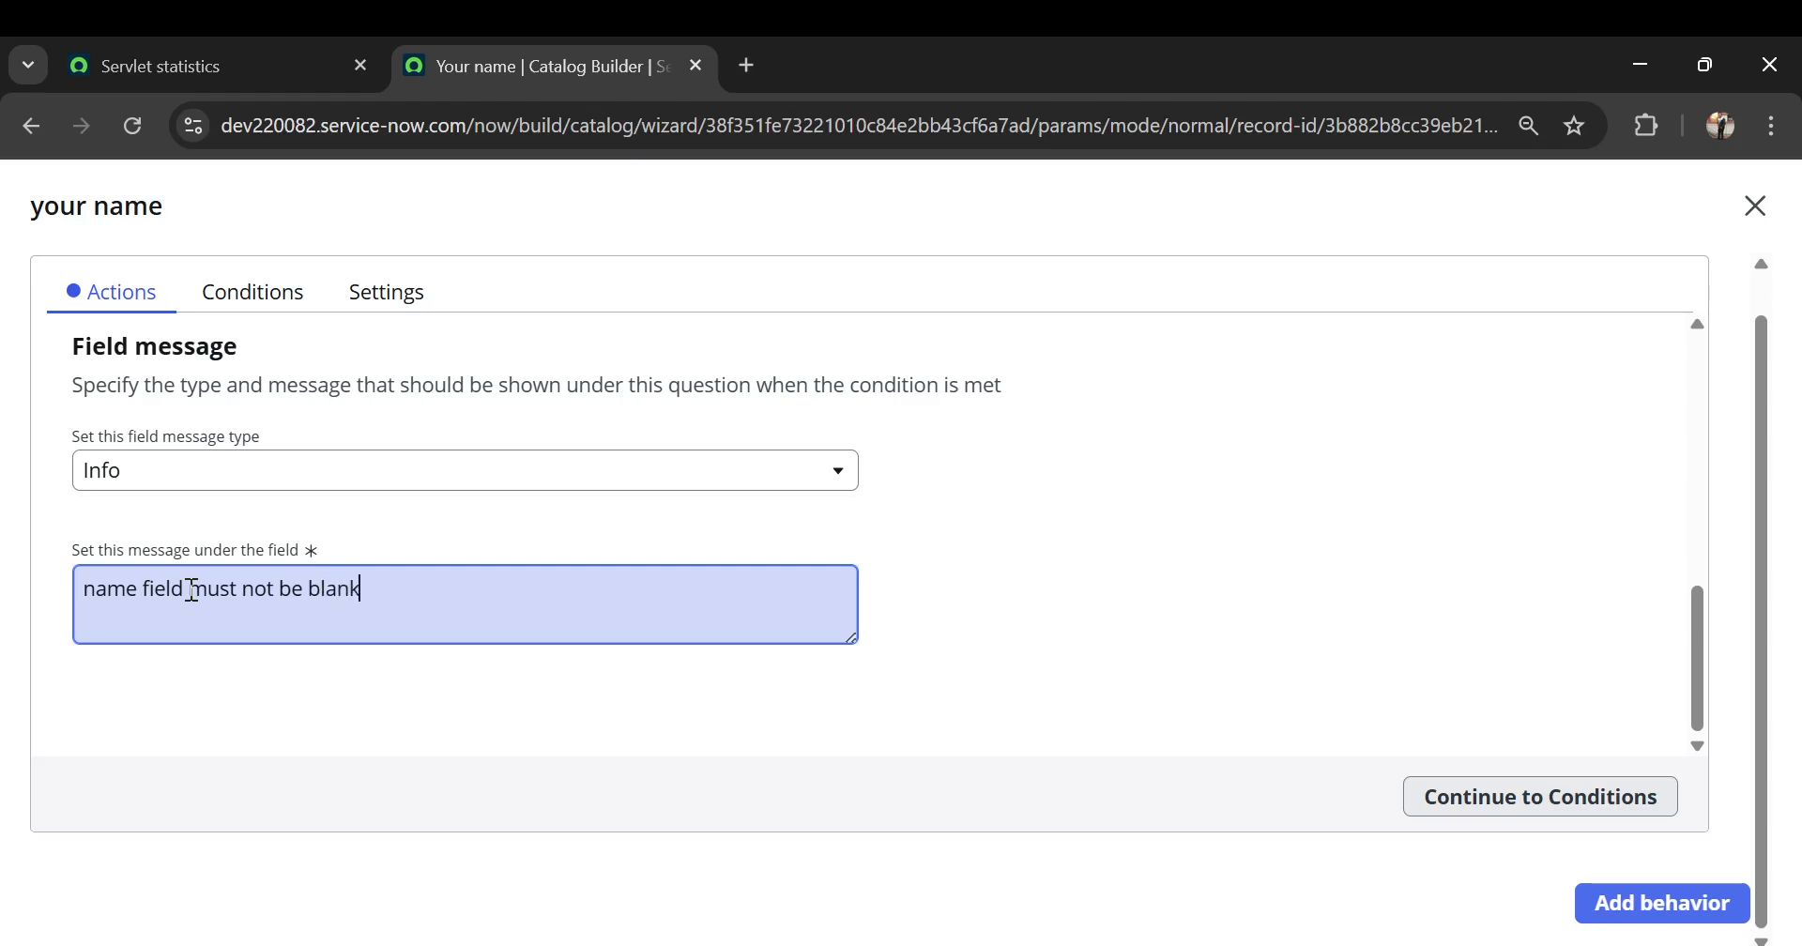
- Set the behavior's condition to your_name is empty and add the behavior to the question
{"action": "left_click", "coordinate": [294, 302]}
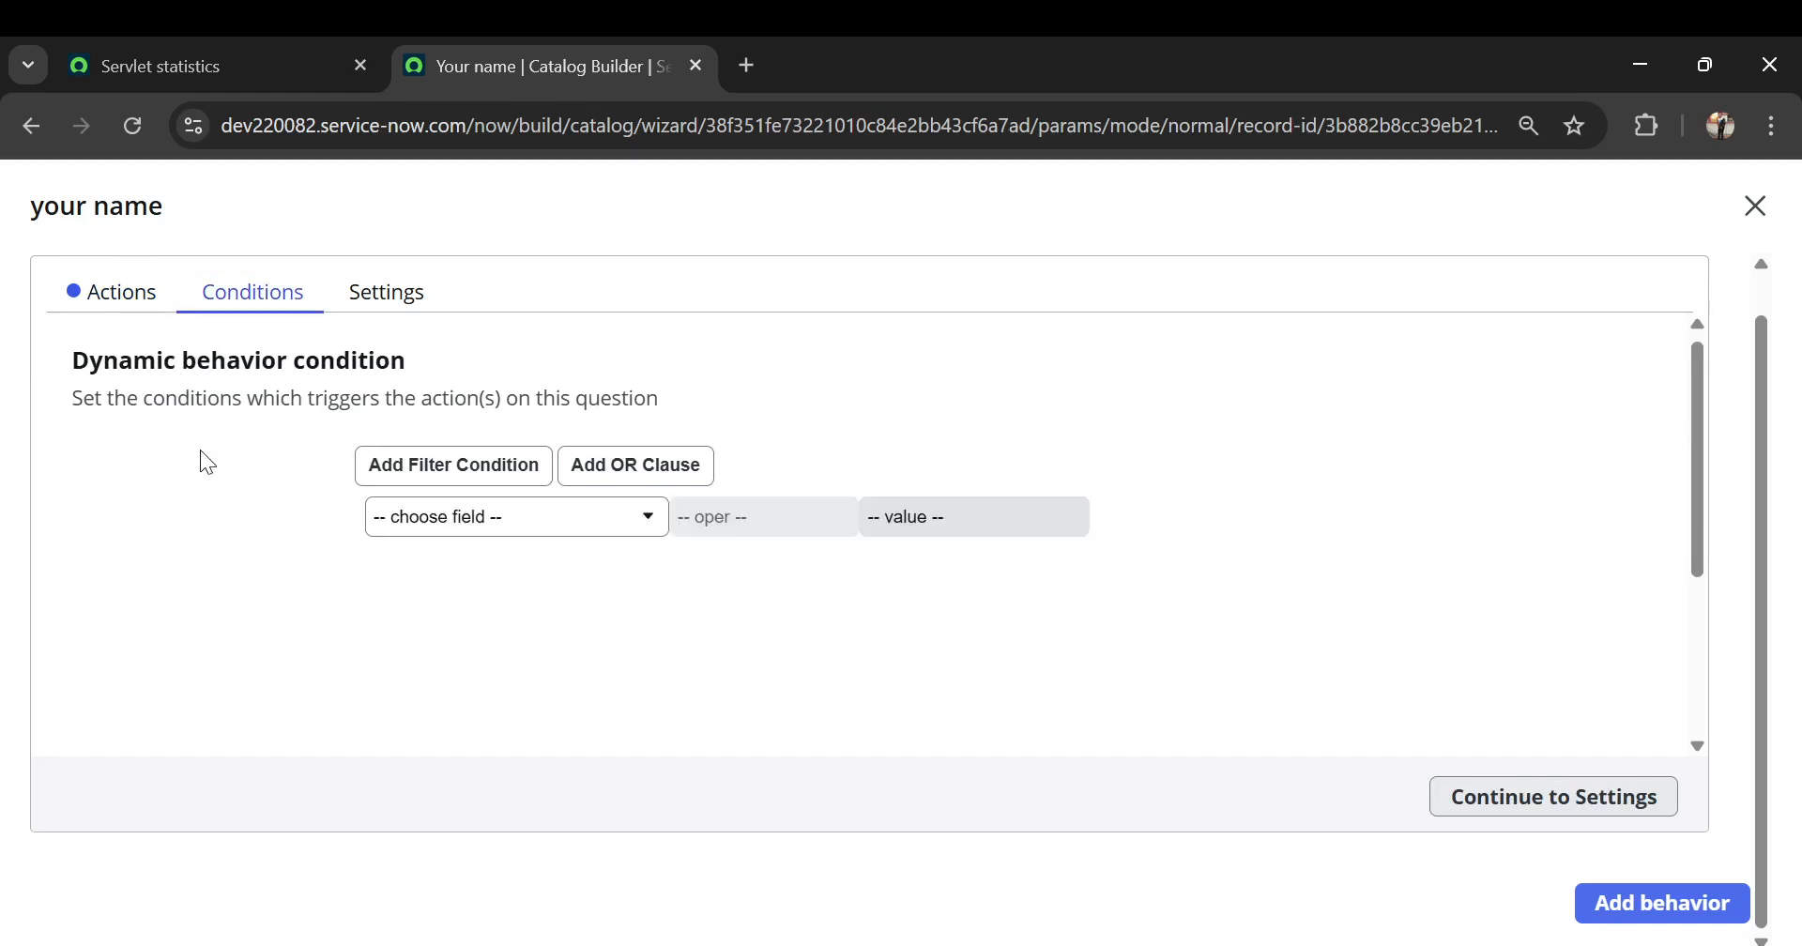
{"action": "left_click", "coordinate": [495, 526]}
{"action": "type", "text": "name"}
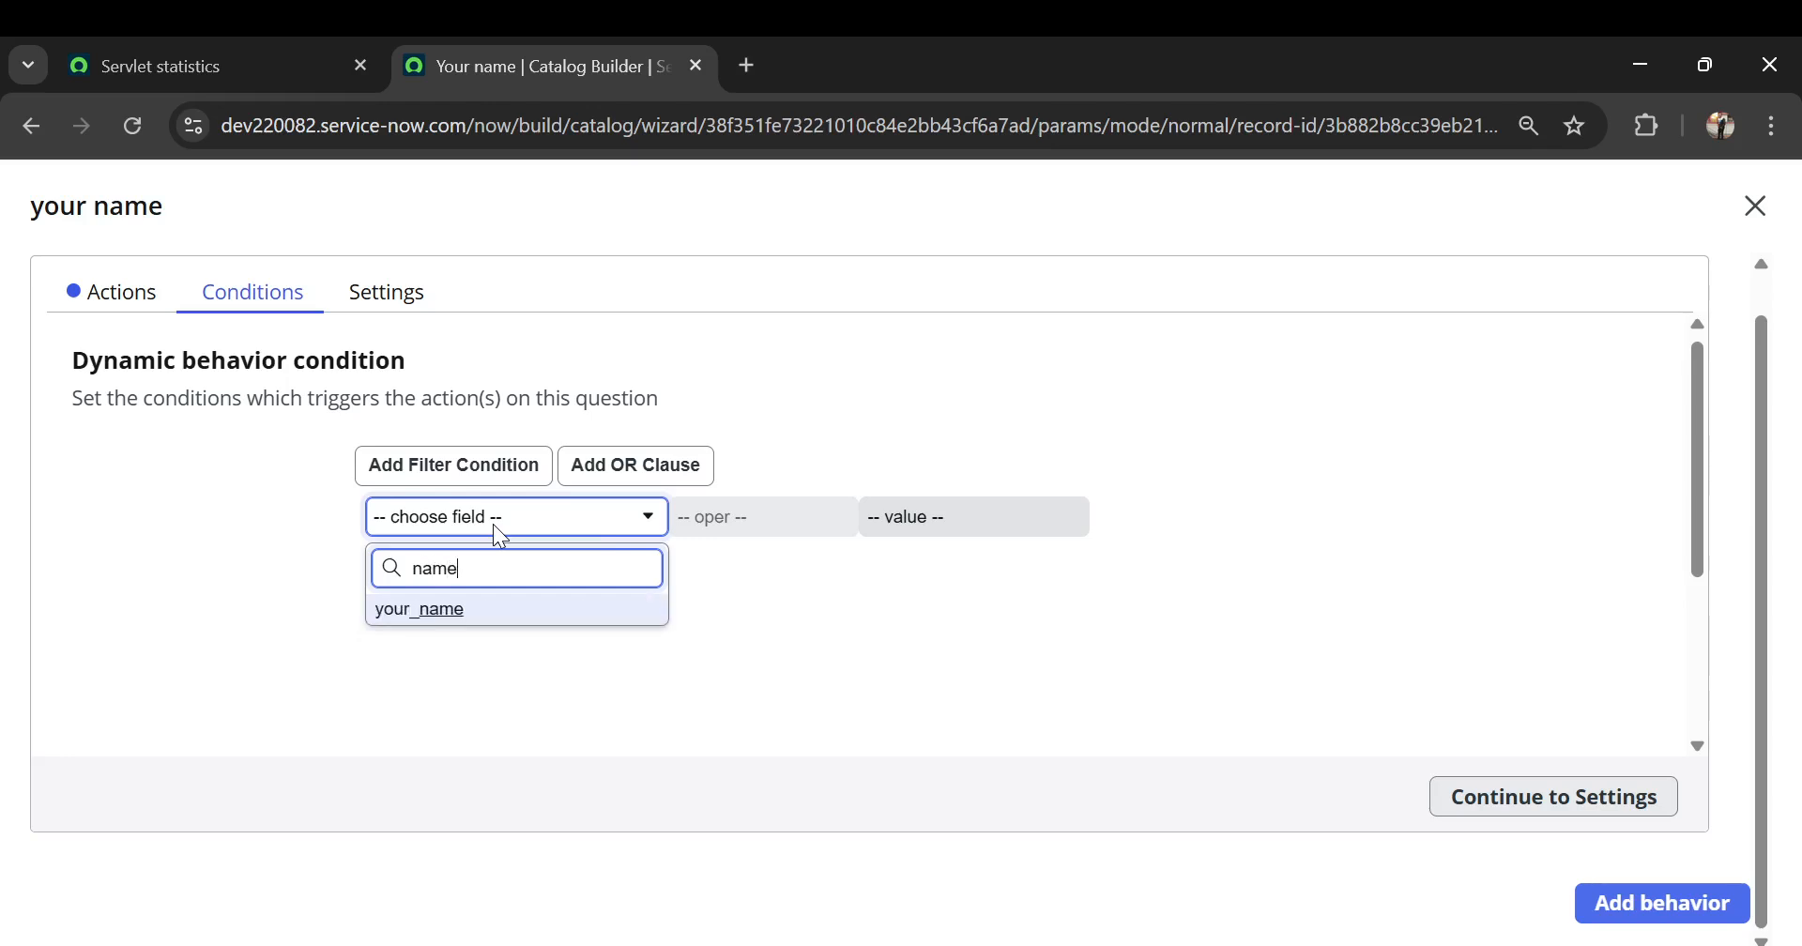
{"action": "left_click", "coordinate": [457, 611]}
{"action": "left_click", "coordinate": [801, 537]}
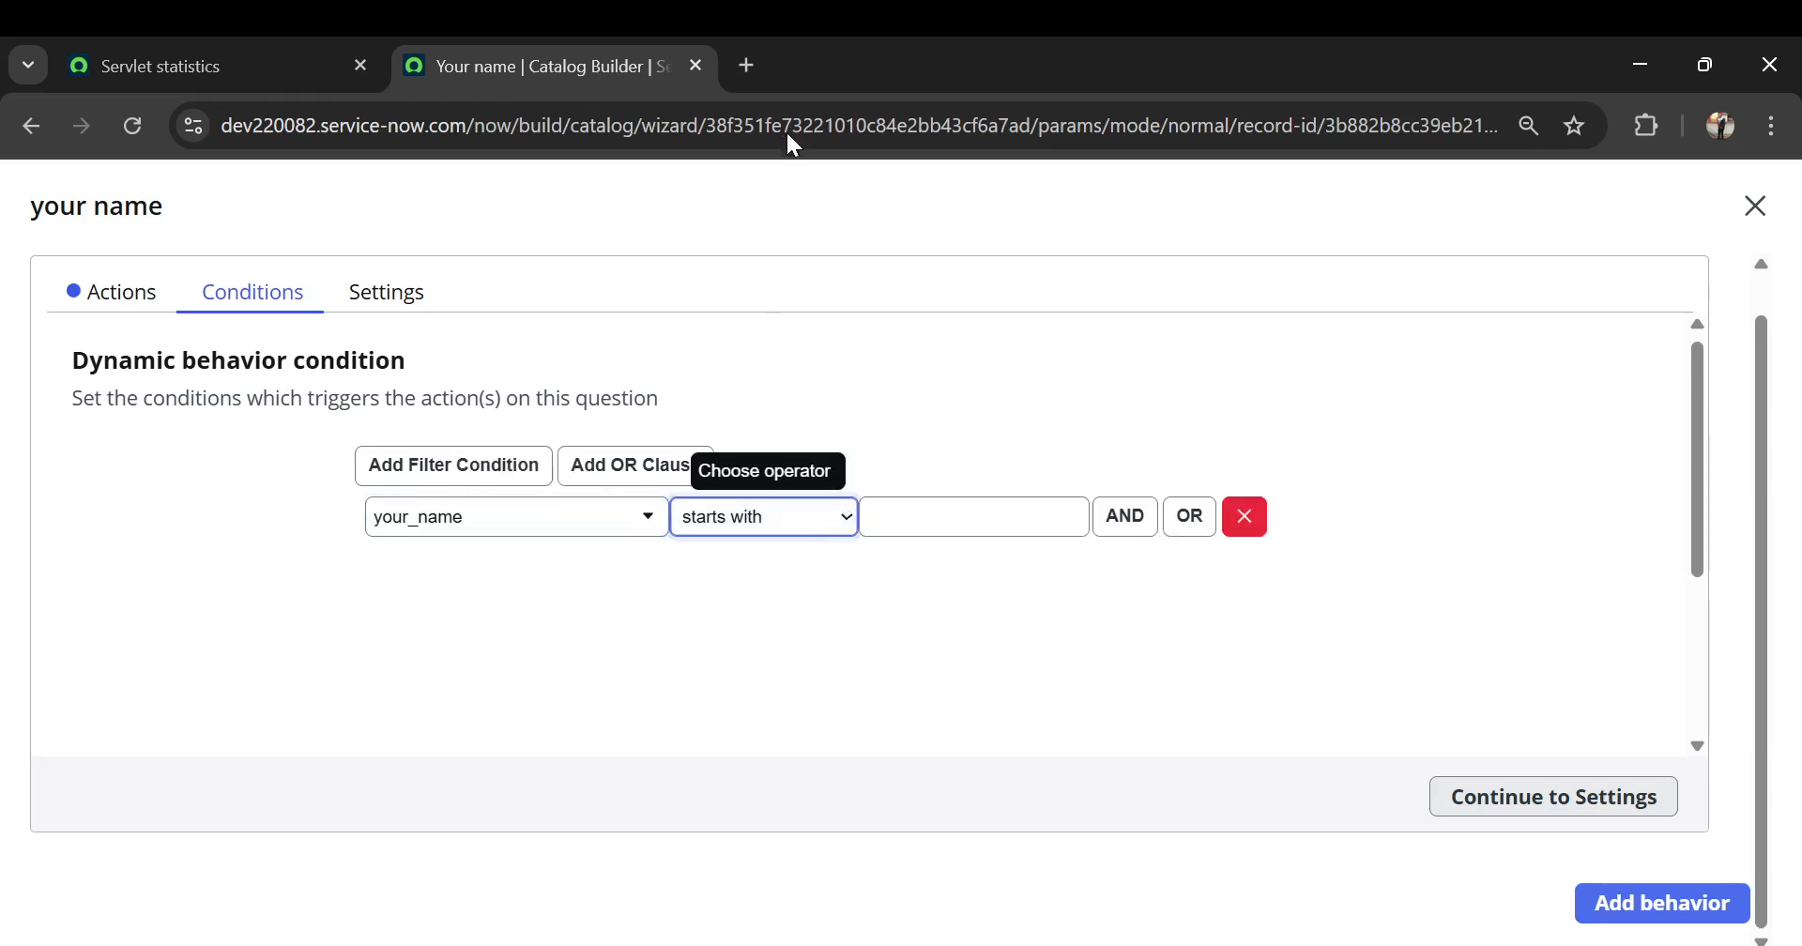
{"action": "left_click", "coordinate": [748, 255]}
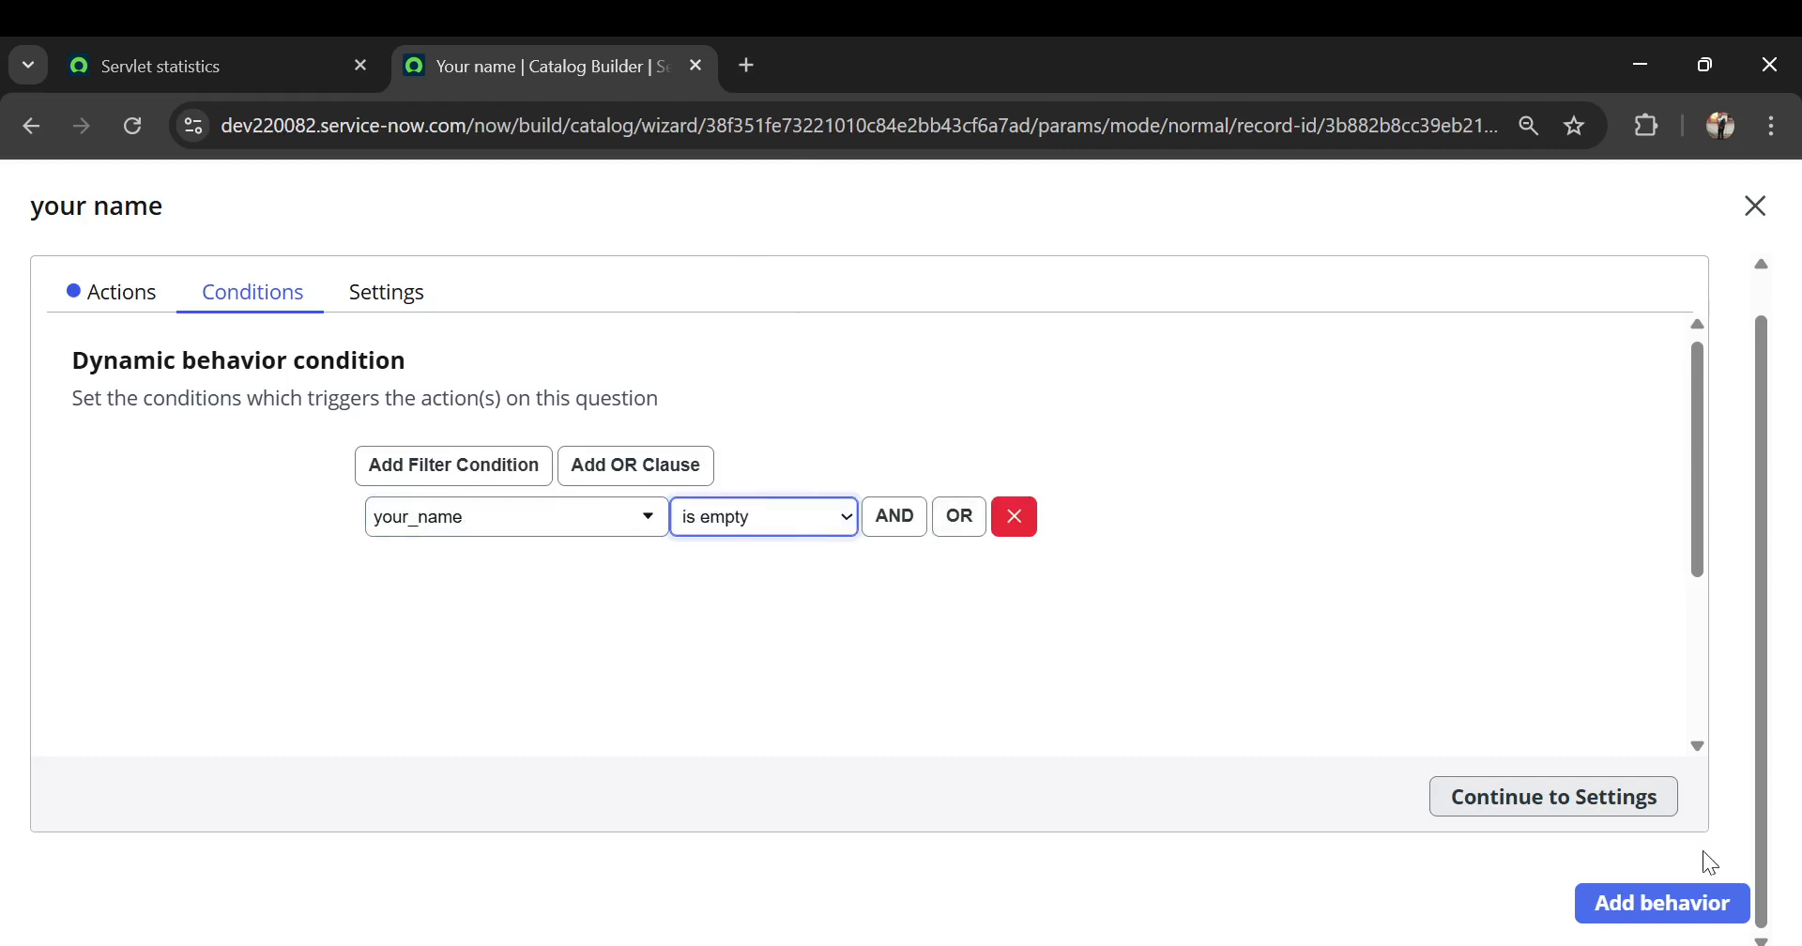
{"action": "left_click", "coordinate": [1674, 915]}
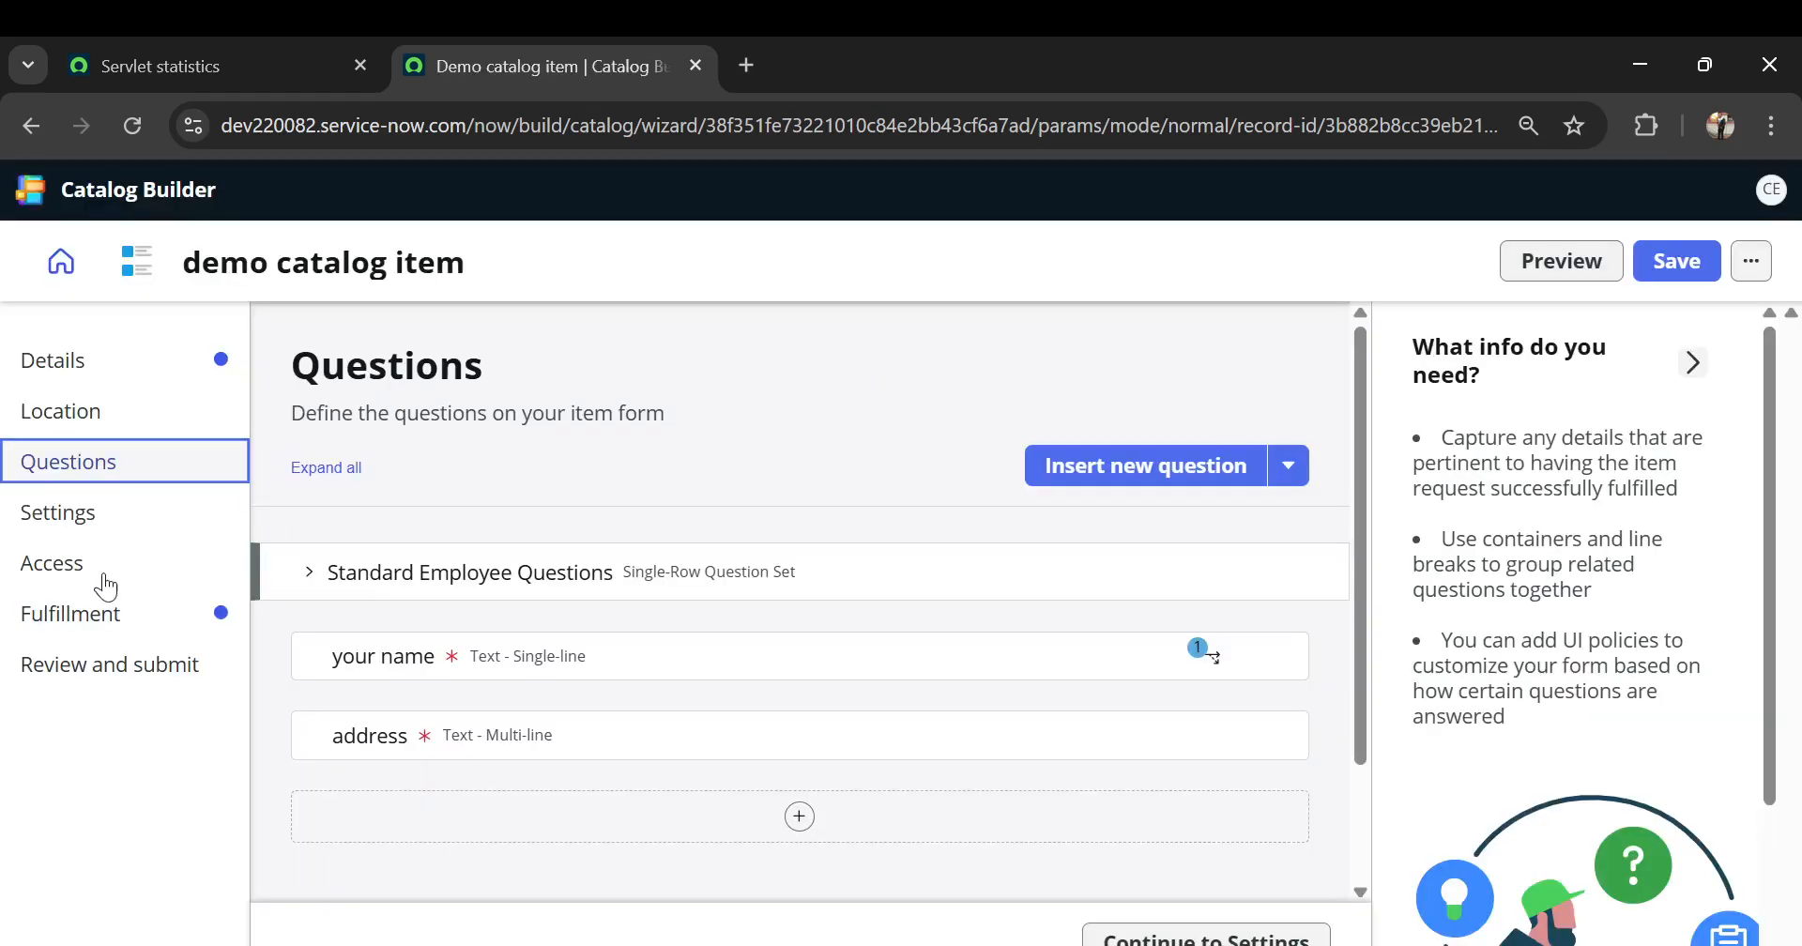
- Review the edited demo catalog item, submit it and return to the Catalog Builder home
{"action": "left_click", "coordinate": [76, 667]}
{"action": "scroll", "coordinate": [656, 667], "scroll_direction": "down", "scroll_amount": 10}
{"action": "scroll", "coordinate": [1157, 702], "scroll_direction": "down", "scroll_amount": 5}
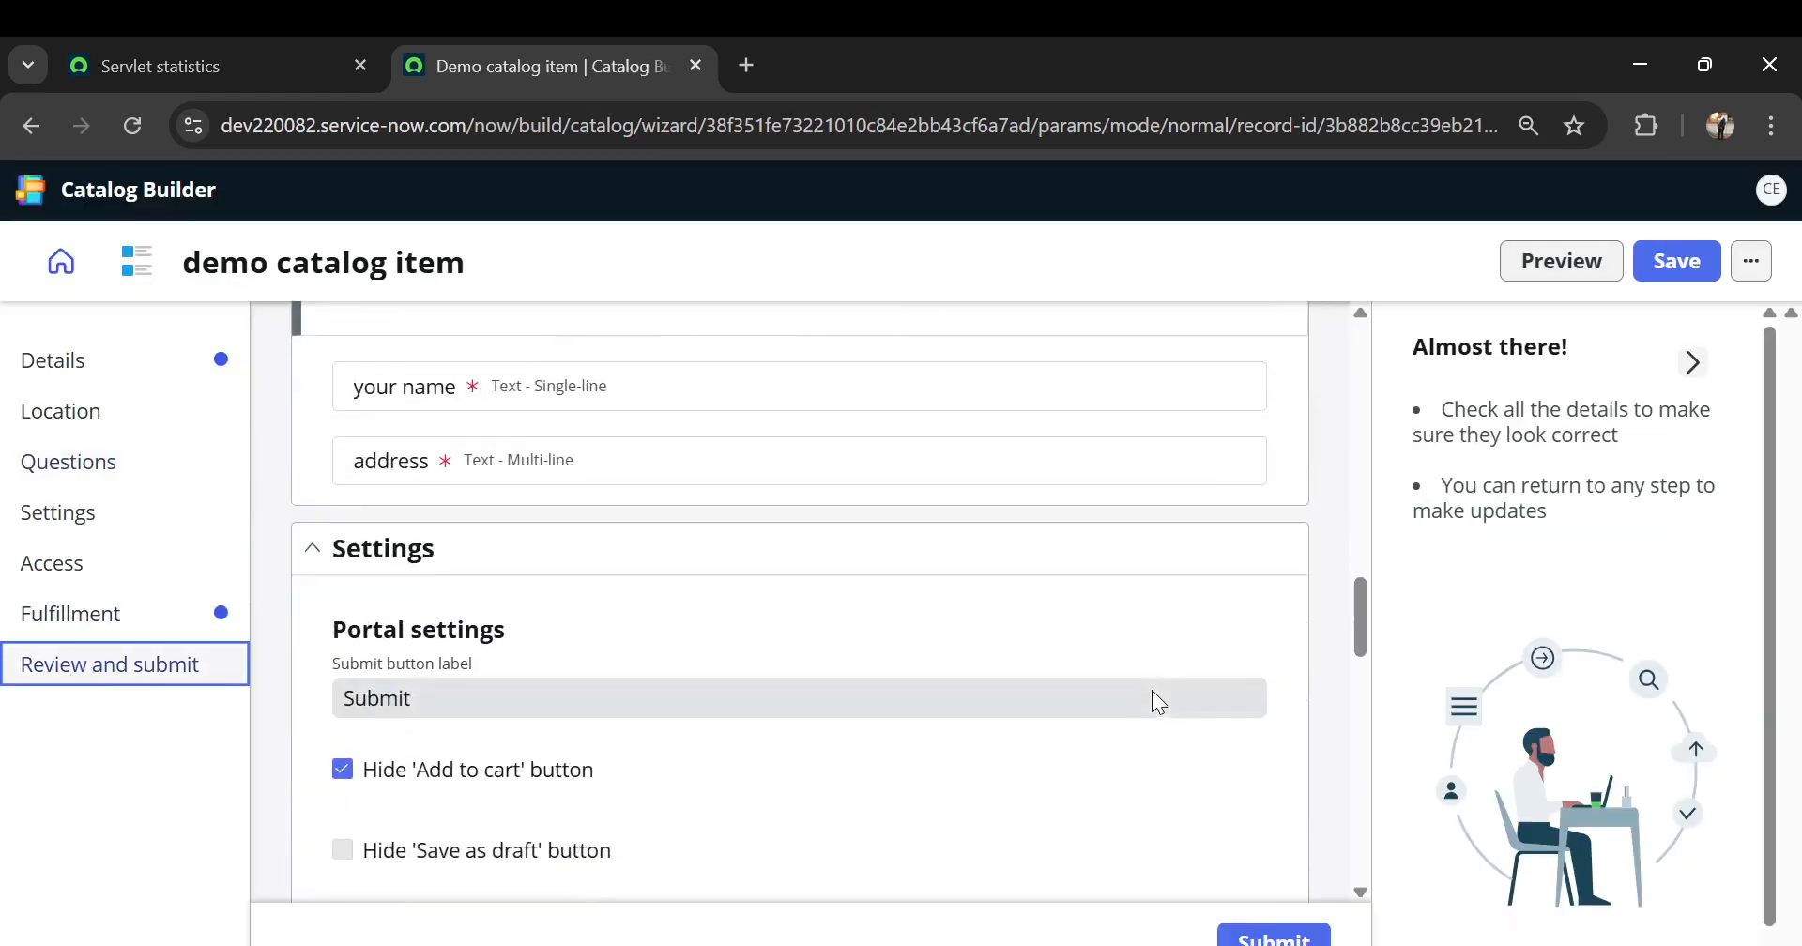
{"action": "left_click", "coordinate": [1291, 937]}
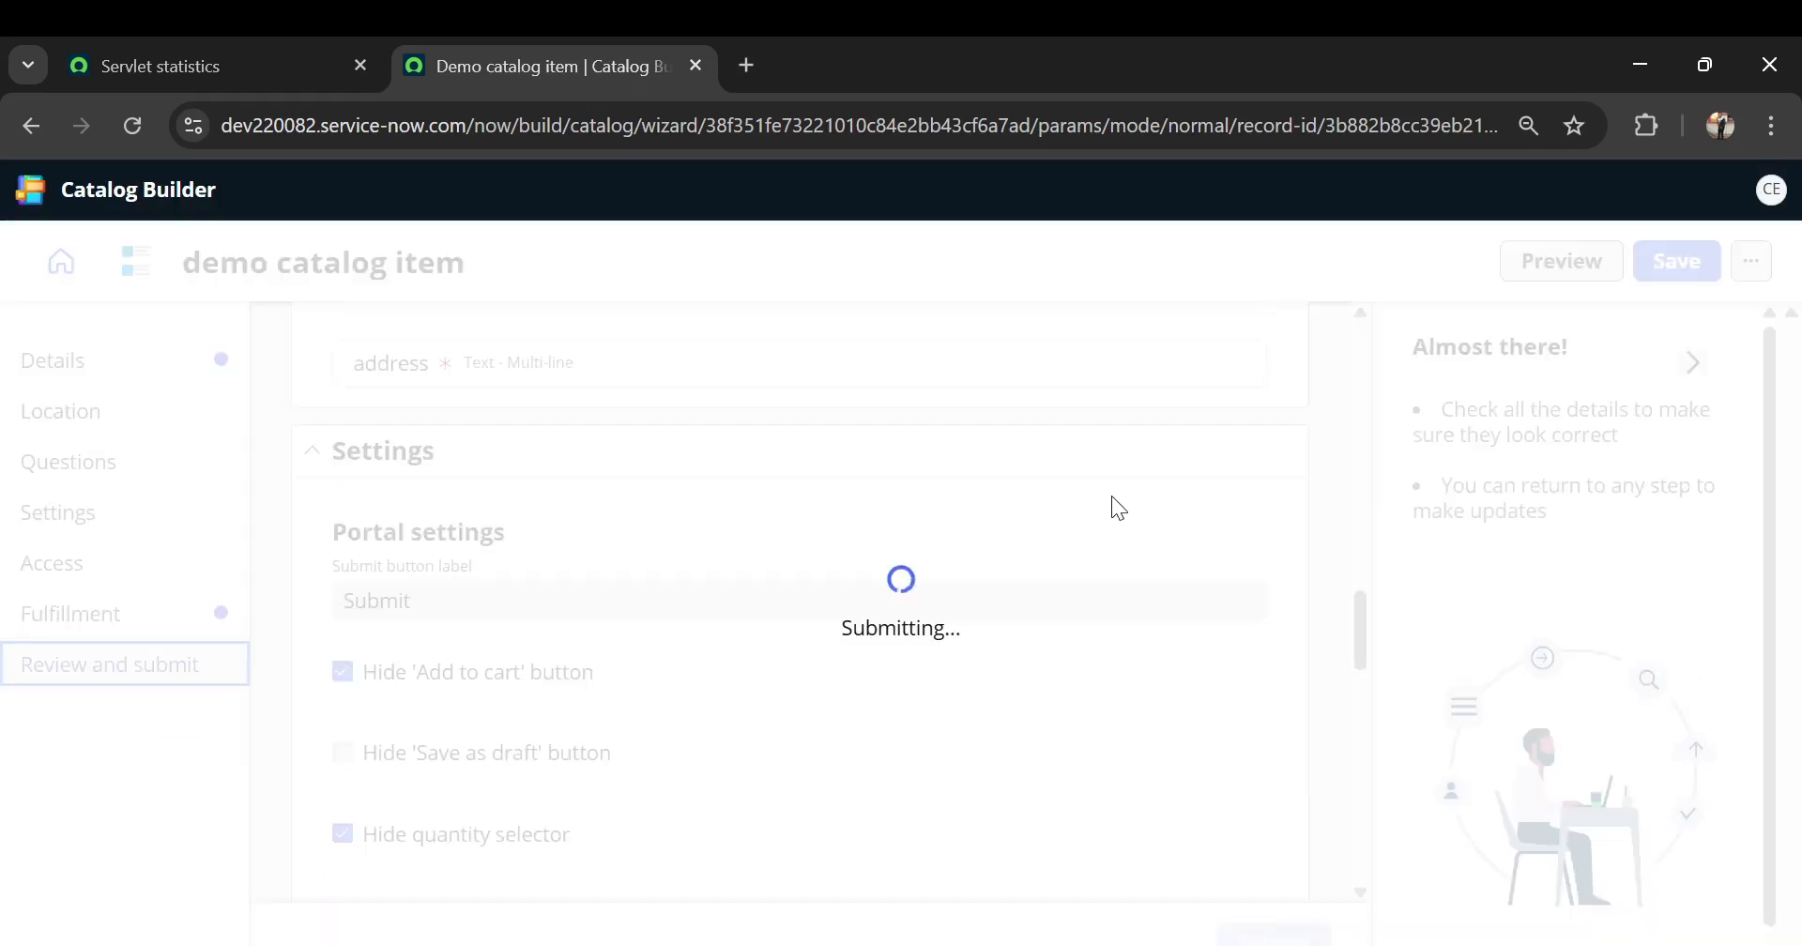
{"action": "left_click", "coordinate": [726, 916]}
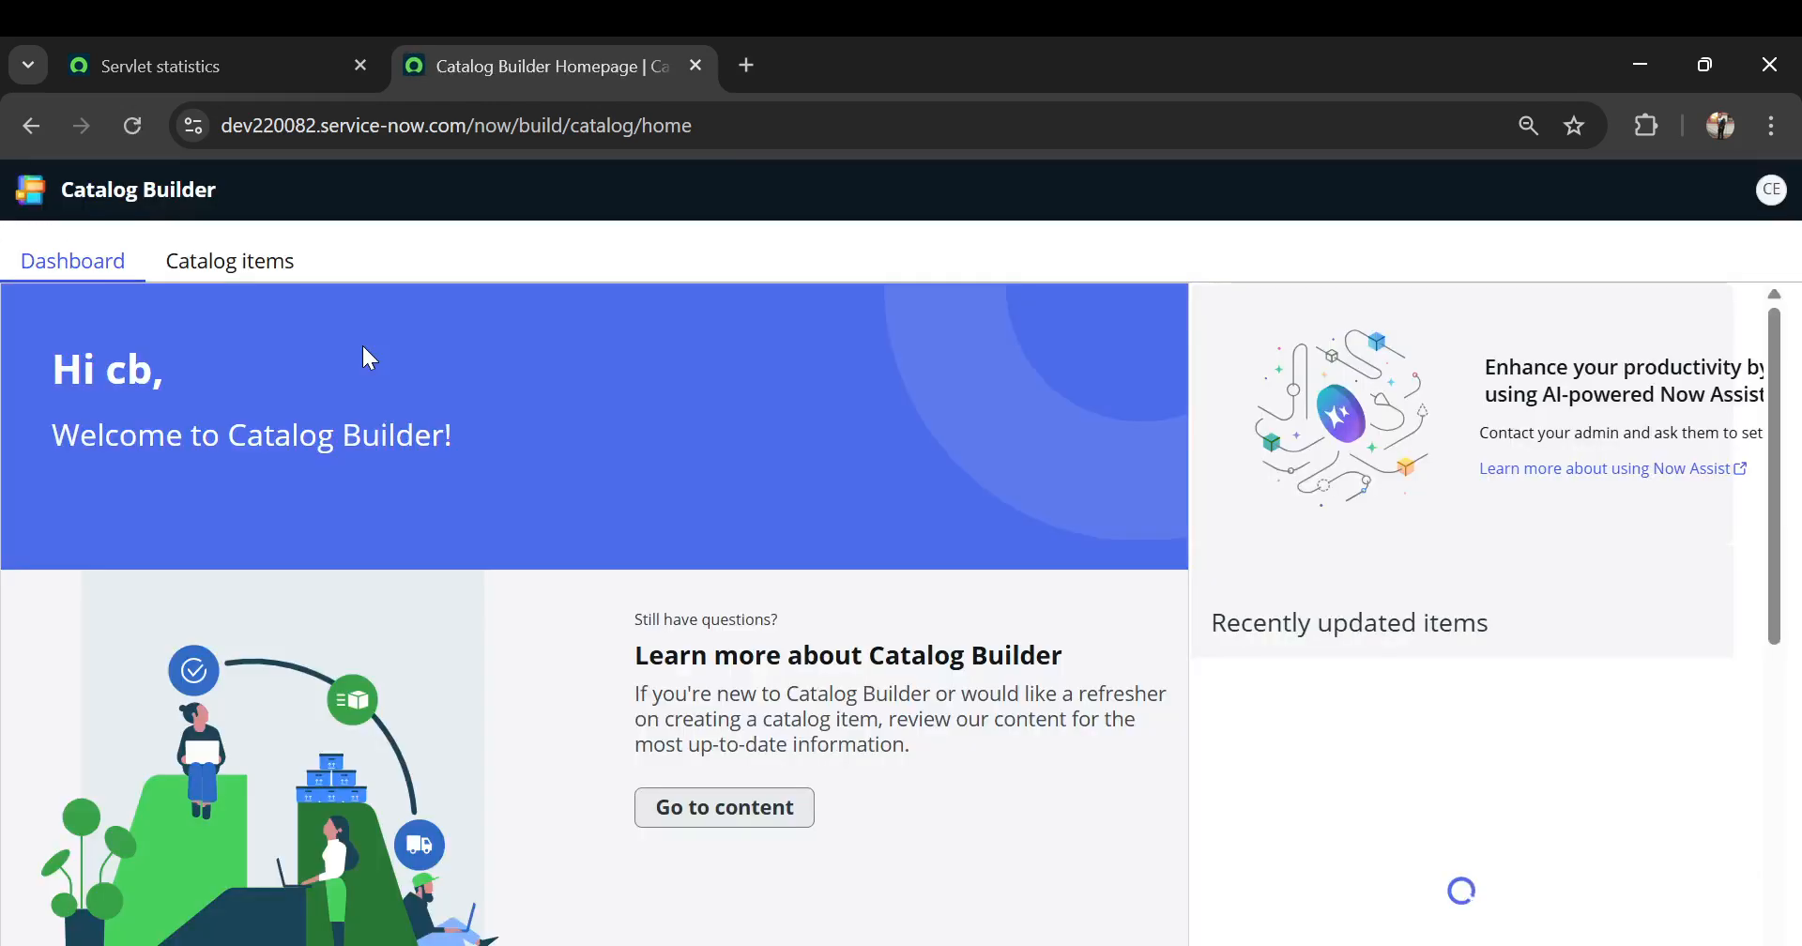
- Open the list of catalog items and refresh it until the publishing state of demo catalog item is updated
{"action": "left_click", "coordinate": [235, 268]}
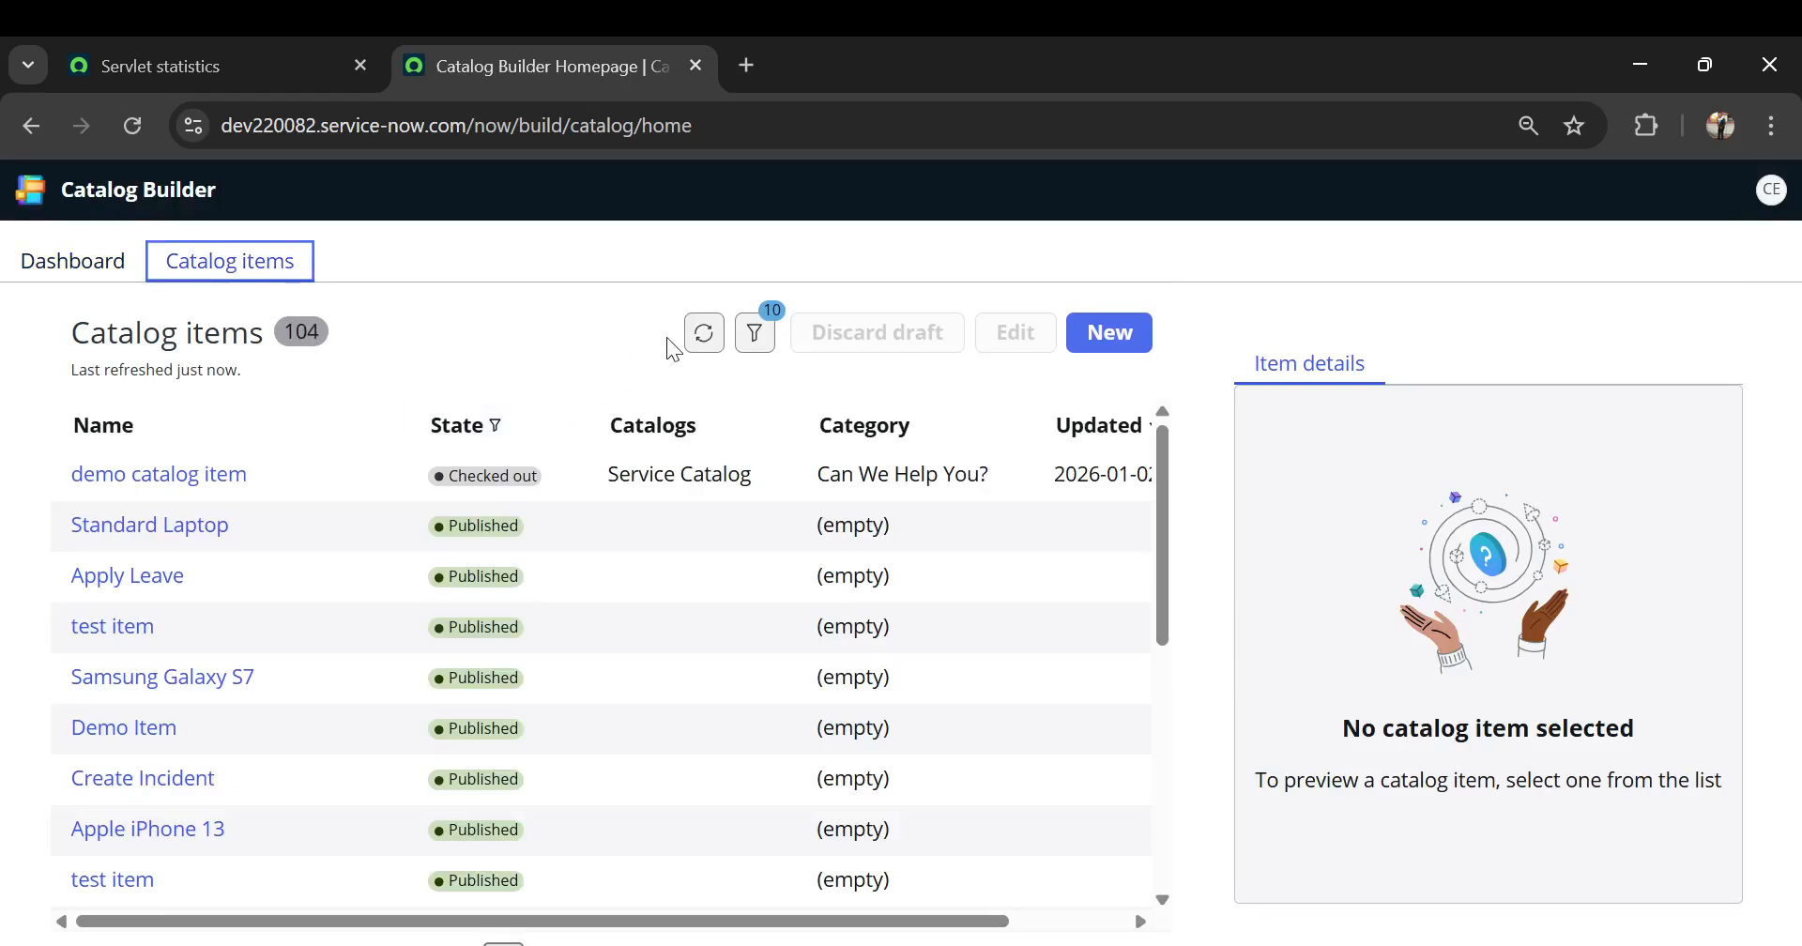
{"action": "left_click", "coordinate": [702, 337]}
{"action": "left_click", "coordinate": [703, 334]}
{"action": "left_click", "coordinate": [702, 334]}
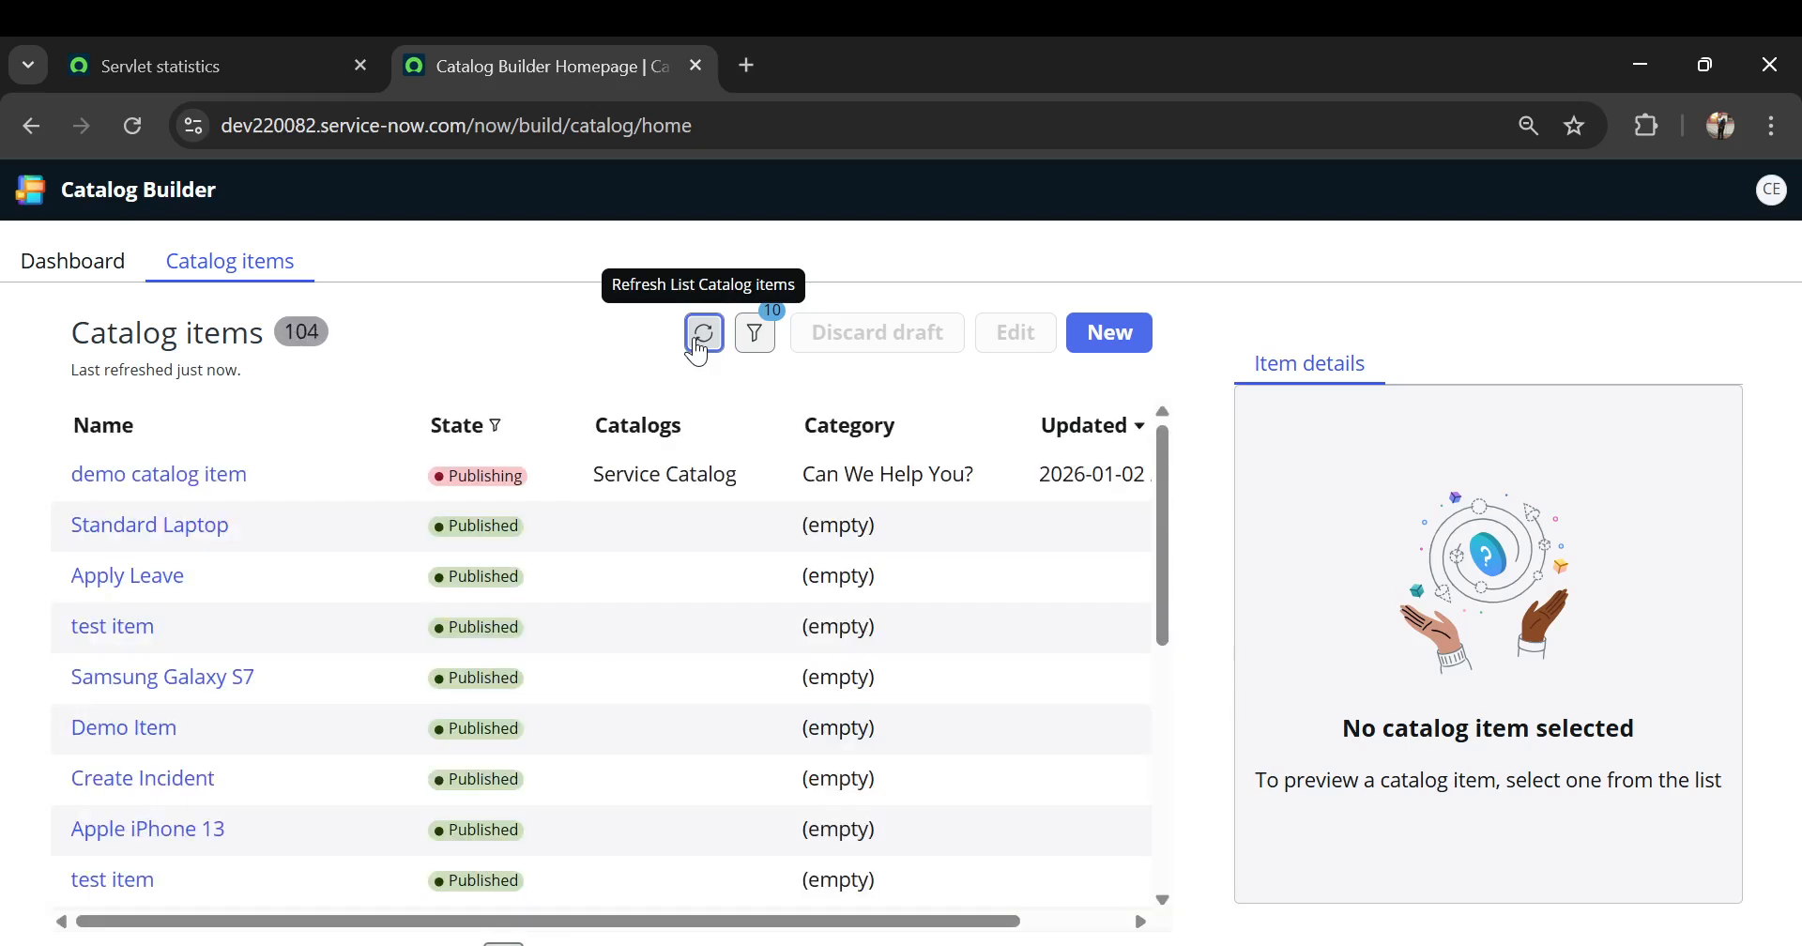
{"action": "left_click", "coordinate": [697, 349]}
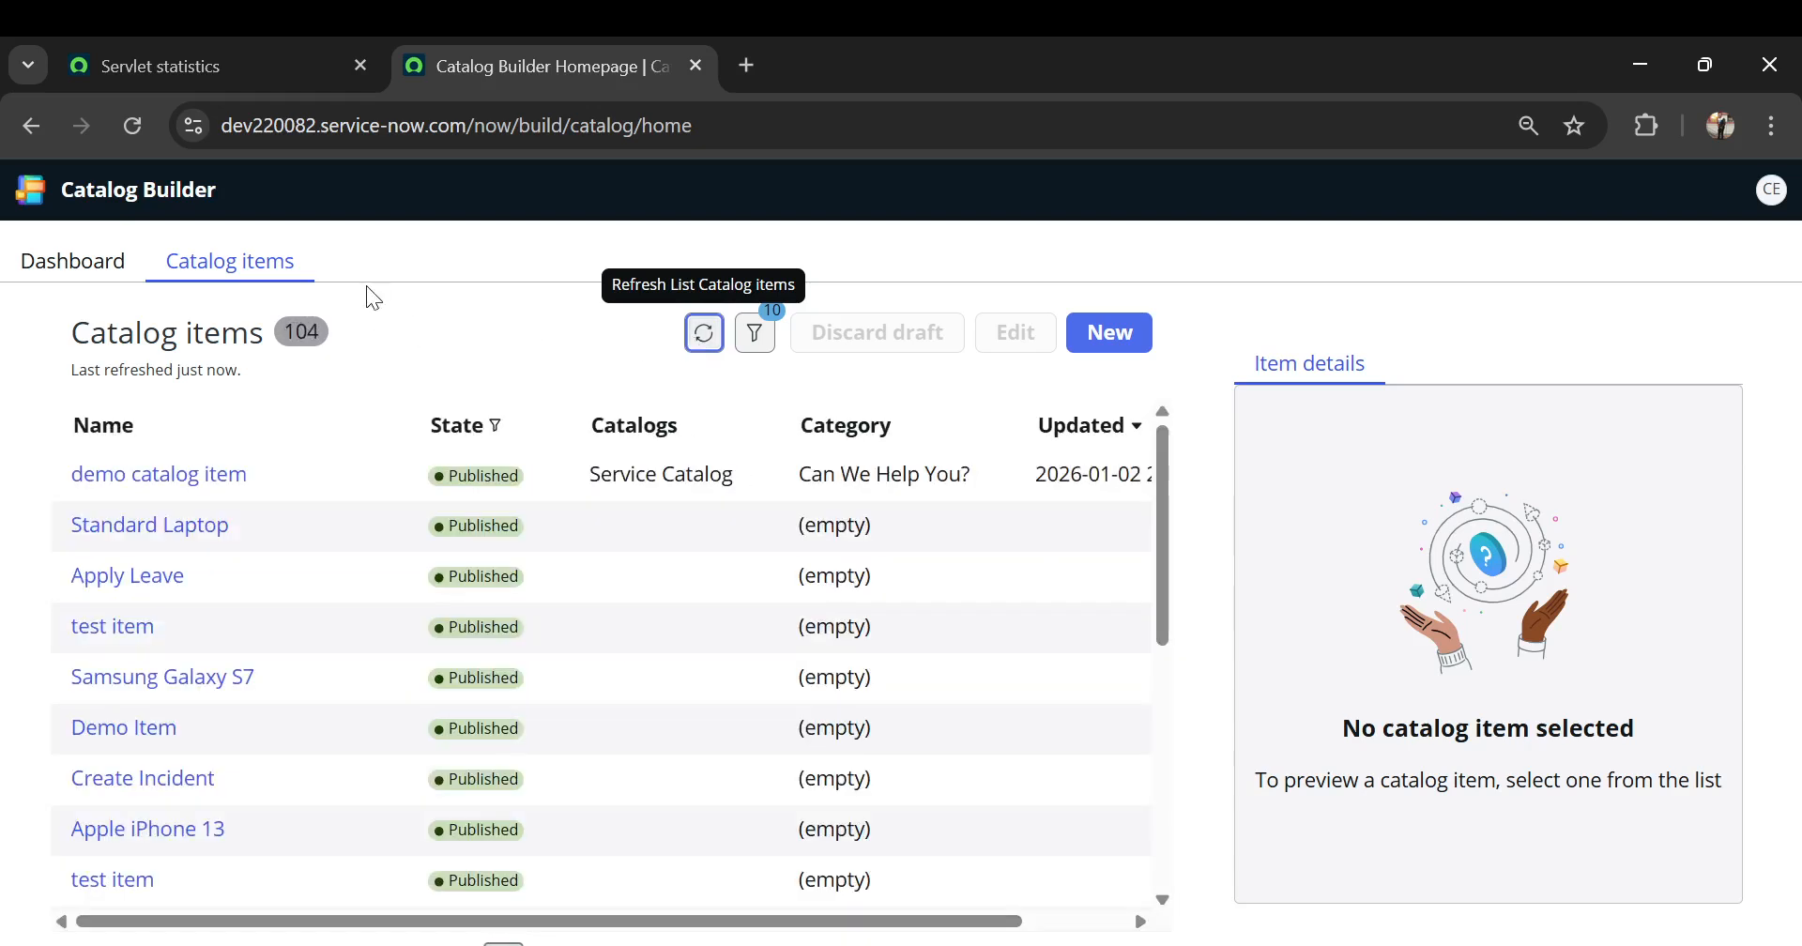
- Leave Catalog Builder for the instance's main ServiceNow page and end the impersonation of the editor
{"action": "left_click", "coordinate": [1771, 193]}
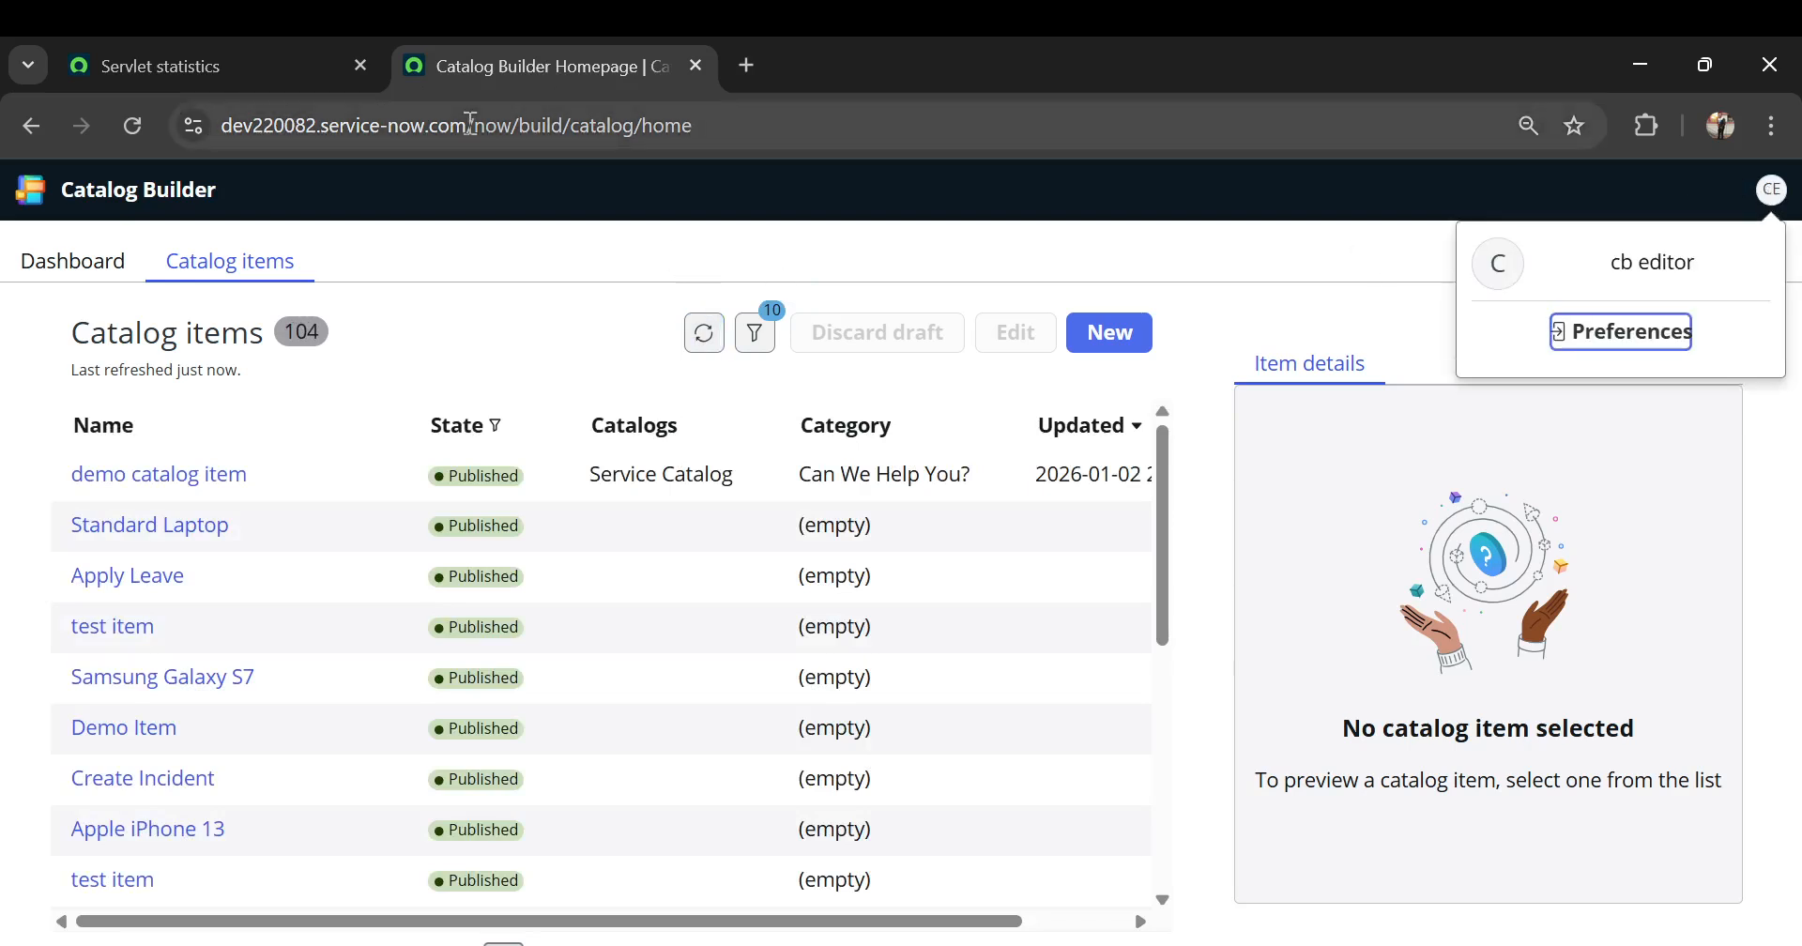
{"action": "left_click_drag", "start_coordinate": [470, 125], "coordinate": [991, 167]}
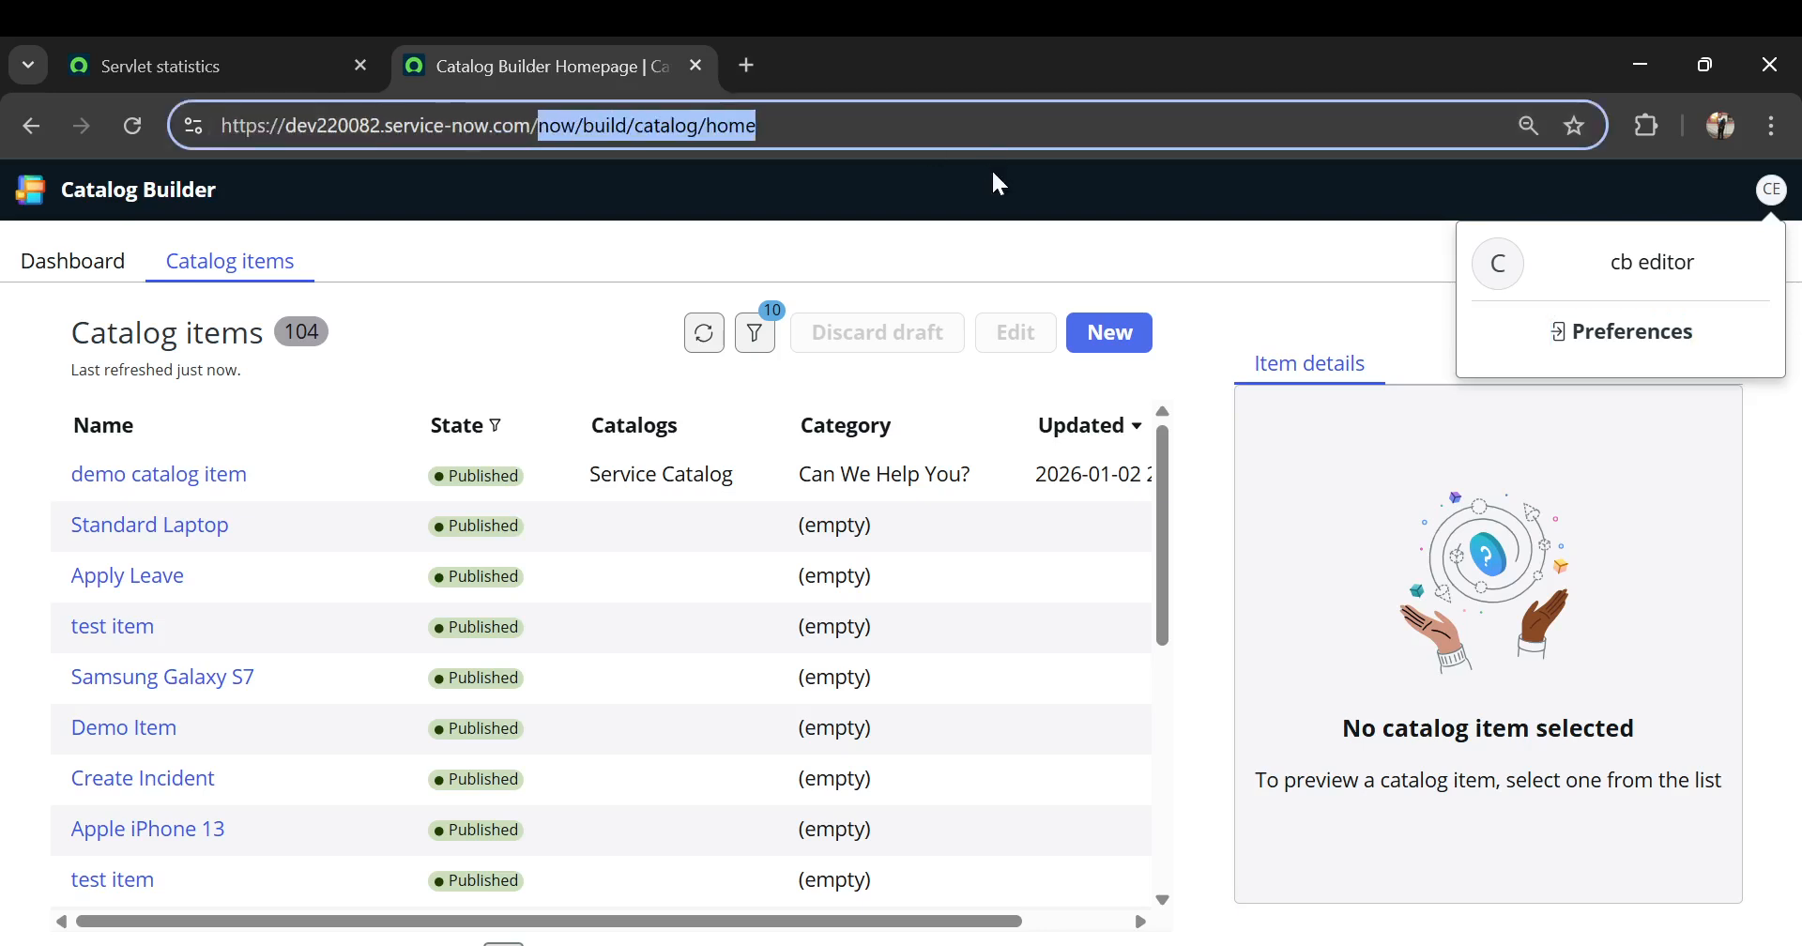
{"action": "key", "text": "BackSpace"}
{"action": "key", "text": "Return"}
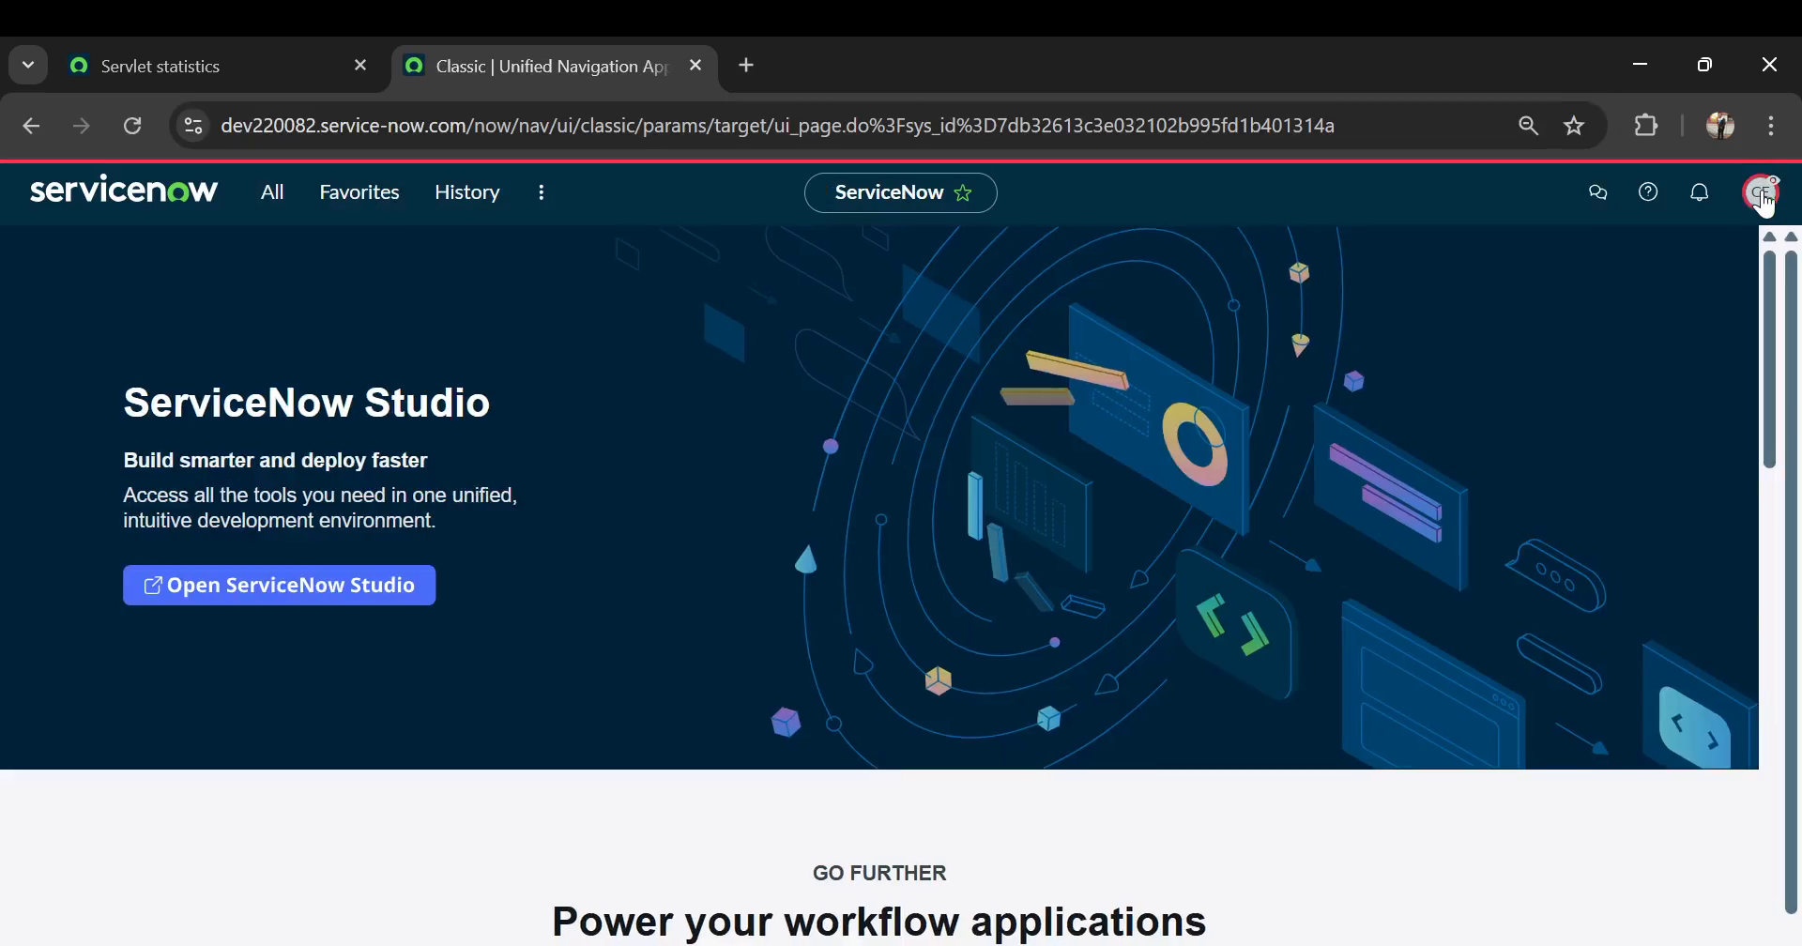
{"action": "left_click", "coordinate": [1762, 193]}
{"action": "left_click", "coordinate": [1555, 526]}
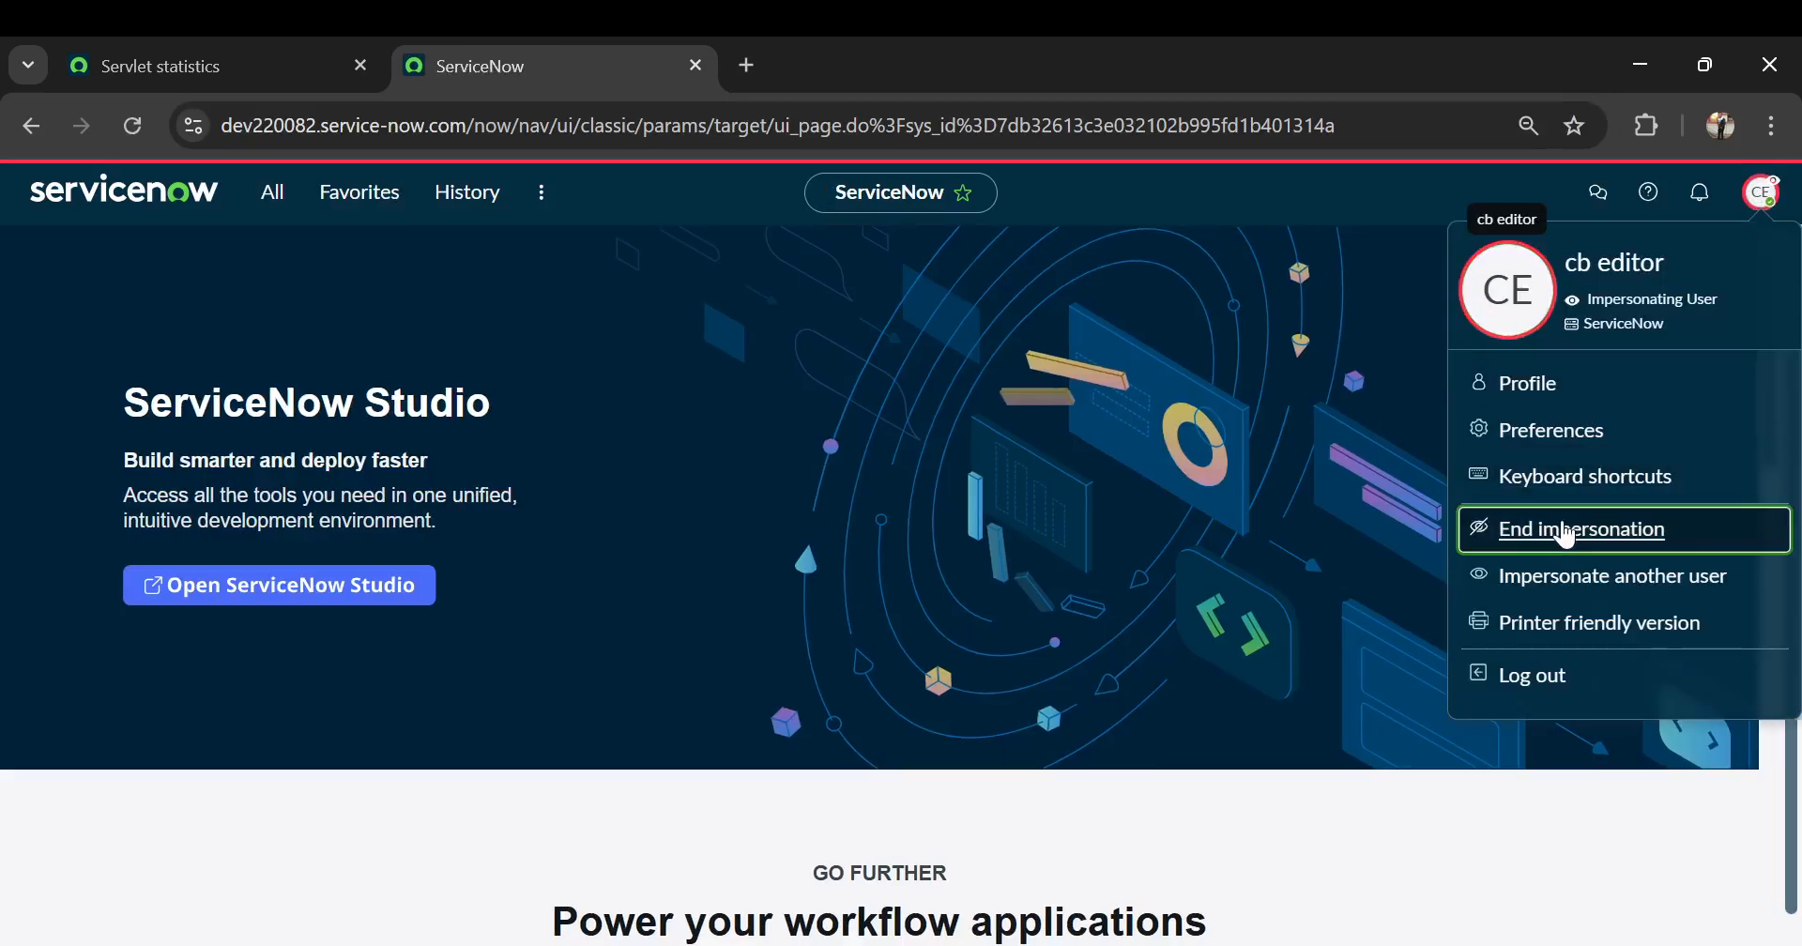
- Go to the instance's Service Portal at /sp and open its catalog for browsing by categories
{"action": "left_click_drag", "start_coordinate": [475, 123], "coordinate": [1483, 479]}
{"action": "type", "text": "sp"}
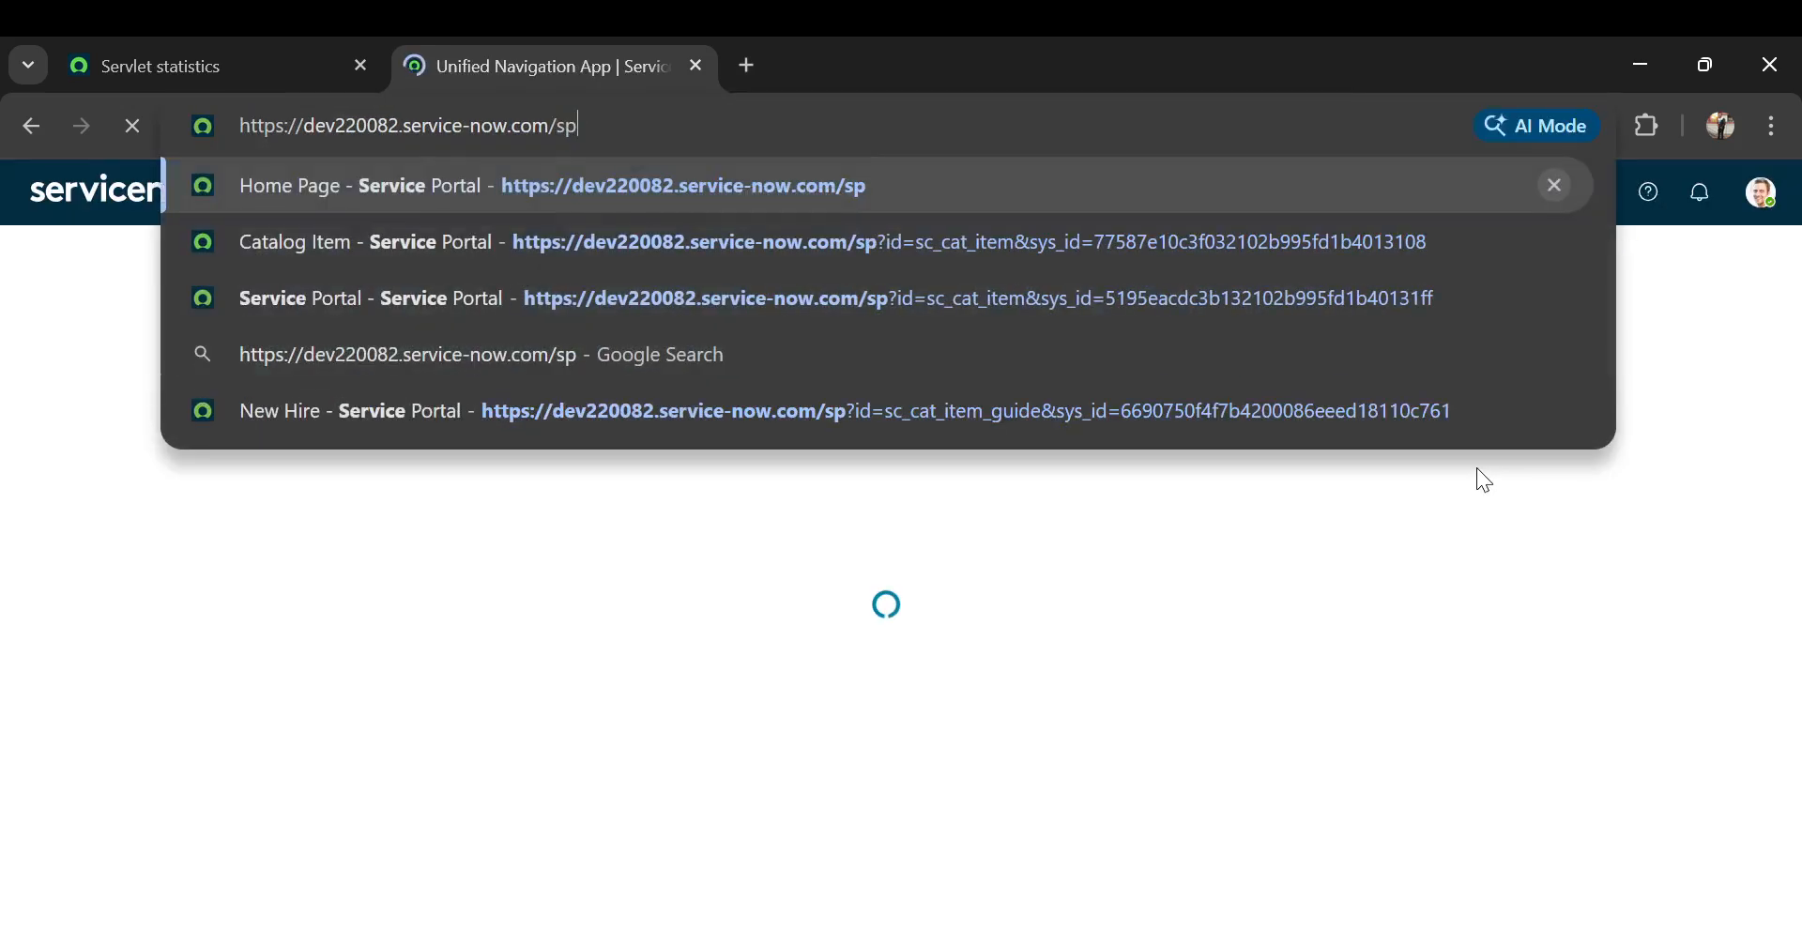
{"action": "key", "text": "Return"}
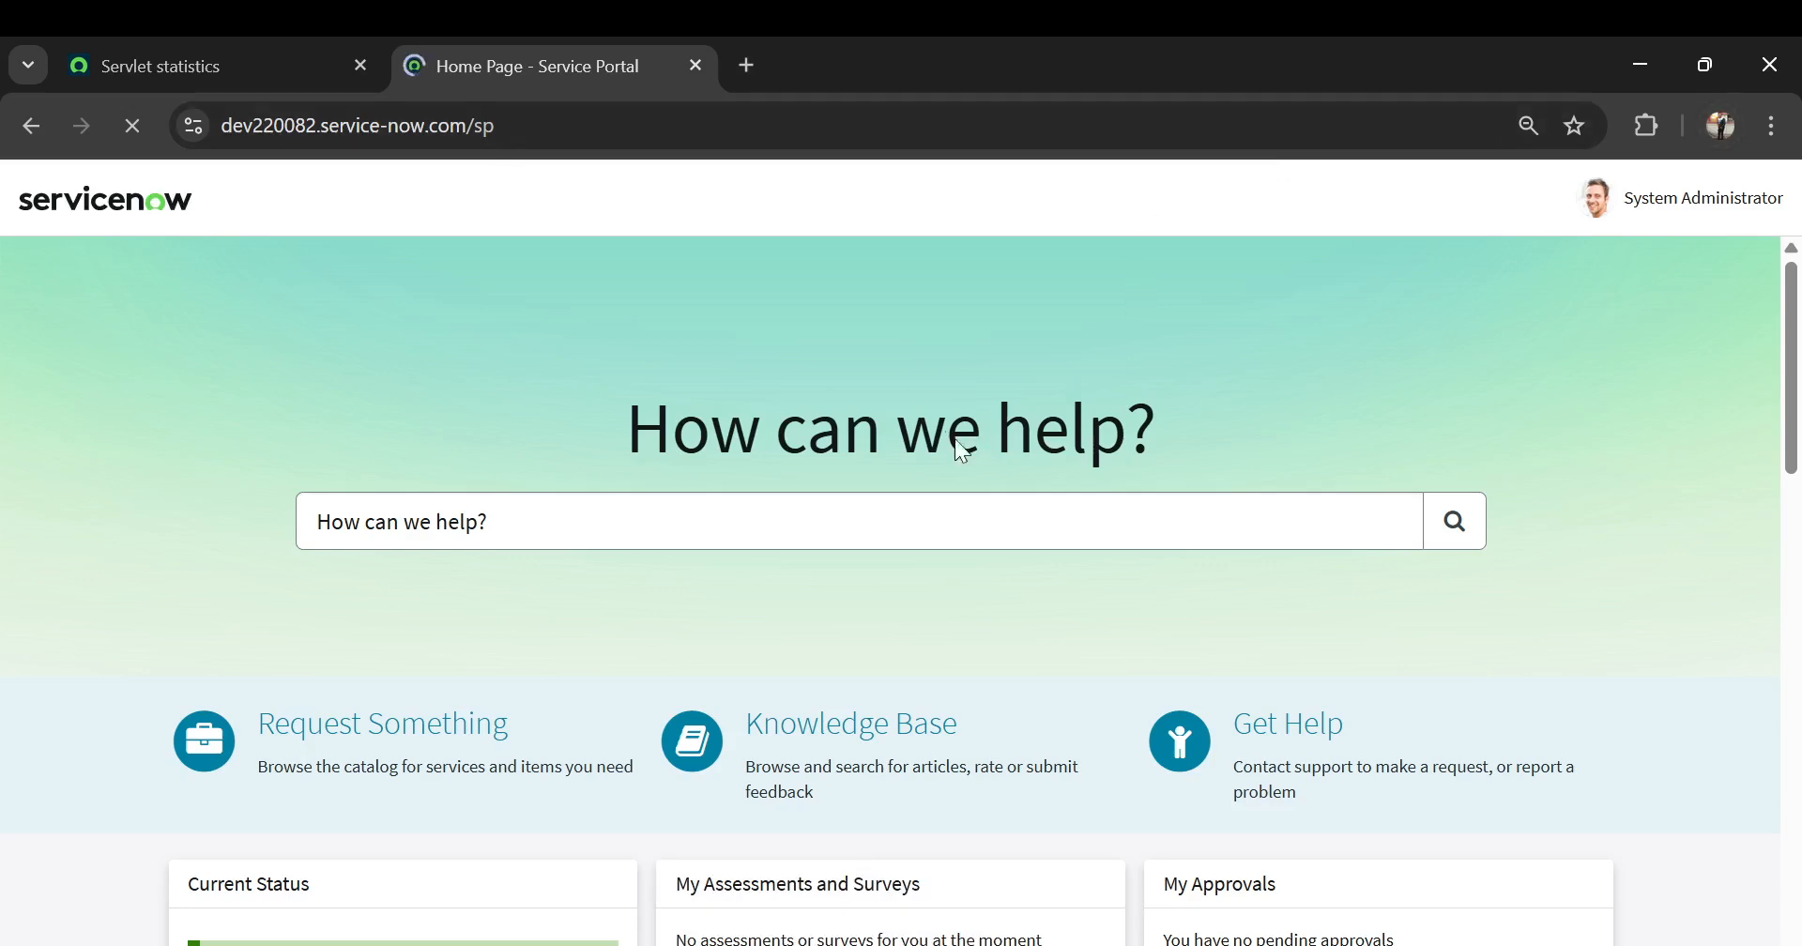
{"action": "left_click", "coordinate": [1106, 204]}
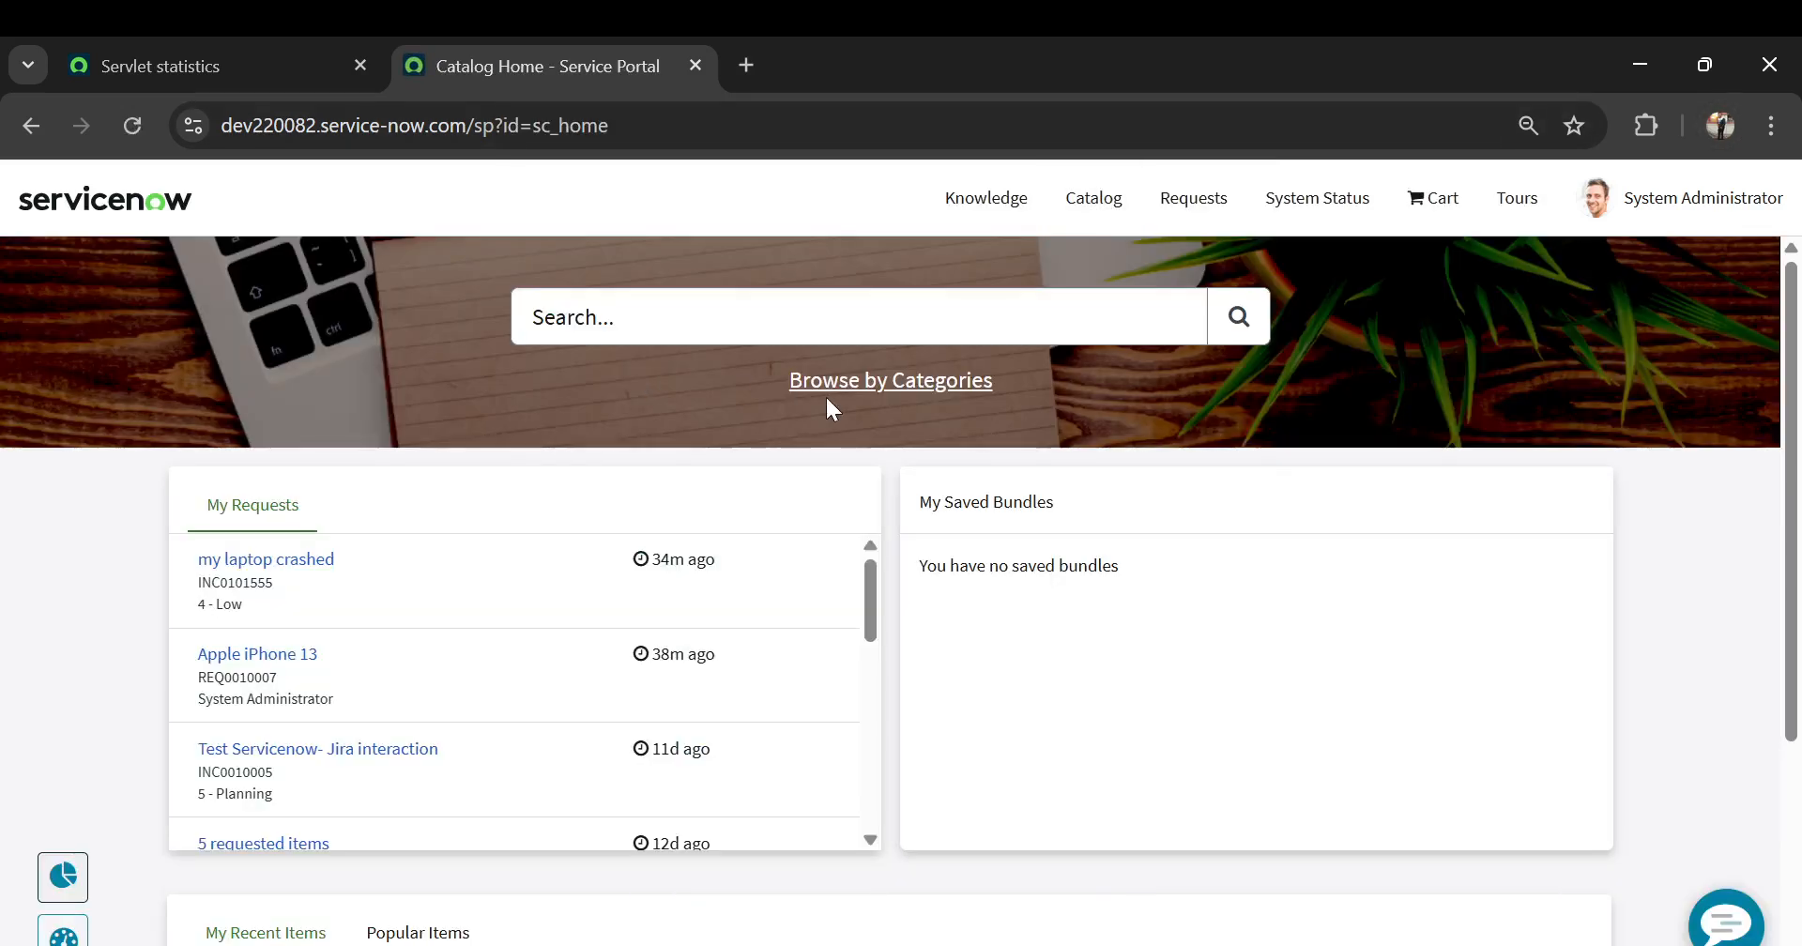
{"action": "left_click", "coordinate": [858, 387]}
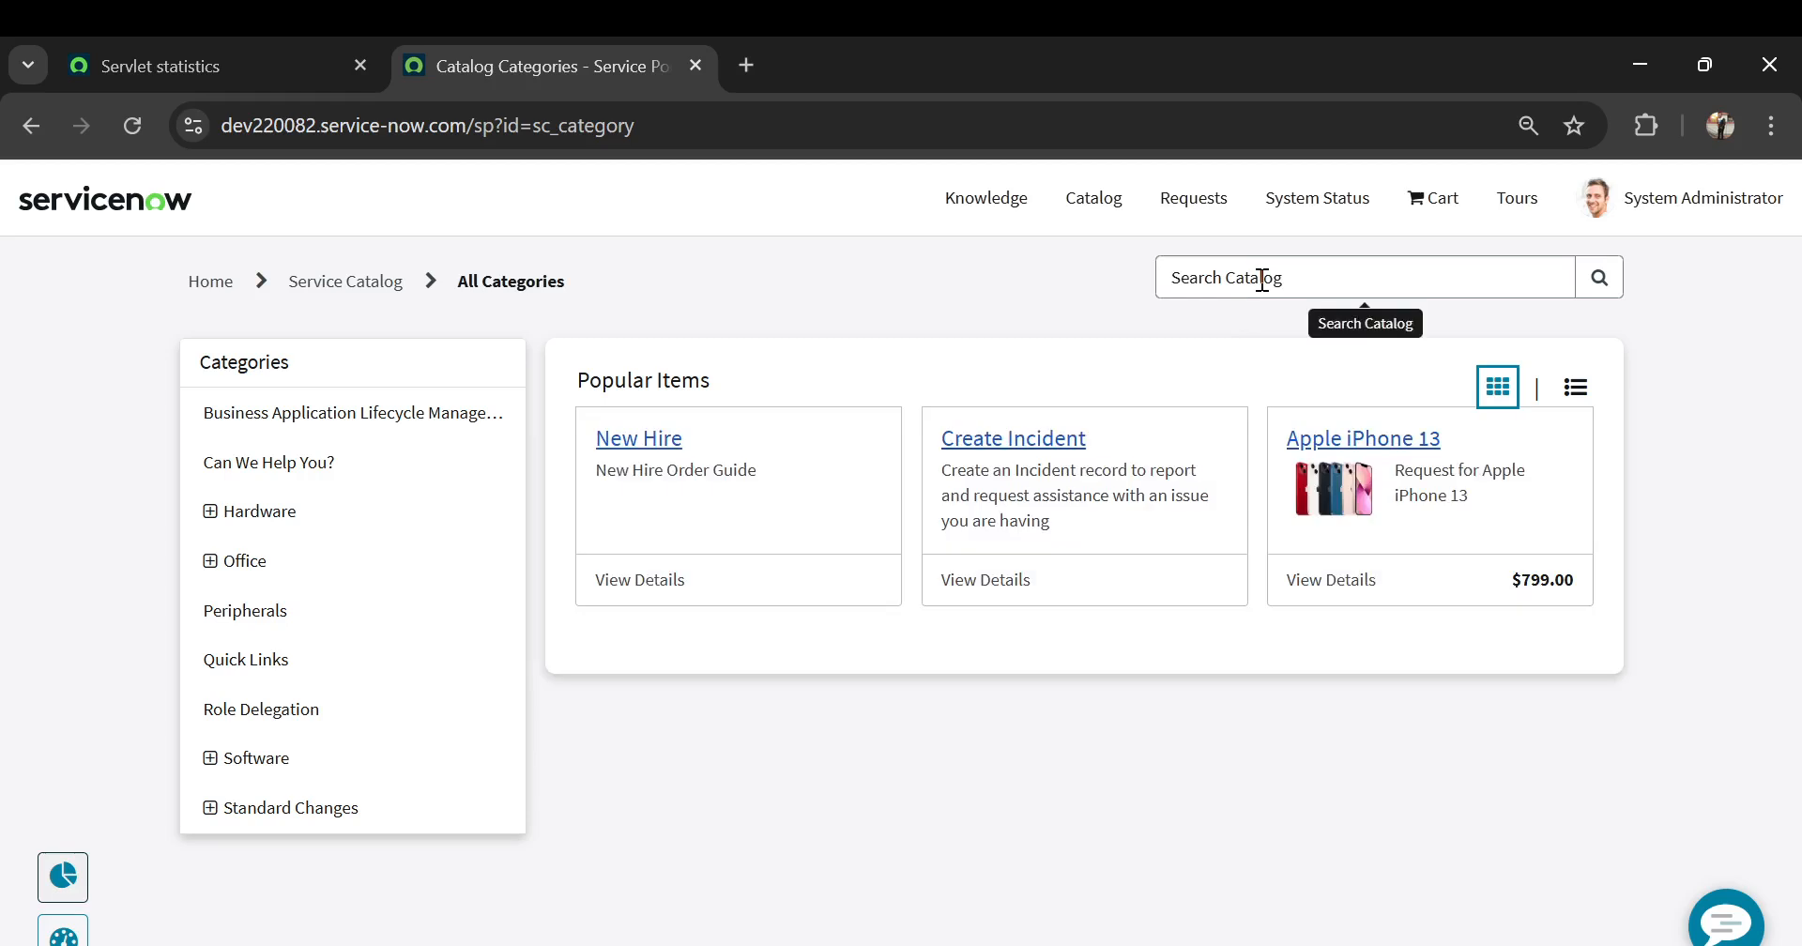
- Search the portal catalog for "demo catalog item" and open that item's request form
{"action": "left_click", "coordinate": [1262, 280]}
{"action": "type", "text": "demo catalog item"}
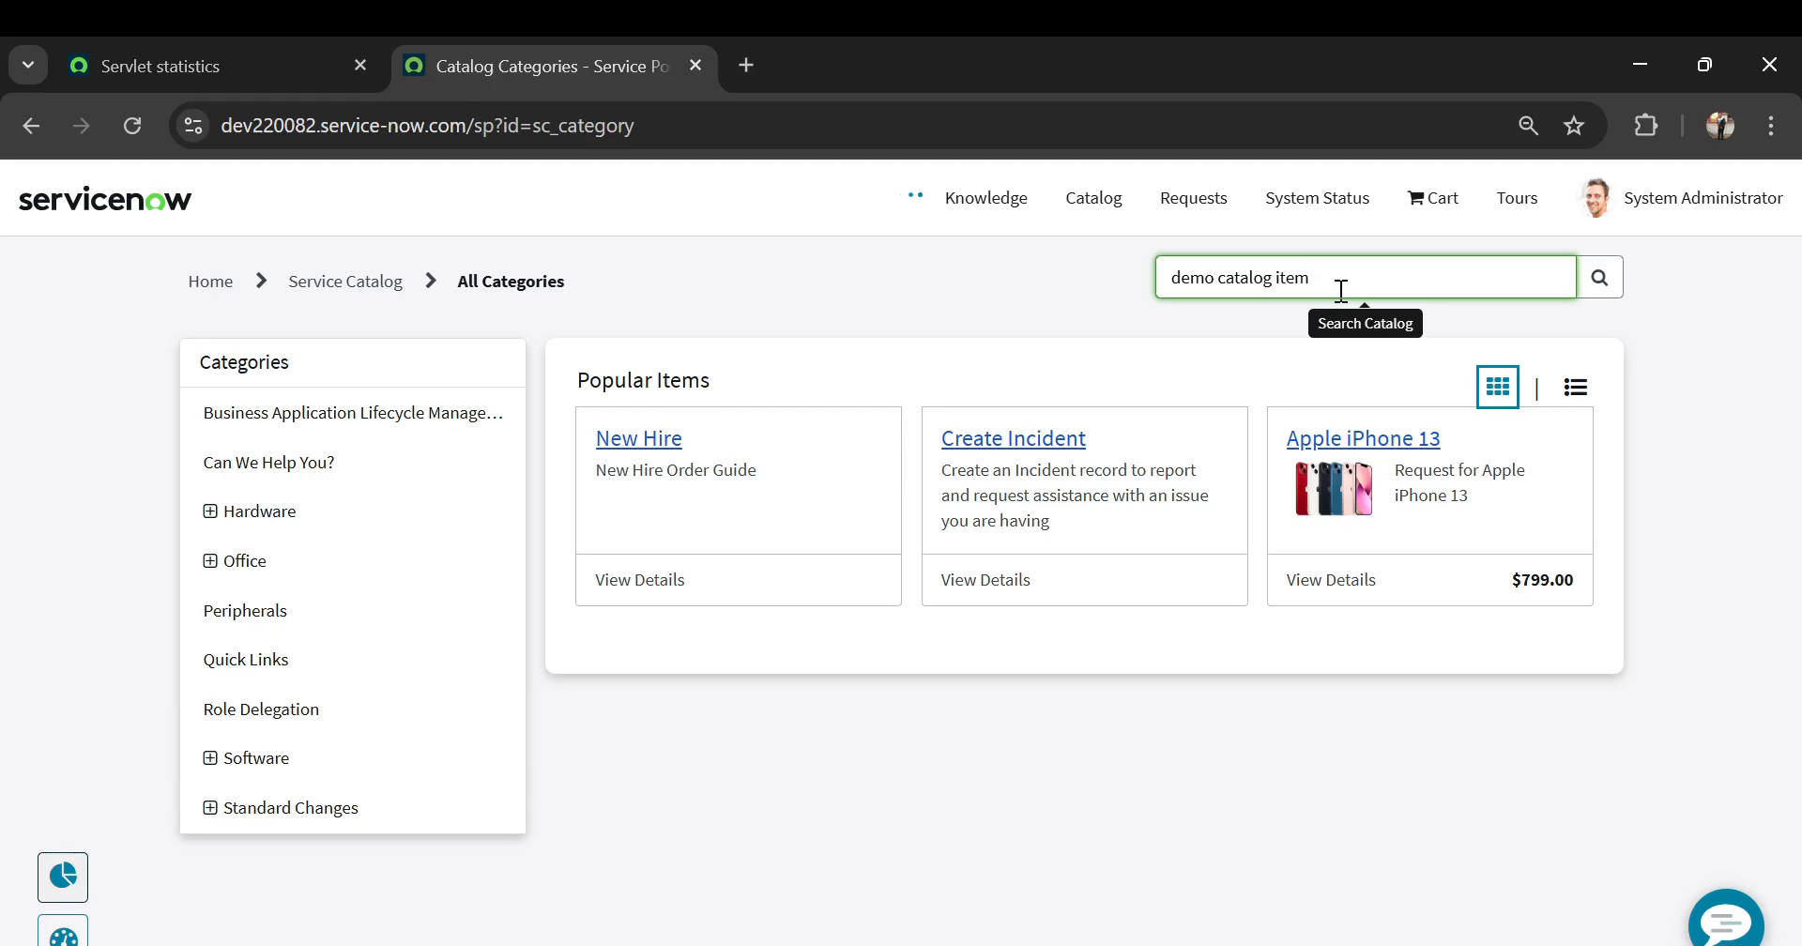
{"action": "key", "text": "Return"}
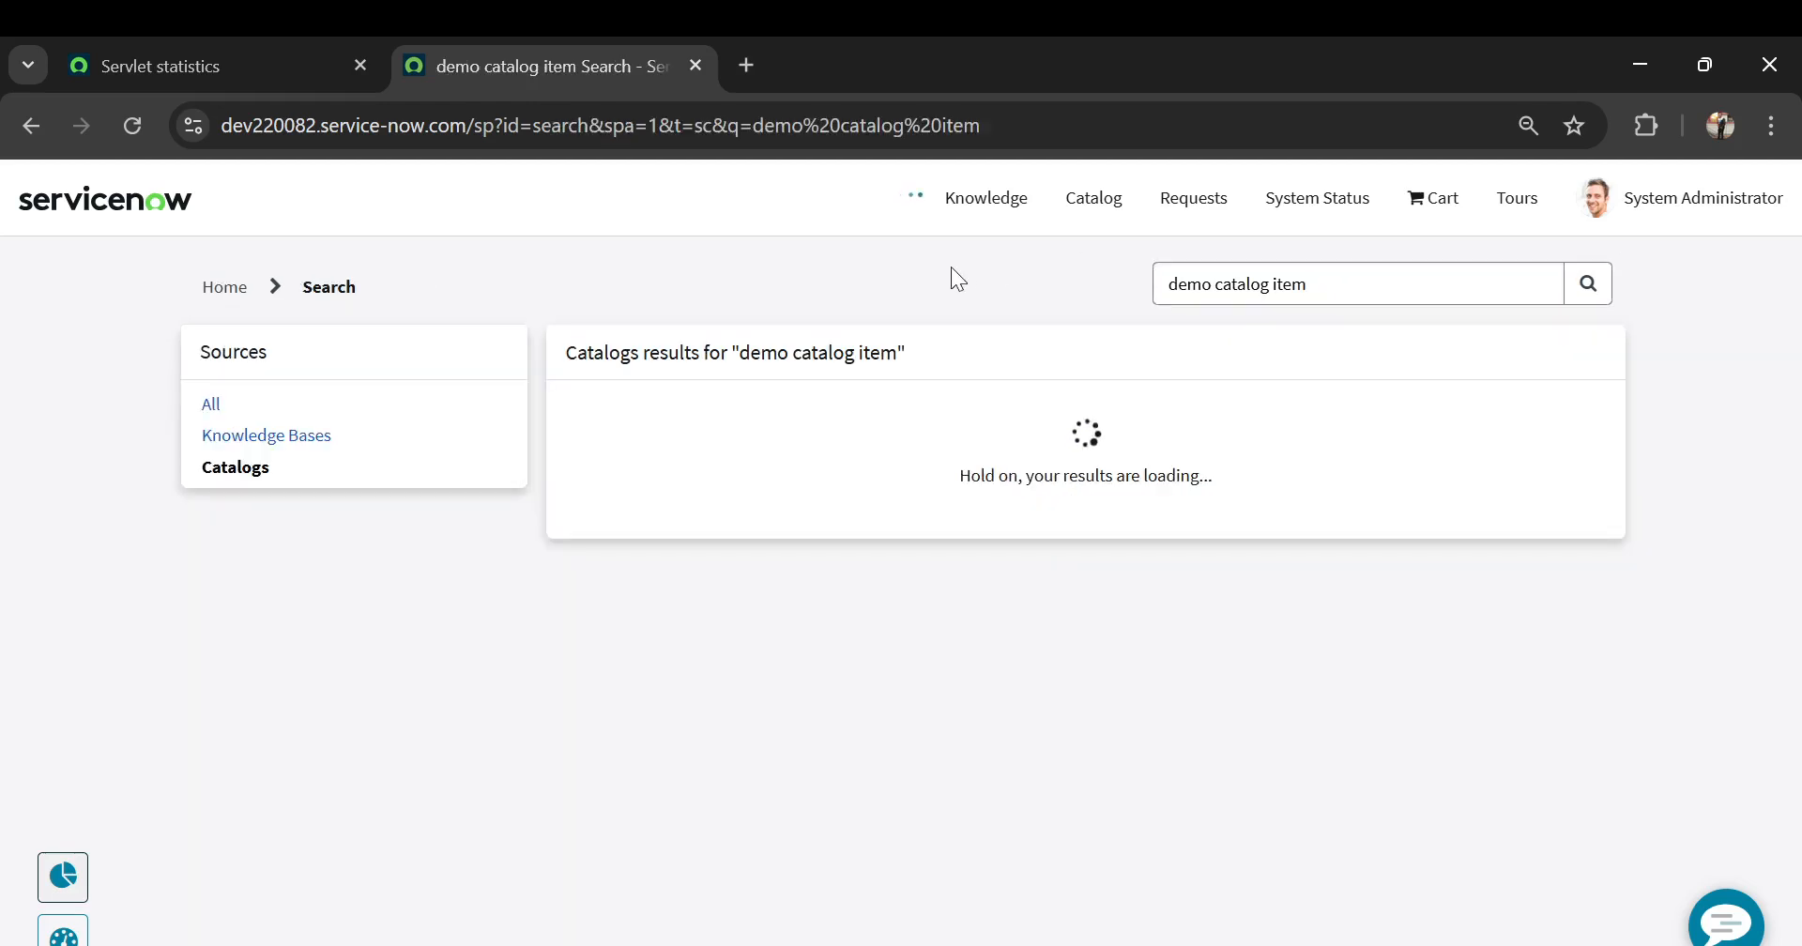
{"action": "left_click", "coordinate": [669, 444]}
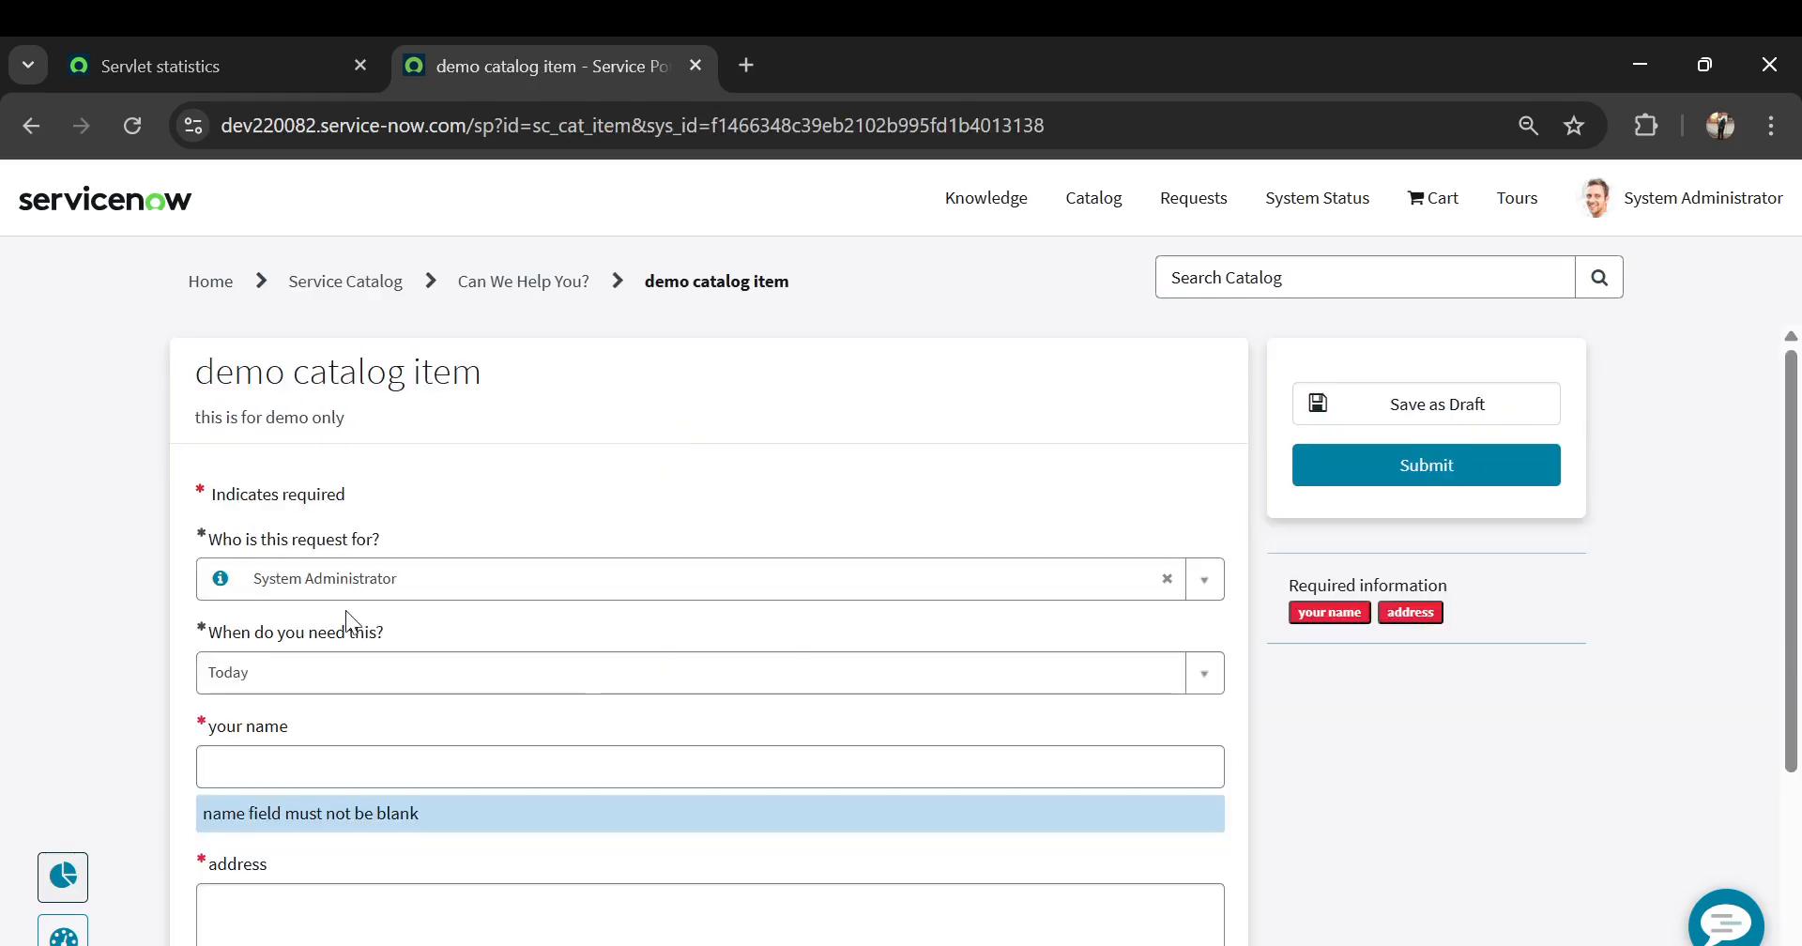
- Enter "test" in the "your name" question and leave the field to check its dynamic message behavior
{"action": "scroll", "coordinate": [345, 610], "scroll_direction": "down", "scroll_amount": 1}
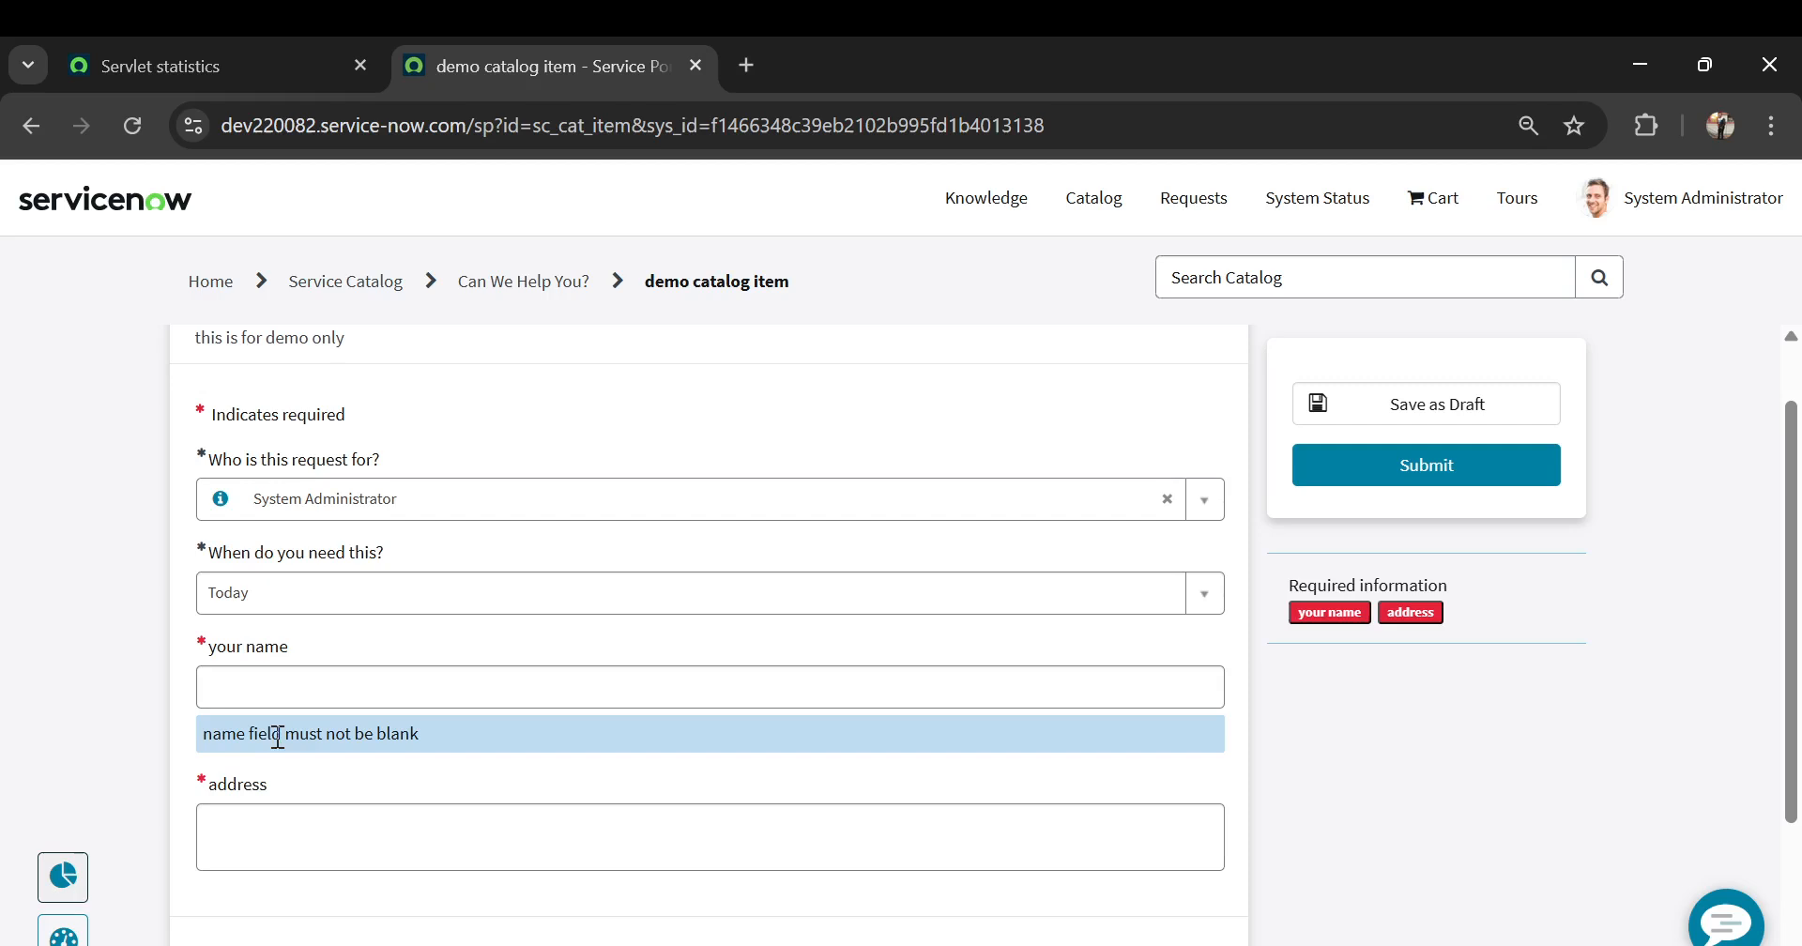
{"action": "left_click", "coordinate": [327, 697]}
{"action": "type", "text": "test"}
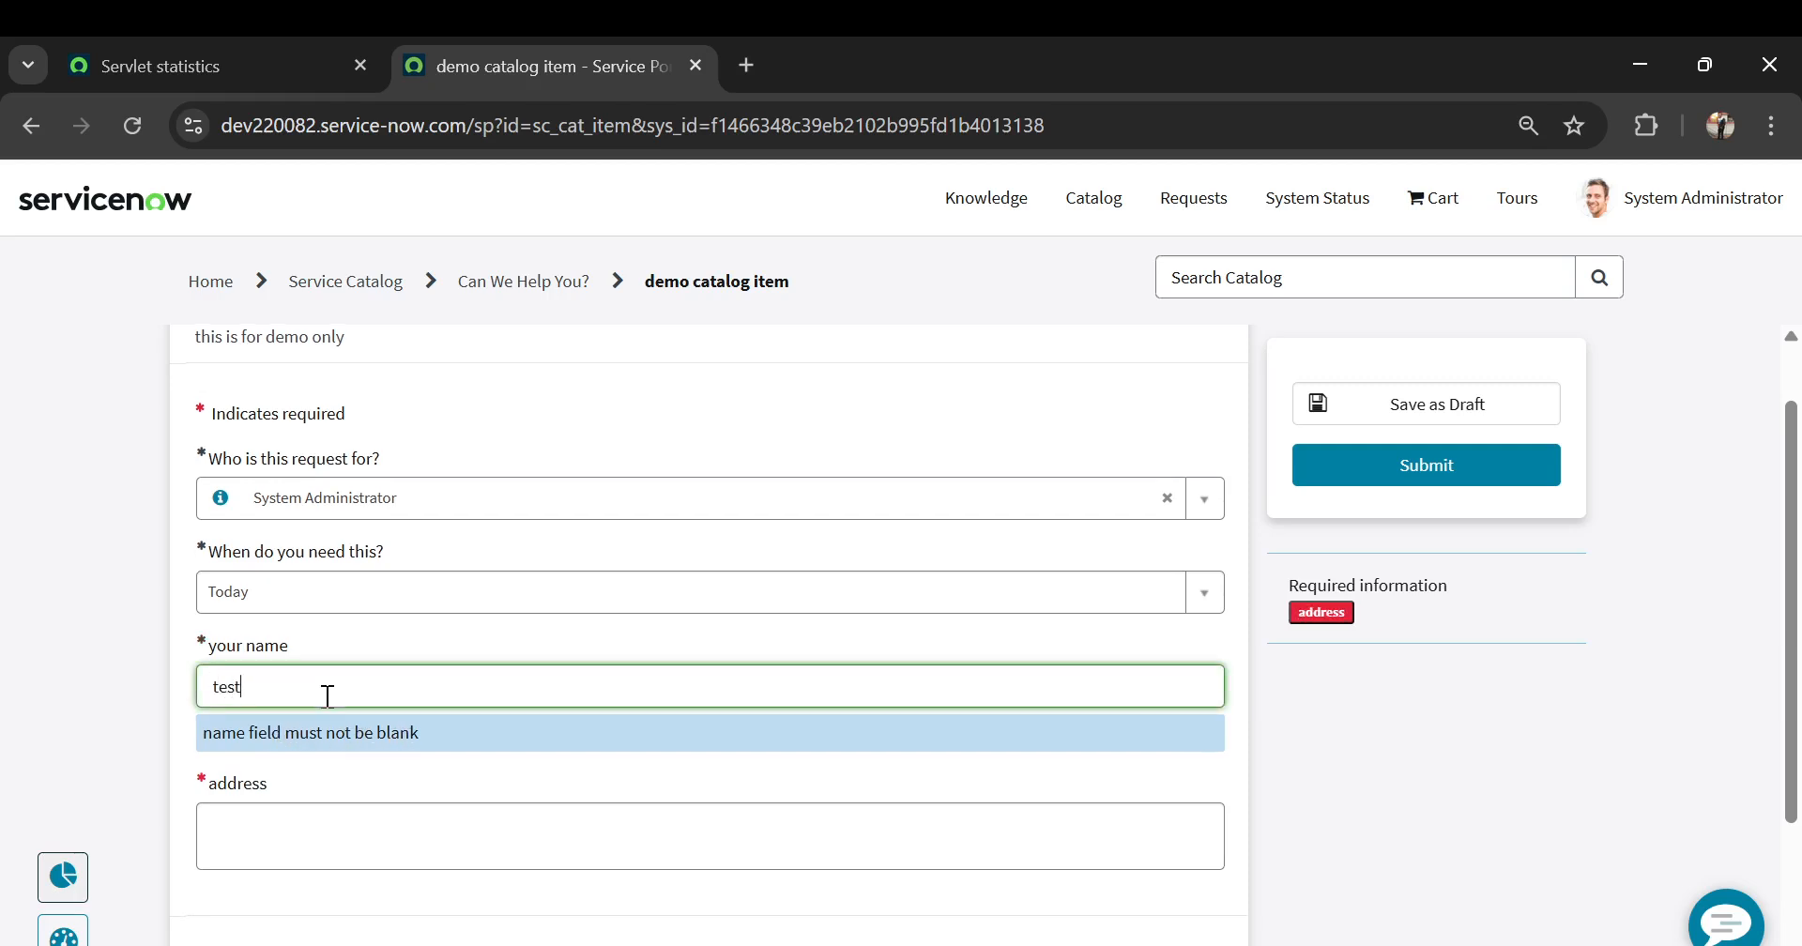
{"action": "left_click", "coordinate": [304, 631]}
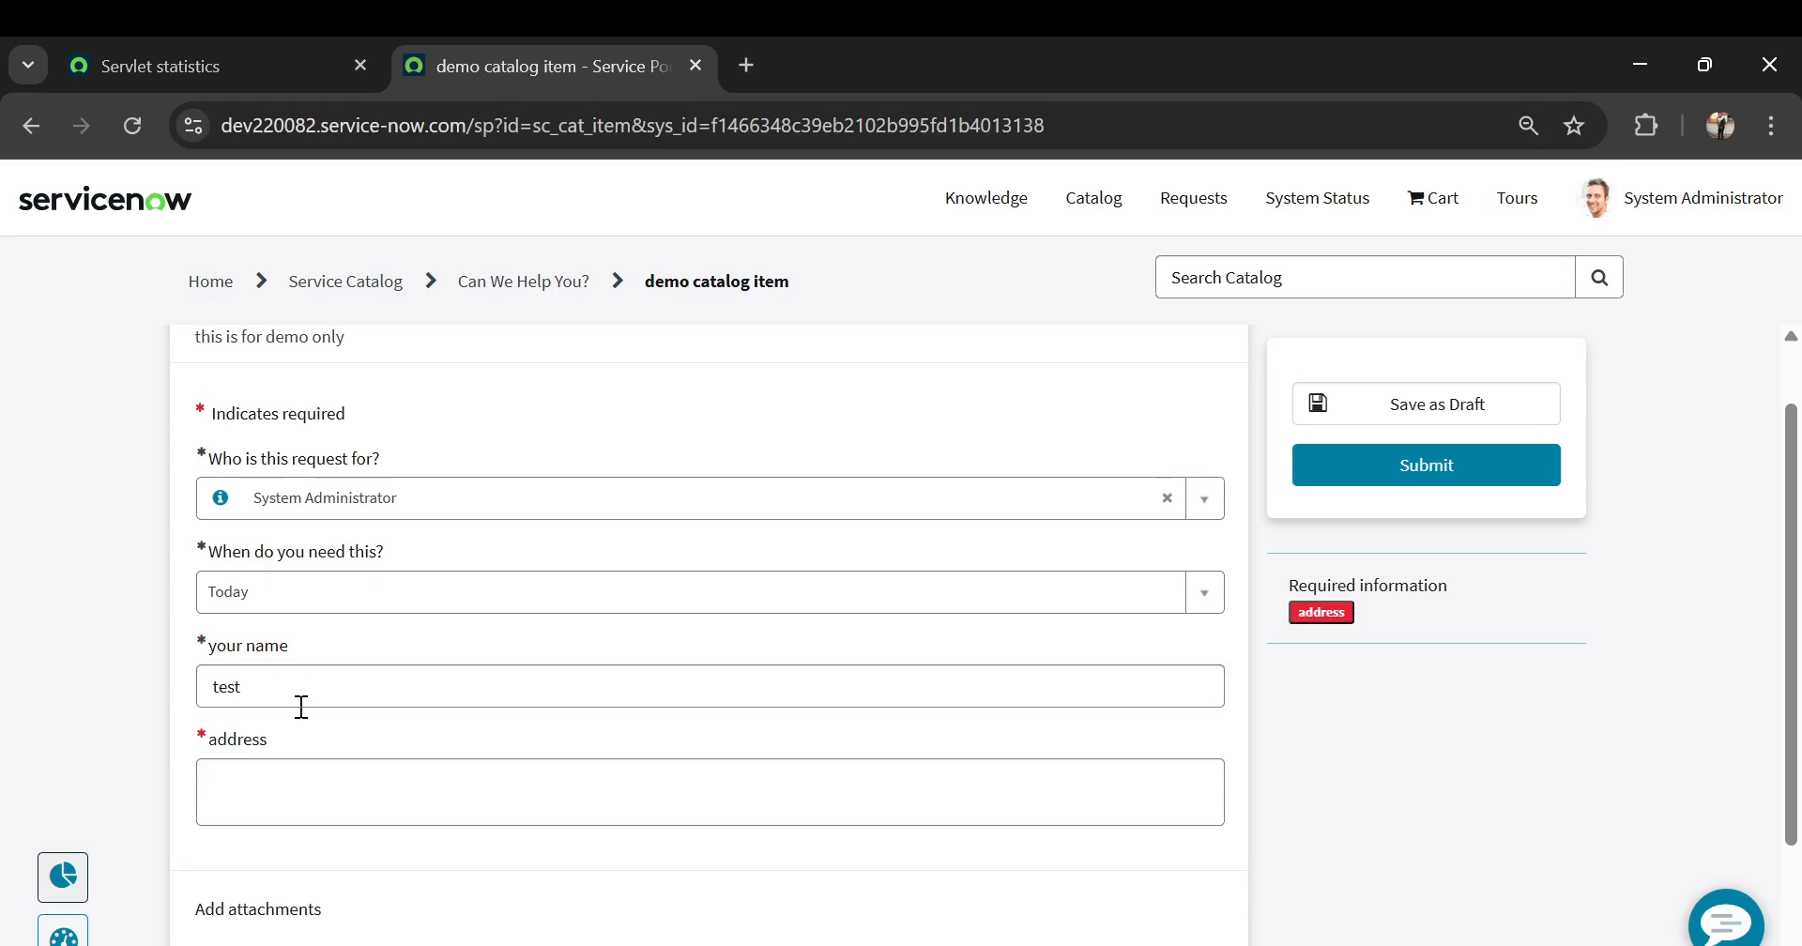
{"action": "scroll", "coordinate": [299, 706], "scroll_direction": "down", "scroll_amount": 1}
{"action": "scroll", "coordinate": [839, 460], "scroll_direction": "up", "scroll_amount": 2}
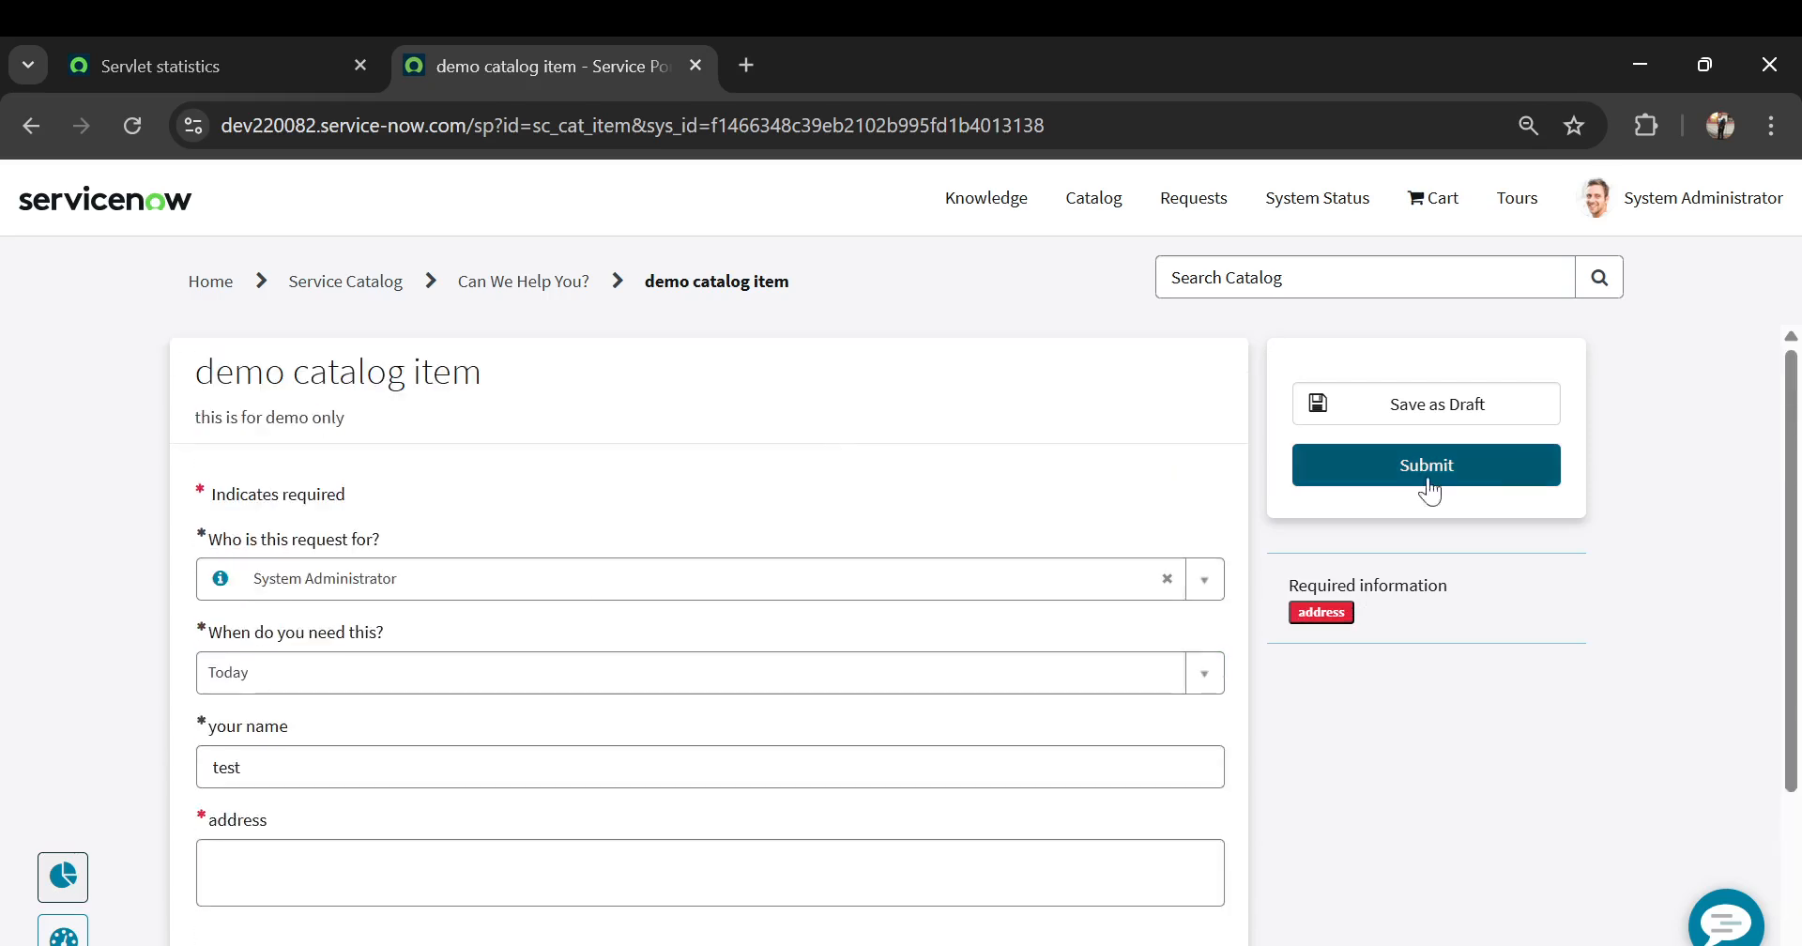